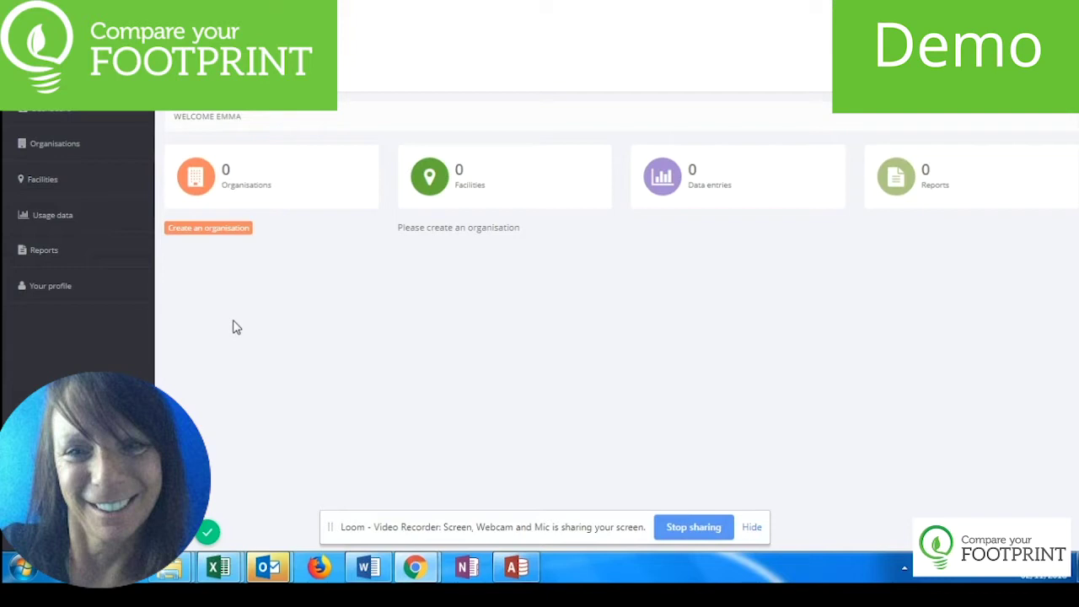
# - Start a new organisation and name it Test Agency
pyautogui.click(201, 236)
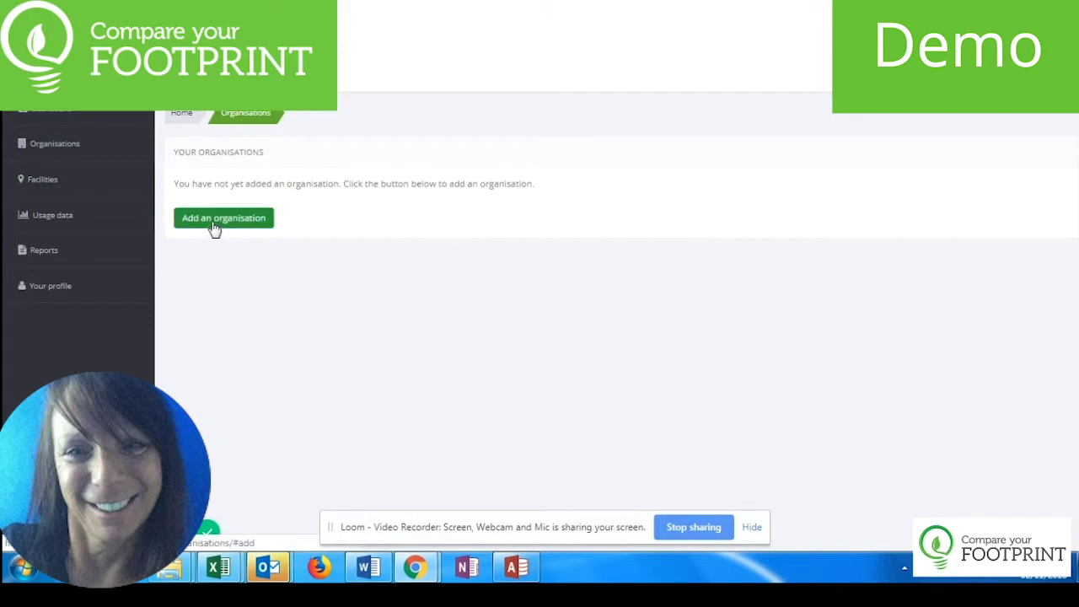
pyautogui.click(215, 225)
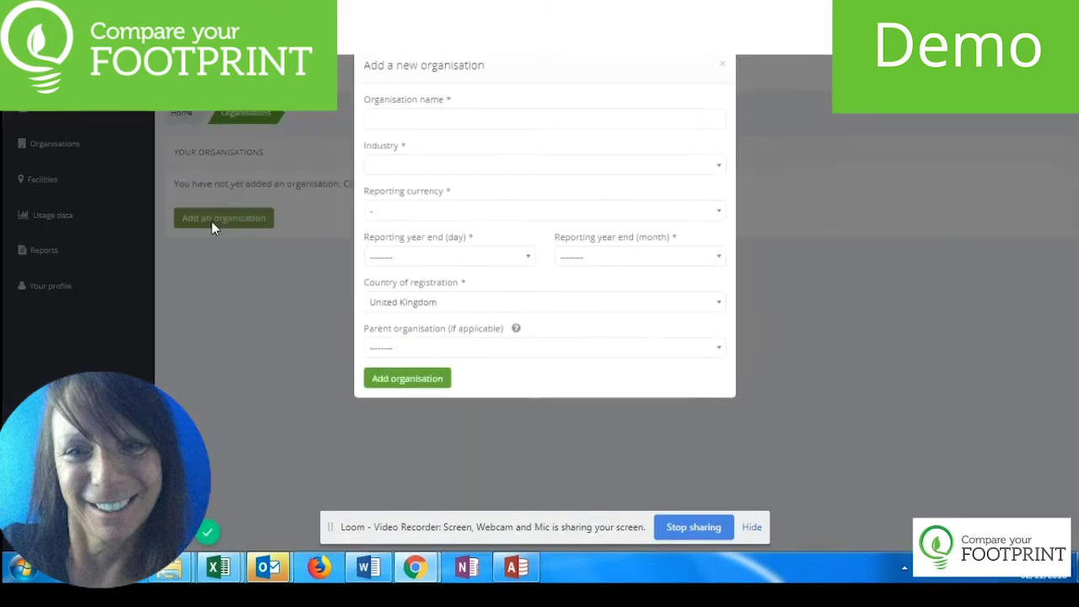
pyautogui.click(391, 127)
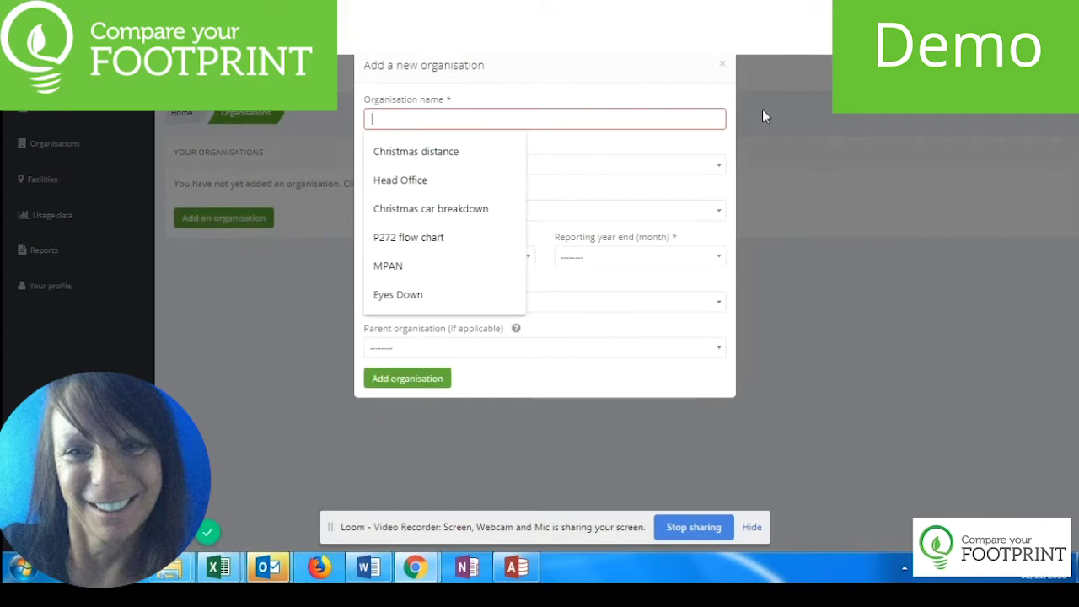
pyautogui.write('Test Agency')
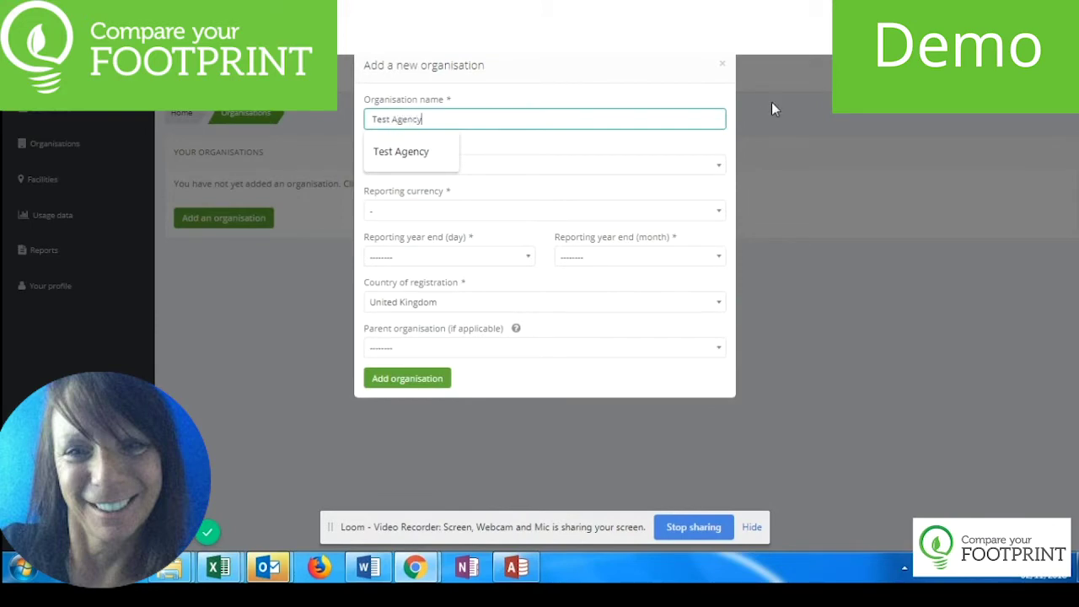
# - Set the organisation's industry to Advertising and market research
pyautogui.click(609, 169)
pyautogui.click(611, 175)
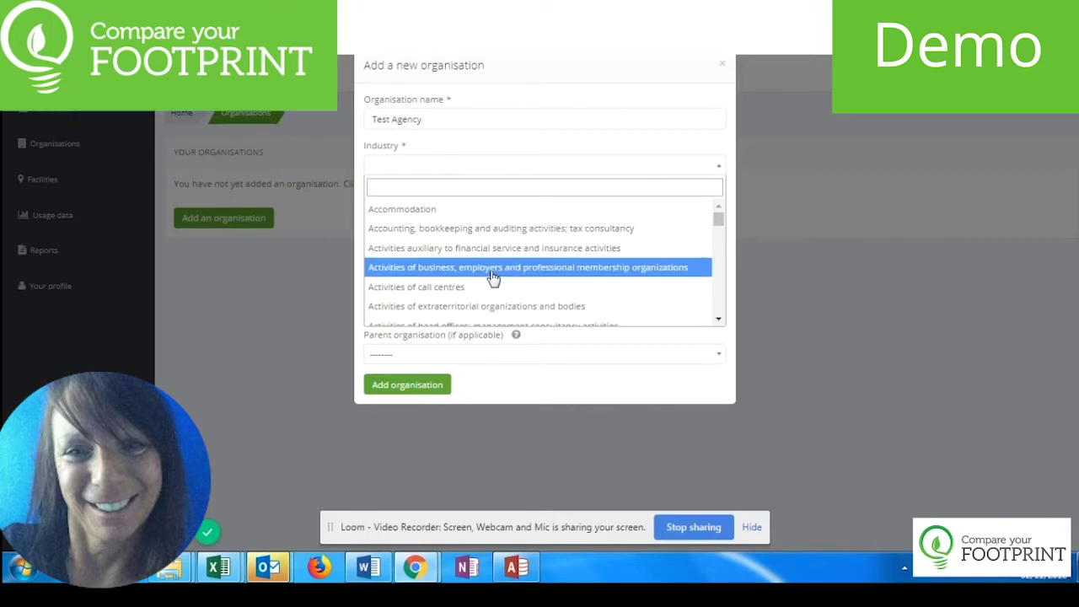
pyautogui.write('mar')
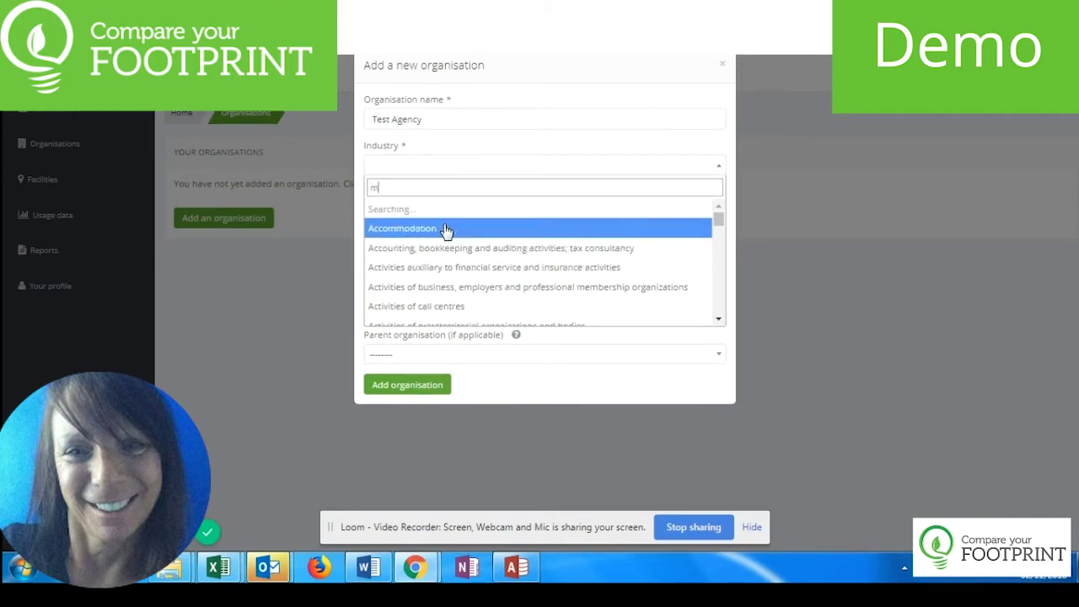
pyautogui.press('BackSpace')
pyautogui.press('BackSpace')
pyautogui.press('BackSpace')
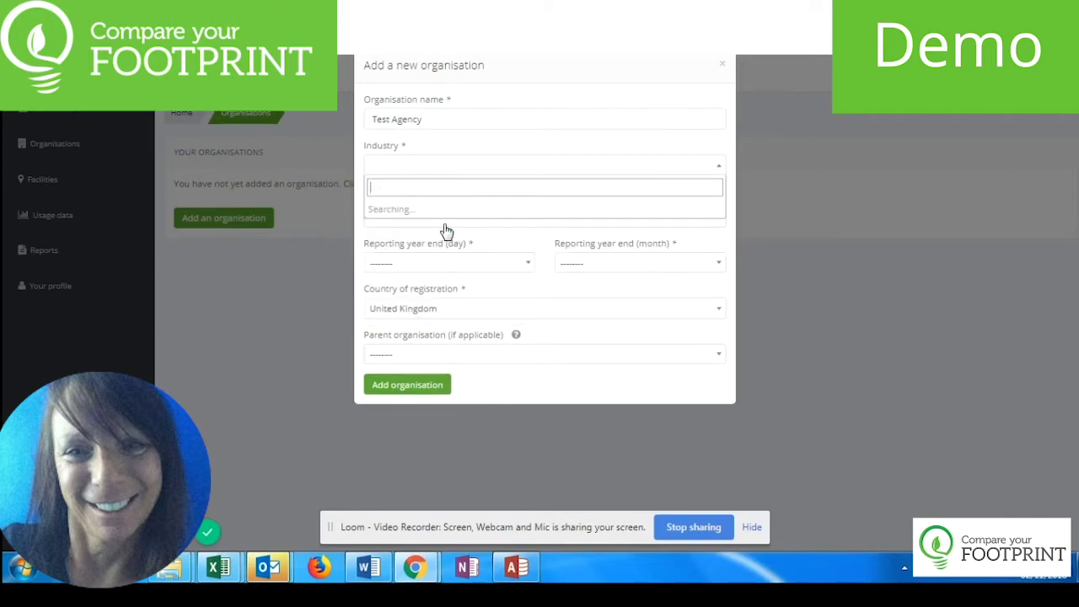
pyautogui.write('adver')
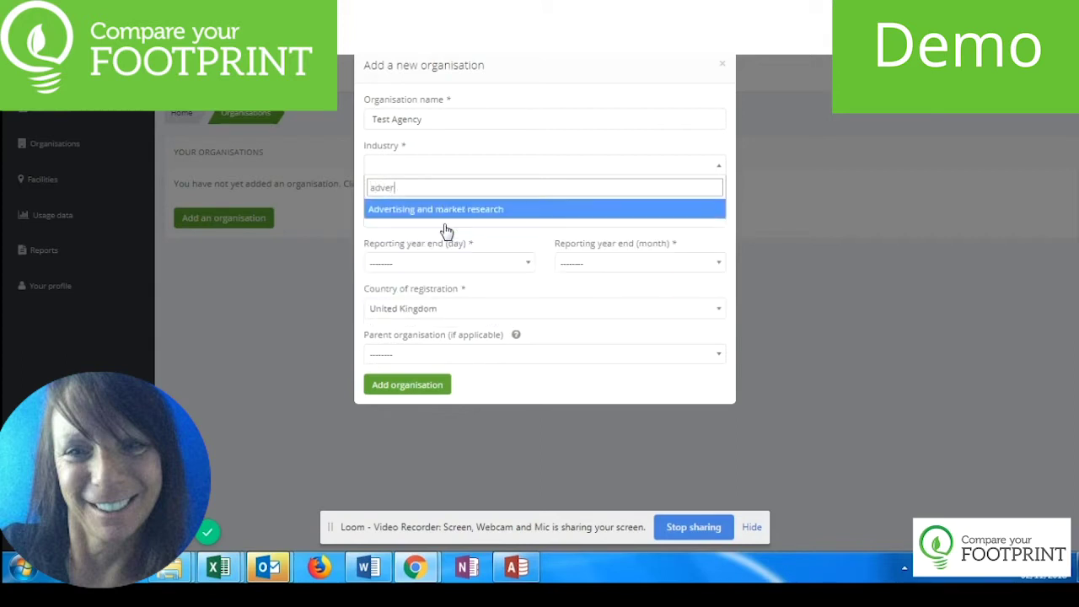
pyautogui.click(422, 216)
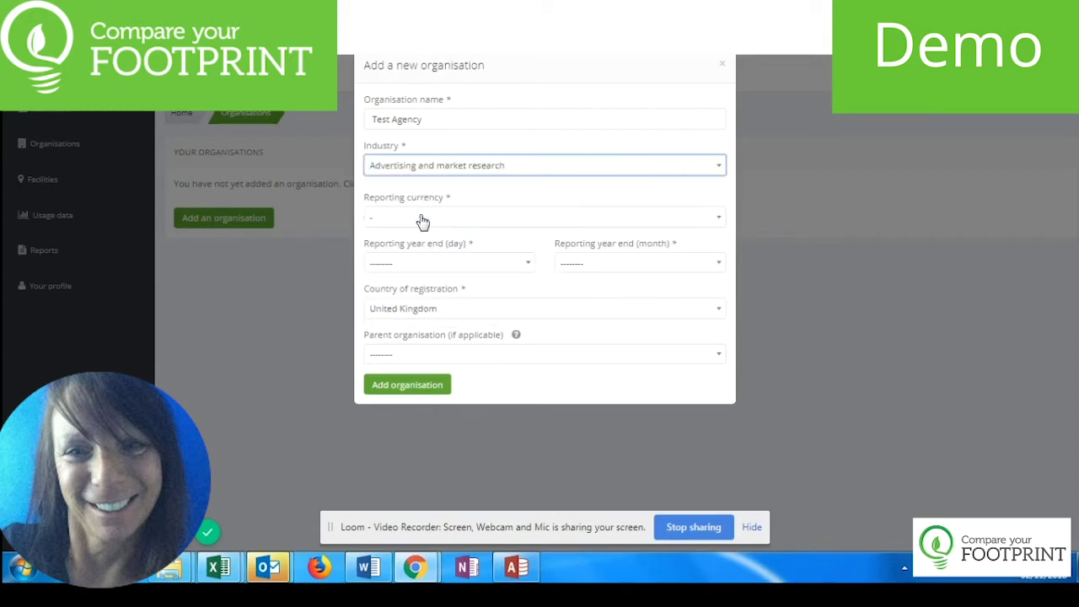
# - Set the organisation's reporting currency to $ and its reporting year end to day 31, month 12
pyautogui.click(395, 224)
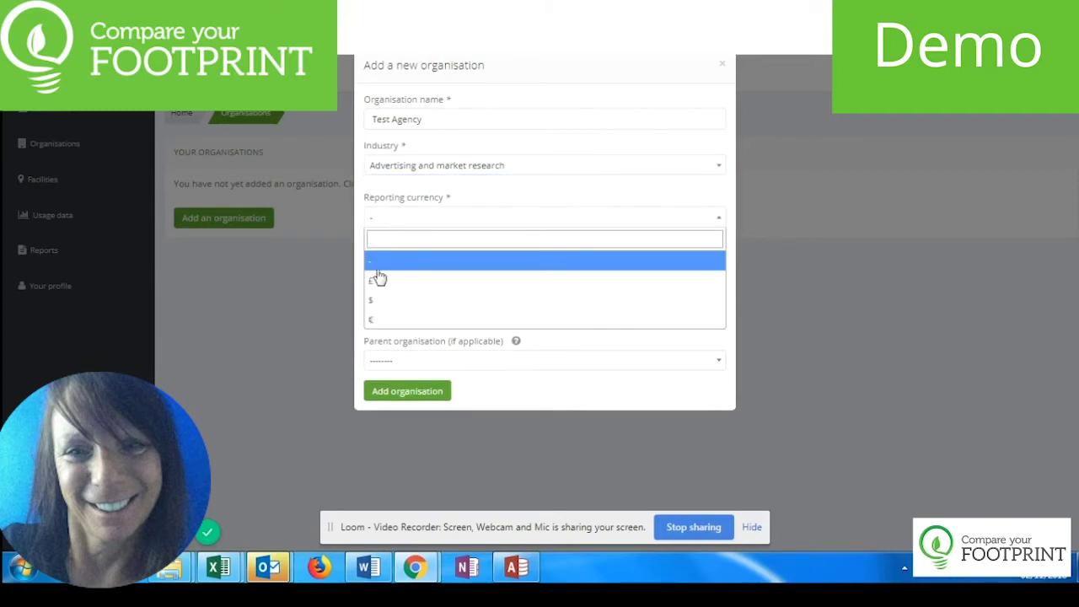
pyautogui.click(381, 309)
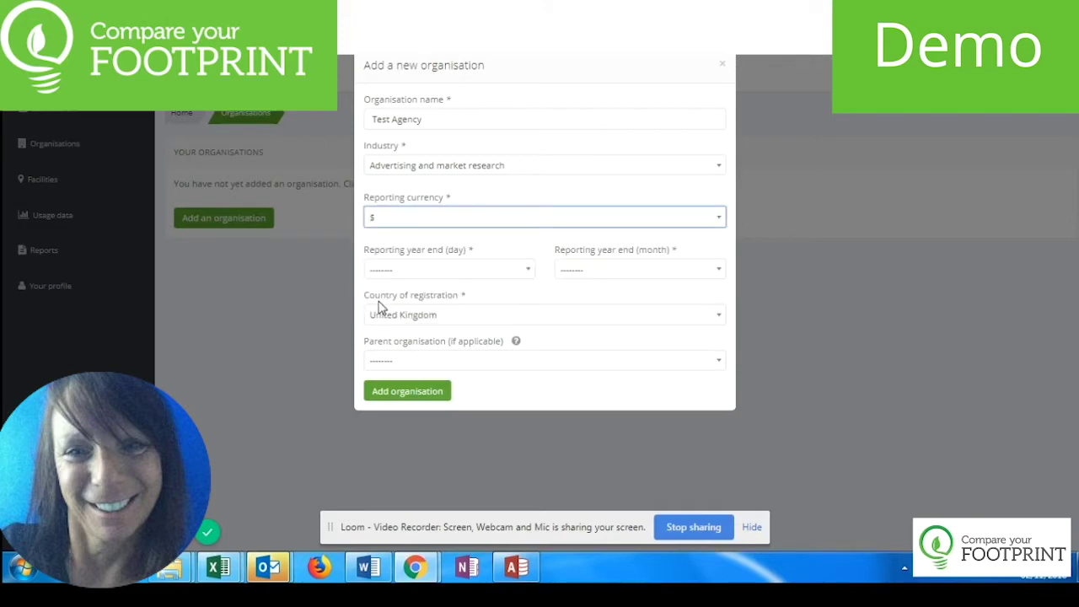
pyautogui.click(528, 280)
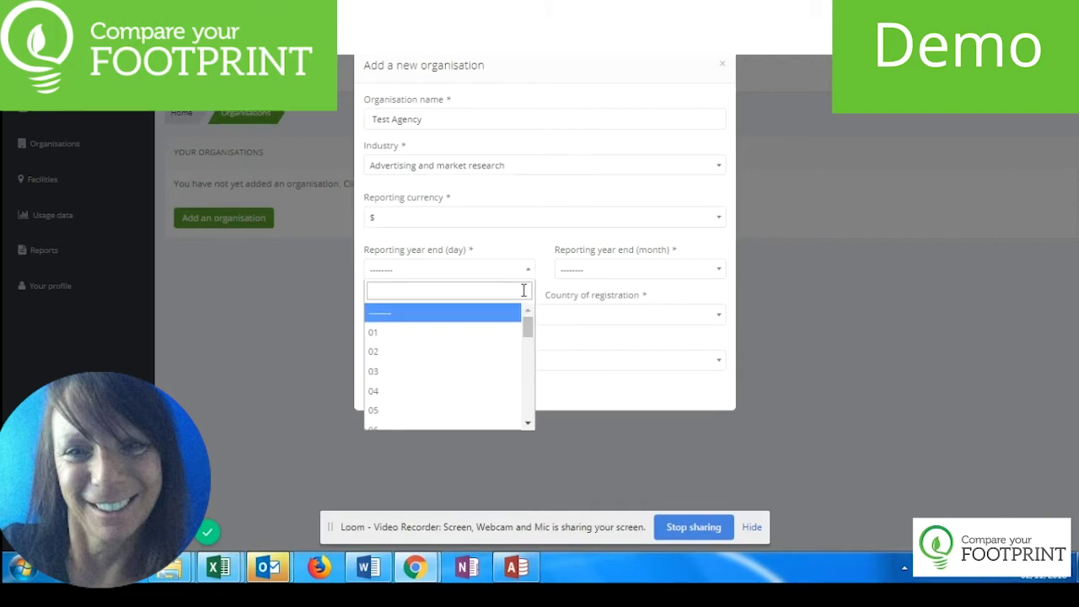
pyautogui.moveTo(527, 327); pyautogui.dragTo(527, 426)
pyautogui.click(408, 422)
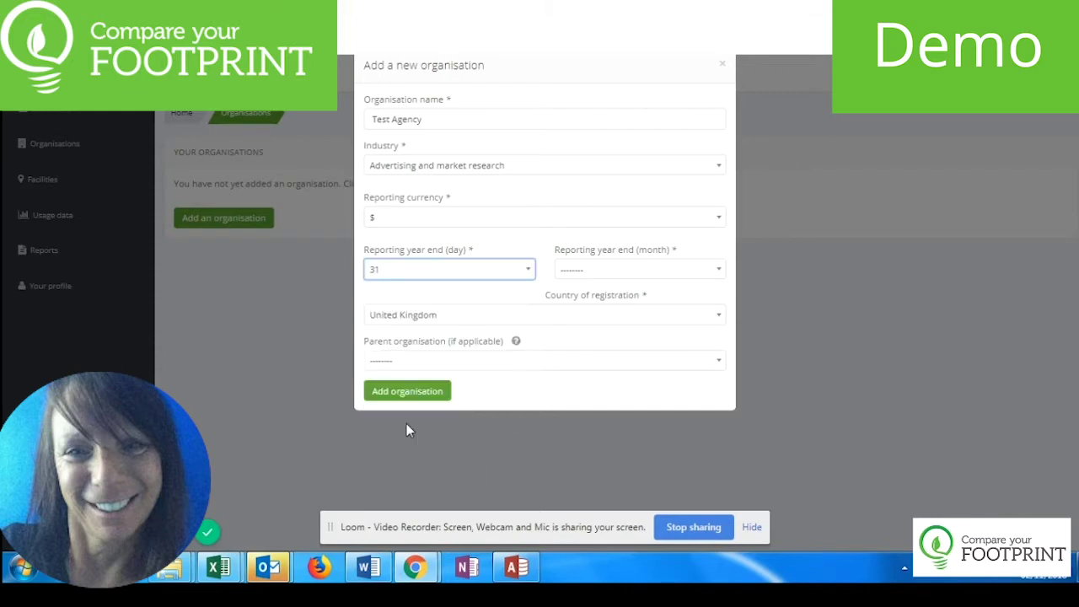
pyautogui.click(710, 275)
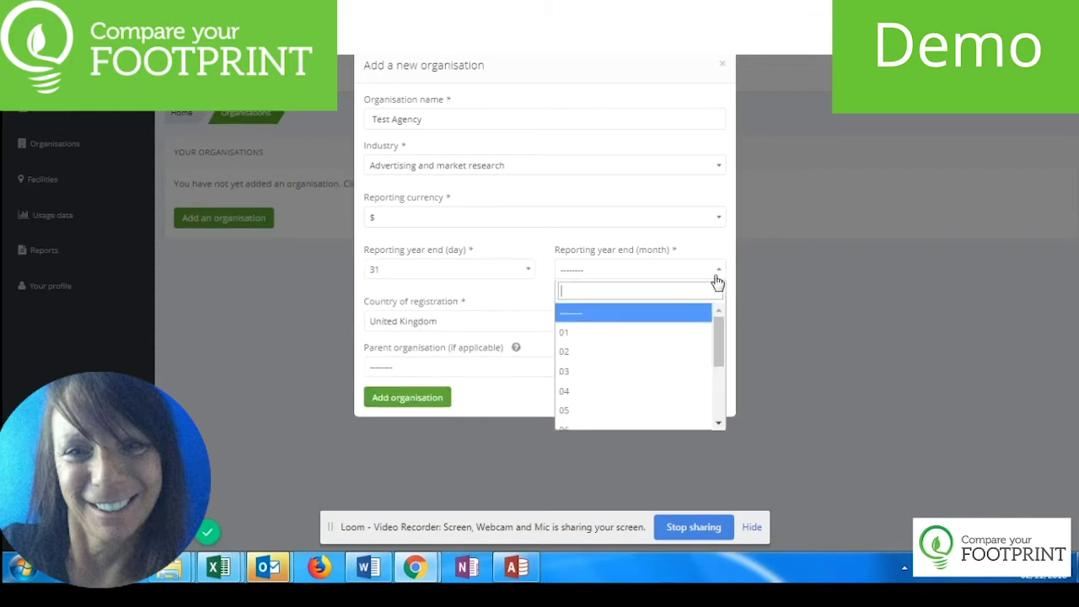
pyautogui.moveTo(716, 349); pyautogui.dragTo(715, 422)
pyautogui.click(612, 426)
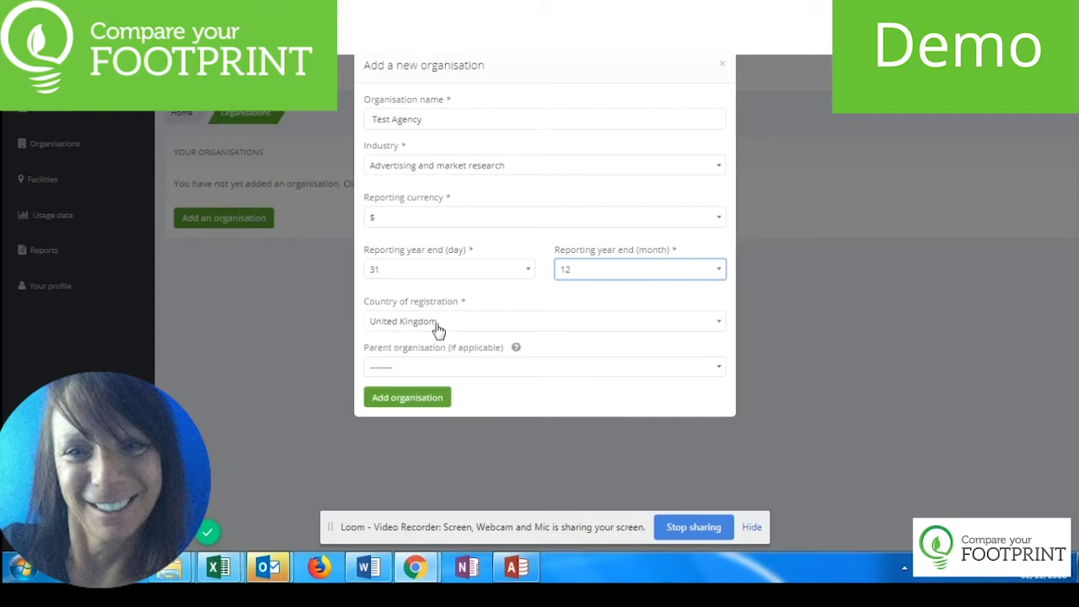
# - Add the organisation with United Kingdom as its country of registration and no parent organisation
pyautogui.click(714, 328)
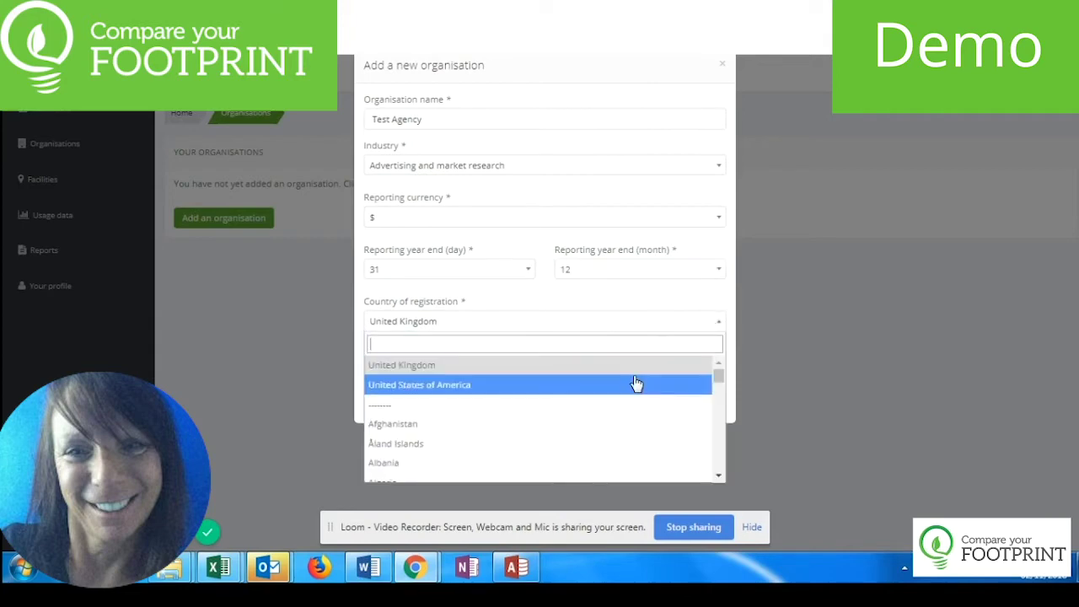
pyautogui.scroll(-7, 602, 426)
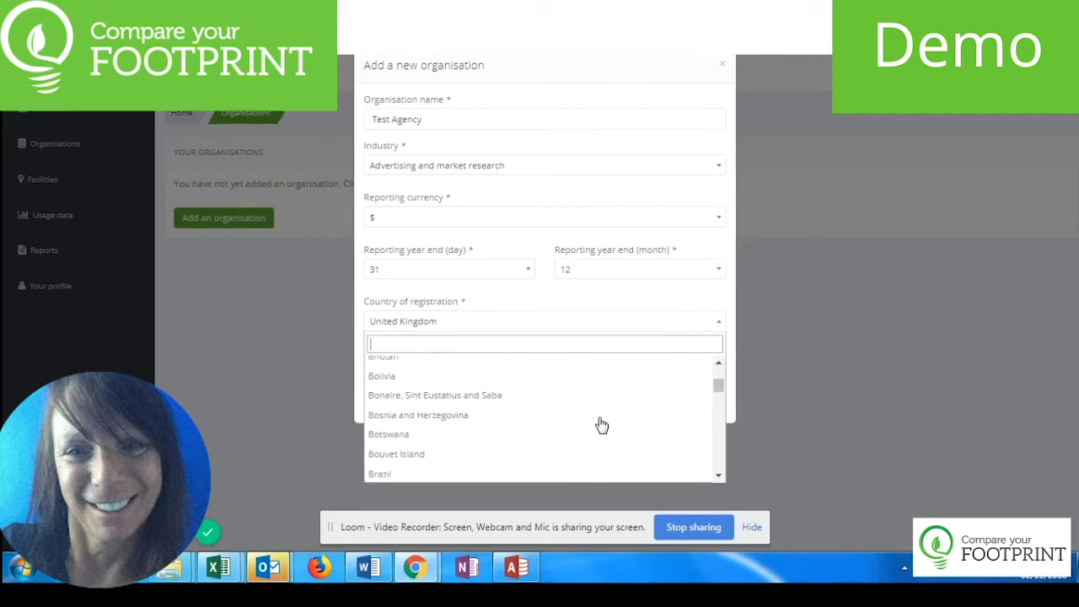
pyautogui.click(556, 328)
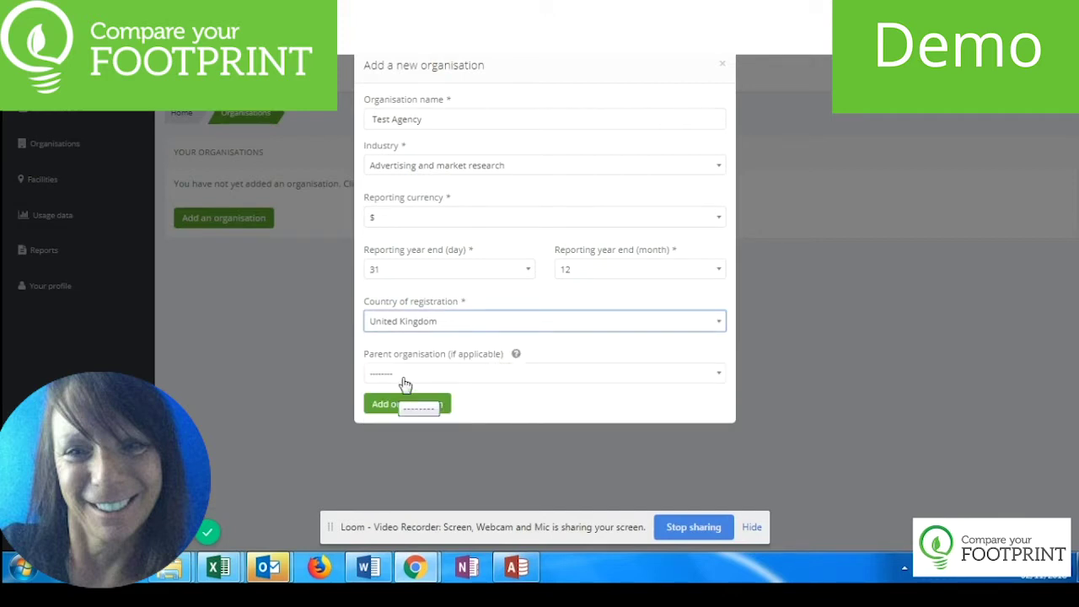
pyautogui.moveTo(517, 356)
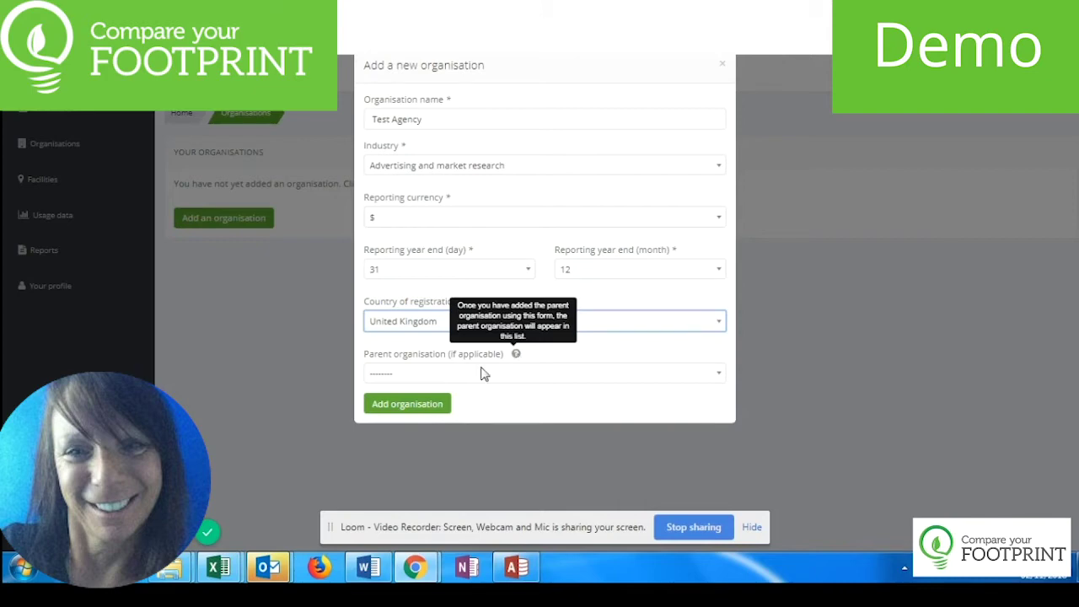
pyautogui.click(408, 408)
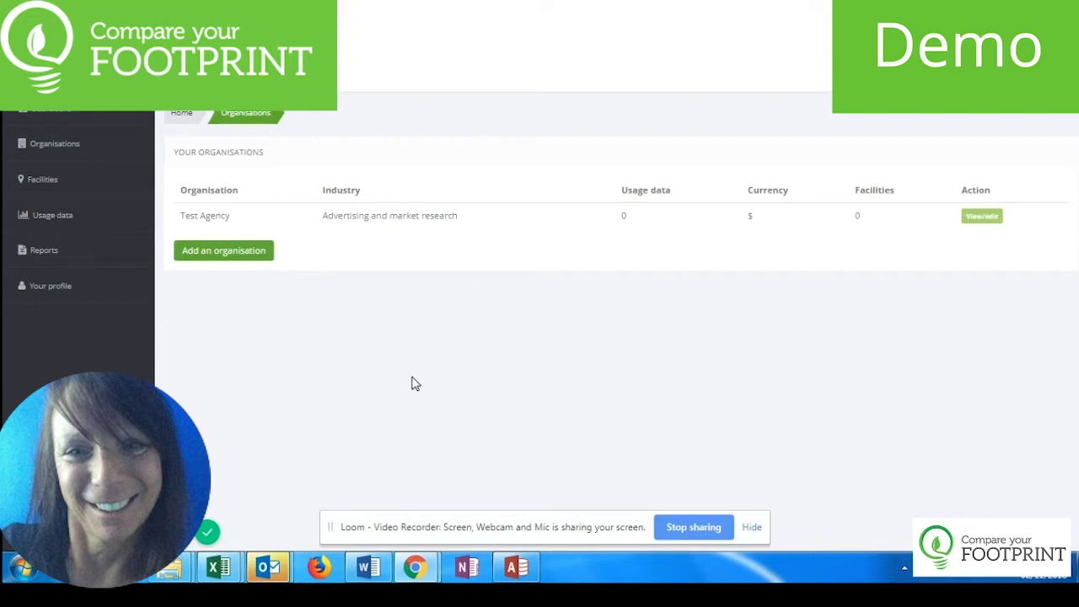
# - Start a new facility and name it Head Office
pyautogui.click(44, 185)
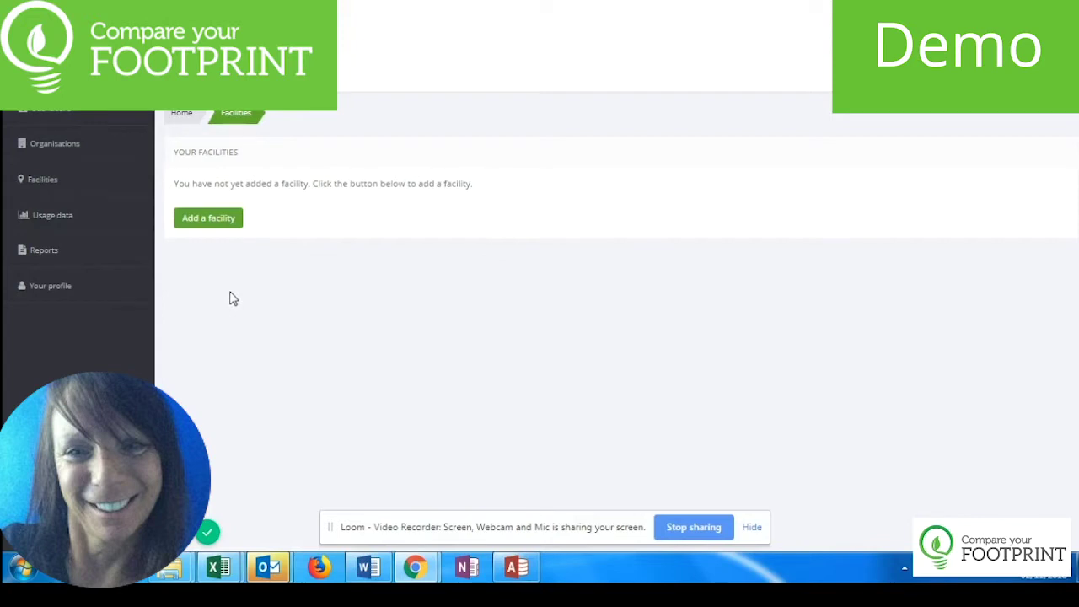
pyautogui.click(204, 219)
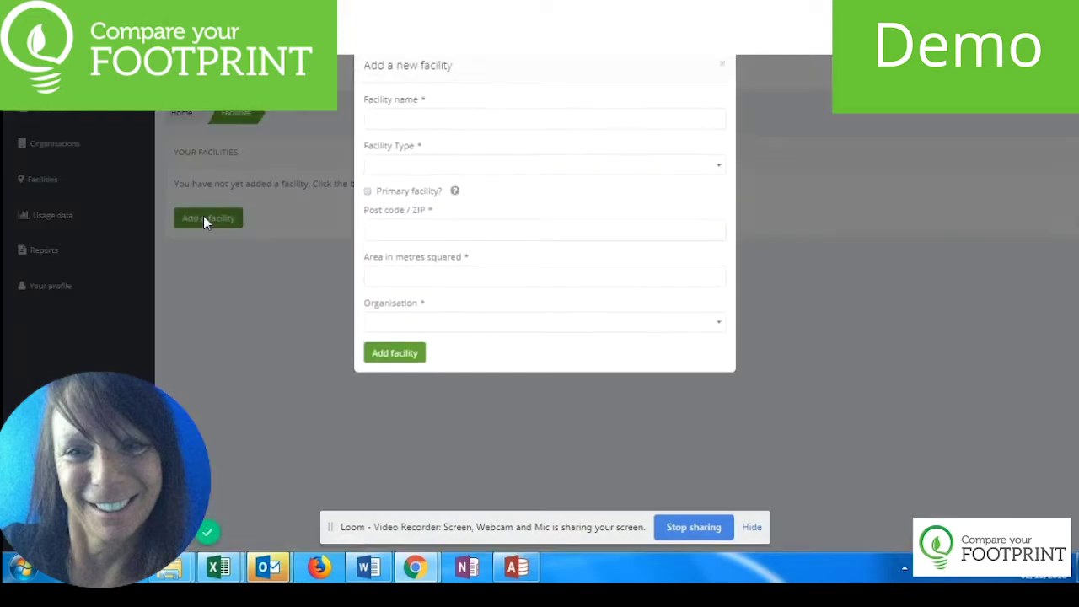
pyautogui.click(388, 121)
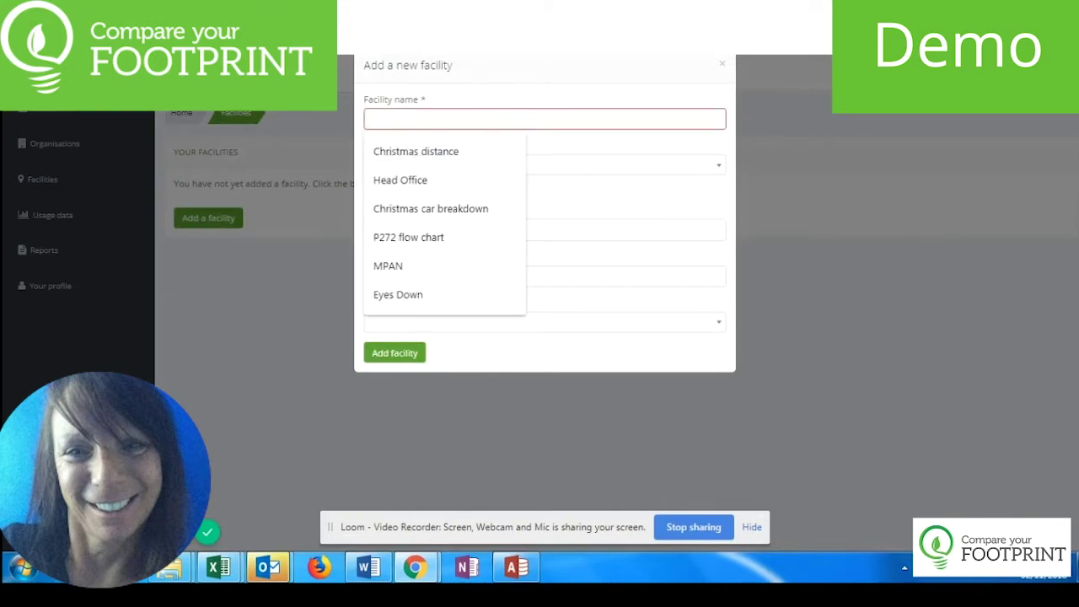
pyautogui.click(412, 180)
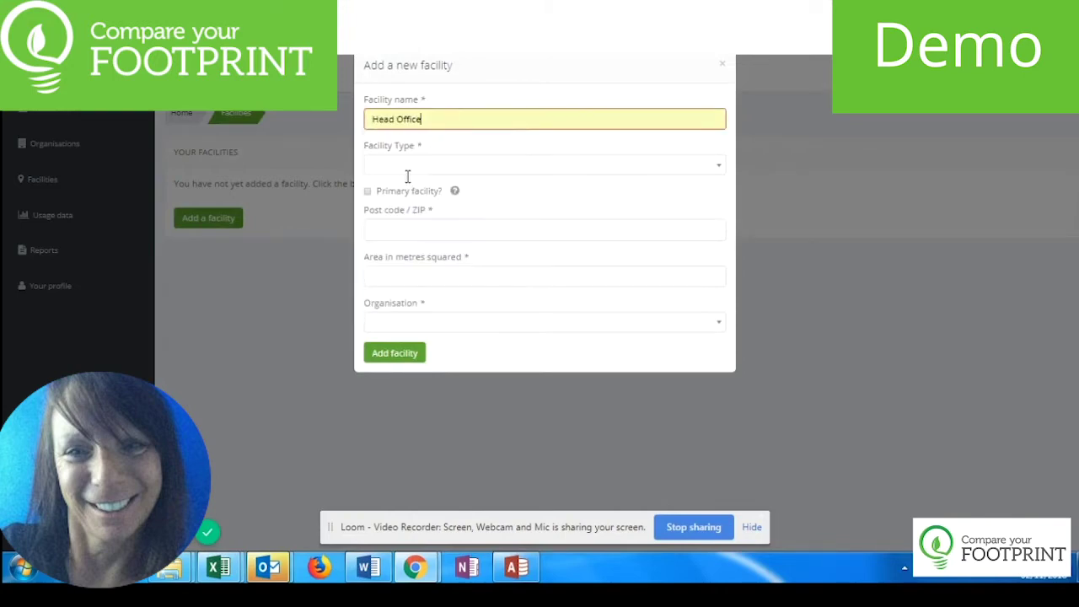
# - Set the facility type to General office and mark it as the primary facility
pyautogui.click(405, 174)
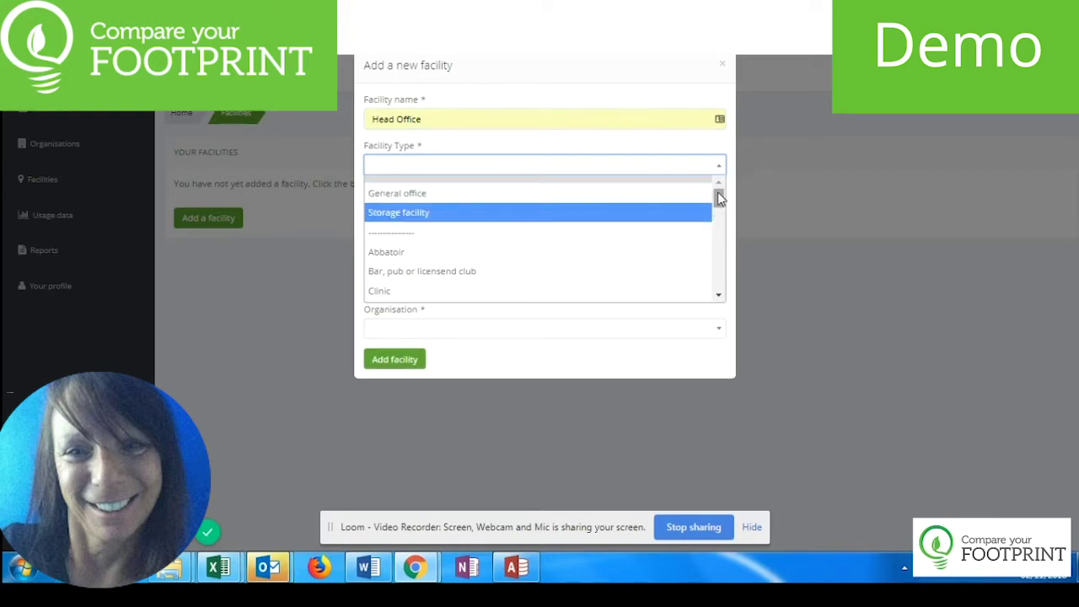
pyautogui.moveTo(719, 198); pyautogui.dragTo(718, 231)
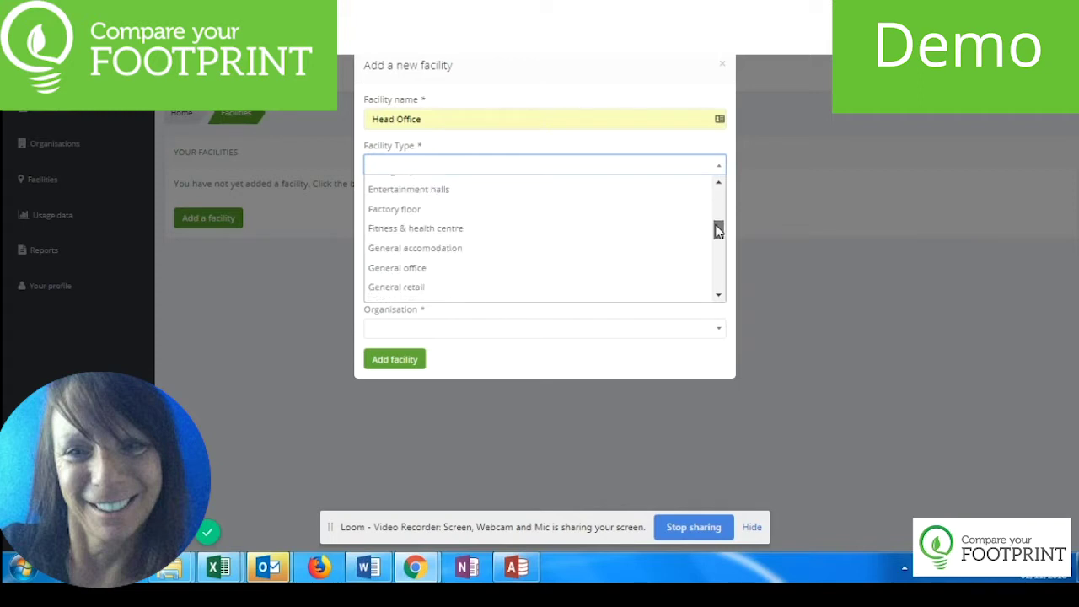
pyautogui.moveTo(718, 231); pyautogui.dragTo(698, 195)
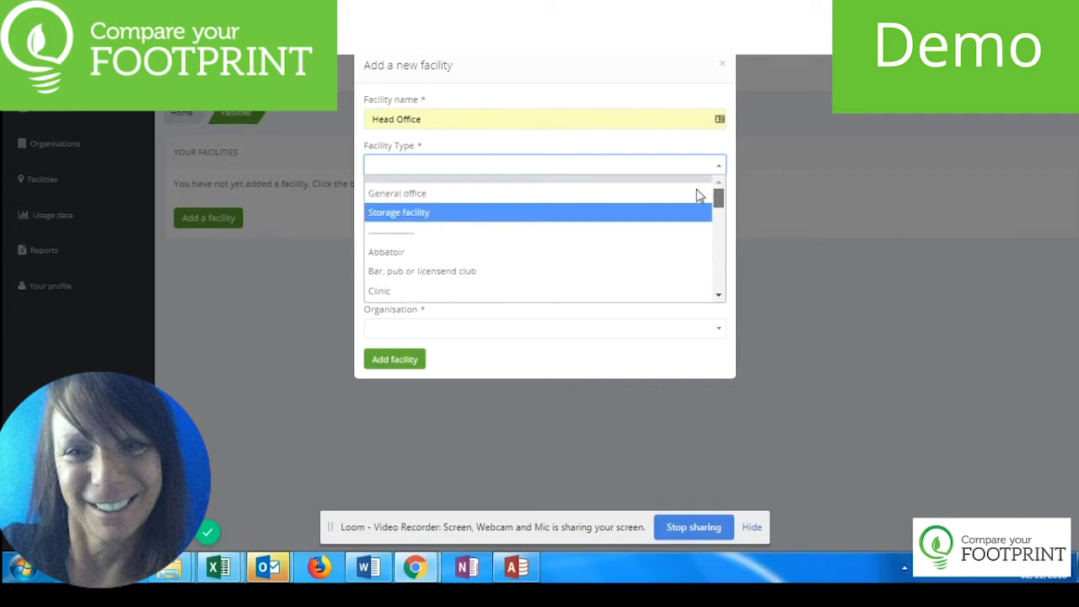
pyautogui.click(417, 195)
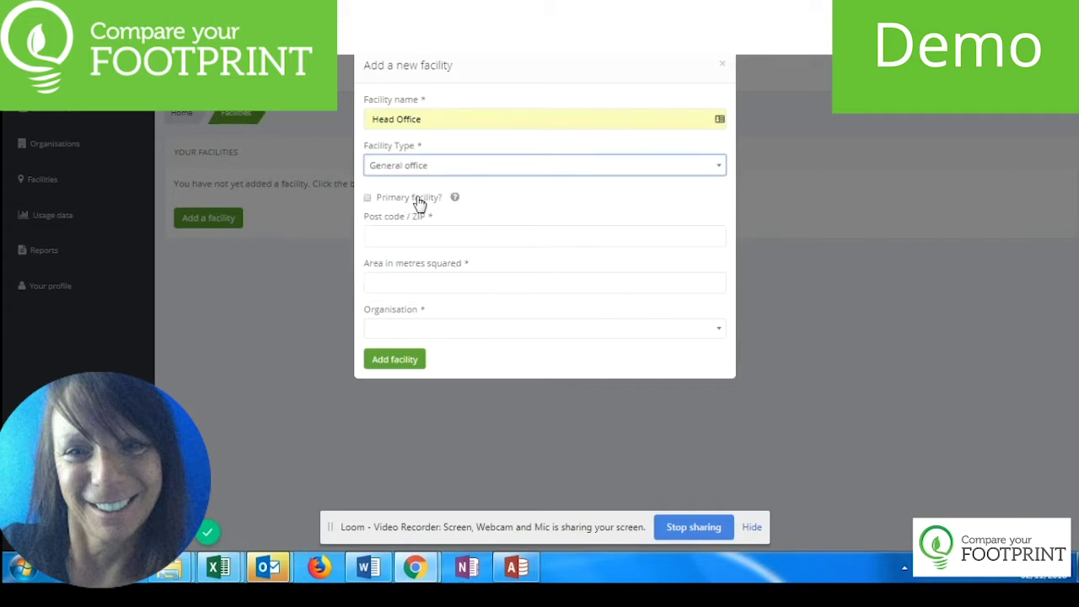
pyautogui.click(368, 199)
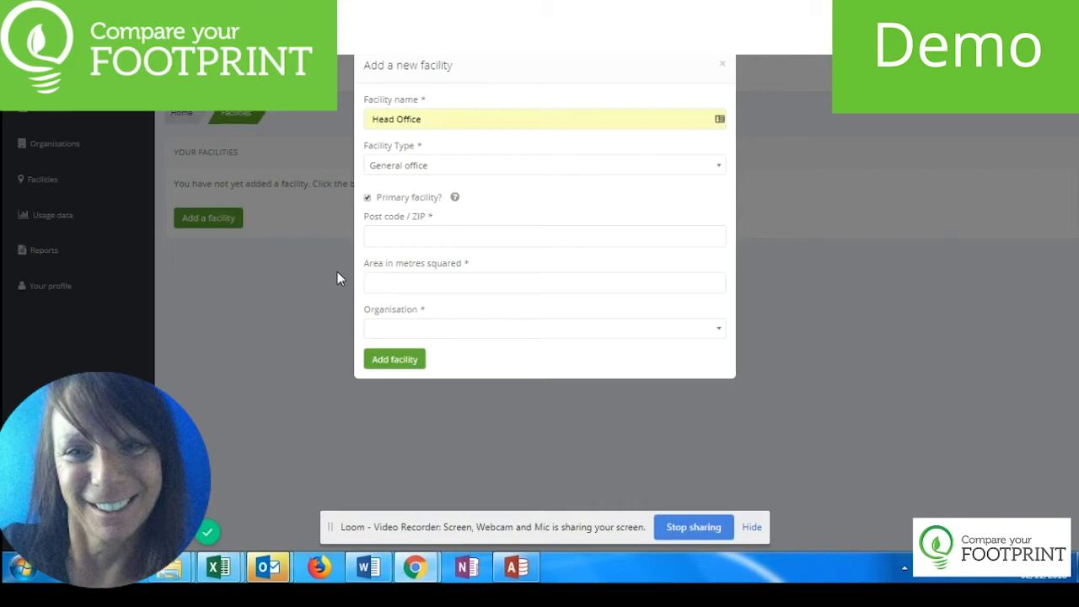
# - Fill in the facility's post code, an area of 10000 square metres and Test Agency as its organisation
pyautogui.click(411, 237)
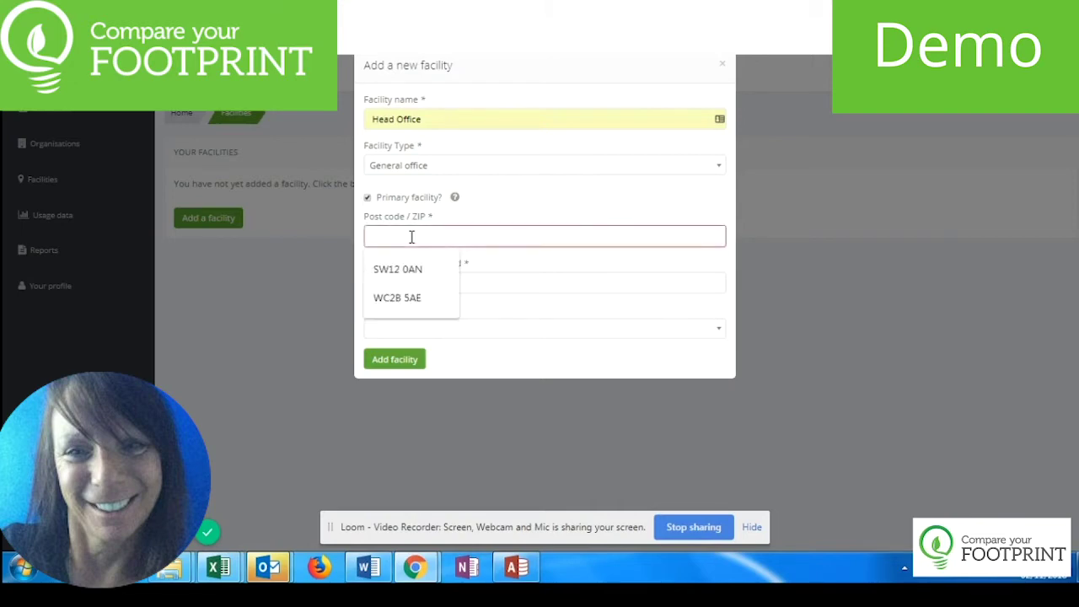
pyautogui.click(401, 273)
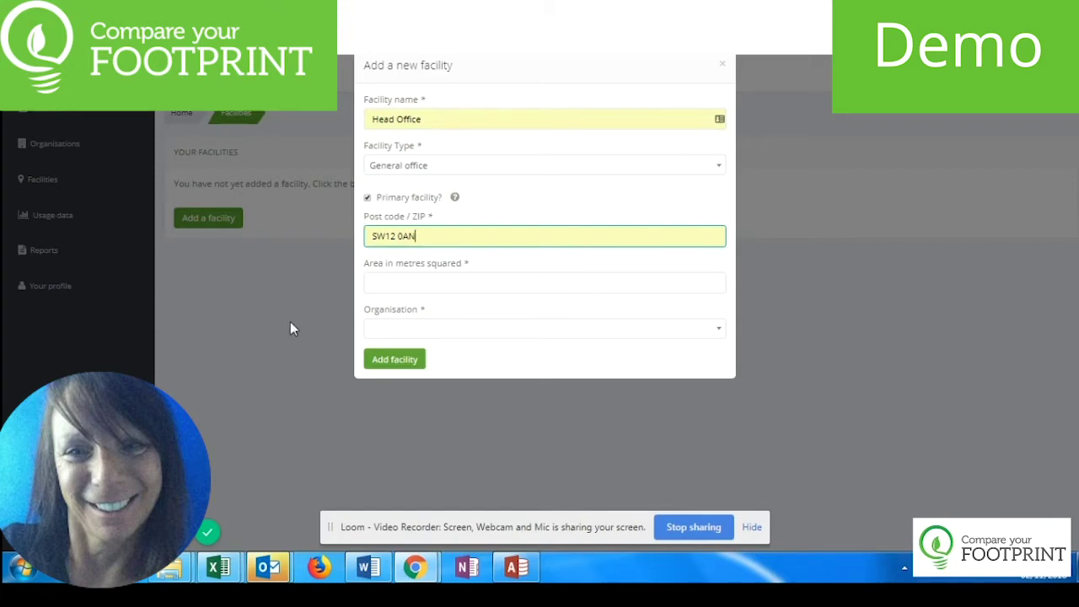
pyautogui.click(367, 284)
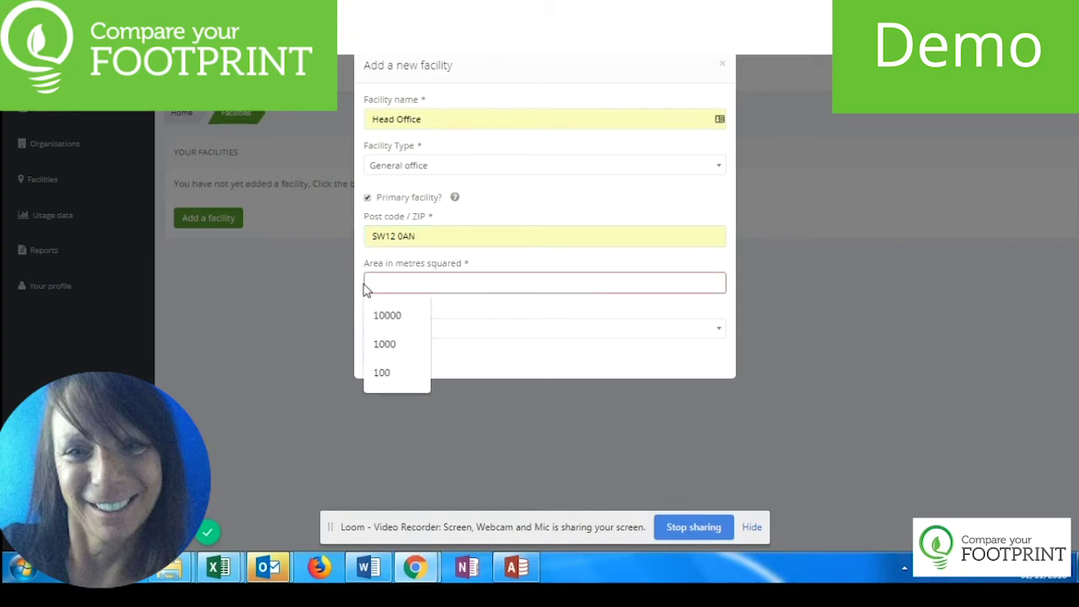
pyautogui.click(380, 313)
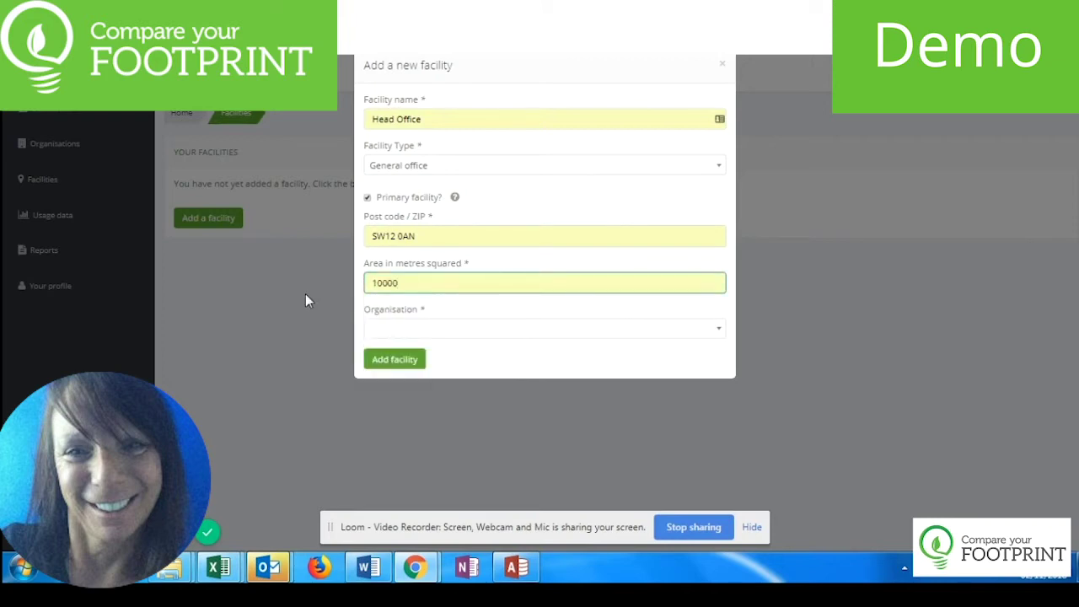
pyautogui.click(379, 334)
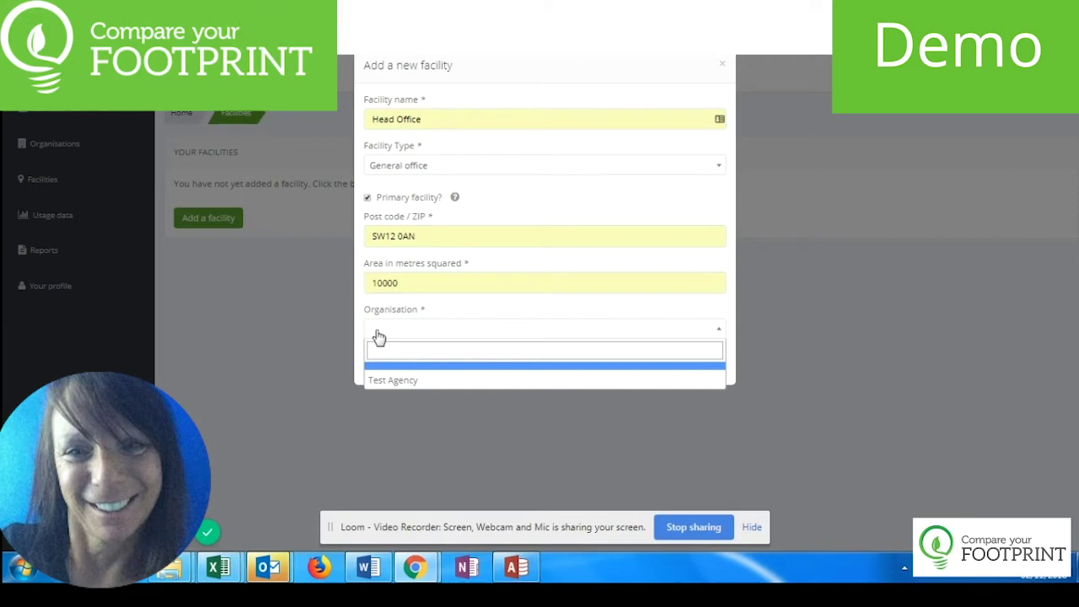
pyautogui.click(395, 380)
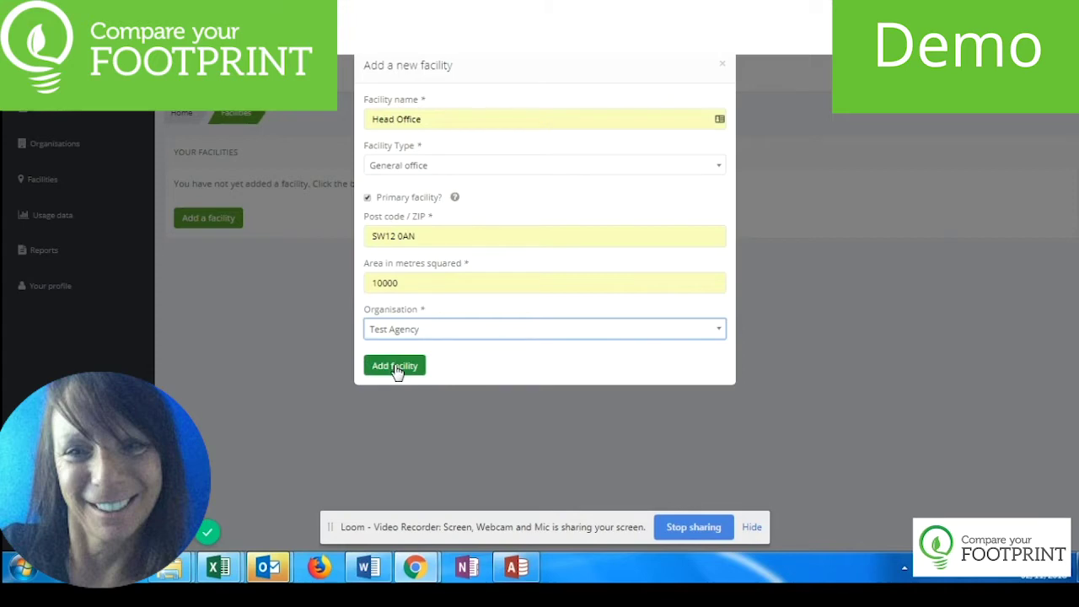
# - Save the Head Office facility and open the usage data page for Test Agency
pyautogui.click(395, 367)
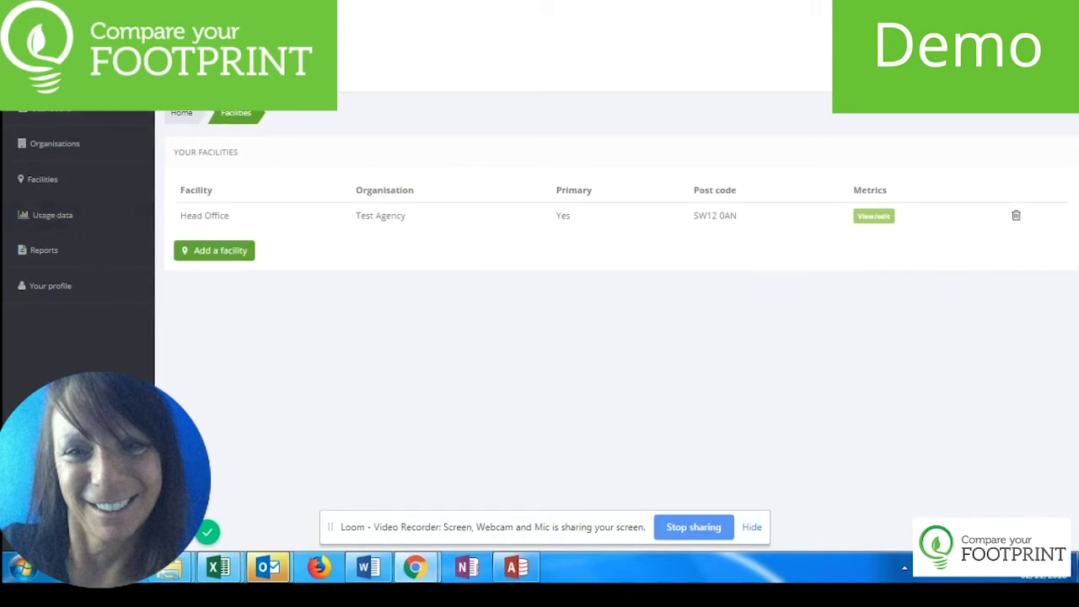
pyautogui.click(51, 112)
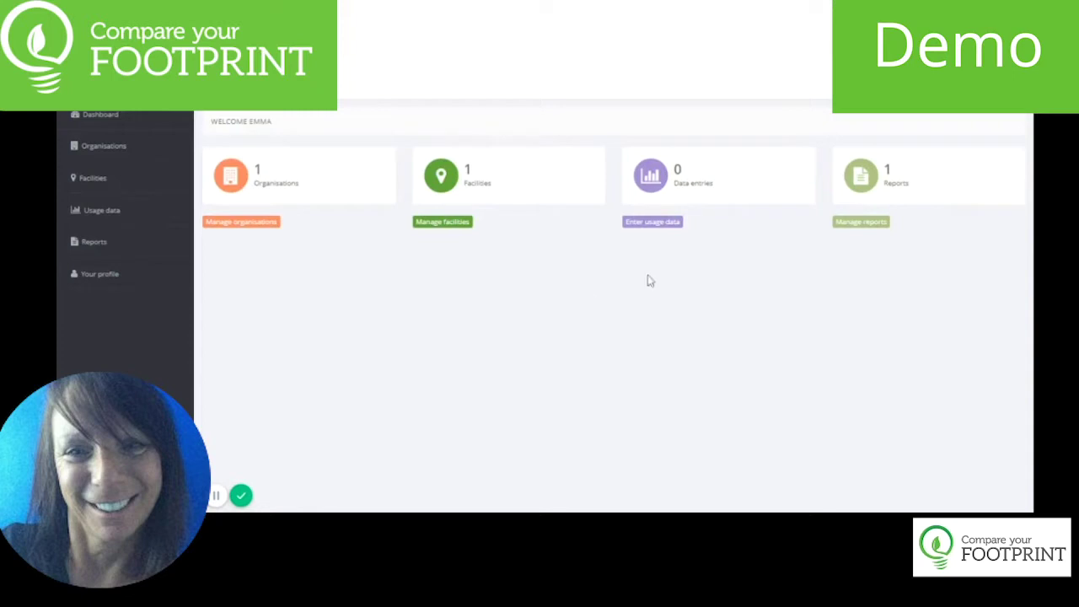
pyautogui.click(657, 223)
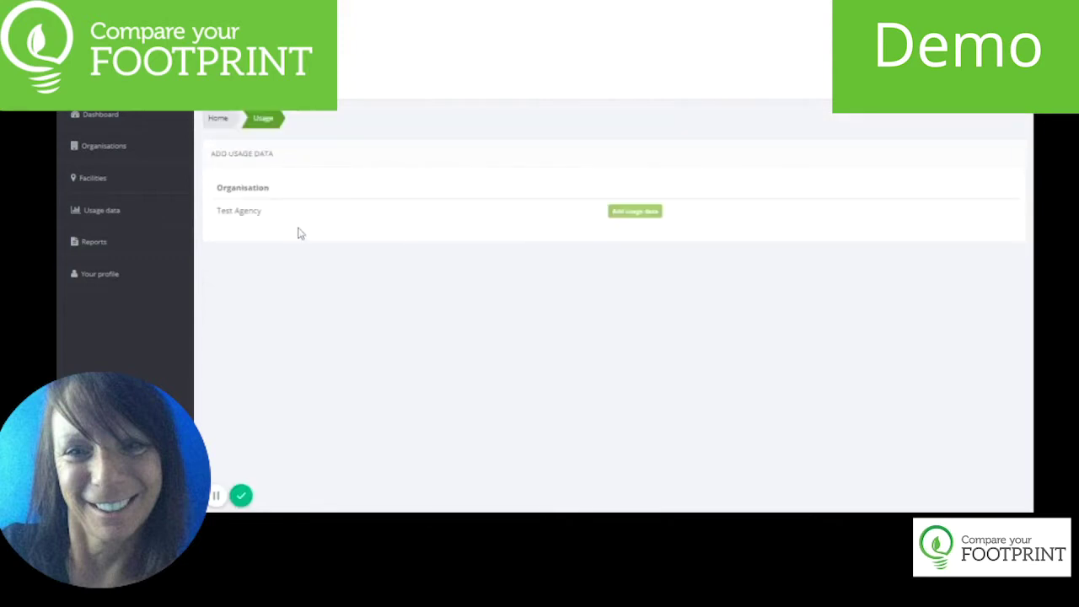
pyautogui.click(645, 215)
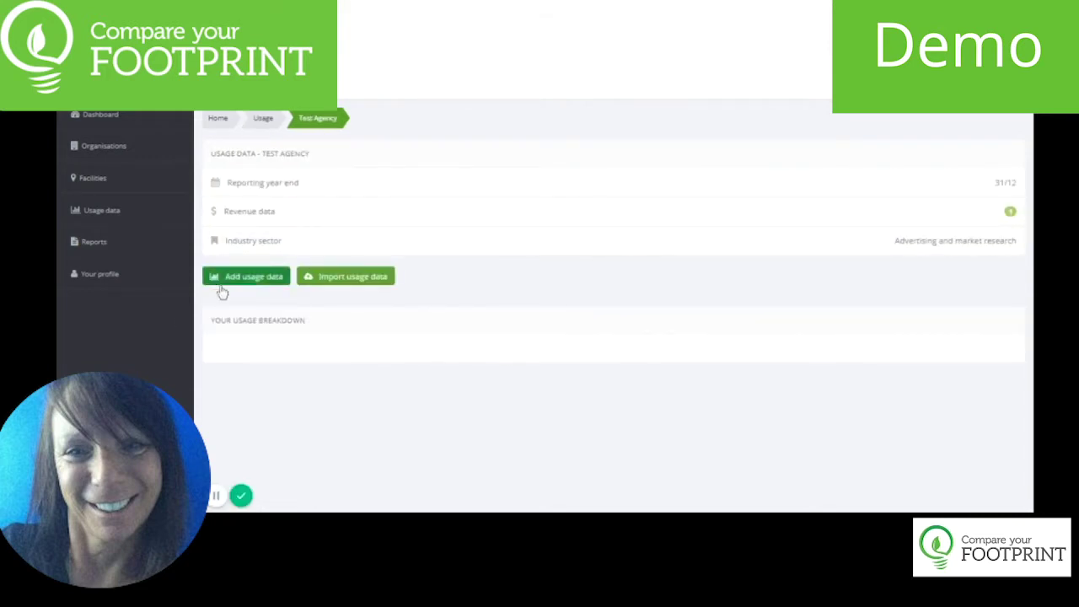
# - View the forms for adding and importing usage data, closing each one without saving
pyautogui.click(235, 281)
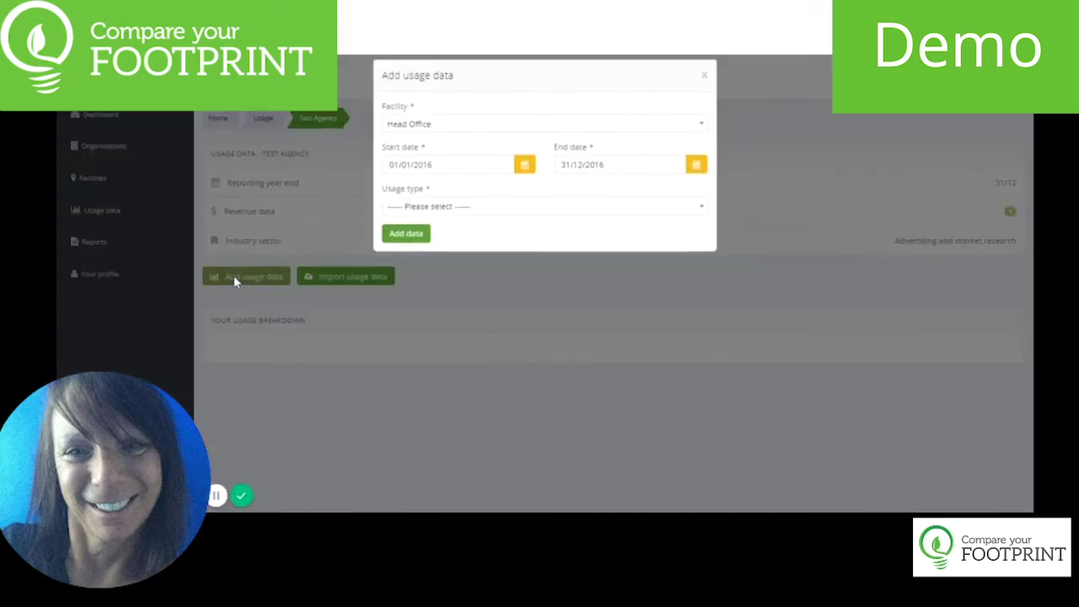
pyautogui.click(704, 77)
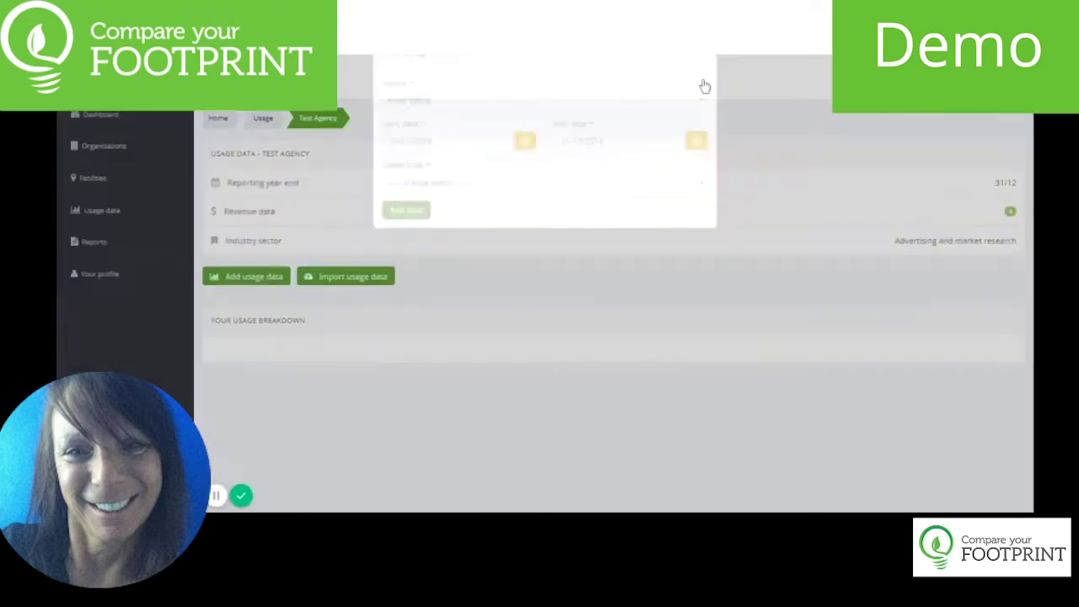
pyautogui.click(344, 280)
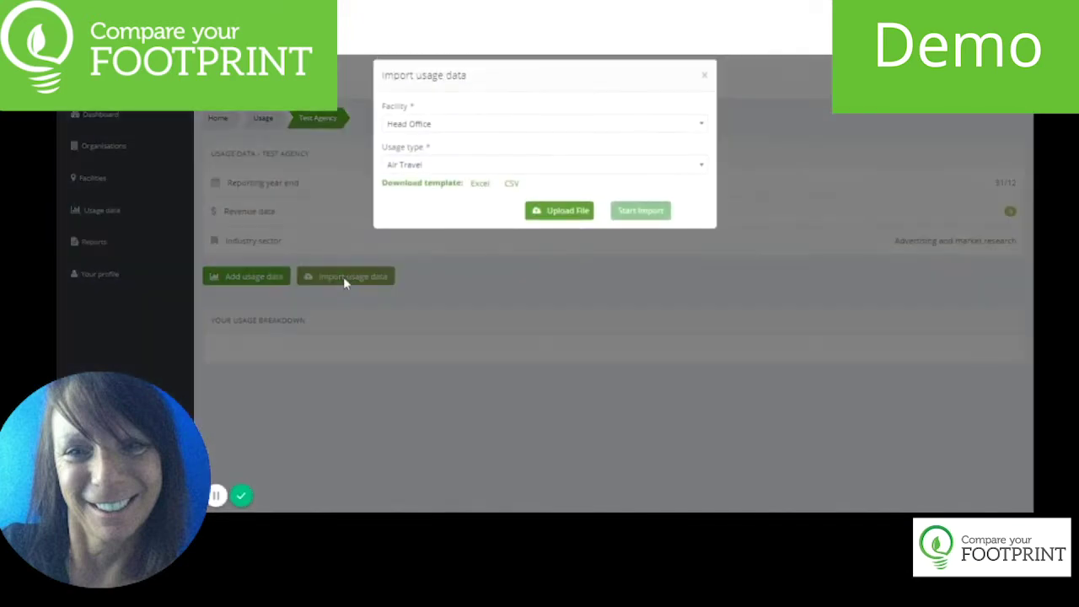
pyautogui.click(705, 76)
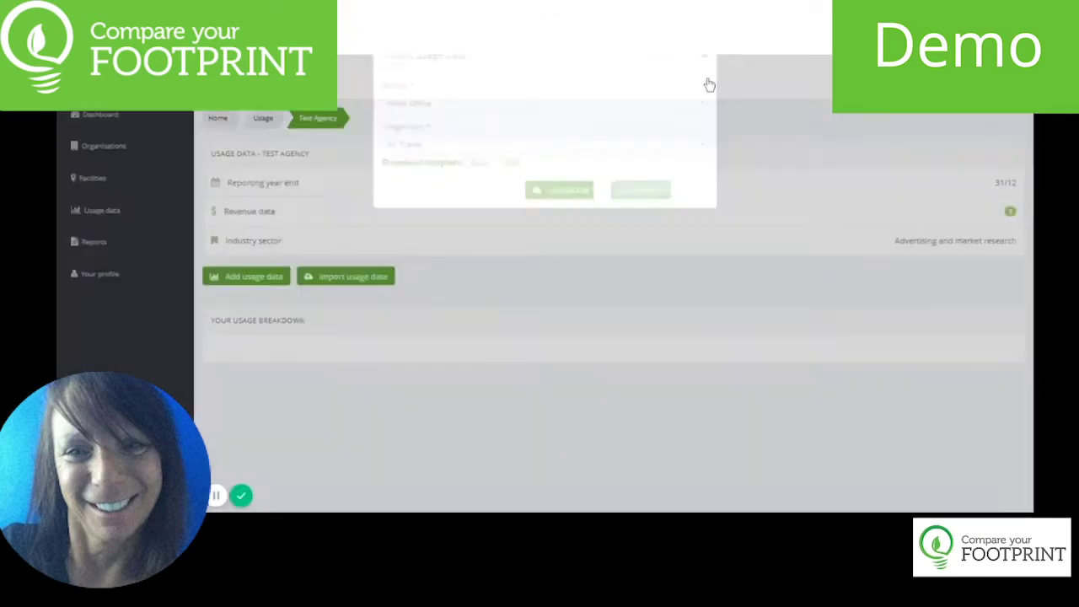
# - Start a usage data entry for Head Office and look through the full list of usage types
pyautogui.click(253, 281)
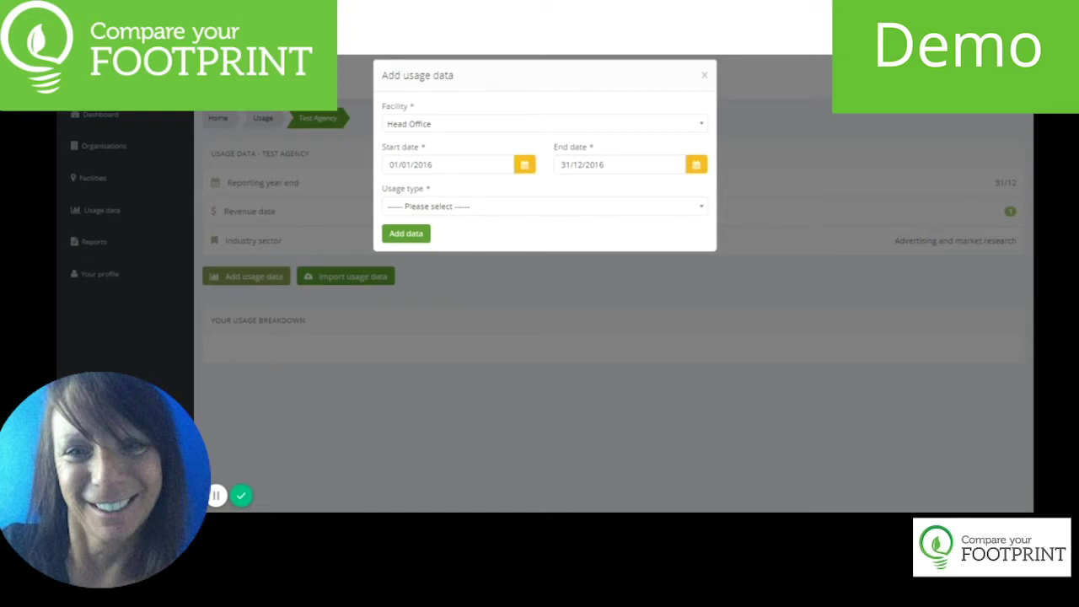
pyautogui.click(700, 210)
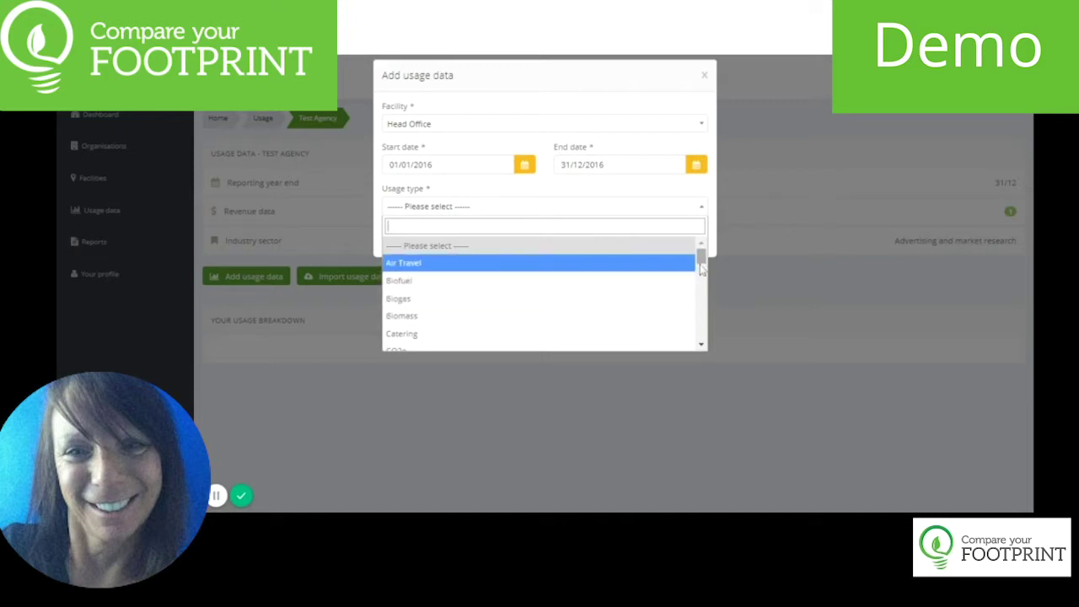
pyautogui.scroll(-1, 702, 269)
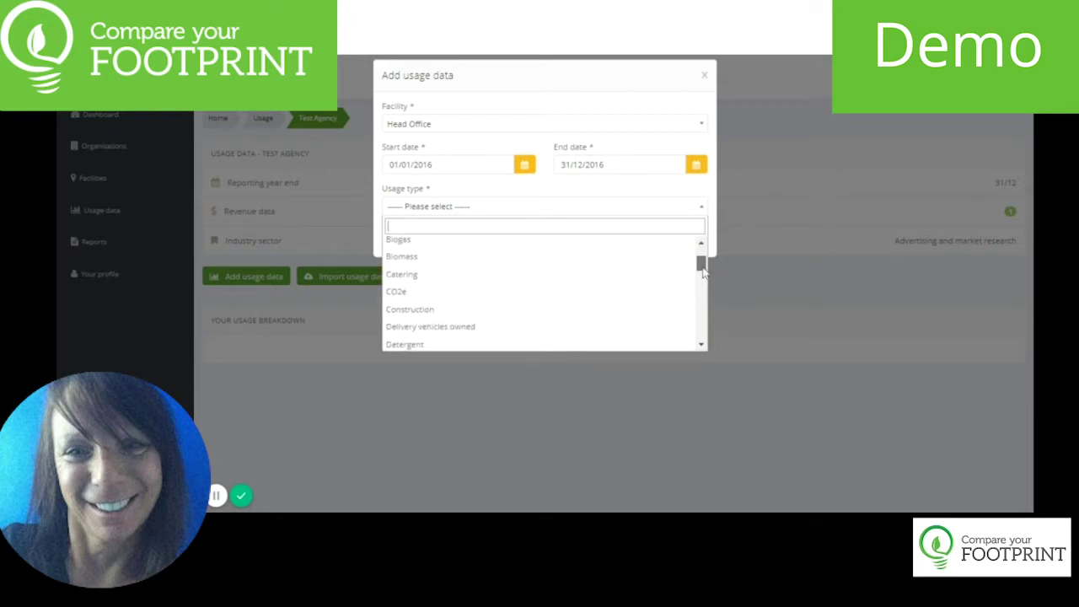
pyautogui.moveTo(703, 269); pyautogui.dragTo(704, 283)
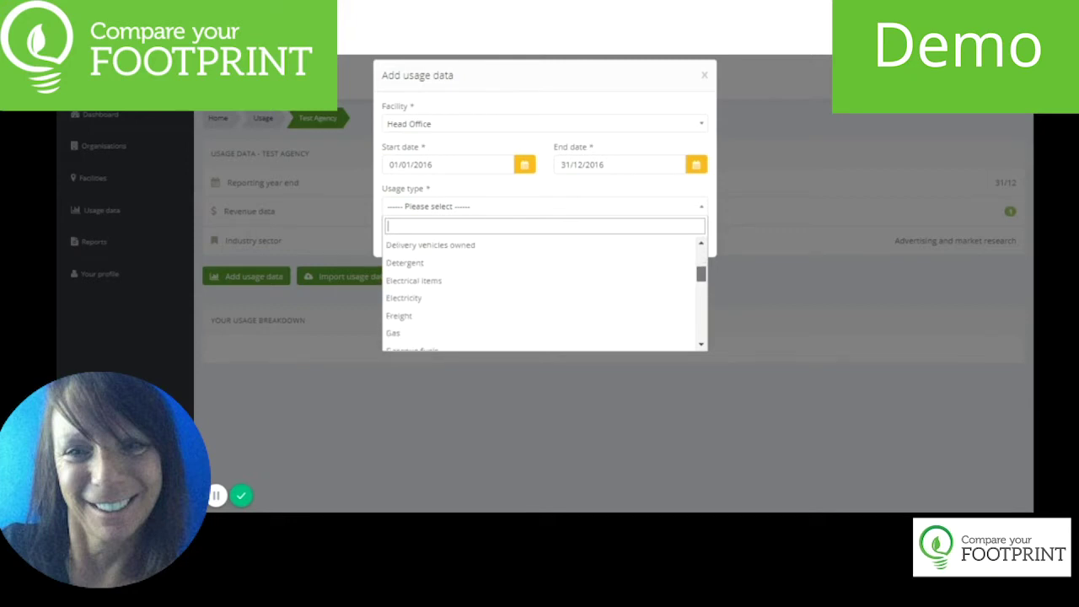
pyautogui.scroll(-1, 544, 295)
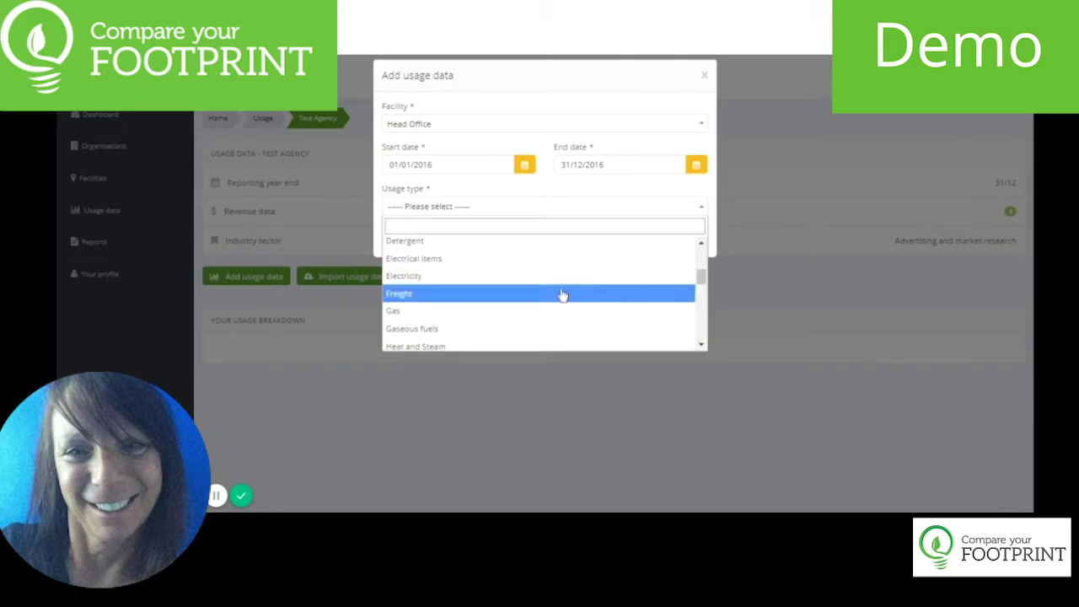
pyautogui.scroll(-2, 562, 295)
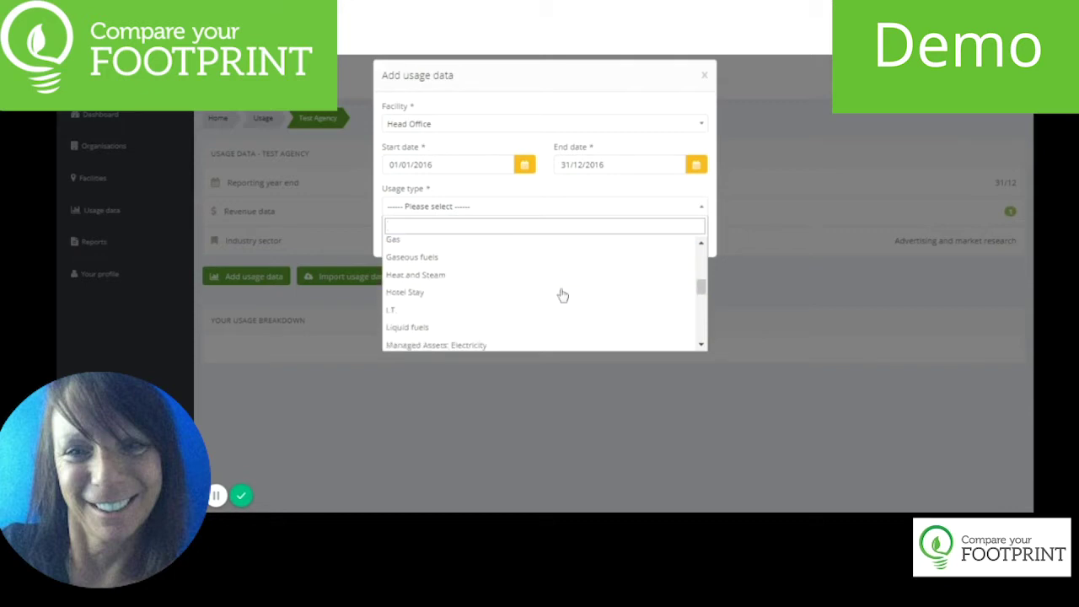
pyautogui.scroll(-2, 562, 295)
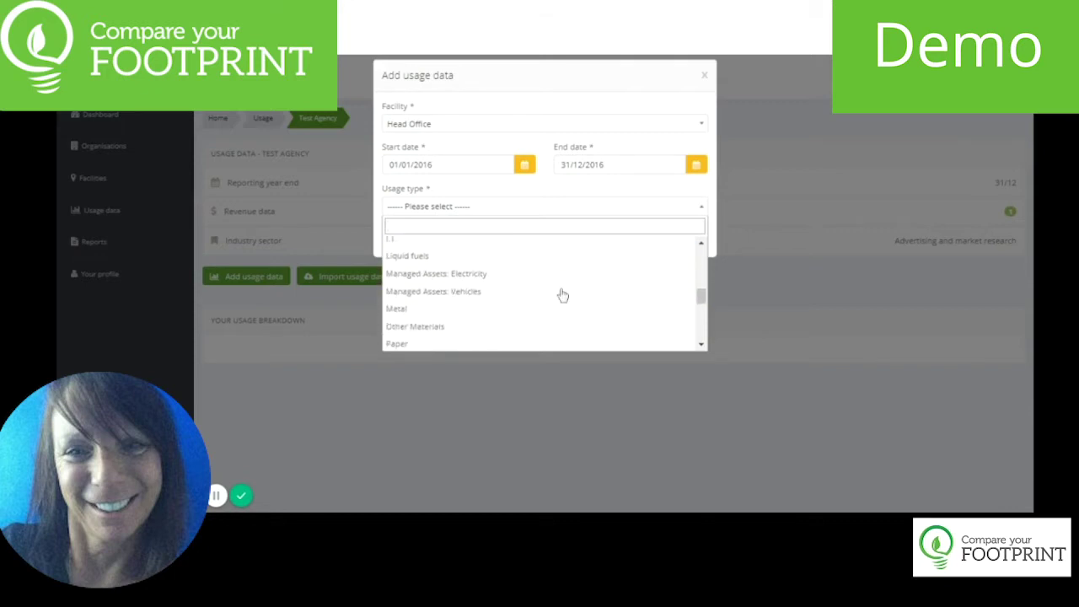
pyautogui.scroll(-2, 562, 295)
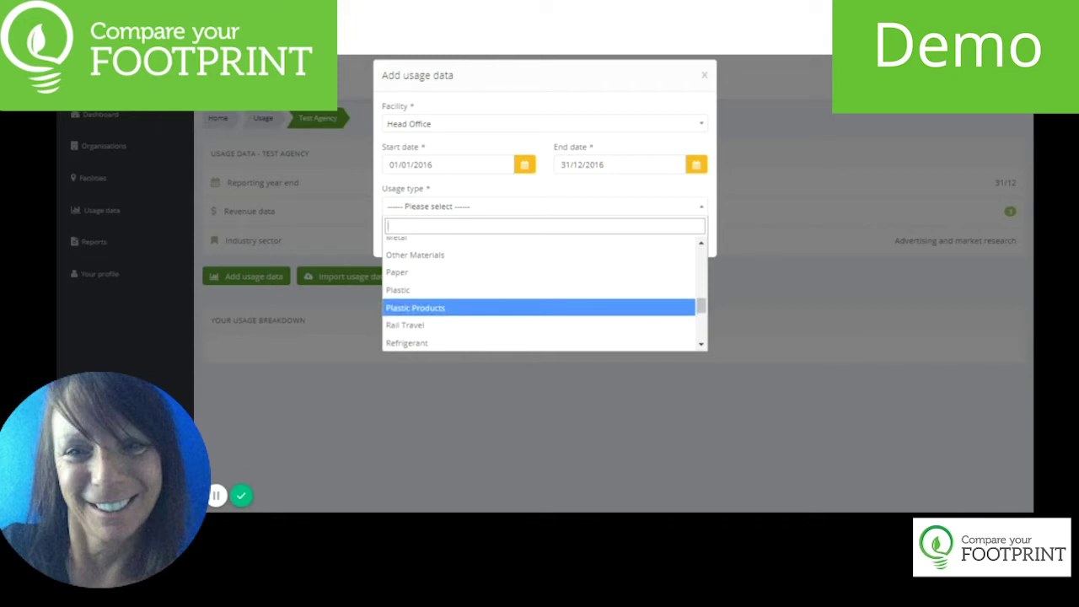
pyautogui.scroll(-2, 553, 307)
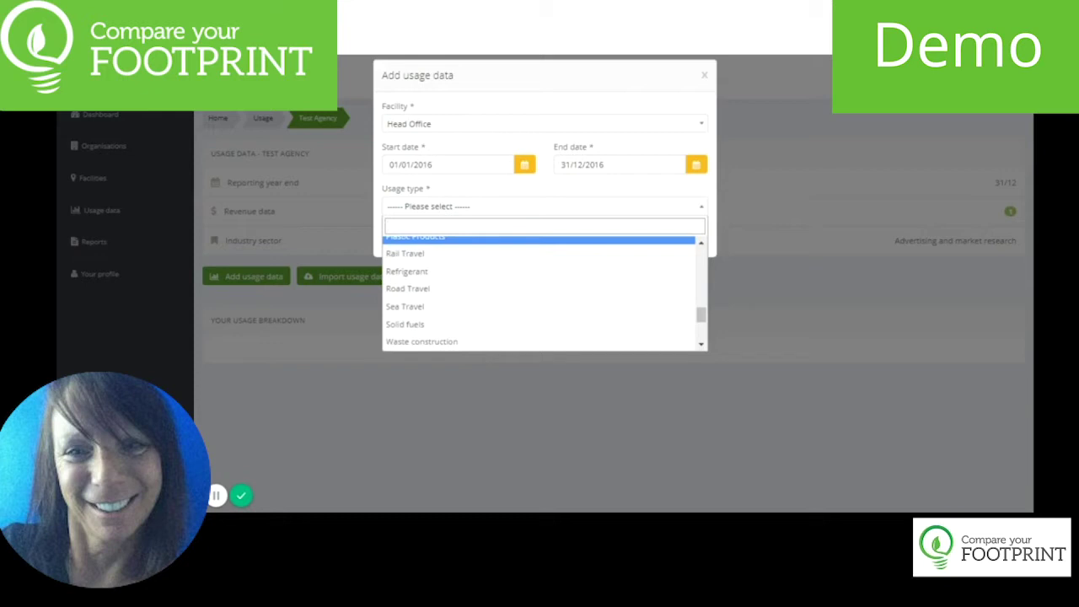
pyautogui.scroll(-2, 553, 307)
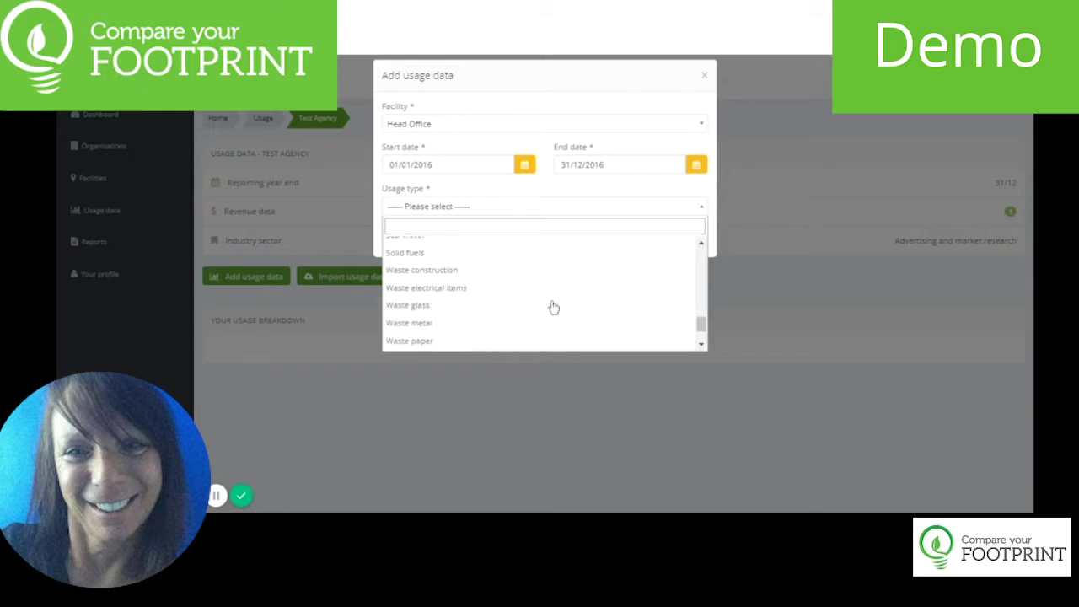
pyautogui.scroll(-1, 554, 308)
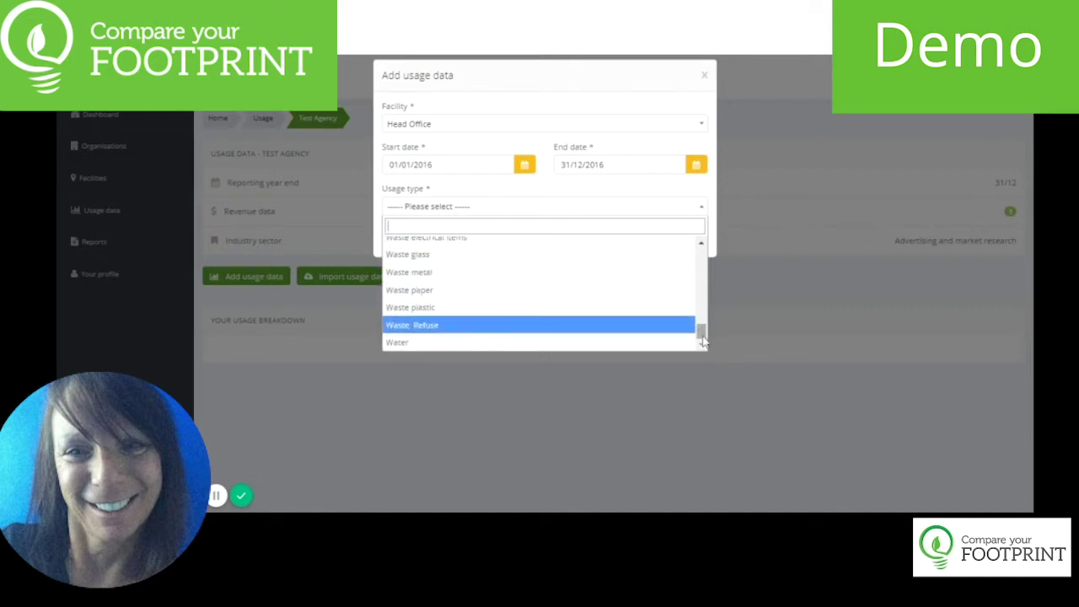
pyautogui.moveTo(704, 336); pyautogui.dragTo(704, 254)
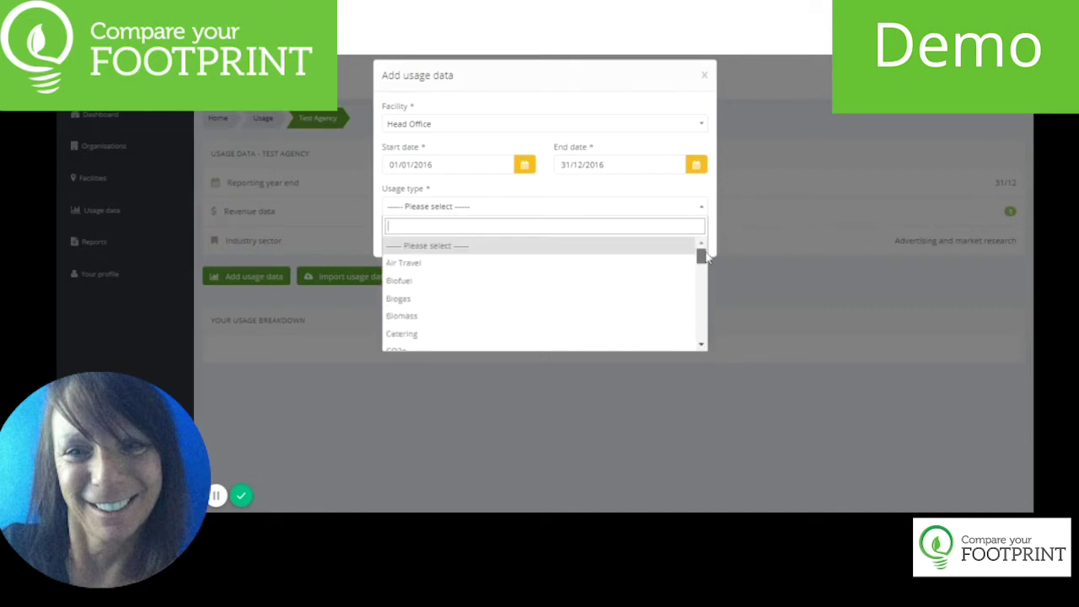
# - Add Air Travel usage data with sub type UK Long haul air, seat type Premium Economy and 100000 passenger.km
pyautogui.click(511, 265)
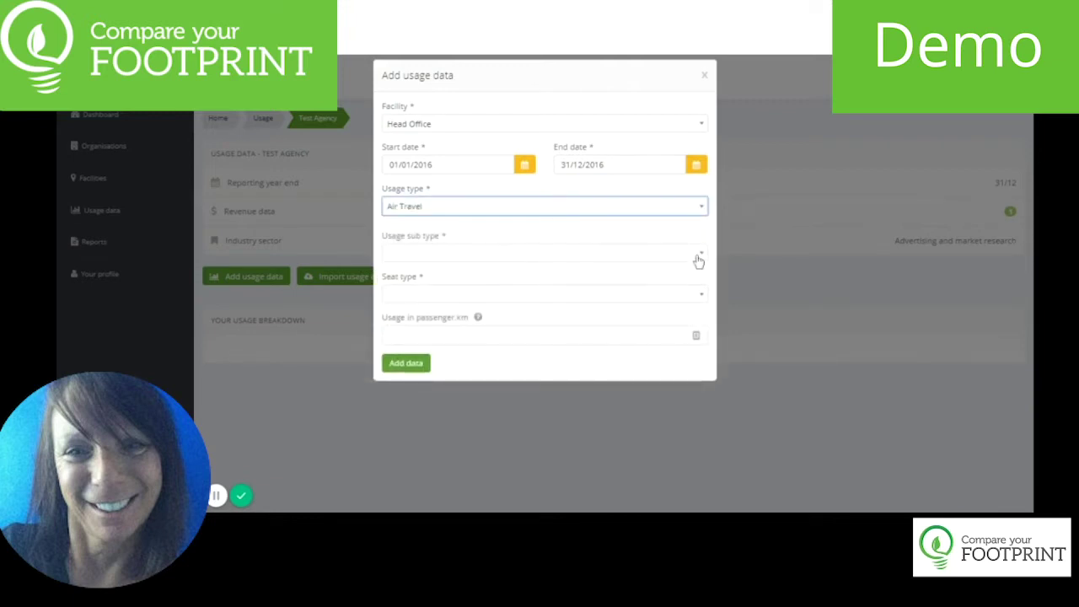
pyautogui.click(699, 258)
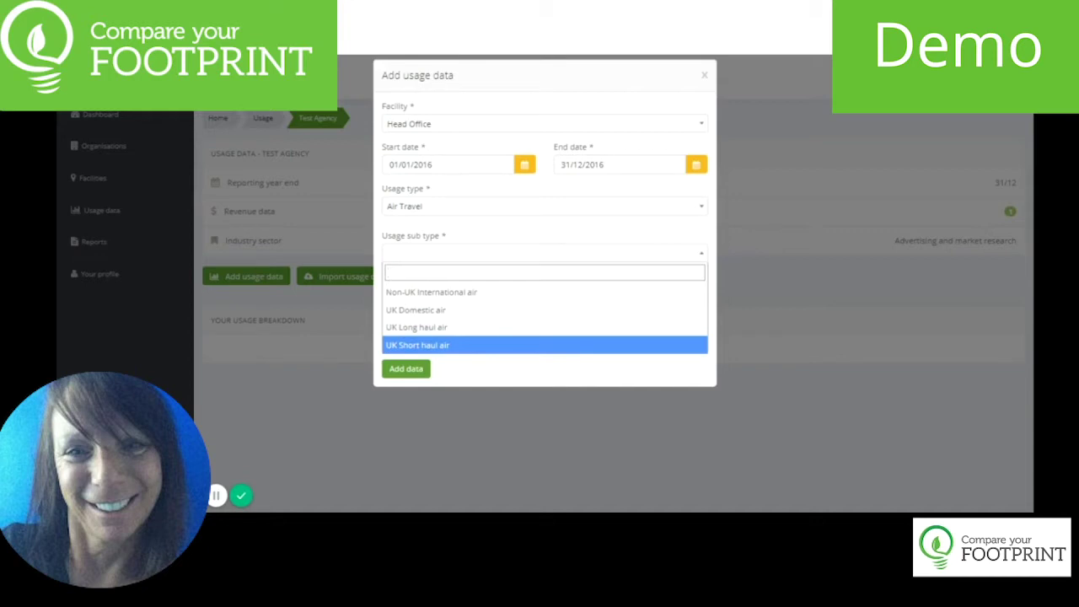
pyautogui.click(393, 329)
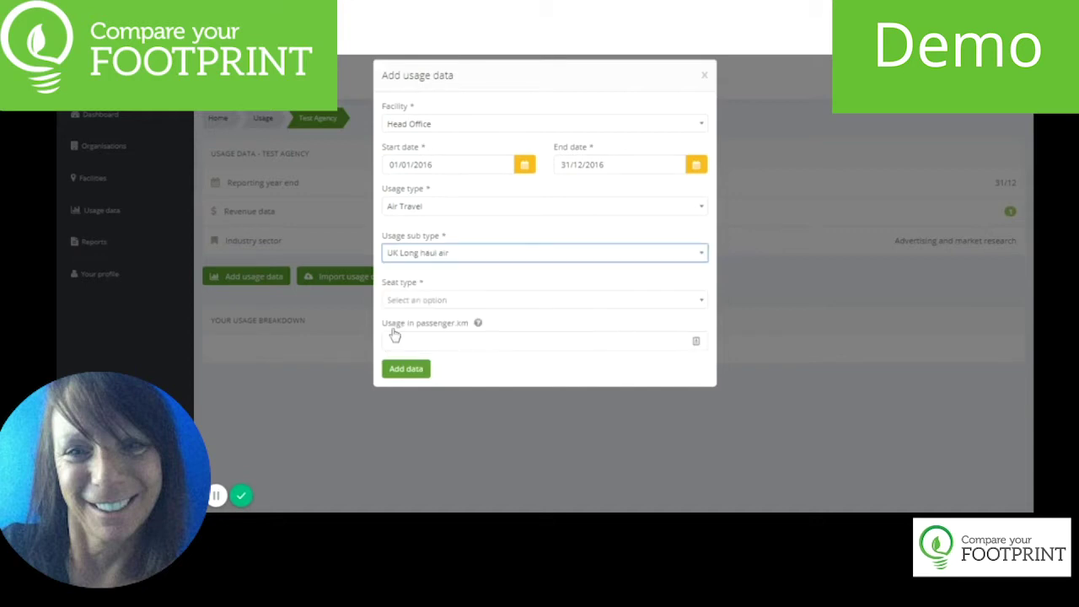
pyautogui.click(698, 302)
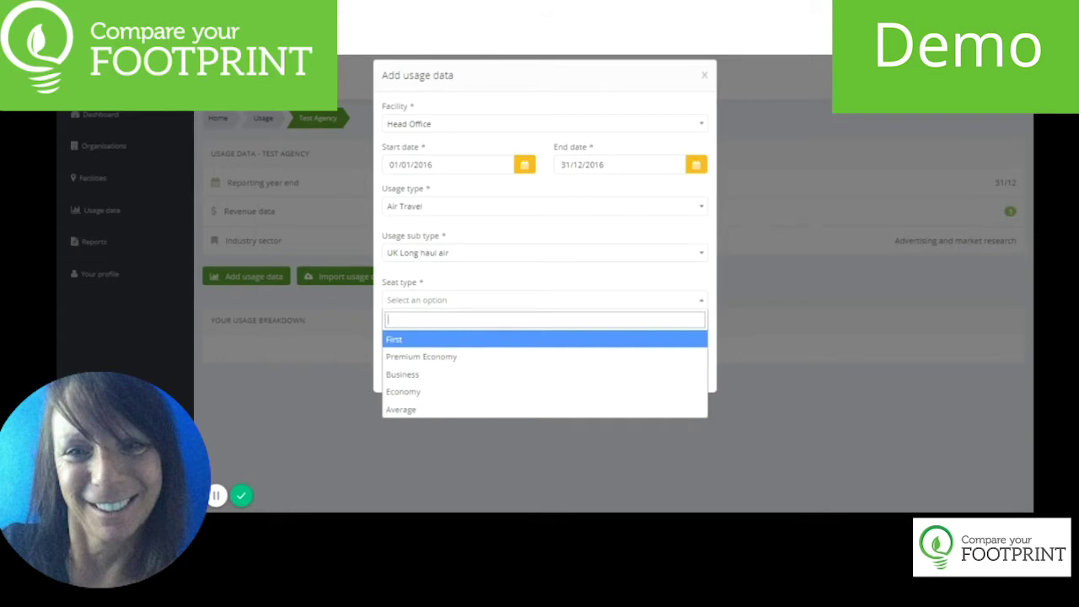
pyautogui.click(444, 359)
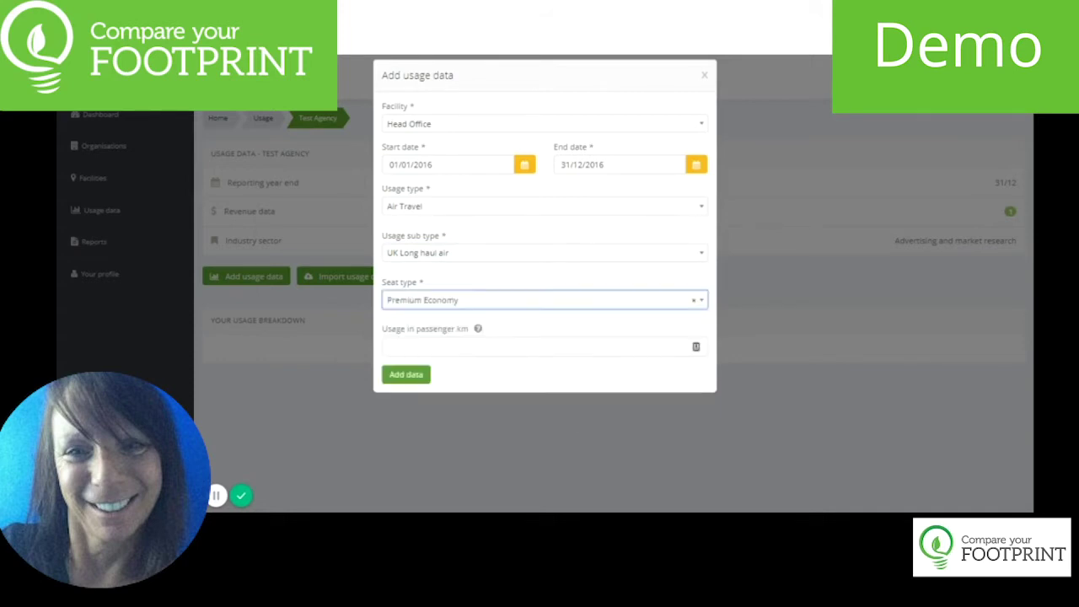
pyautogui.press('Tab')
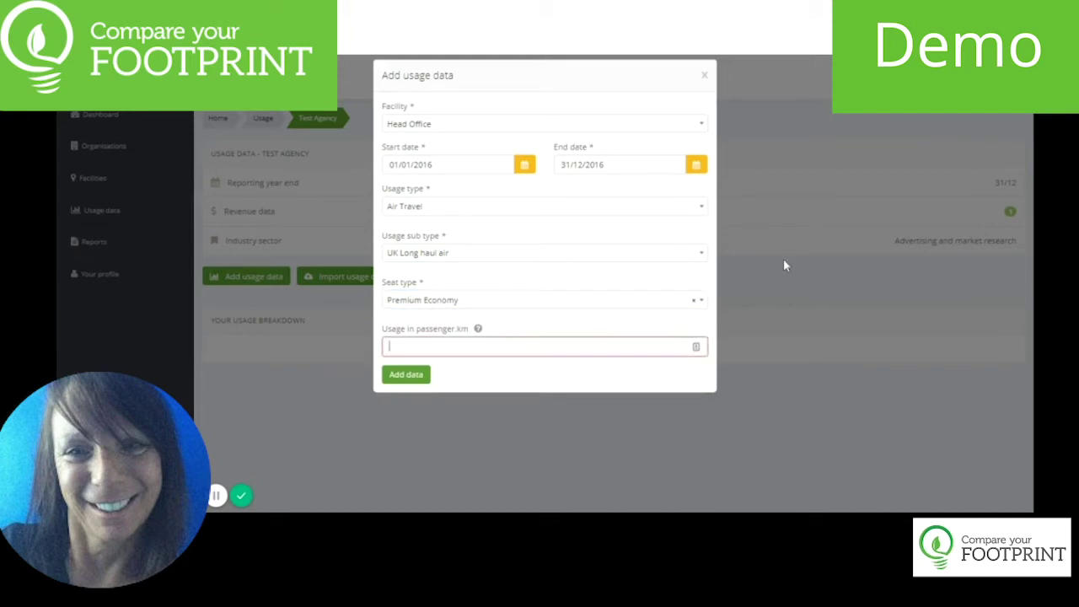
pyautogui.write('100000')
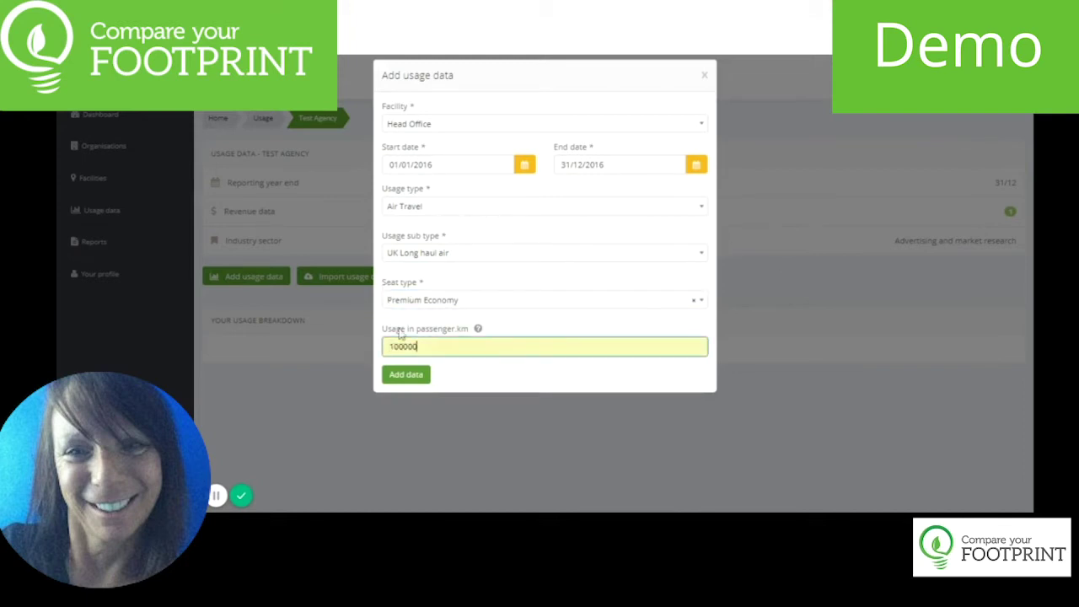
pyautogui.click(406, 374)
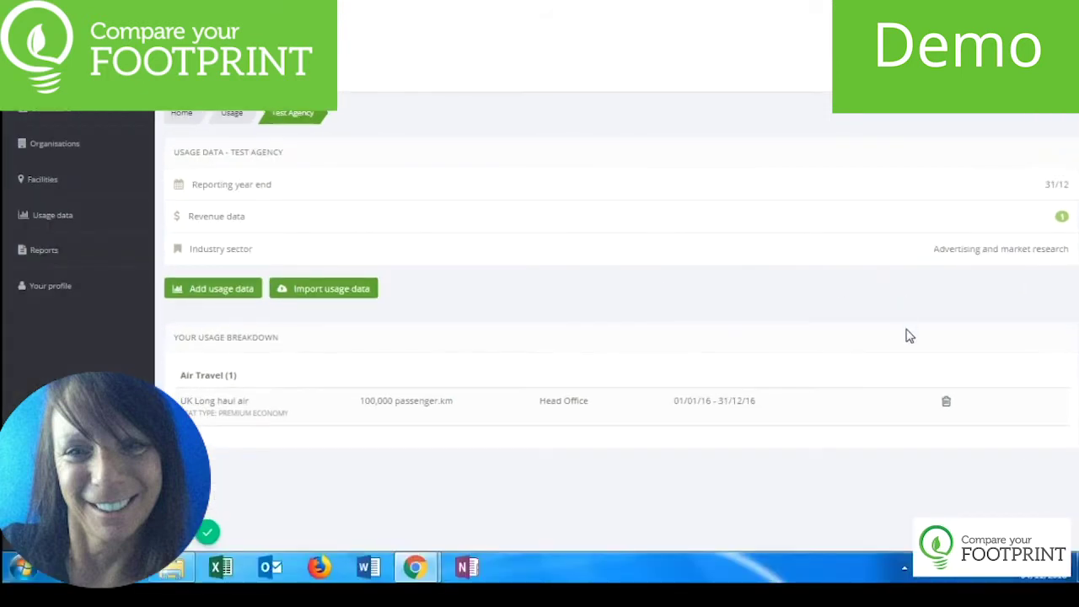
# - Delete the UK Long haul air entry from the usage breakdown
pyautogui.click(946, 404)
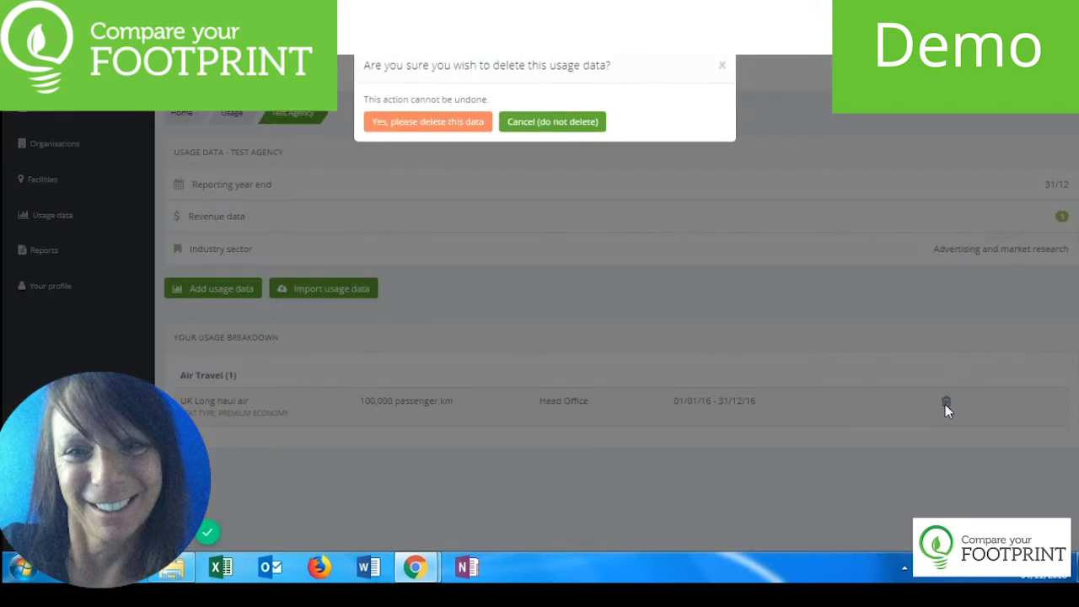
pyautogui.click(436, 123)
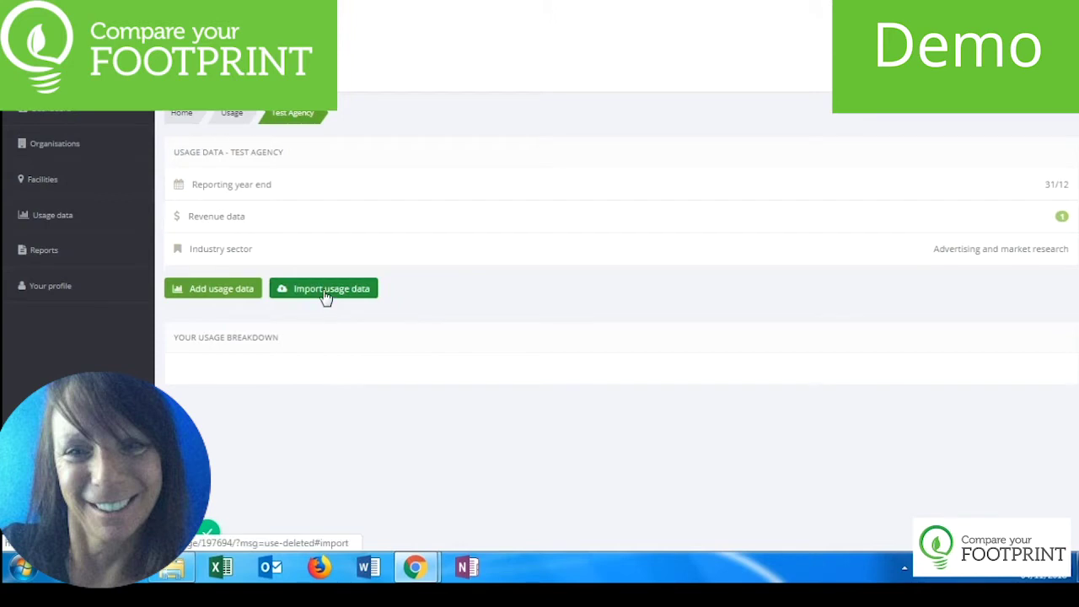
# - Download the Excel template for importing Head Office's Air Travel usage data and open it in Excel
pyautogui.click(327, 295)
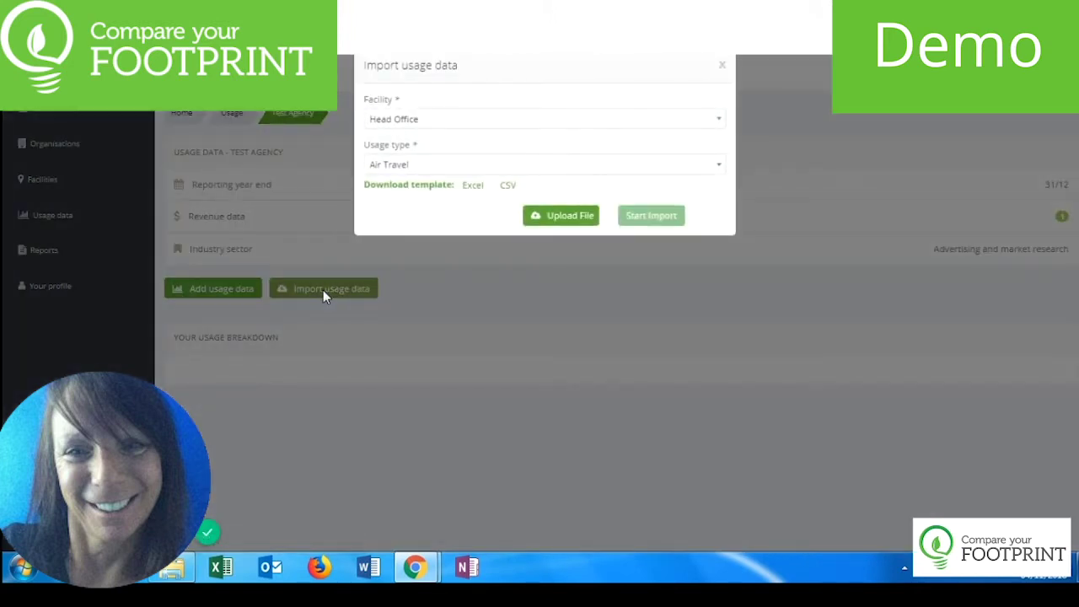
pyautogui.click(472, 187)
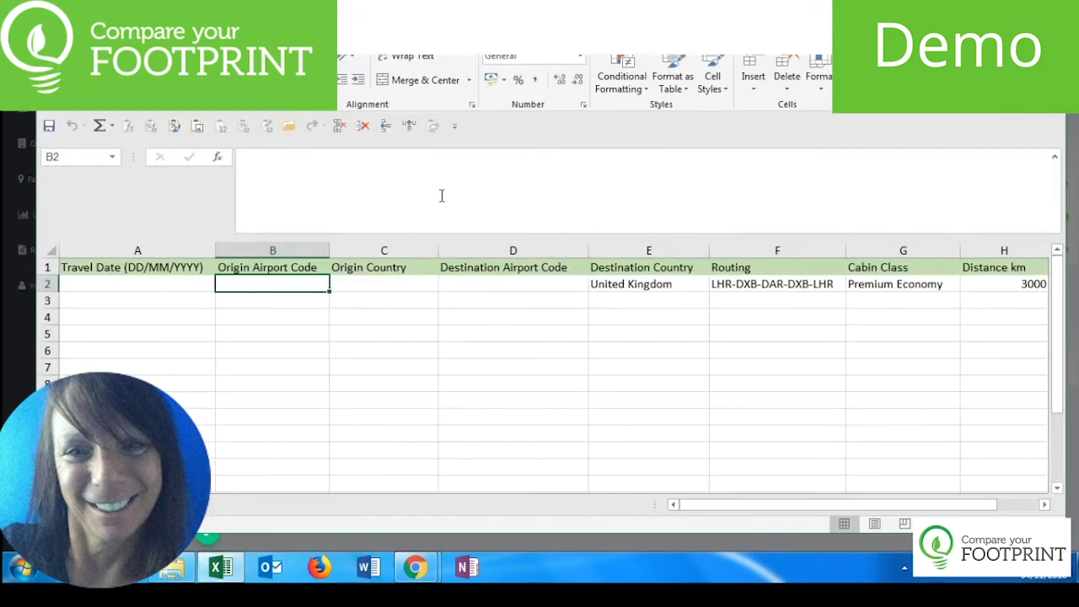
# - Clear the sample destination country from cell E2 of the air travel template
pyautogui.click(59, 266)
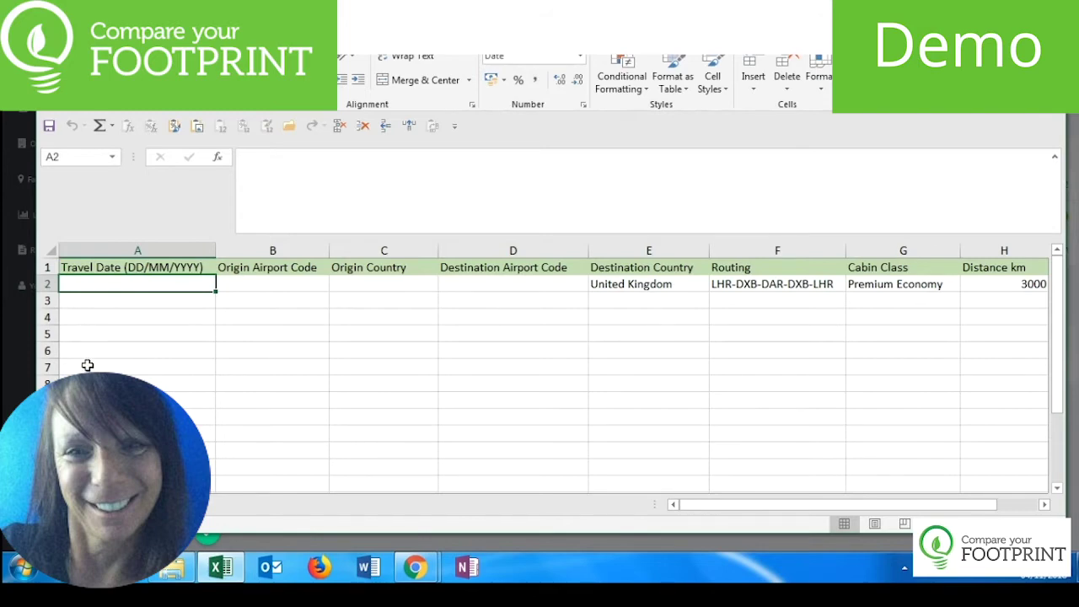
pyautogui.press('Right')
pyautogui.press('Down')
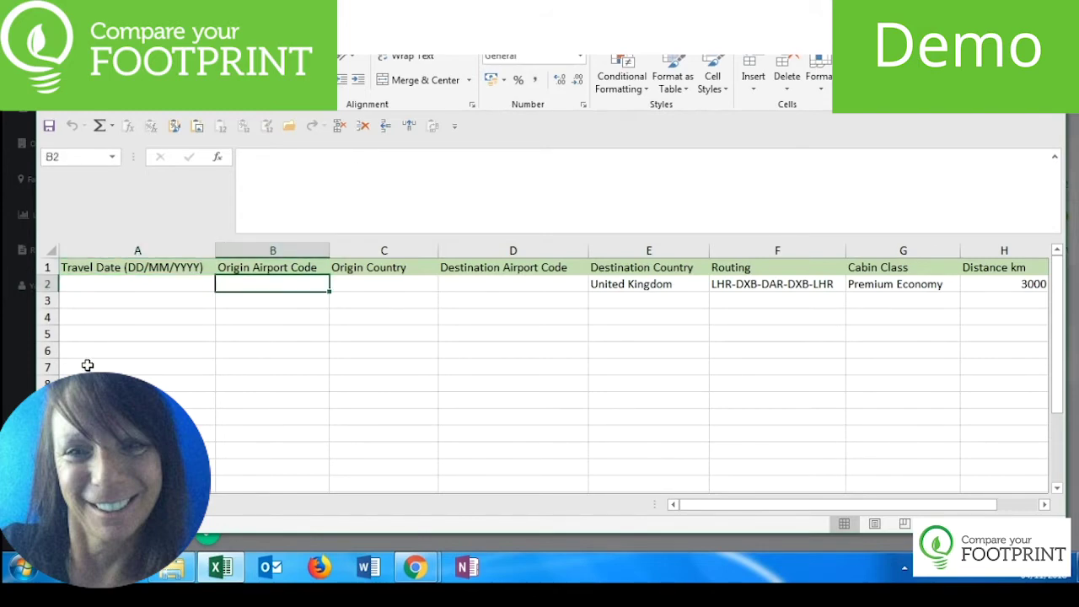
pyautogui.press('Right')
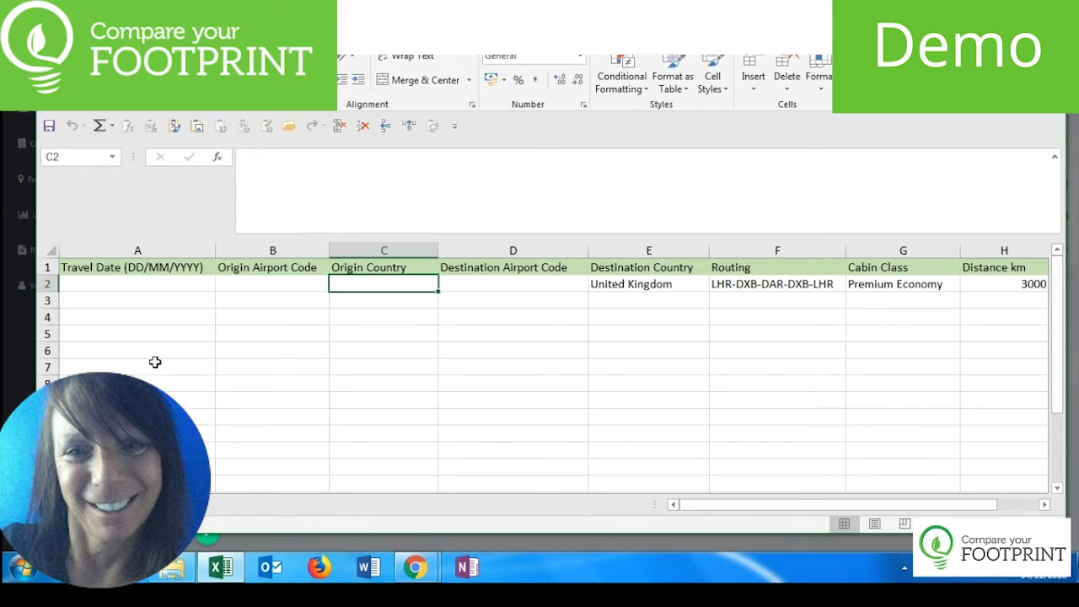
pyautogui.press('Right')
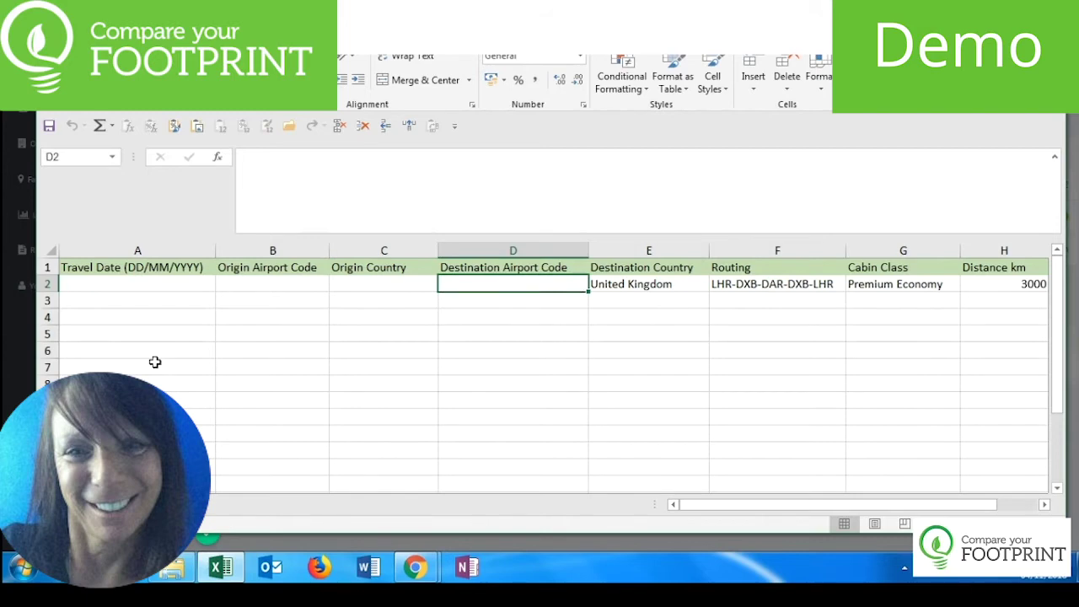
pyautogui.press('Right')
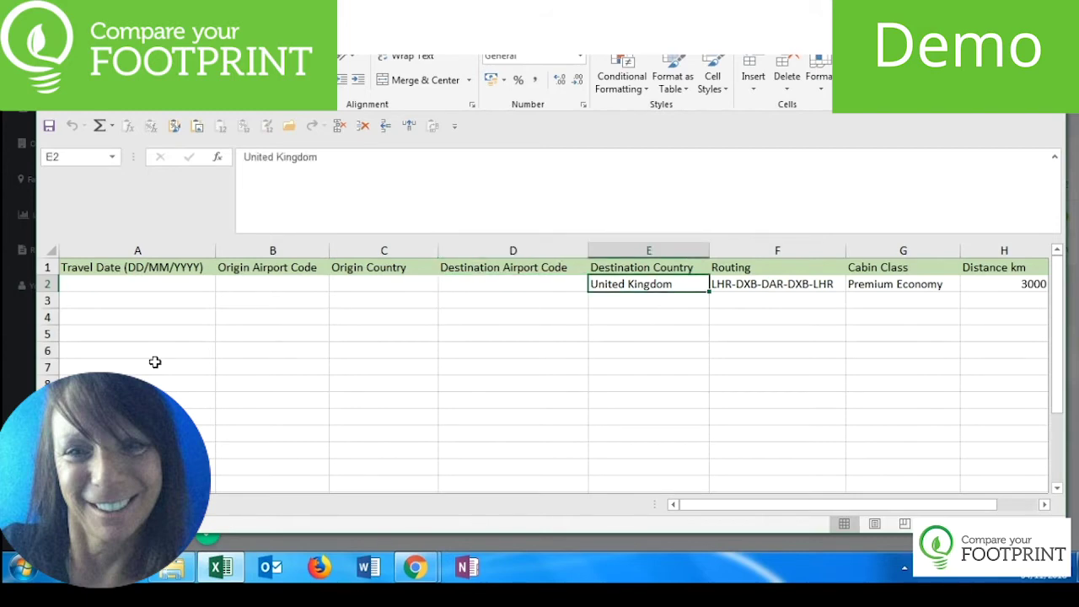
pyautogui.press('Delete')
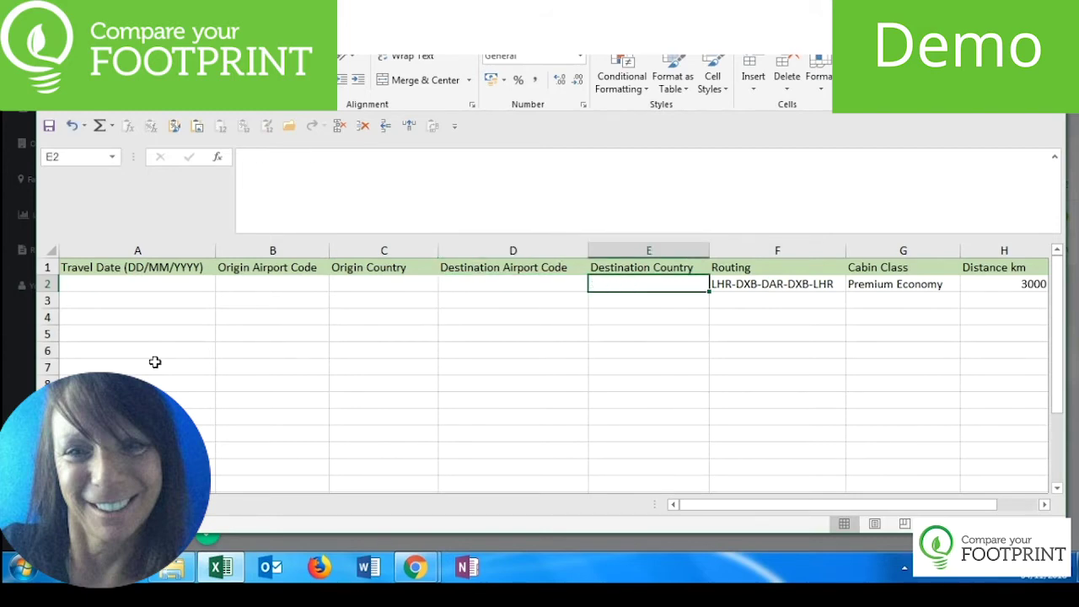
pyautogui.press('Up')
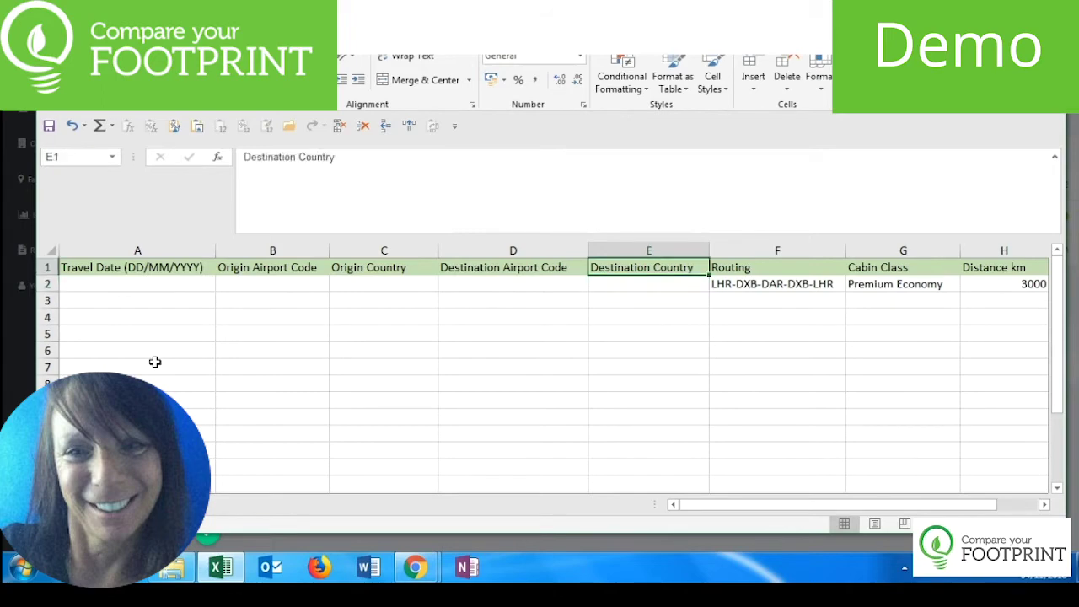
pyautogui.press('Right')
pyautogui.press('Down')
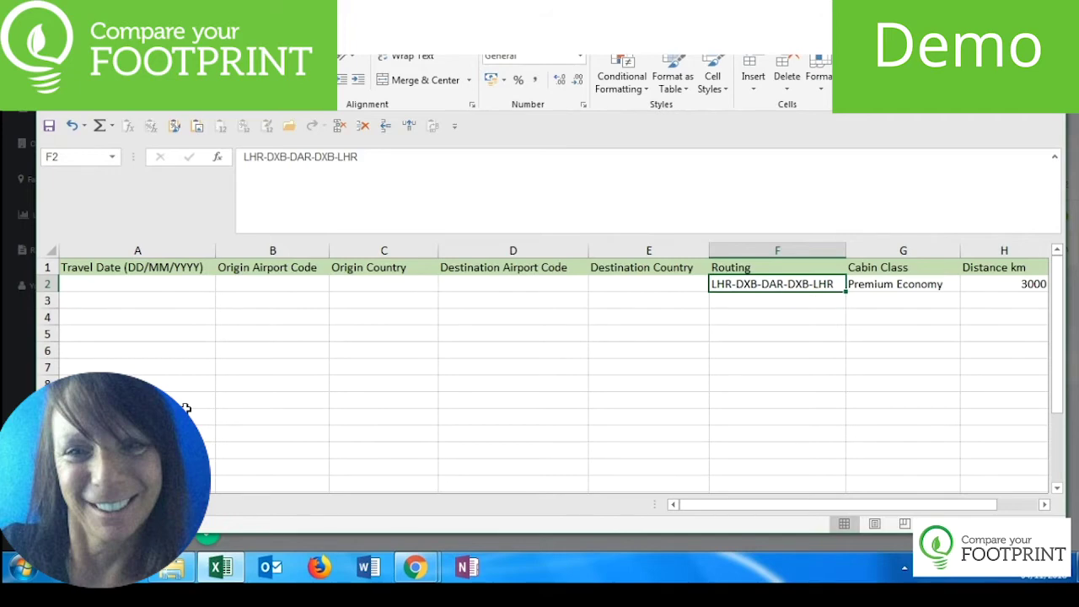
# - Clear the sample routing, cabin class and distance from row 2 of the template and return to cell A2
pyautogui.press('Delete')
pyautogui.press('Right')
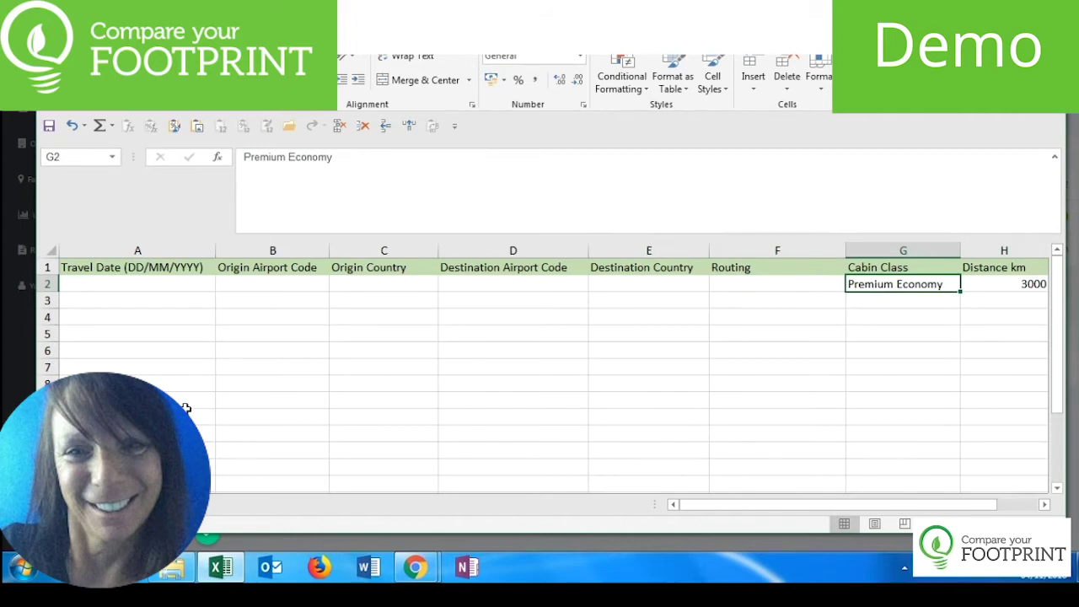
pyautogui.press('Delete')
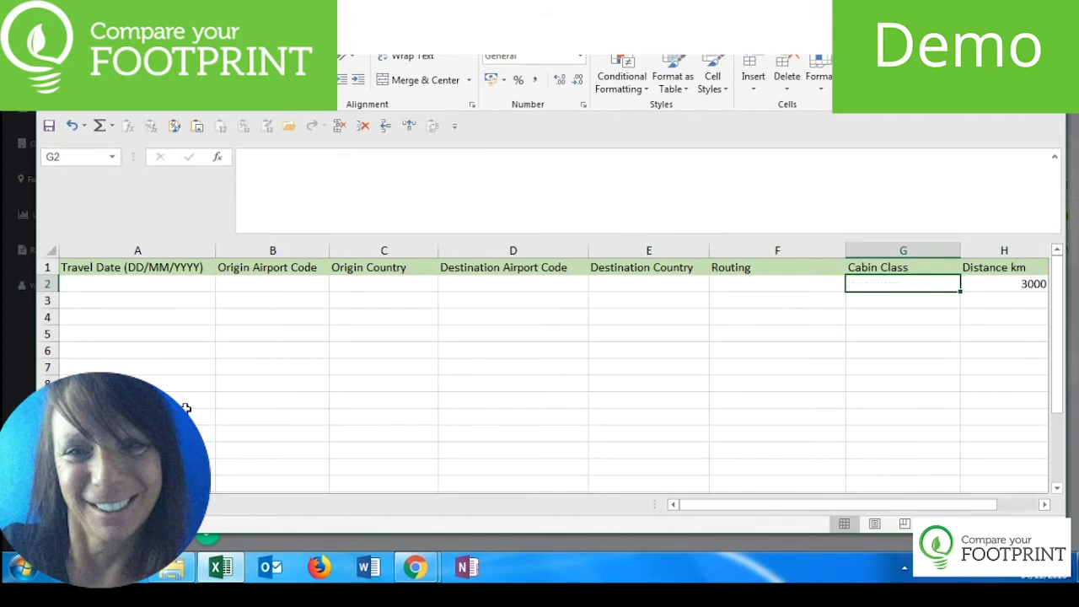
pyautogui.press('Right')
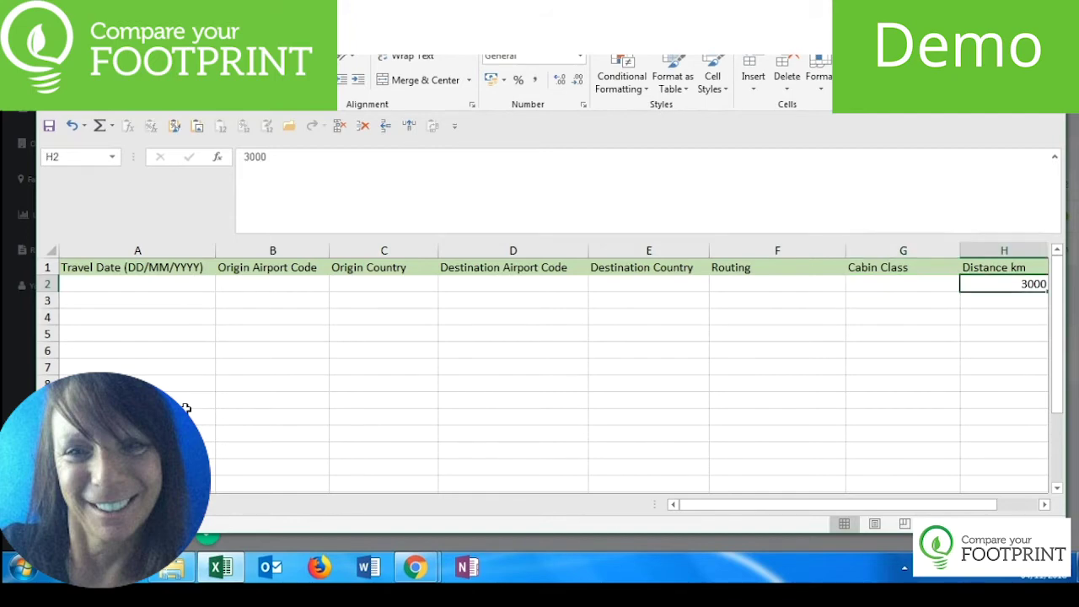
pyautogui.press('Delete')
pyautogui.press('Right')
pyautogui.press('Delete')
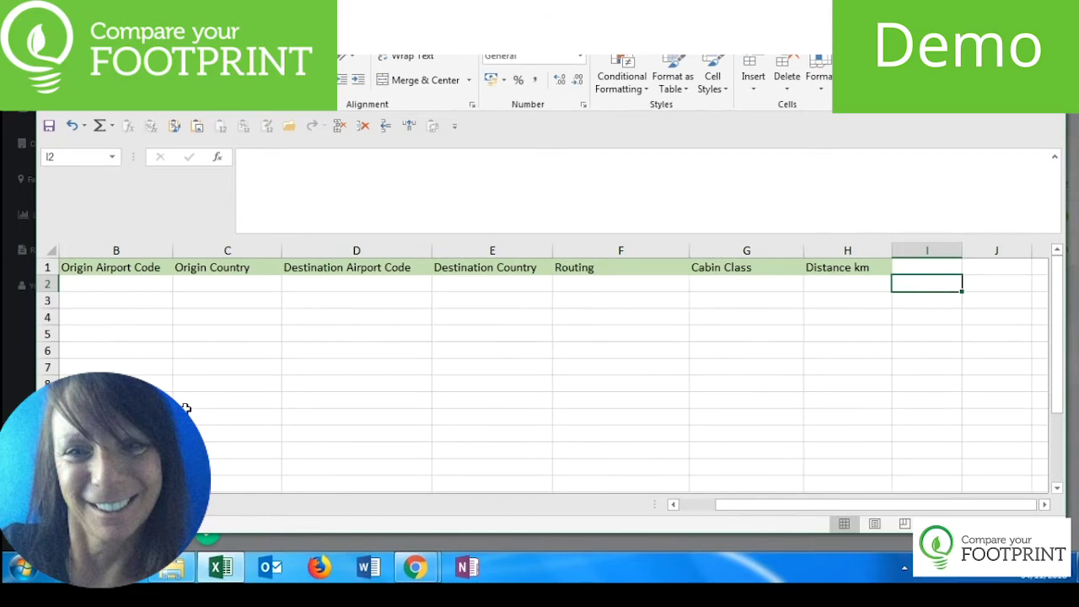
pyautogui.press('Left')
pyautogui.press('Left')
pyautogui.press('Left')
pyautogui.press('Home')
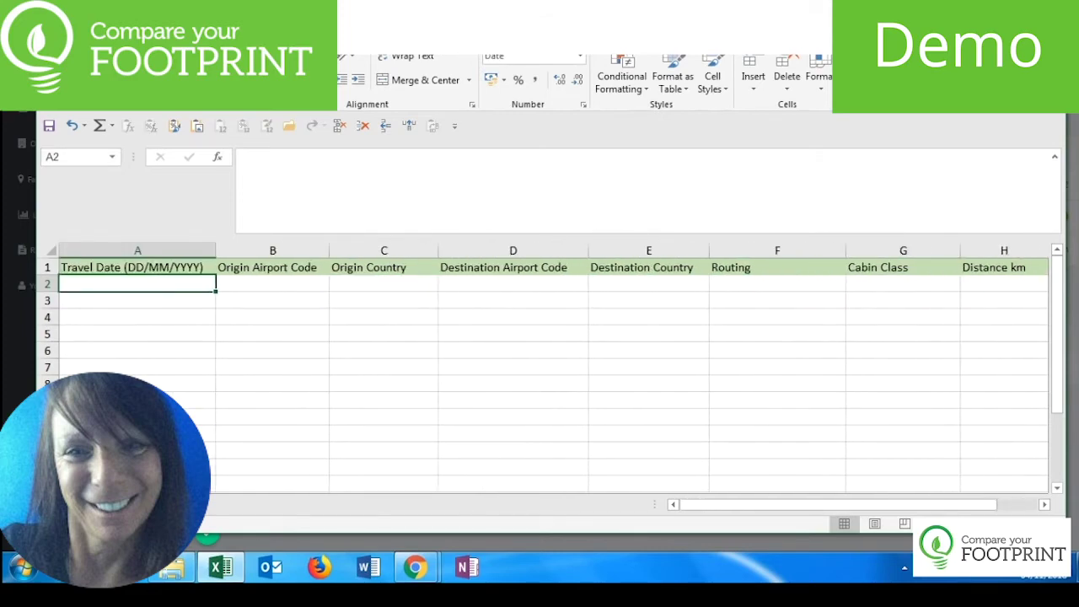
# - Open the Clarity Air and Rail 2015 workbook from the Downloads folder without updating its external links
pyautogui.click(173, 566)
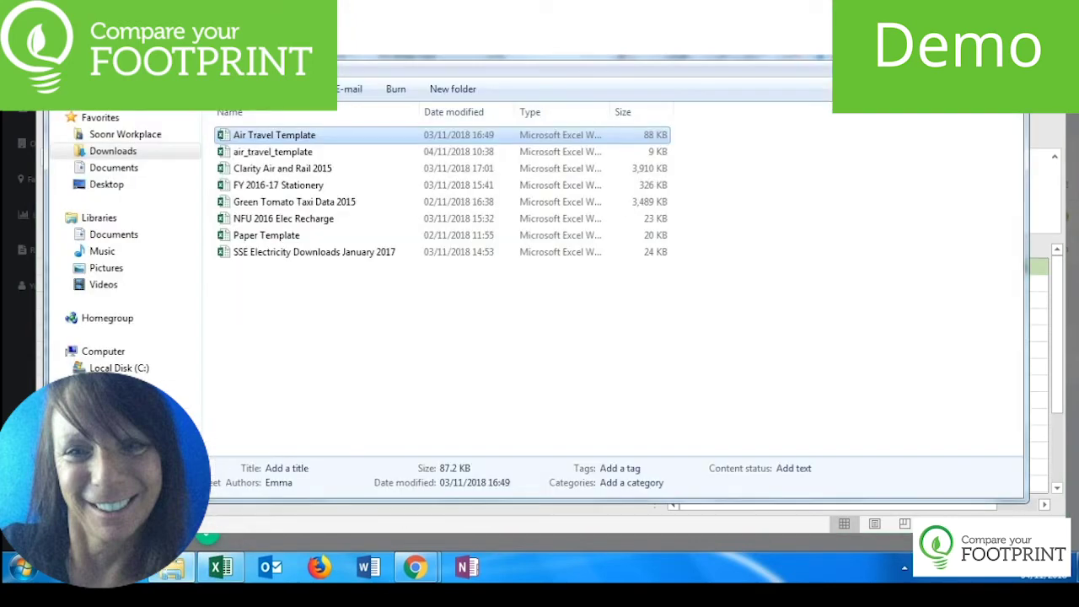
pyautogui.click(258, 170)
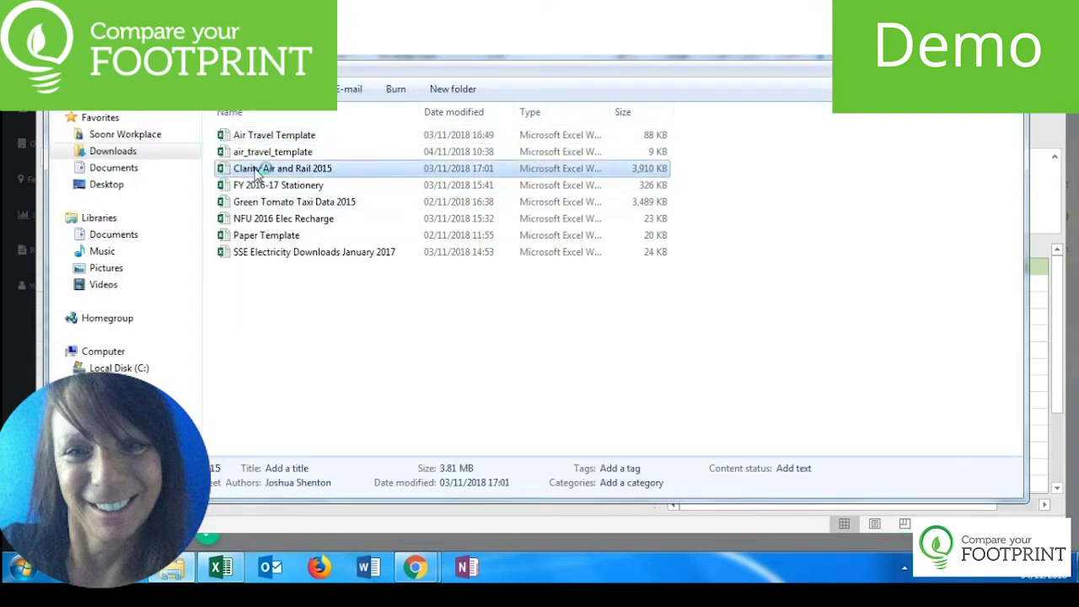
pyautogui.doubleClick(258, 171)
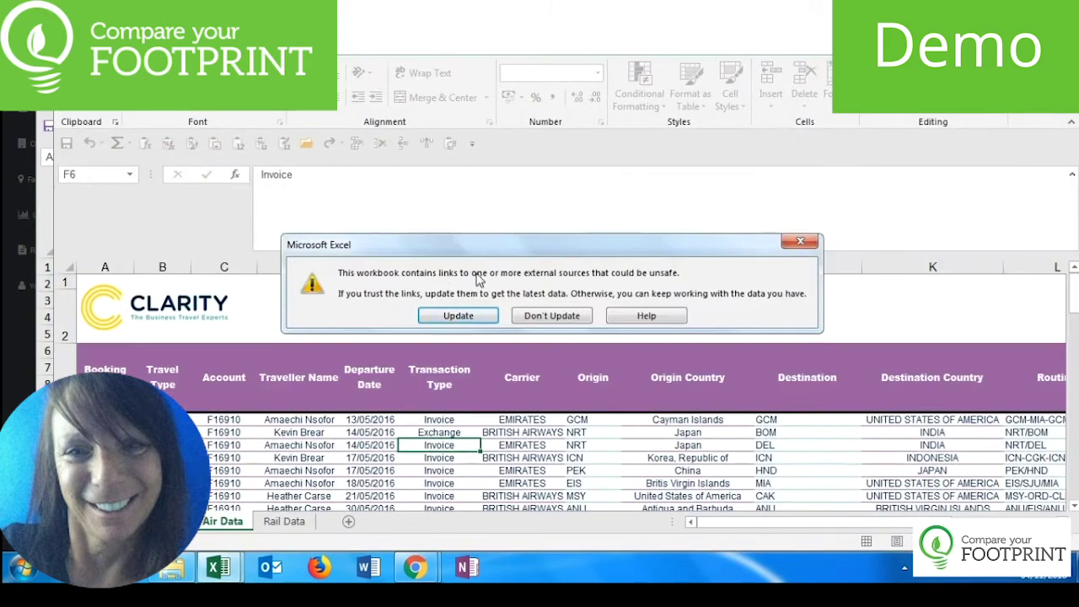
pyautogui.click(552, 315)
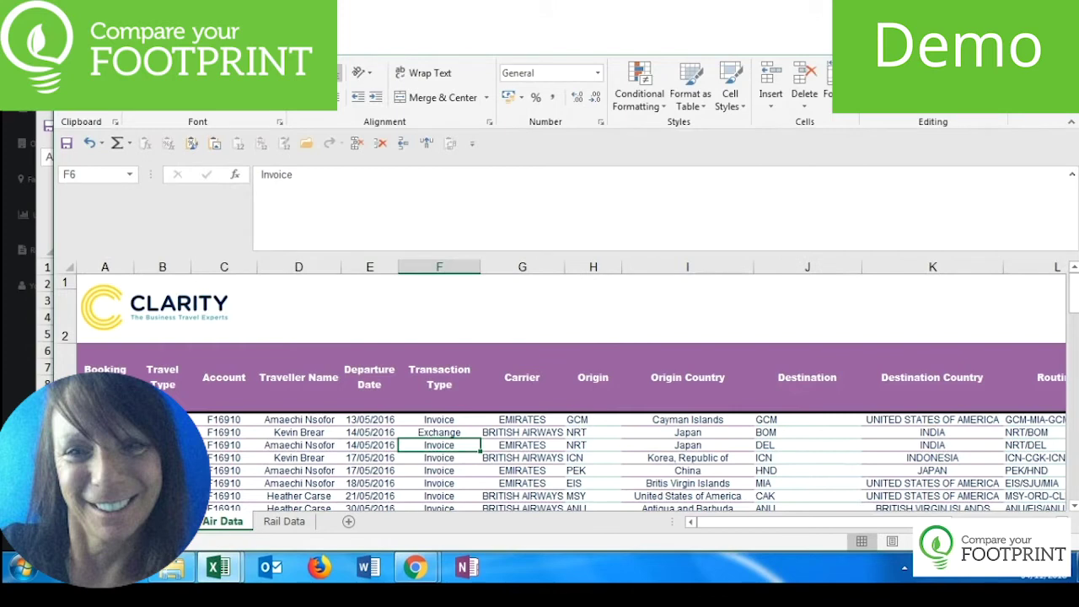
pyautogui.moveTo(438, 32); pyautogui.dragTo(434, 0)
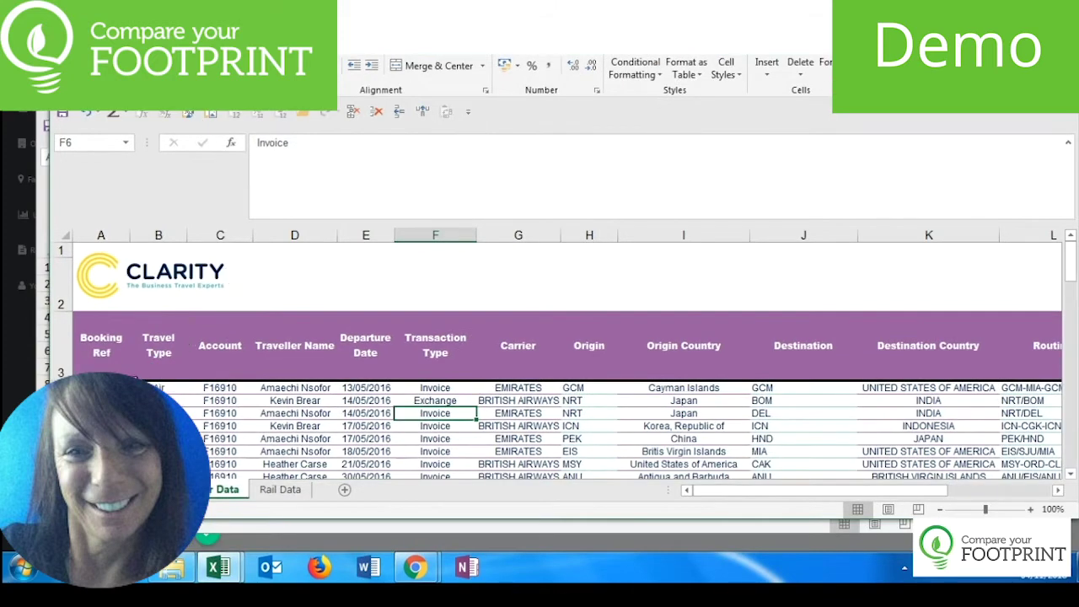
# - Copy all the departure dates from cell E4 down on the Air Data sheet
pyautogui.click(113, 369)
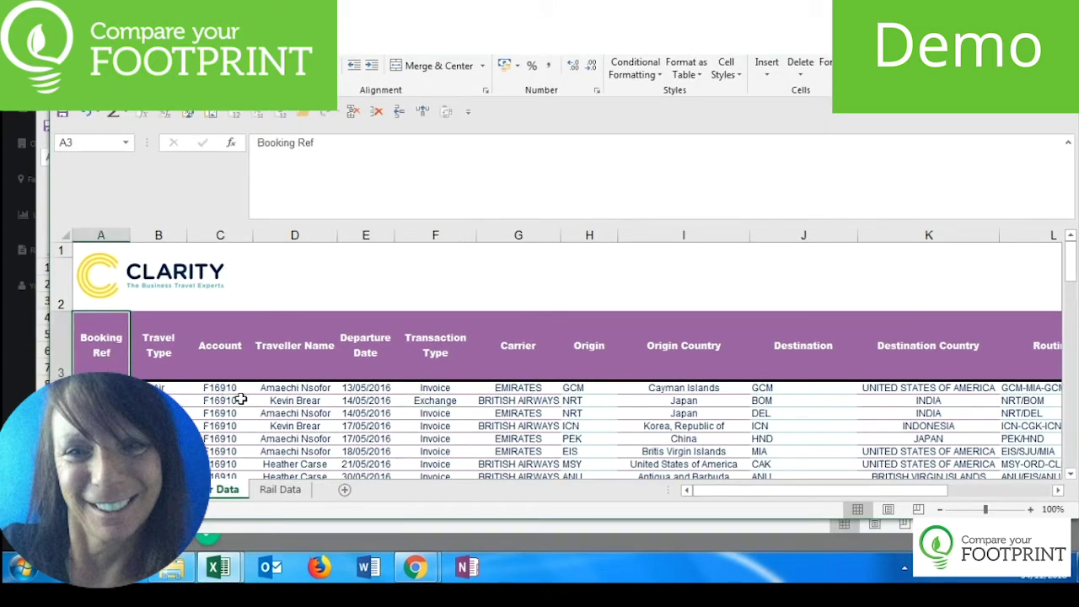
pyautogui.press('Down')
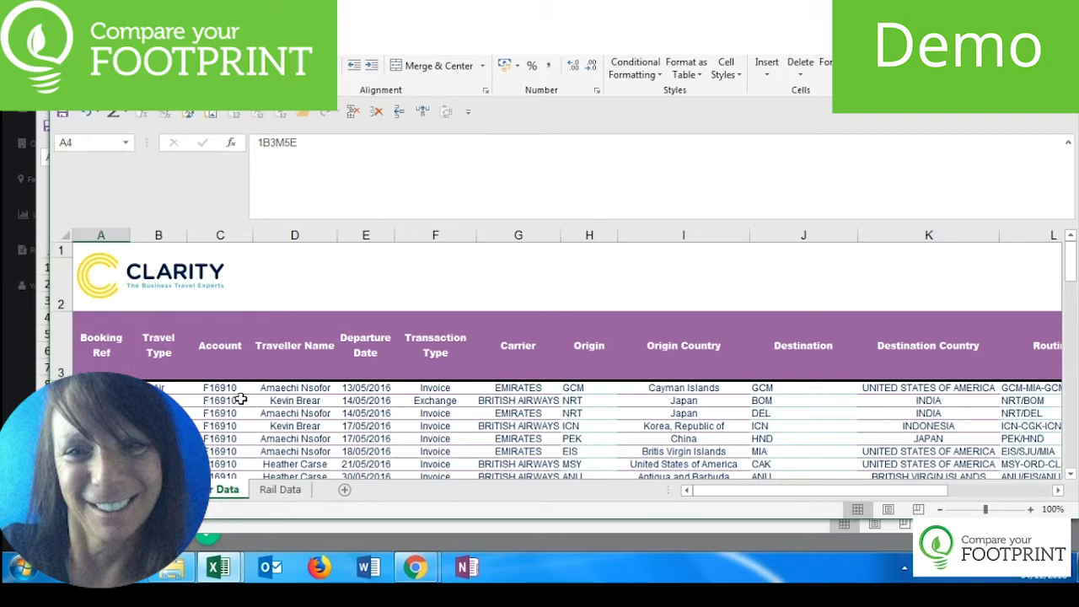
pyautogui.press('Up')
pyautogui.press('Right')
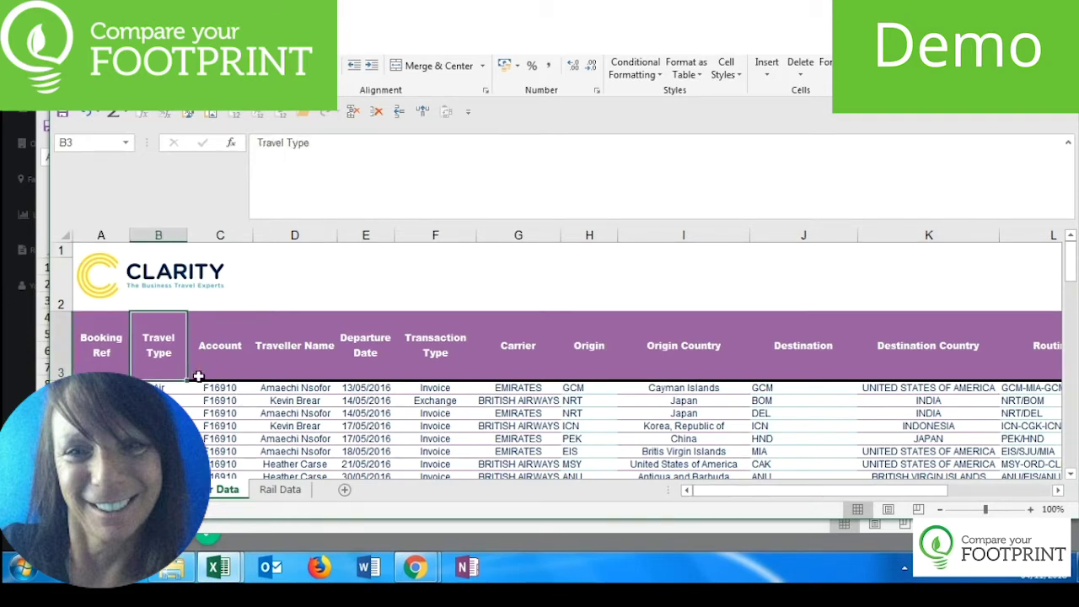
pyautogui.click(346, 365)
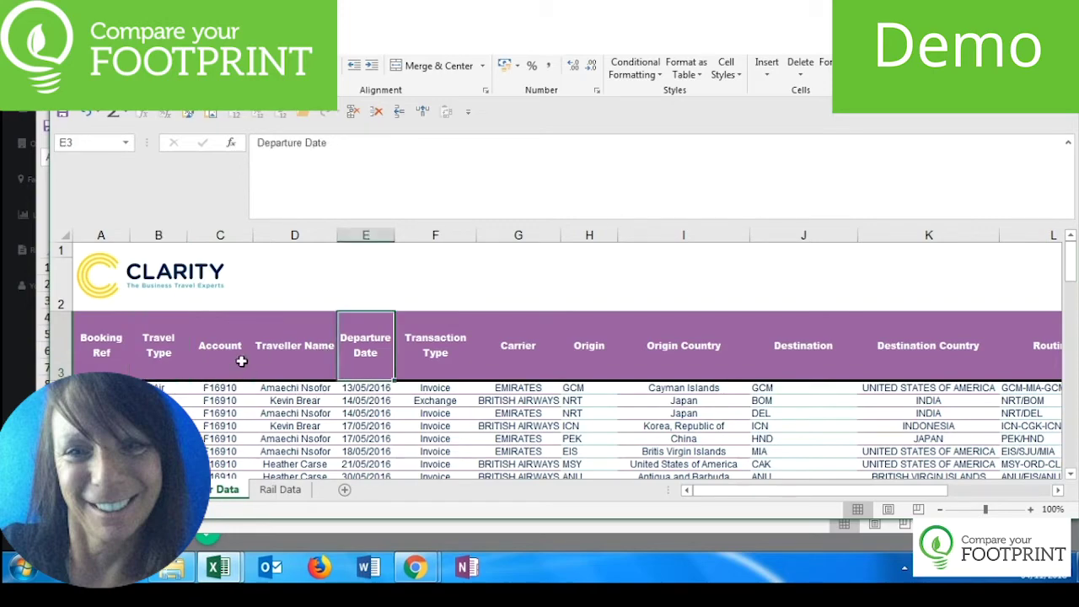
pyautogui.scroll(-3, 238, 352)
pyautogui.scroll(3, 238, 353)
pyautogui.press('Down')
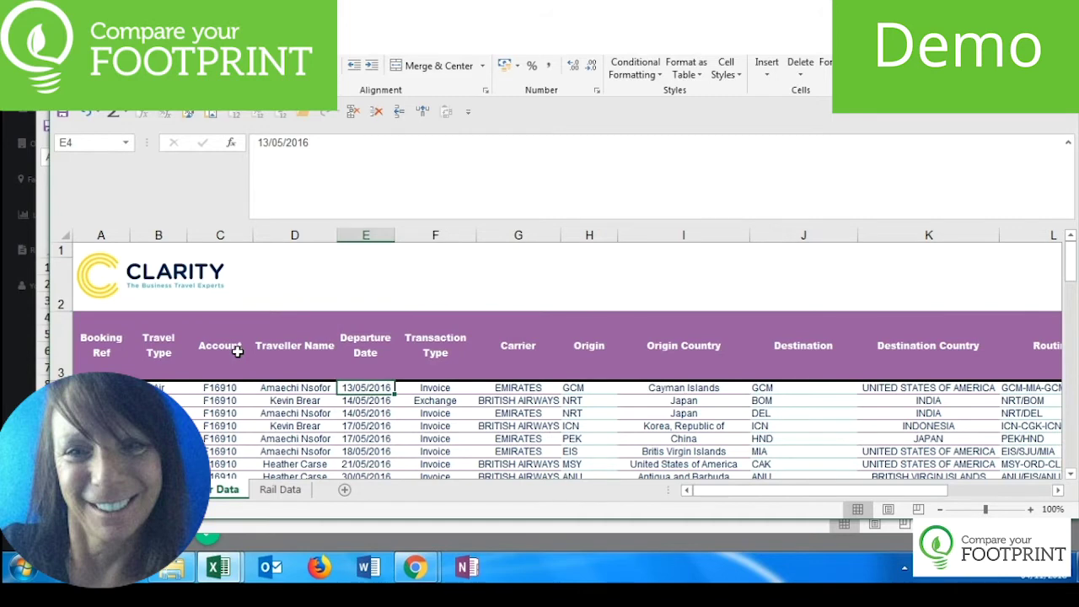
pyautogui.hotkey('ctrl', 'shift', 'Down')
pyautogui.hotkey('ctrl', 'c')
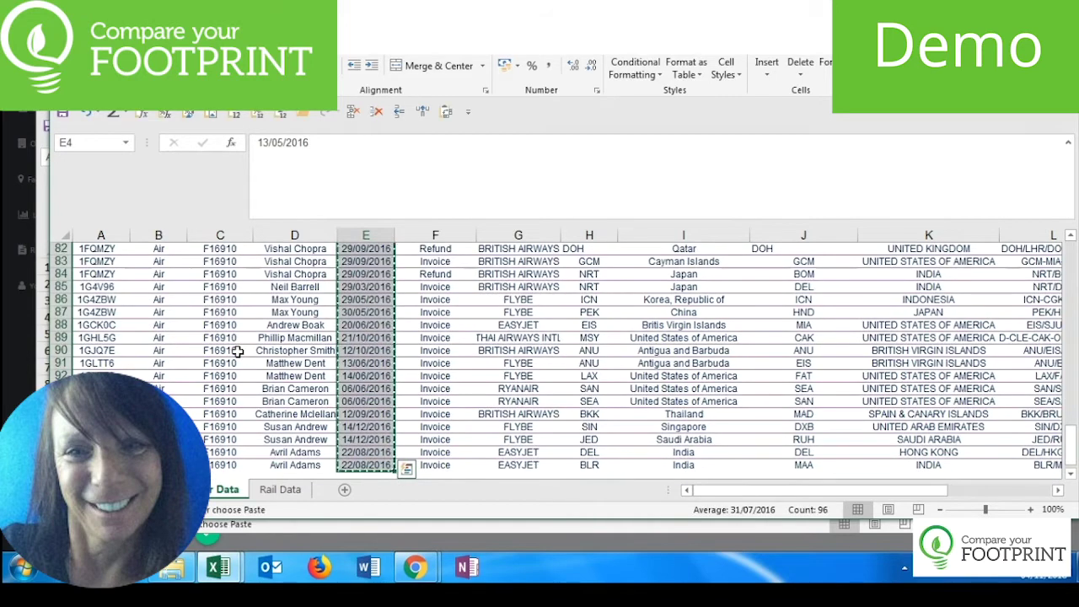
# - Paste the copied dates into the air travel template's Travel Date column, starting at cell A2
pyautogui.moveTo(215, 573)
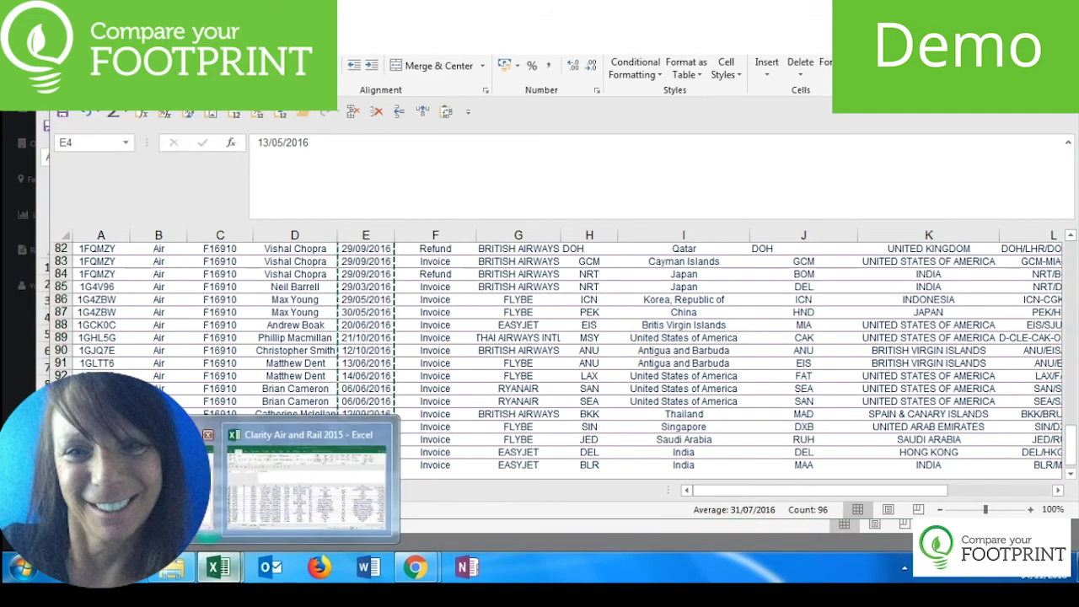
pyautogui.click(165, 496)
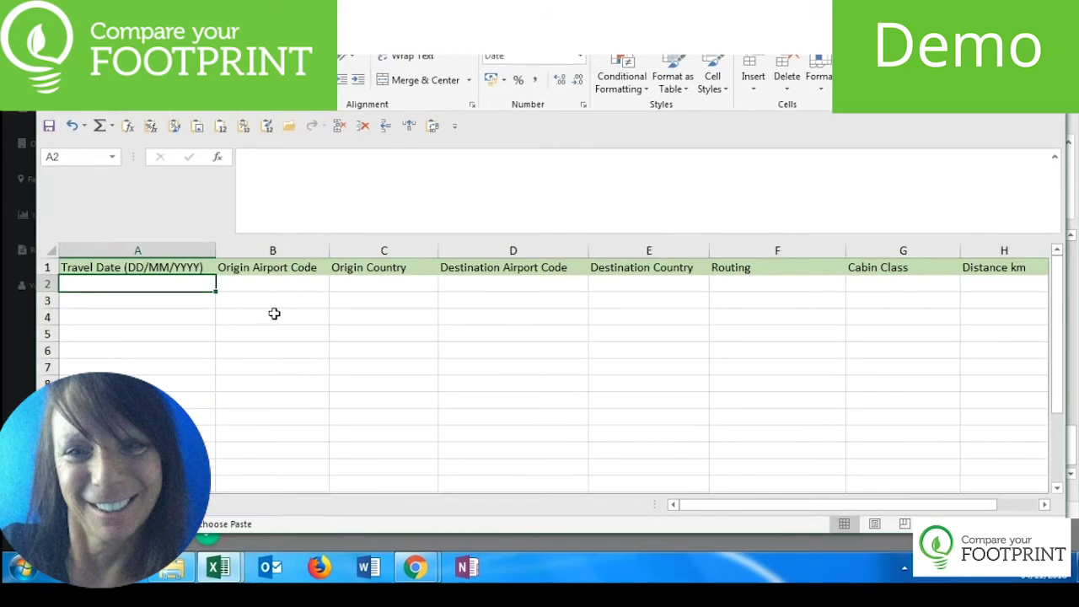
pyautogui.hotkey('ctrl', 'v')
# - Switch back to the Clarity Air and Rail 2015 workbook and review the first data row's columns from Origin through Routing
pyautogui.click(215, 570)
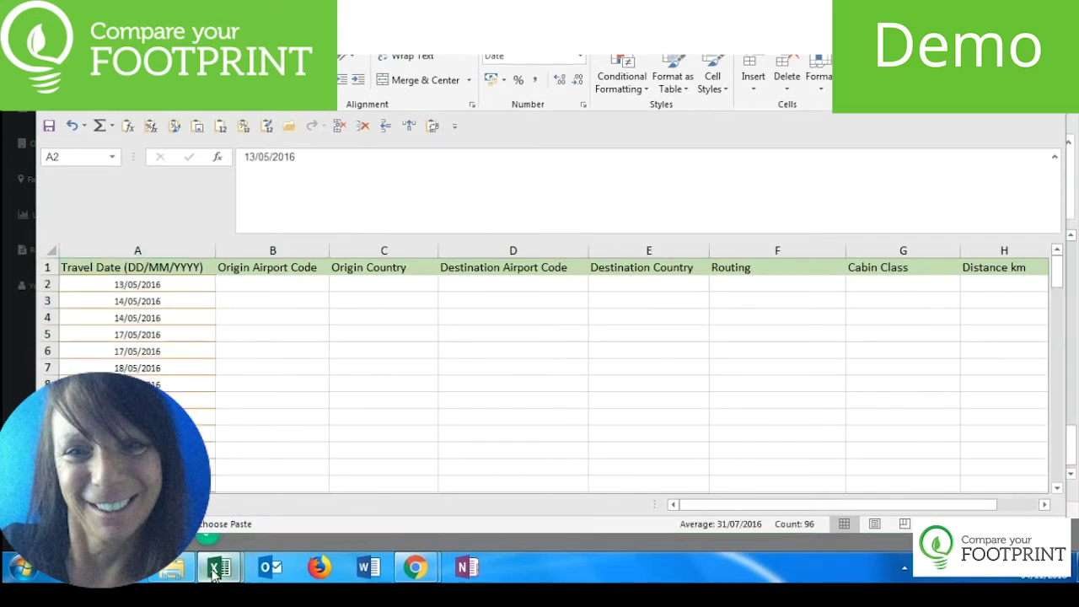
pyautogui.click(268, 472)
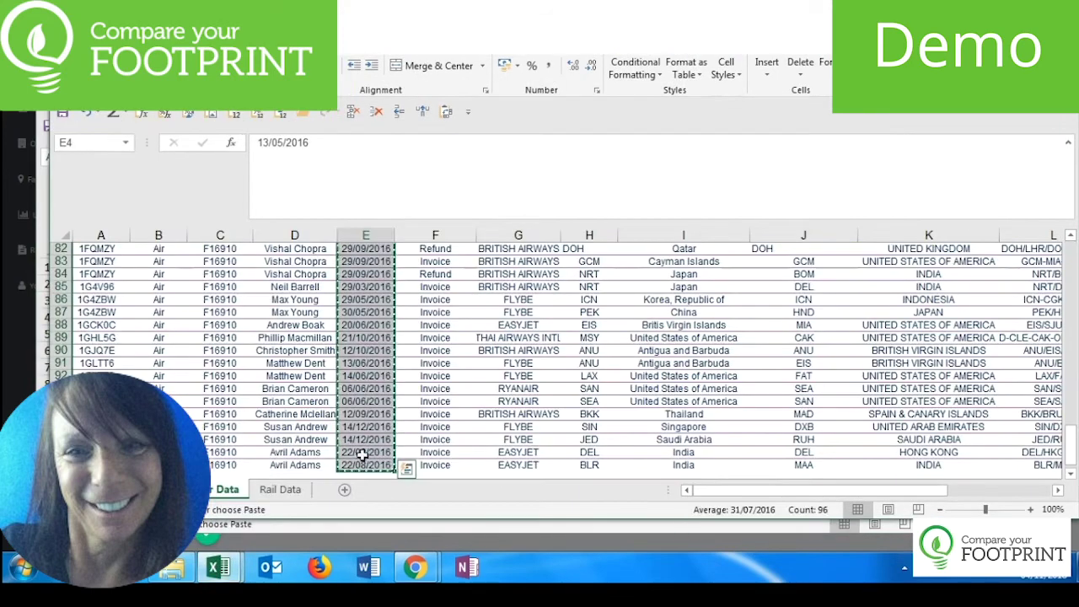
pyautogui.scroll(5, 396, 445)
pyautogui.scroll(20, 400, 445)
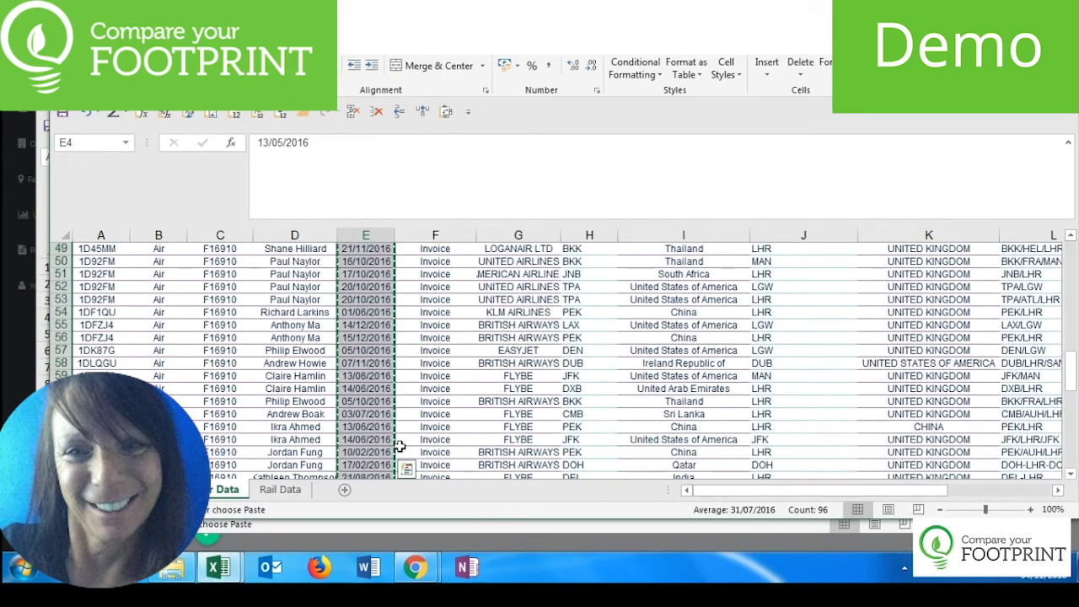
pyautogui.scroll(2, 399, 438)
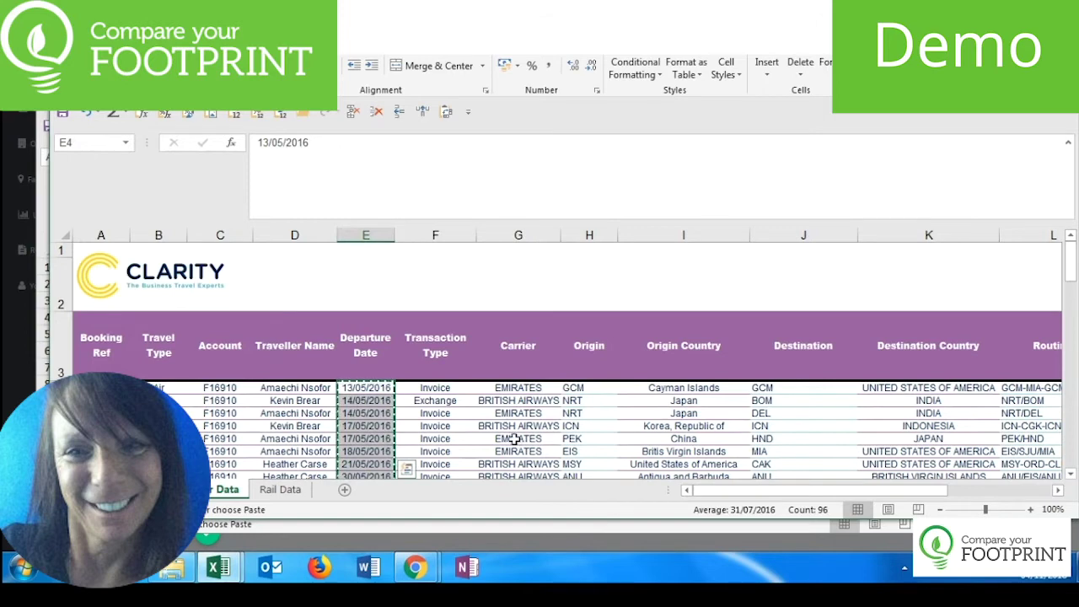
pyautogui.click(581, 359)
pyautogui.press('Down')
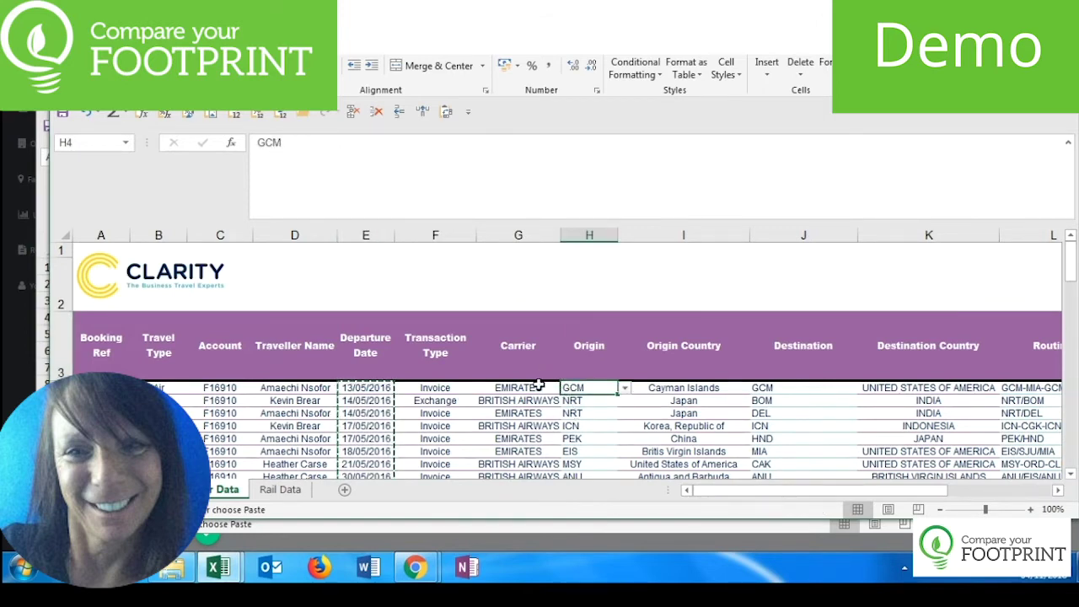
pyautogui.press('Right')
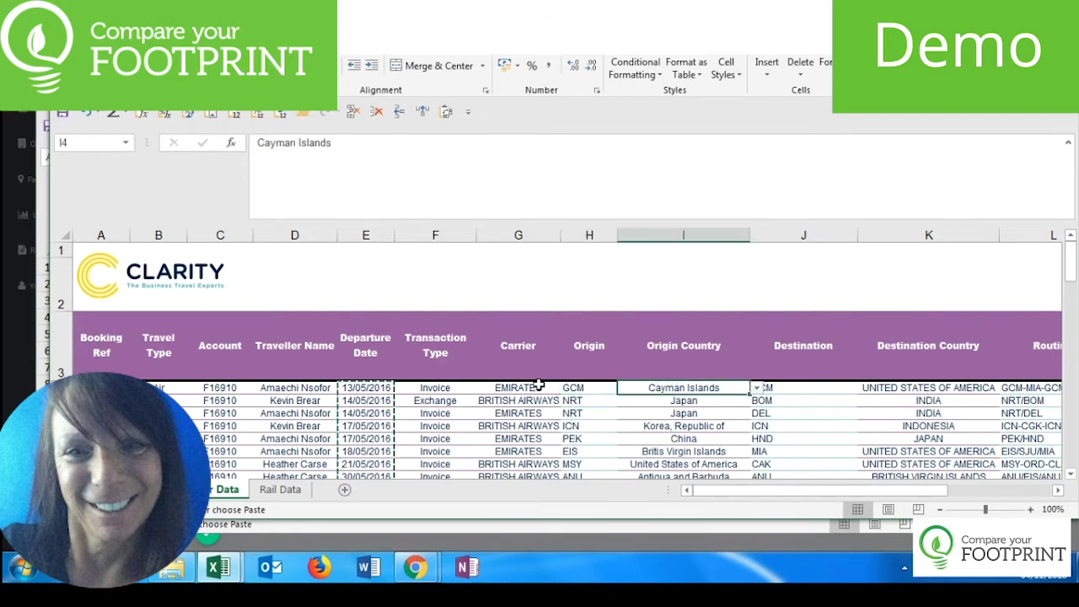
pyautogui.press('Right')
pyautogui.press('Right')
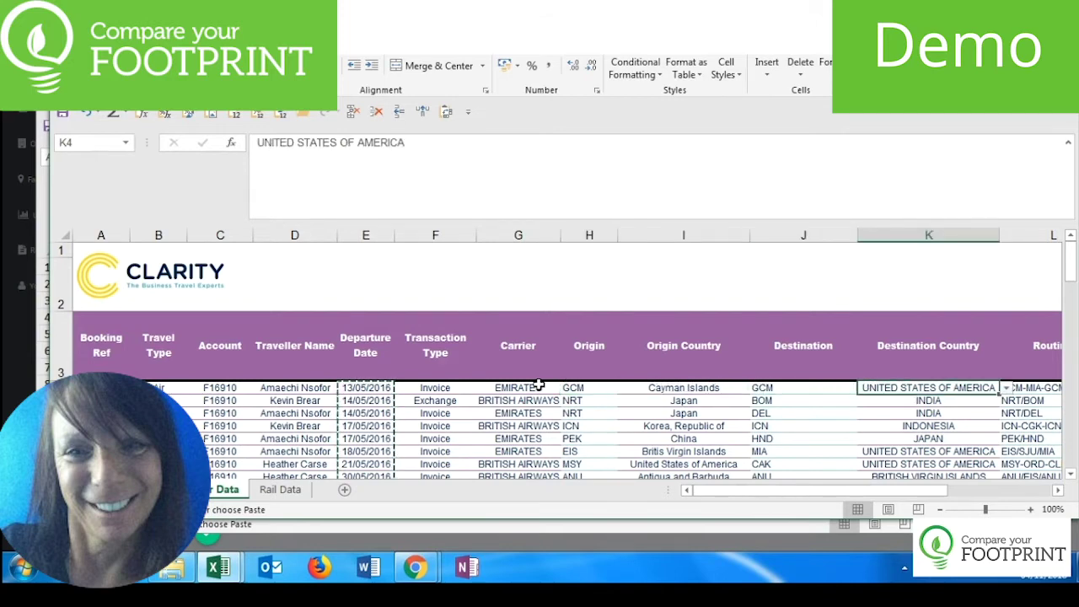
pyautogui.press('Right')
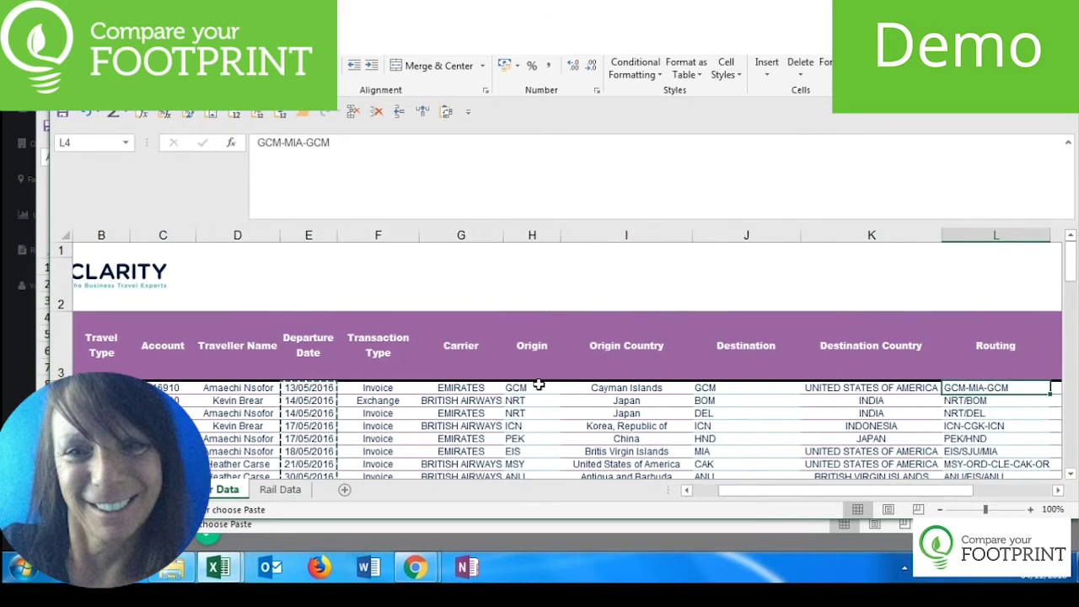
# - Copy all Origin, Origin Country, Destination, Destination Country and Routing values from H4:L4 down on the Air Data sheet
pyautogui.press('Left')
pyautogui.press('Left')
pyautogui.press('Left')
pyautogui.press('Left')
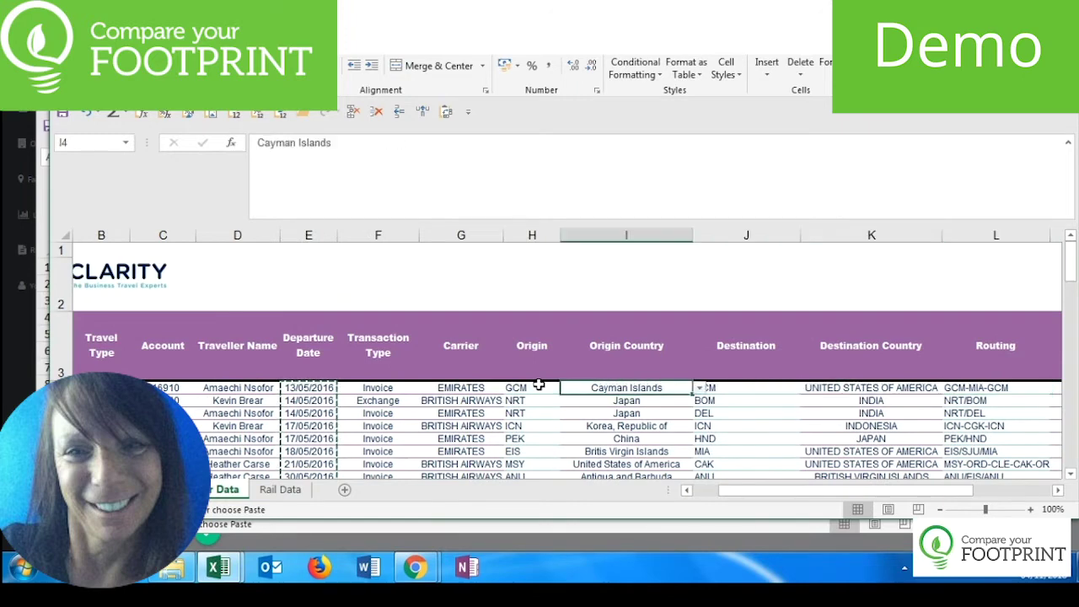
pyautogui.hotkey('shift', 'Right')
pyautogui.hotkey('shift', 'Right')
pyautogui.hotkey('shift', 'Right')
pyautogui.hotkey('shift', 'Right')
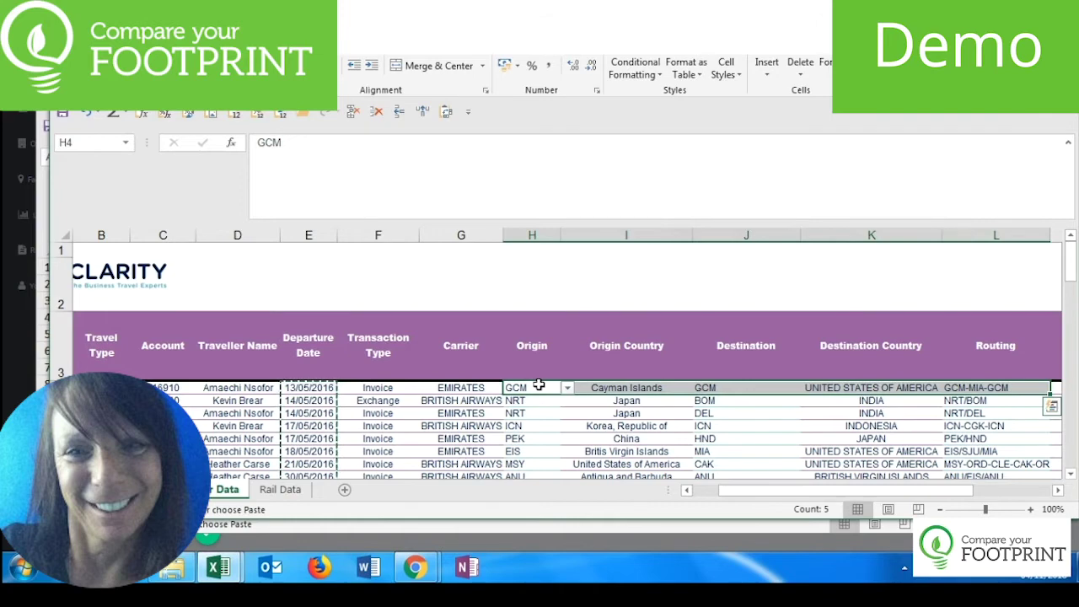
pyautogui.hotkey('ctrl', 'shift', 'Down')
pyautogui.hotkey('ctrl', 'c')
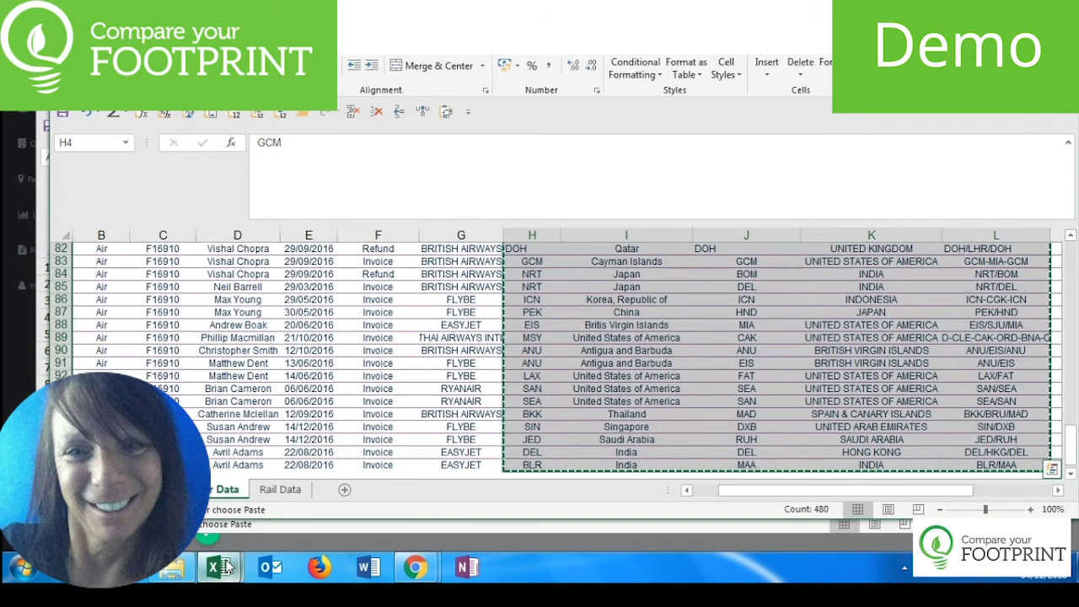
# - Paste the copied origin, destination and routing data into the air travel template, starting at cell B2
pyautogui.moveTo(226, 569)
pyautogui.click(175, 482)
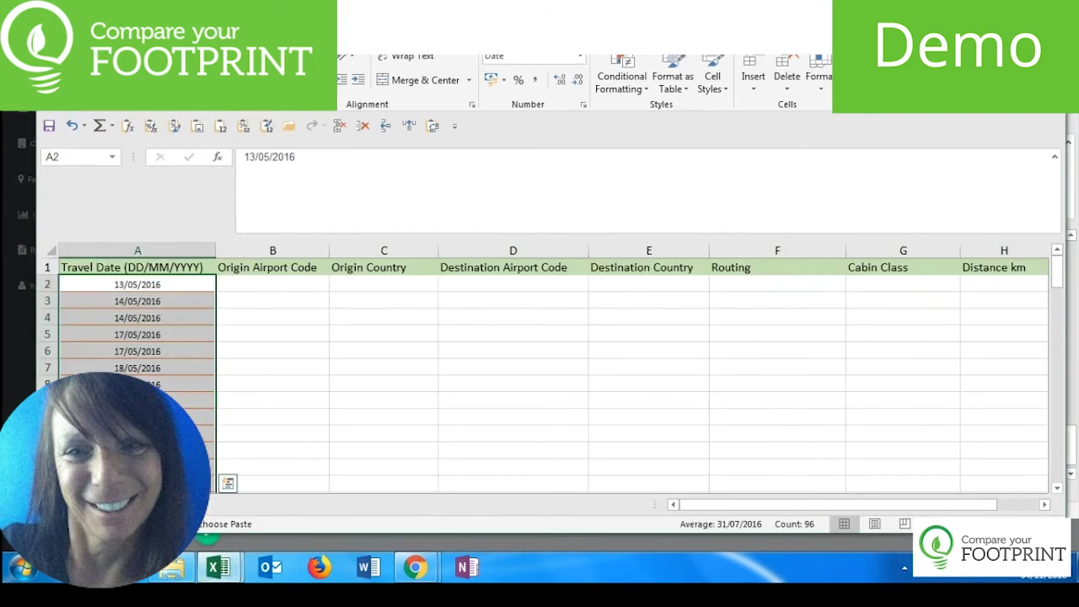
pyautogui.click(244, 280)
pyautogui.hotkey('ctrl', 'v')
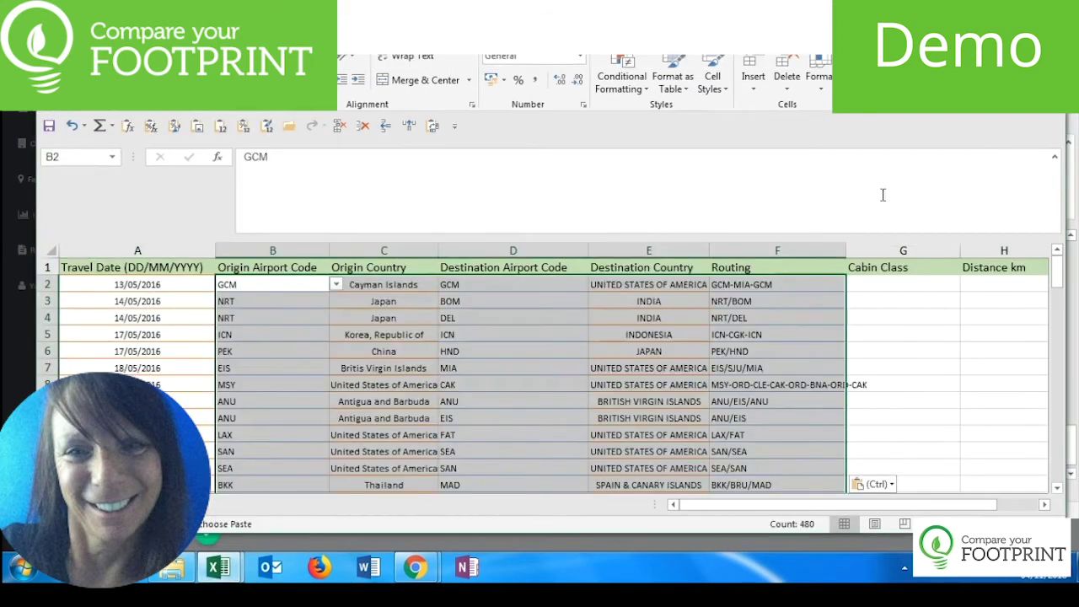
# - Make G2 the template's active cell, then switch to the Clarity workbook and go to the Class heading on the Air Data sheet
pyautogui.click(893, 286)
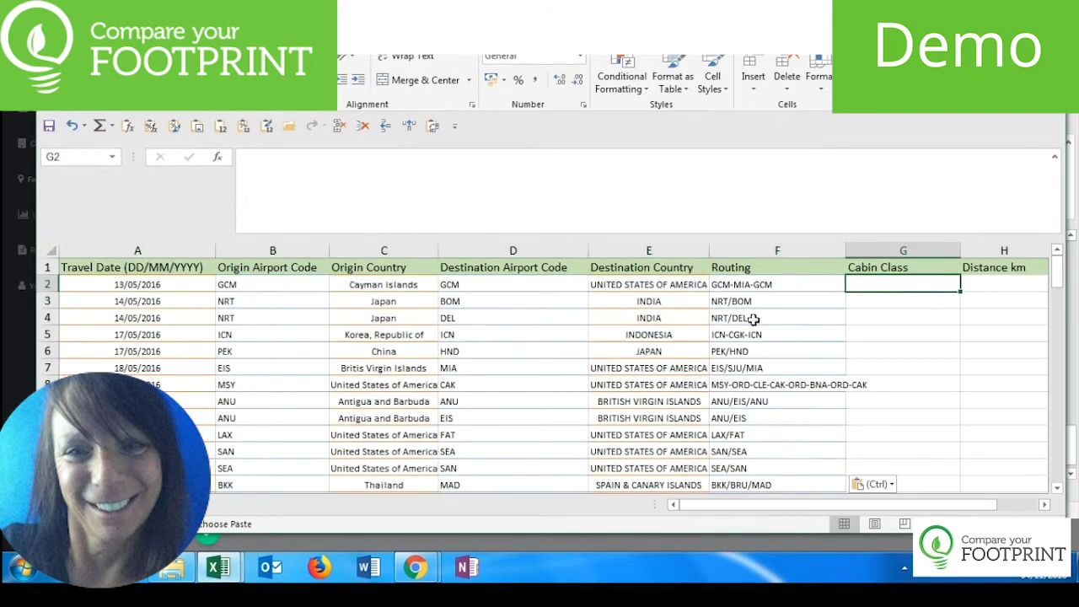
pyautogui.moveTo(221, 567)
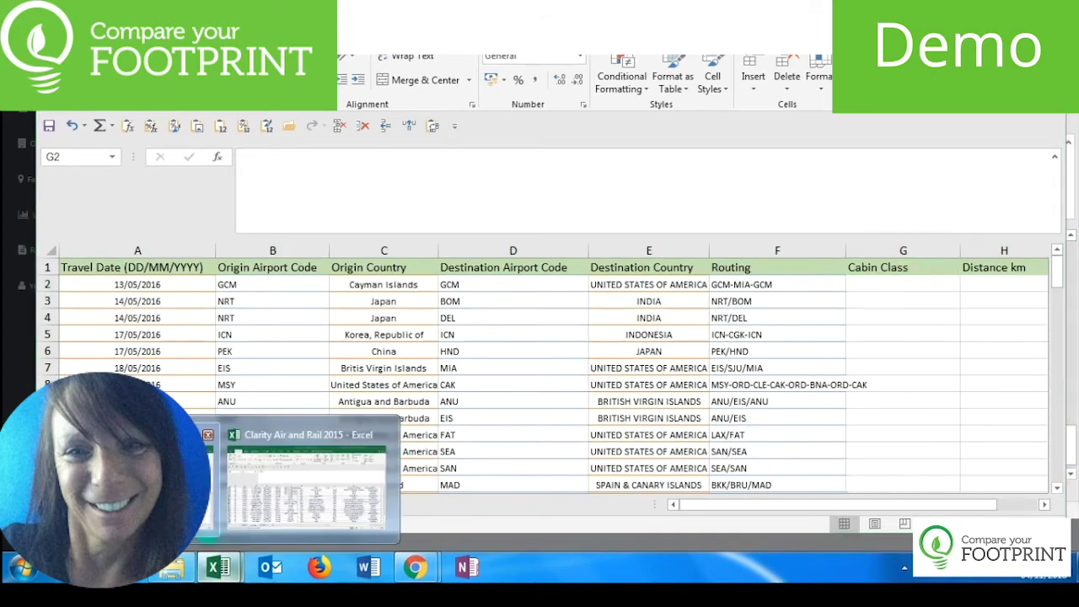
pyautogui.click(287, 487)
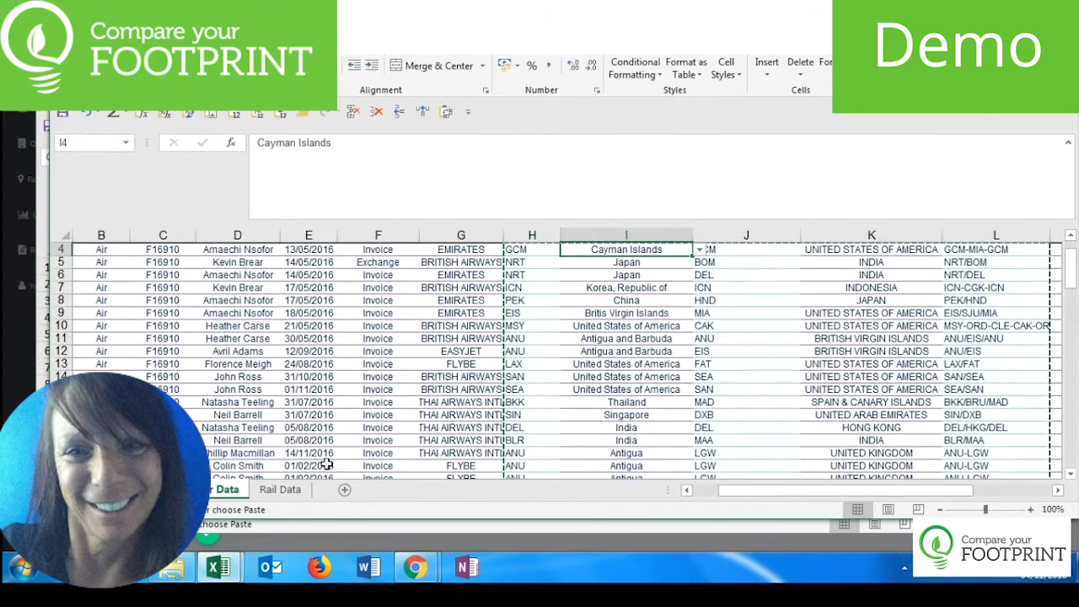
pyautogui.press('Right')
pyautogui.press('Up')
pyautogui.press('Right')
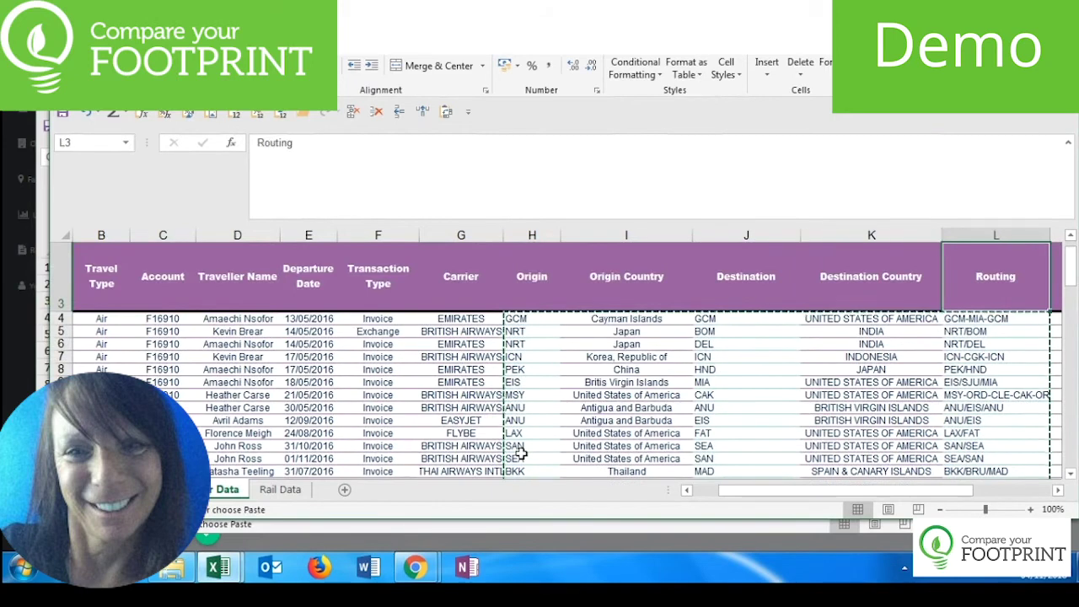
pyautogui.press('Right')
pyautogui.press('Right')
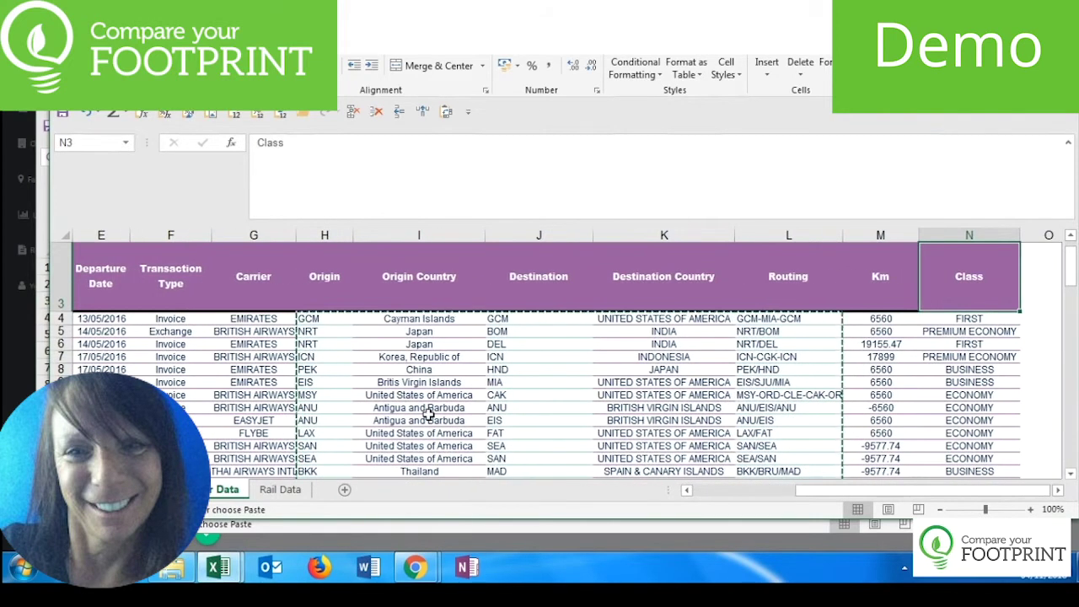
# - Look through the cabin classes listed in the Class column of the Air Data sheet
pyautogui.press('Down')
pyautogui.press('Down')
pyautogui.press('Down')
pyautogui.press('Down')
pyautogui.press('Down')
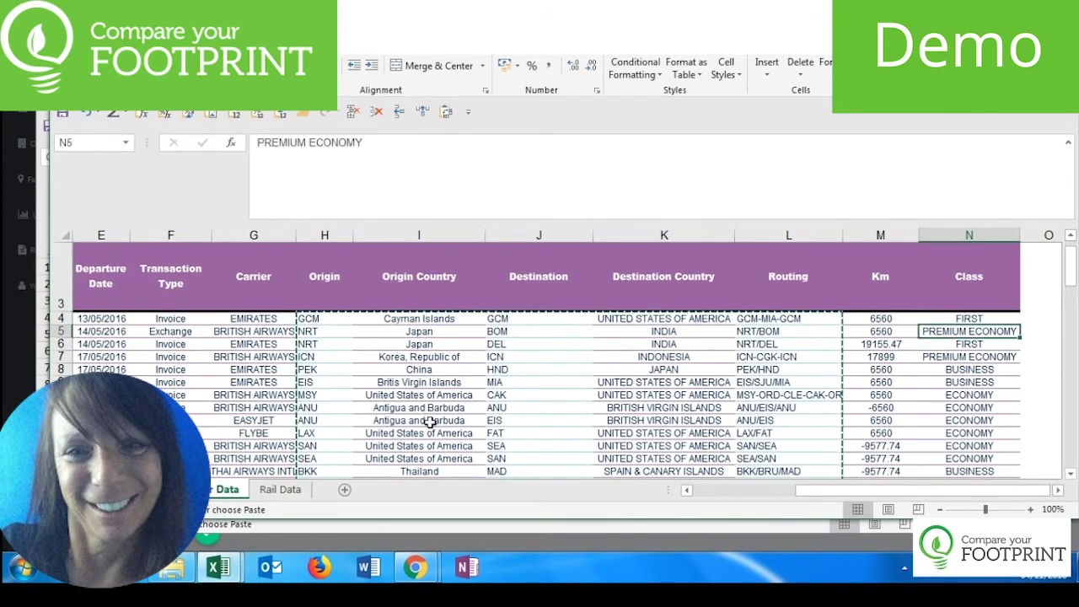
pyautogui.press('Down')
pyautogui.press('Down')
pyautogui.press('Down')
pyautogui.press('Down')
pyautogui.press('Down')
pyautogui.press('Down')
pyautogui.press('Down')
pyautogui.press('Down')
pyautogui.press('Down')
pyautogui.press('Down')
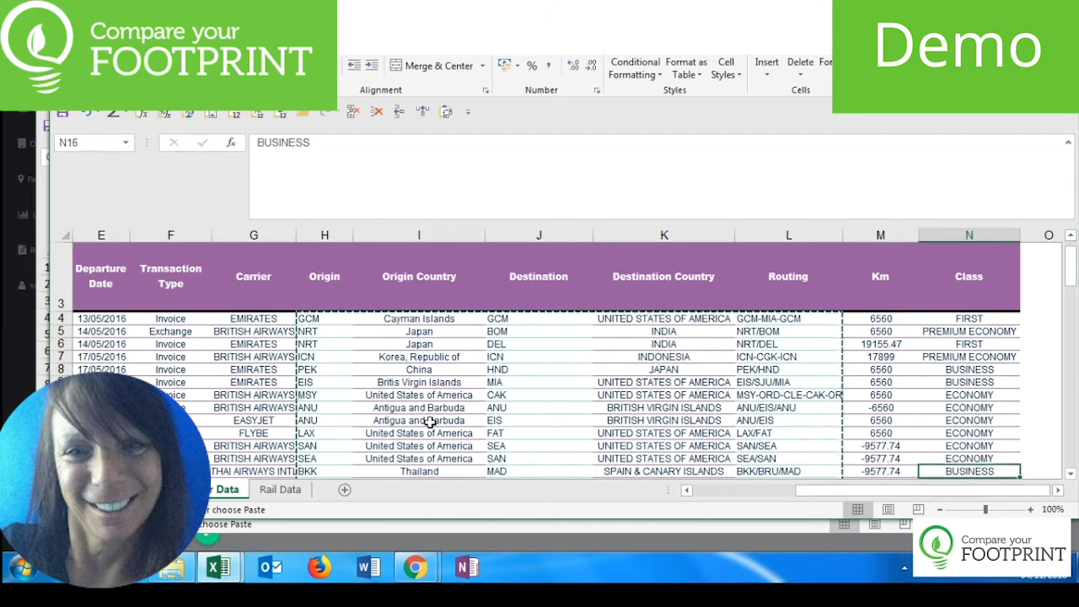
pyautogui.press('Up')
pyautogui.press('Up')
pyautogui.press('Up')
pyautogui.press('Up')
pyautogui.press('Up')
pyautogui.press('Up')
pyautogui.press('Up')
pyautogui.press('Up')
pyautogui.press('Up')
pyautogui.press('Up')
pyautogui.press('Up')
pyautogui.press('Up')
pyautogui.press('Up')
pyautogui.press('Up')
pyautogui.press('Up')
pyautogui.press('Up')
pyautogui.press('Up')
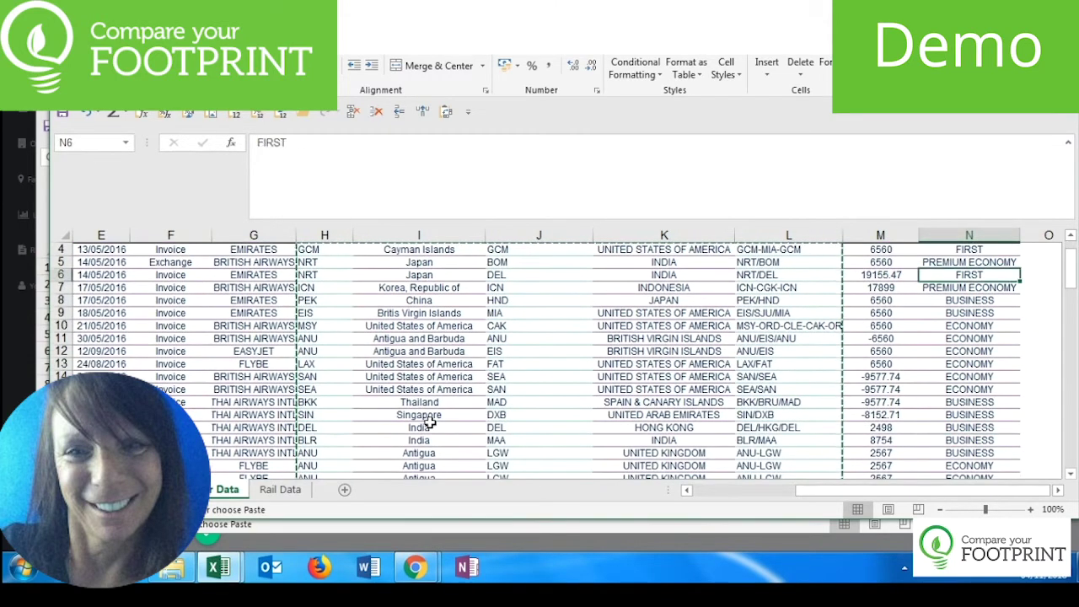
# - Copy all the Class values from cell N4 down on the Air Data sheet
pyautogui.press('Down')
pyautogui.press('Down')
pyautogui.press('Down')
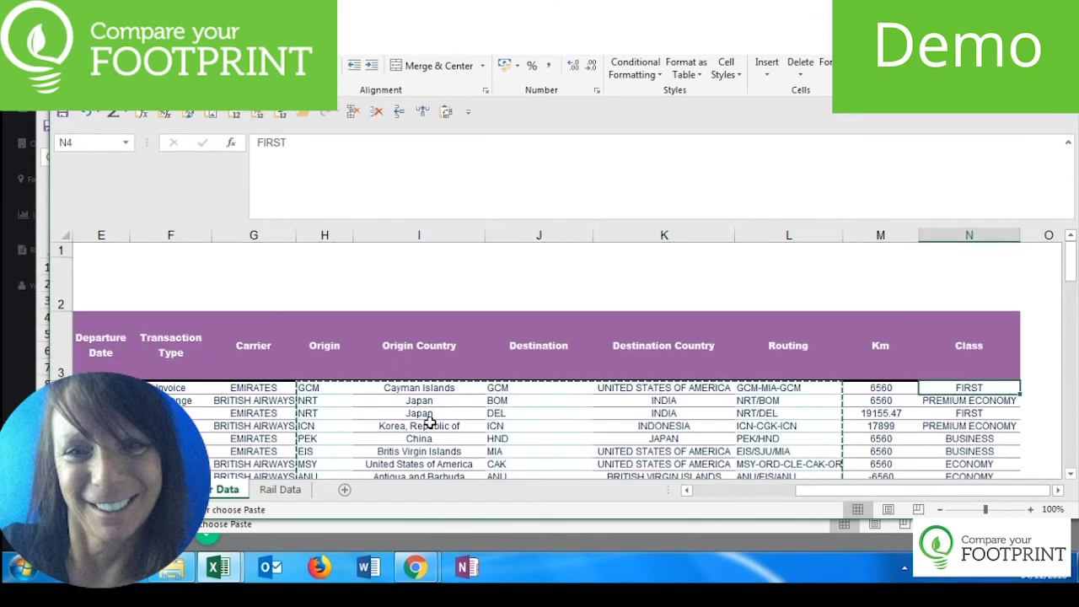
pyautogui.hotkey('ctrl', 'shift', 'Down')
pyautogui.hotkey('ctrl', 'c')
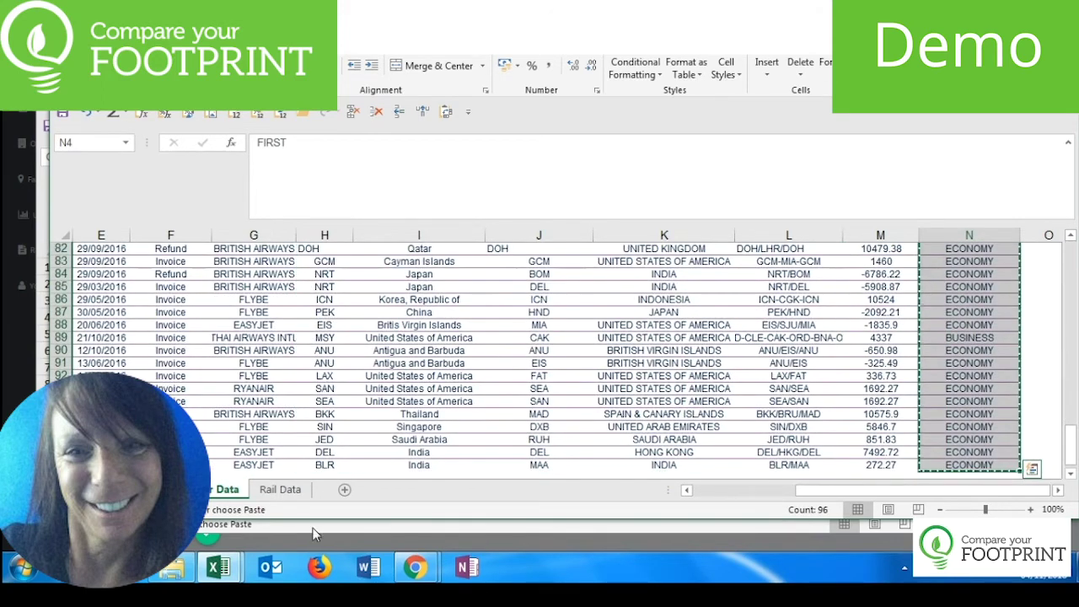
# - Paste the copied classes into the air travel template's Cabin Class column, starting at cell G2
pyautogui.moveTo(232, 563)
pyautogui.click(253, 447)
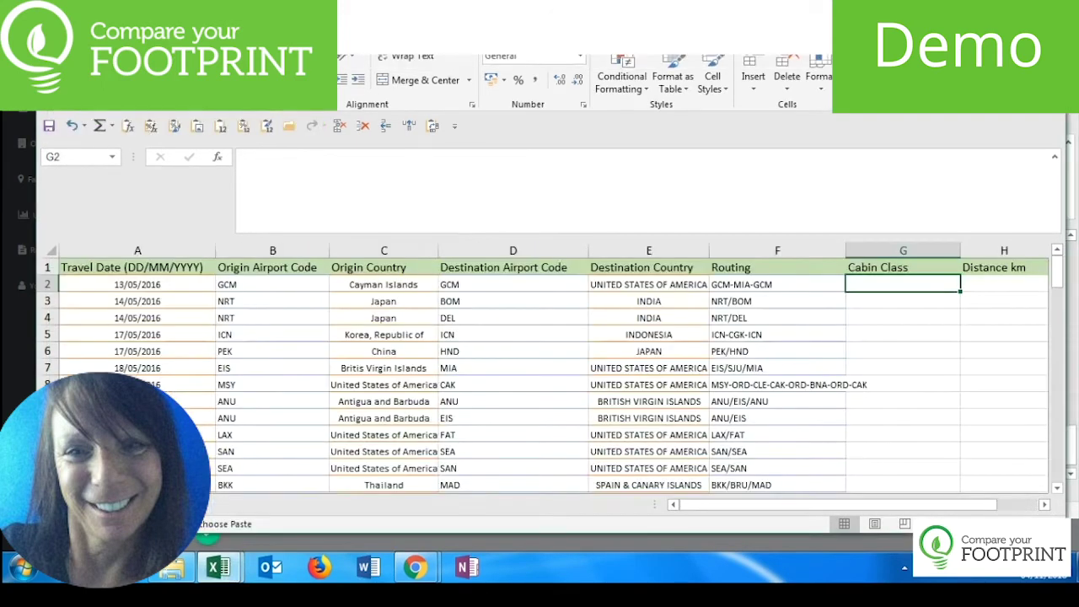
pyautogui.hotkey('ctrl', 'v')
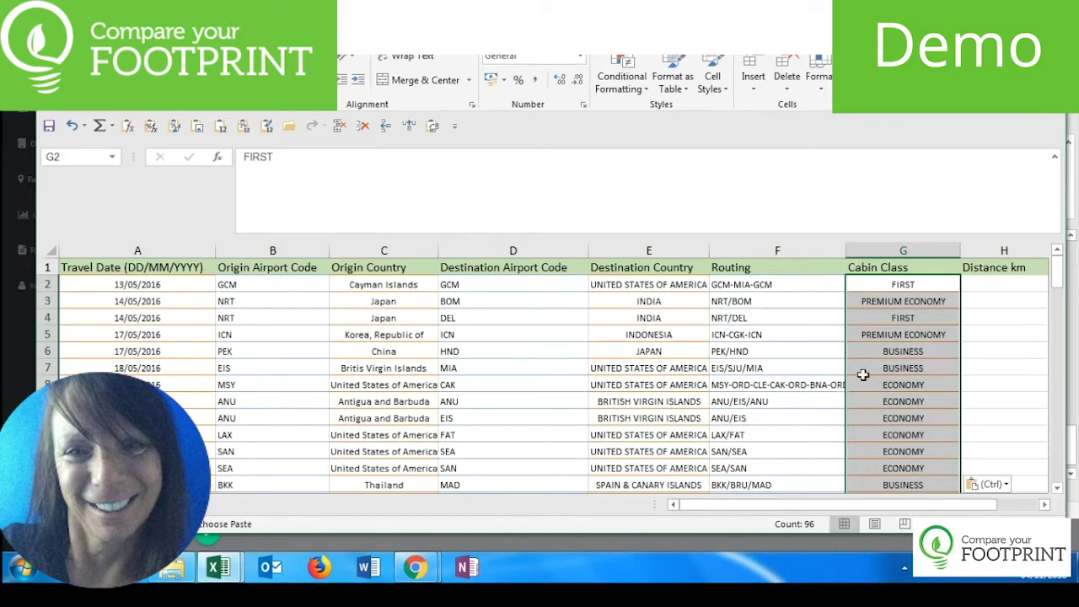
# - Make H2 the template's active cell, and copy all the Km values from M4 down on the Clarity workbook's Air Data sheet
pyautogui.click(980, 283)
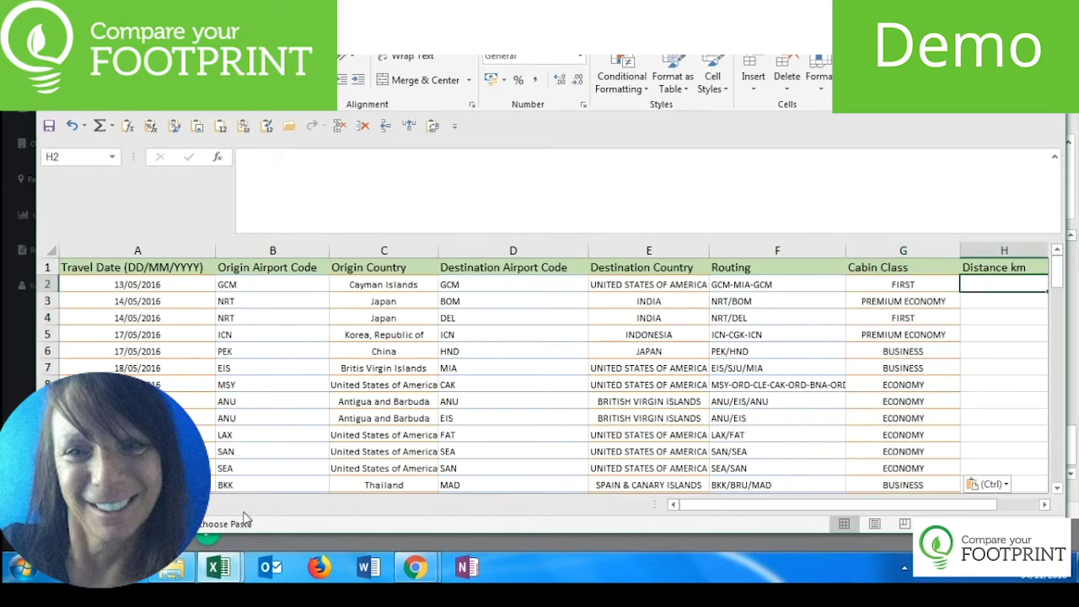
pyautogui.moveTo(218, 565)
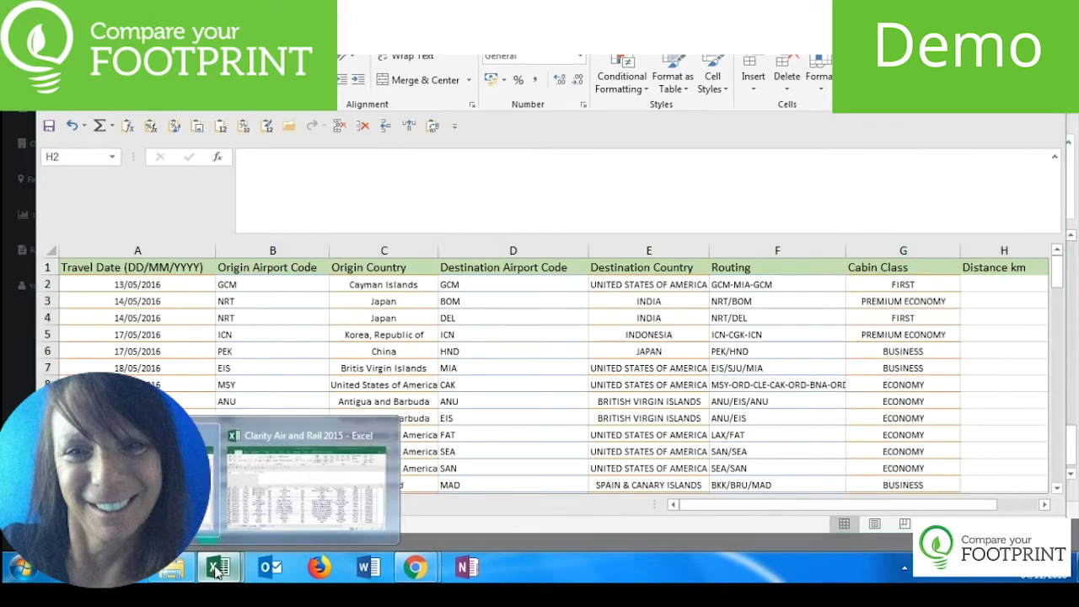
pyautogui.click(274, 474)
pyautogui.scroll(5, 335, 460)
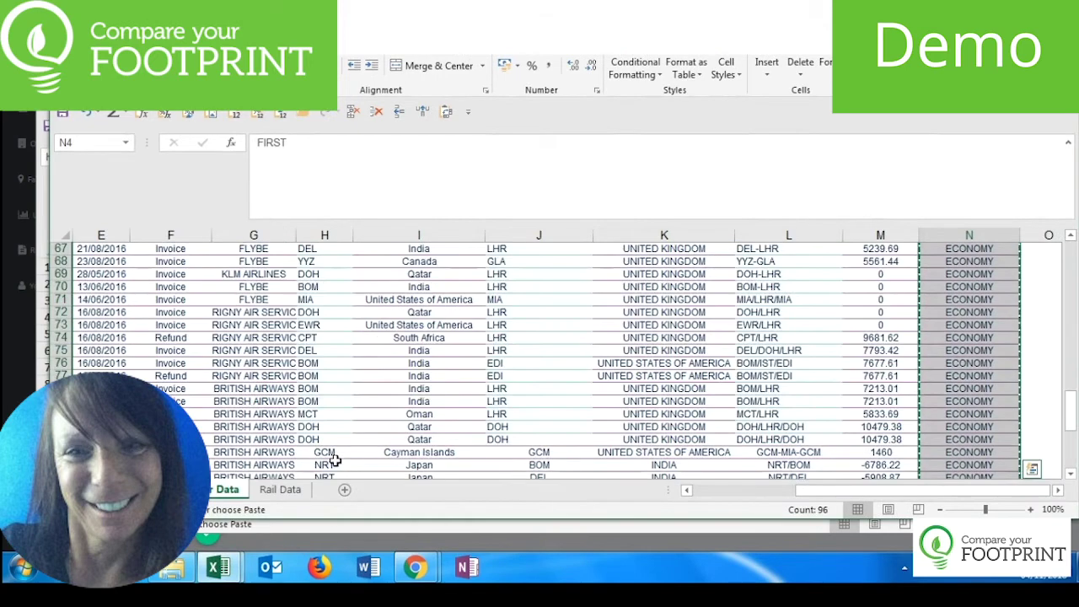
pyautogui.hotkey('ctrl', 'Home')
pyautogui.click(823, 365)
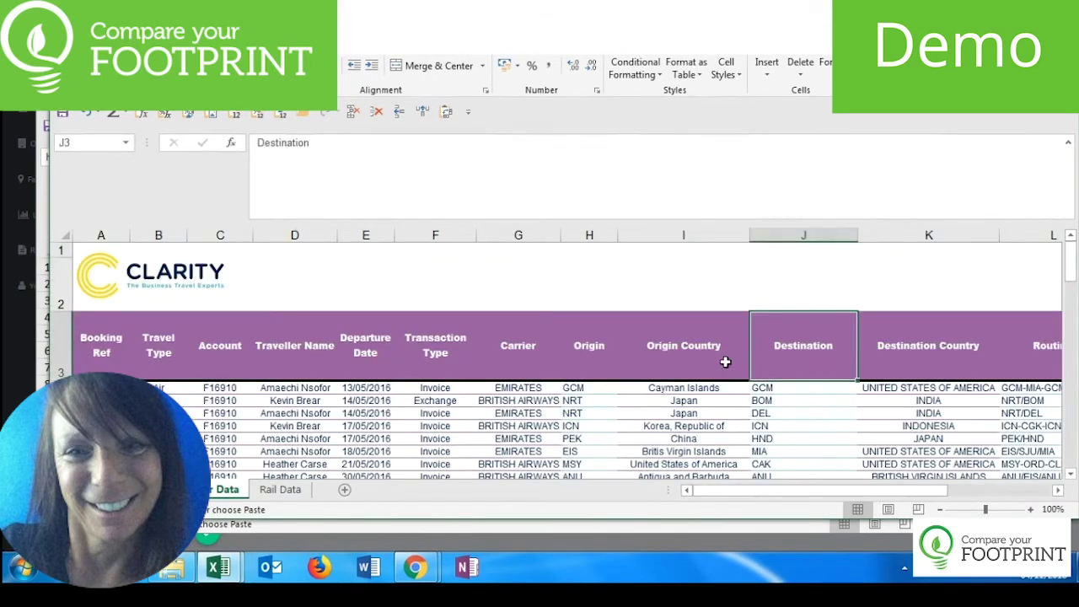
pyautogui.press('Right')
pyautogui.press('Right')
pyautogui.press('Right')
pyautogui.press('Down')
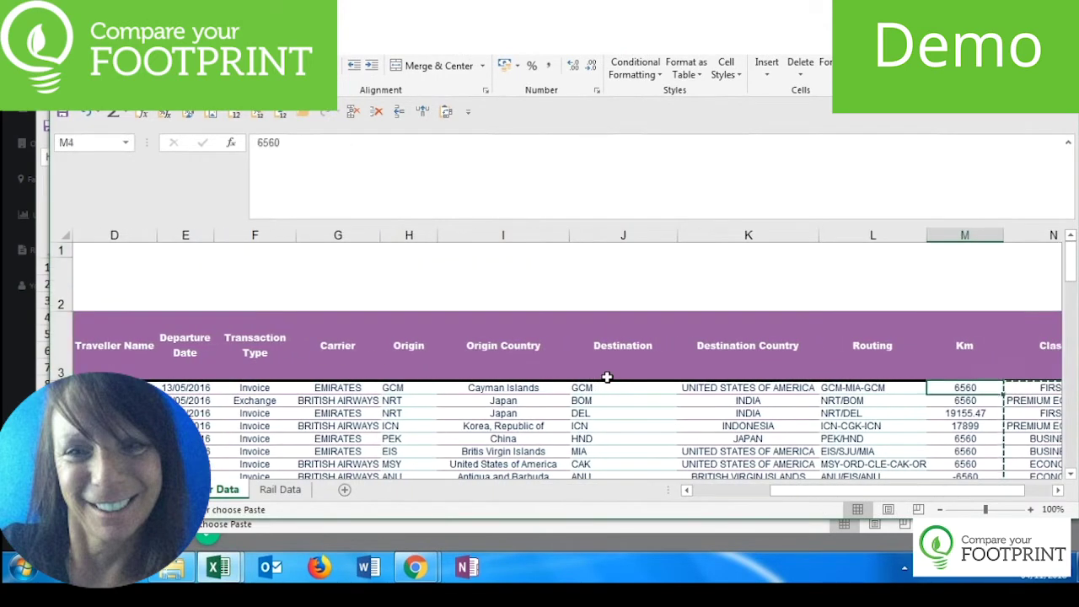
pyautogui.hotkey('ctrl', 'shift', 'Down')
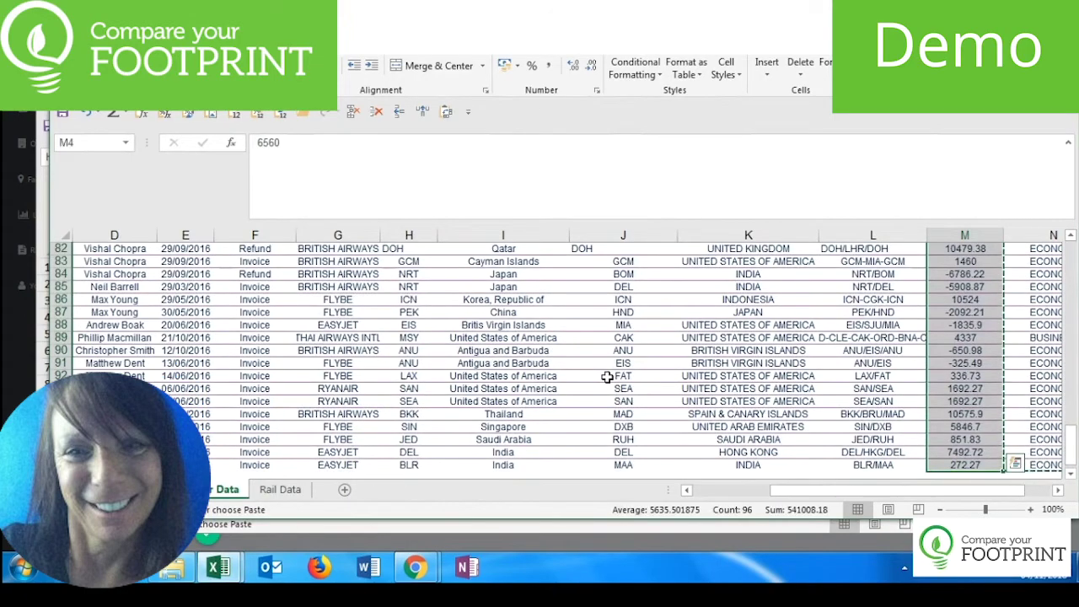
# - Paste the copied distances into the air travel template's Distance km column, starting at cell H2
pyautogui.click(225, 567)
pyautogui.click(173, 497)
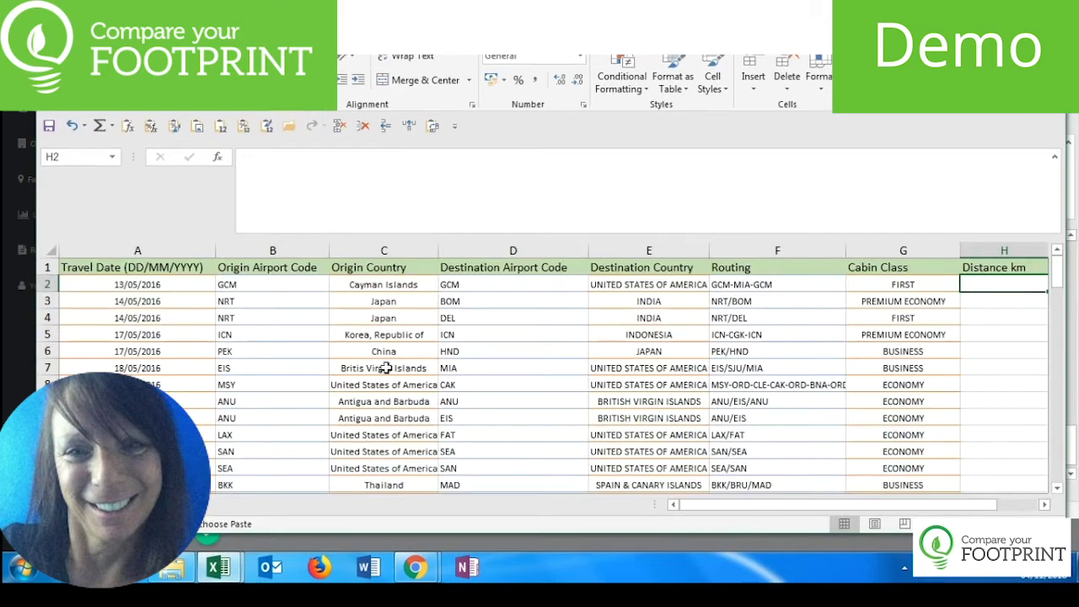
pyautogui.hotkey('ctrl', 'v')
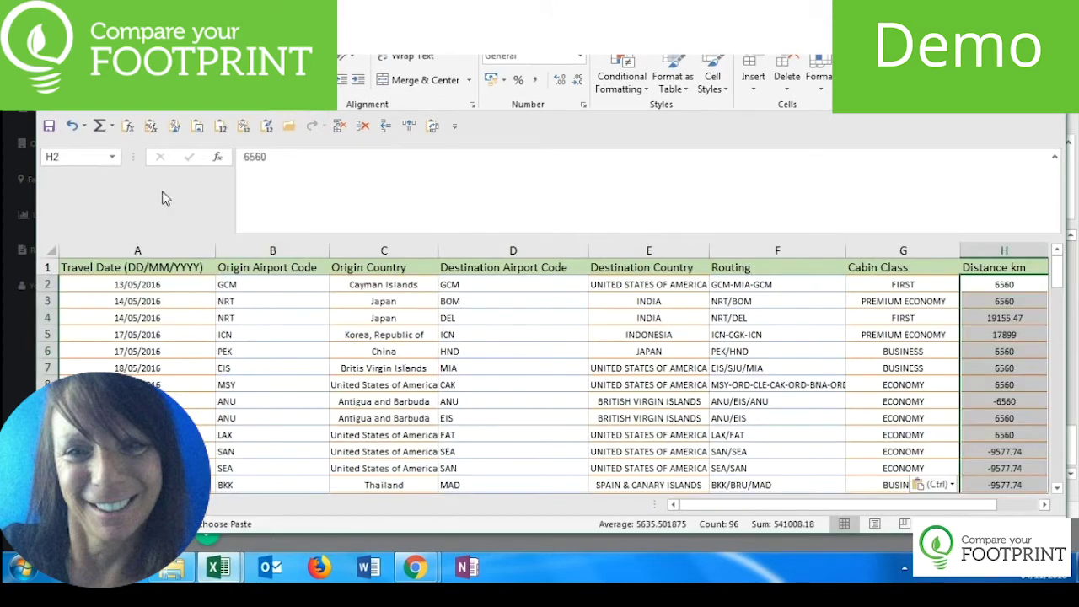
# - Save the filled air travel template and switch to Chrome, back to the Import usage data dialog for Head Office
pyautogui.click(46, 126)
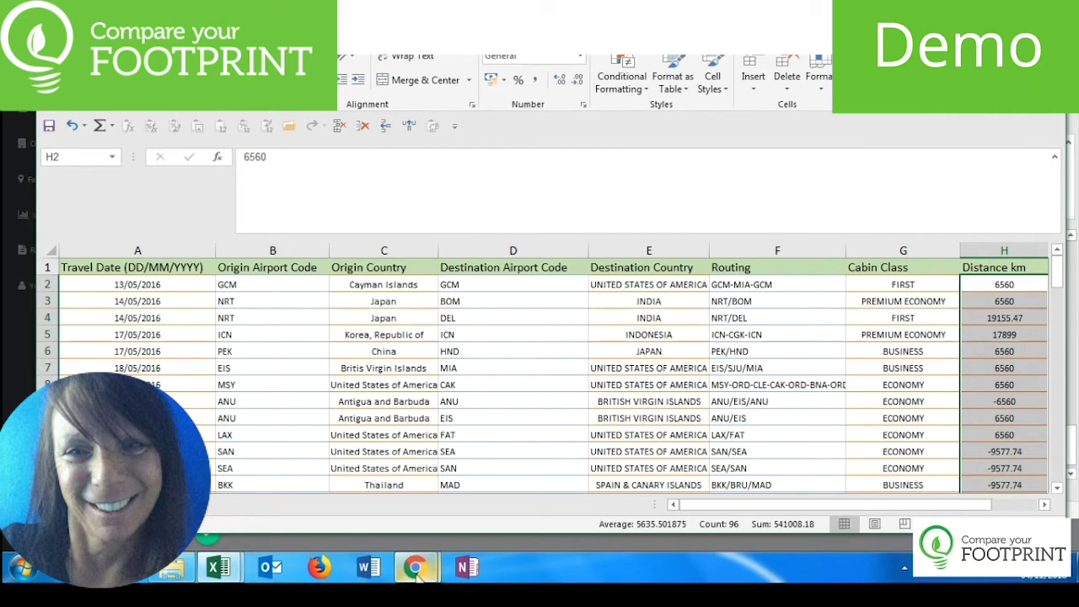
pyautogui.moveTo(414, 566)
pyautogui.click(351, 513)
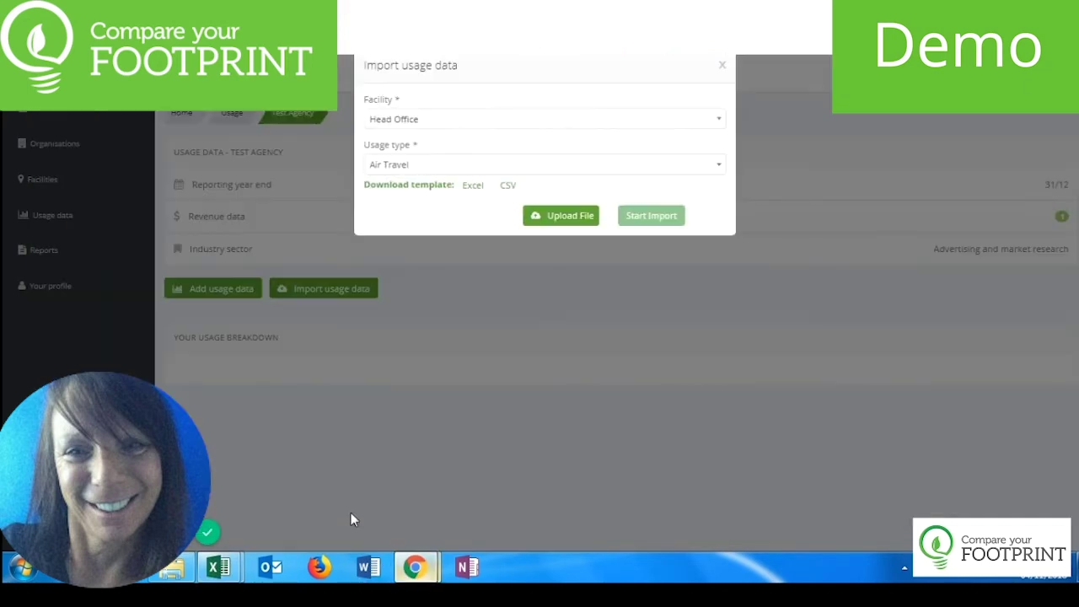
# - Upload the Air Travel Template workbook, start the import for Head Office, and review the air travel entries in the usage breakdown
pyautogui.click(555, 221)
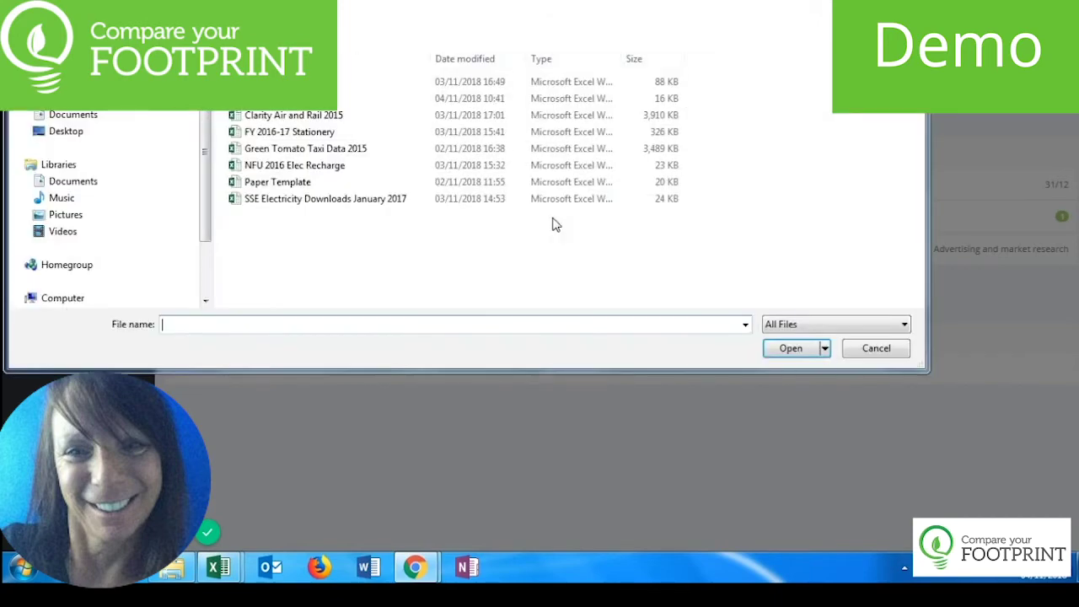
pyautogui.click(523, 82)
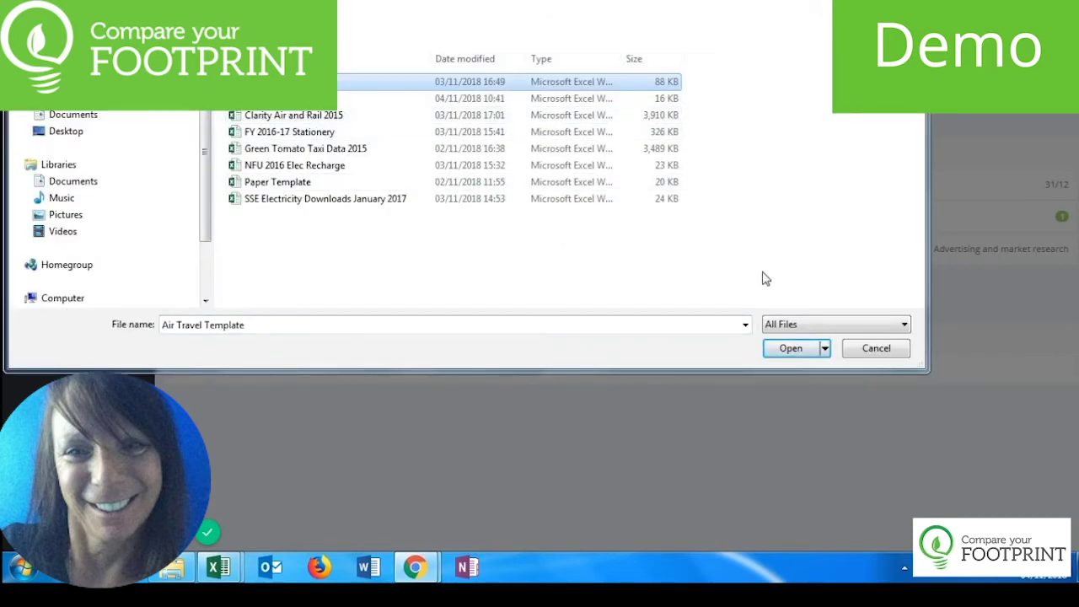
pyautogui.click(797, 352)
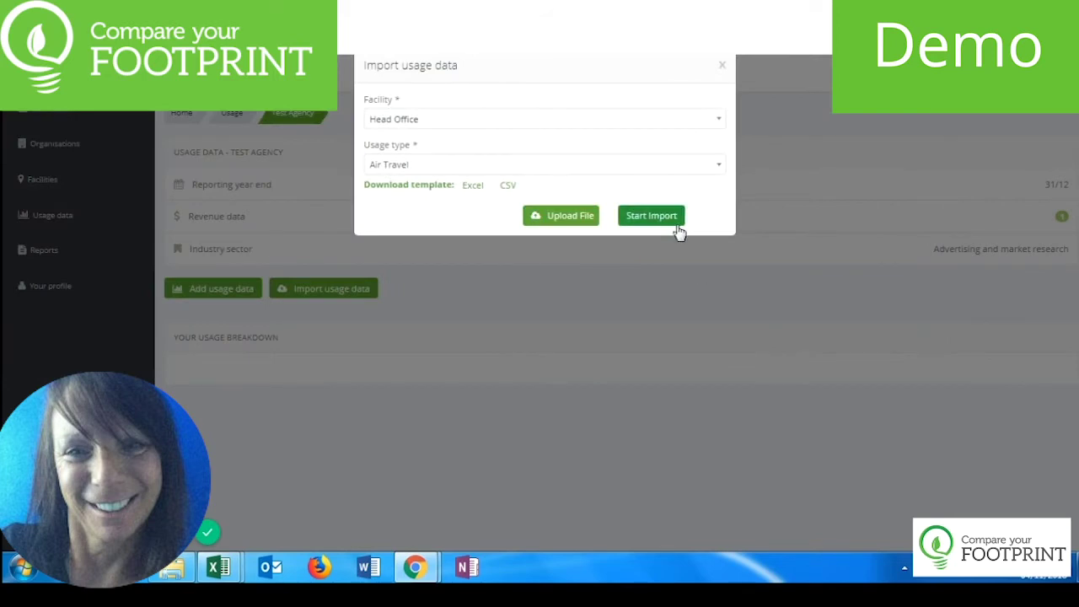
pyautogui.click(651, 218)
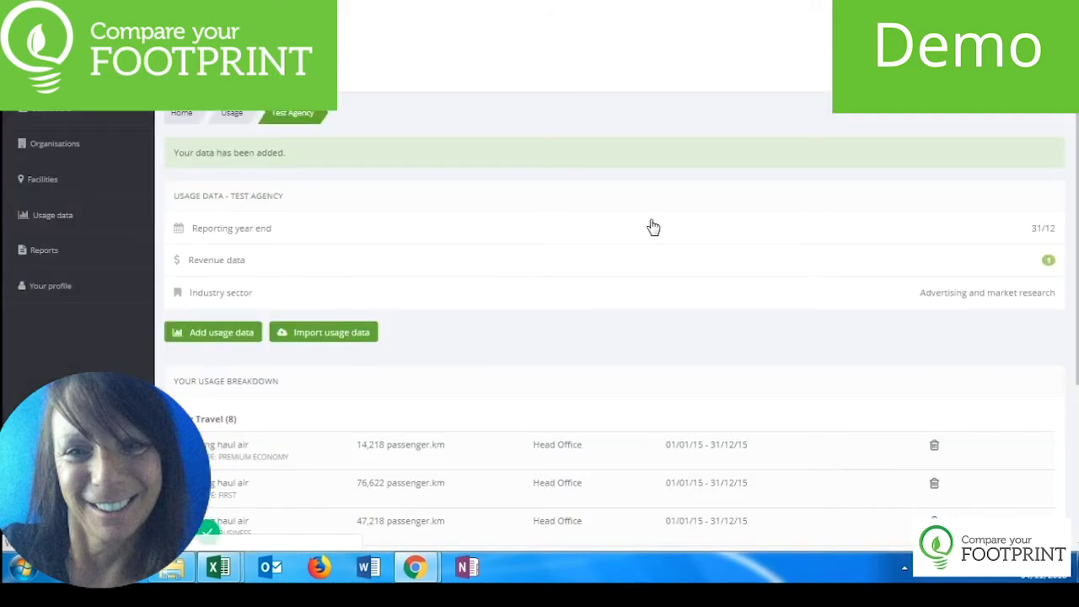
pyautogui.scroll(-2, 534, 374)
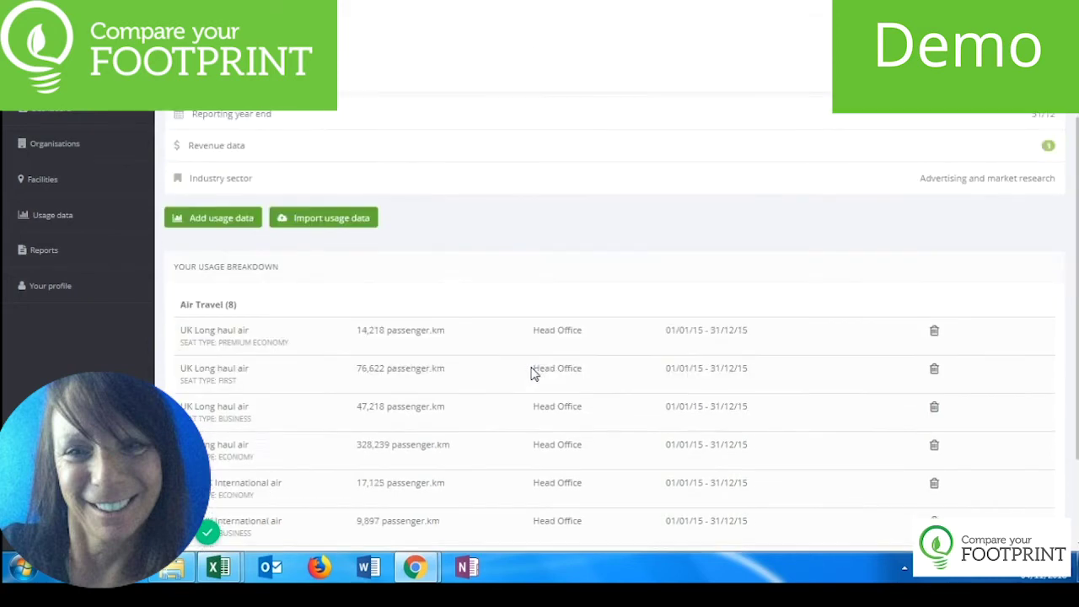
pyautogui.scroll(-1, 534, 374)
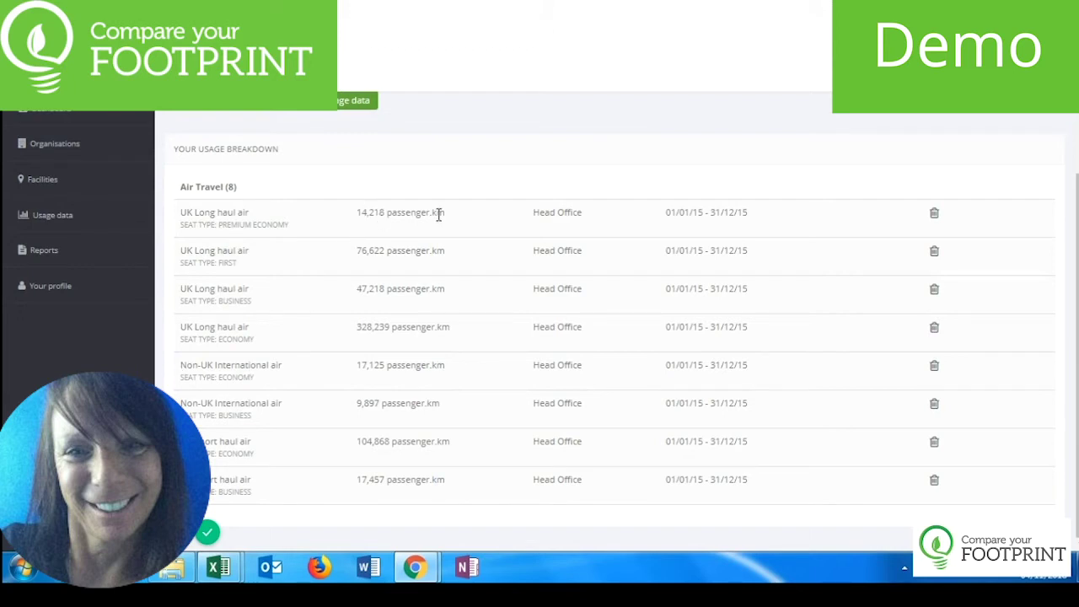
# - Start another usage data import for Head Office with usage type Paper, and download and open its Excel template
pyautogui.scroll(2, 354, 265)
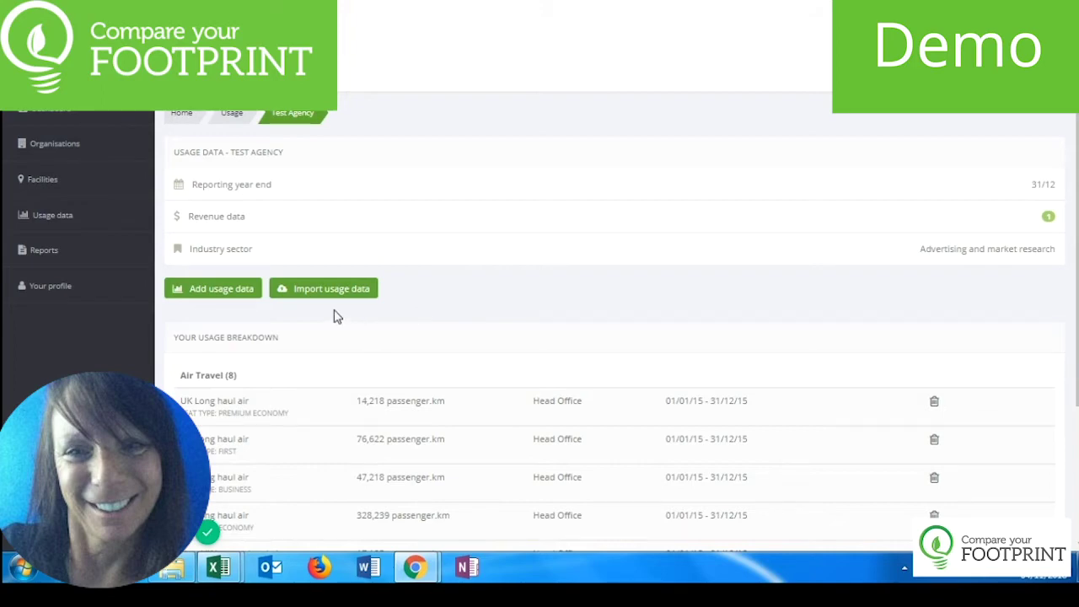
pyautogui.click(325, 289)
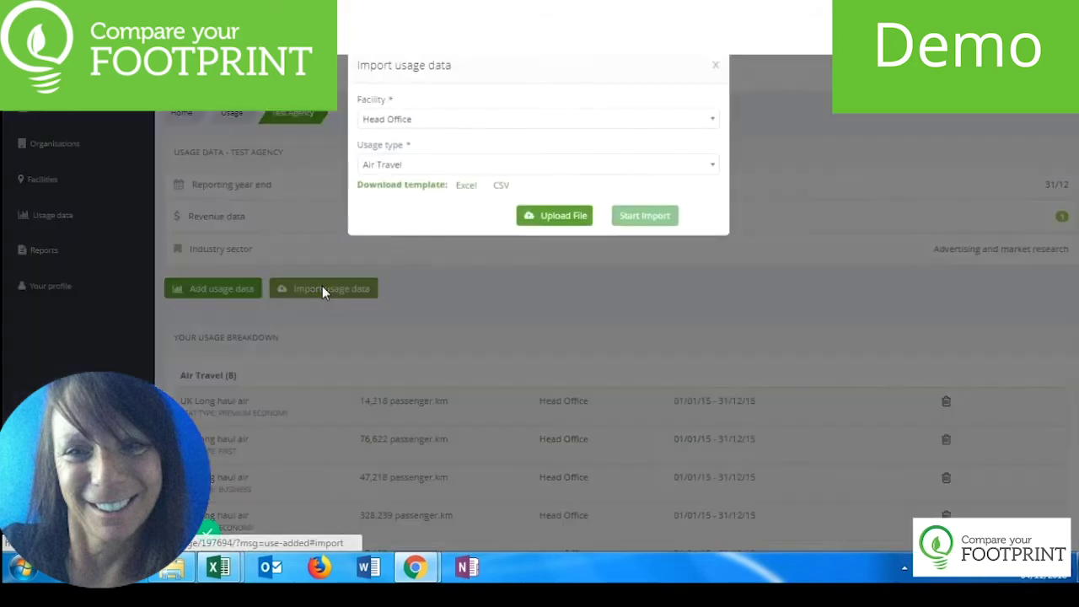
pyautogui.click(708, 166)
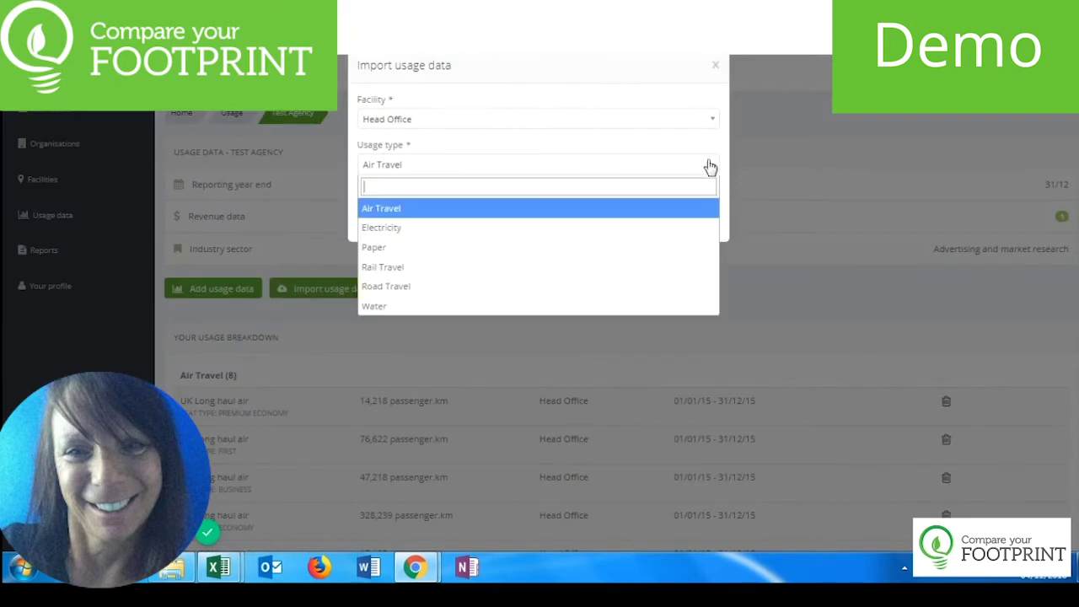
pyautogui.click(623, 248)
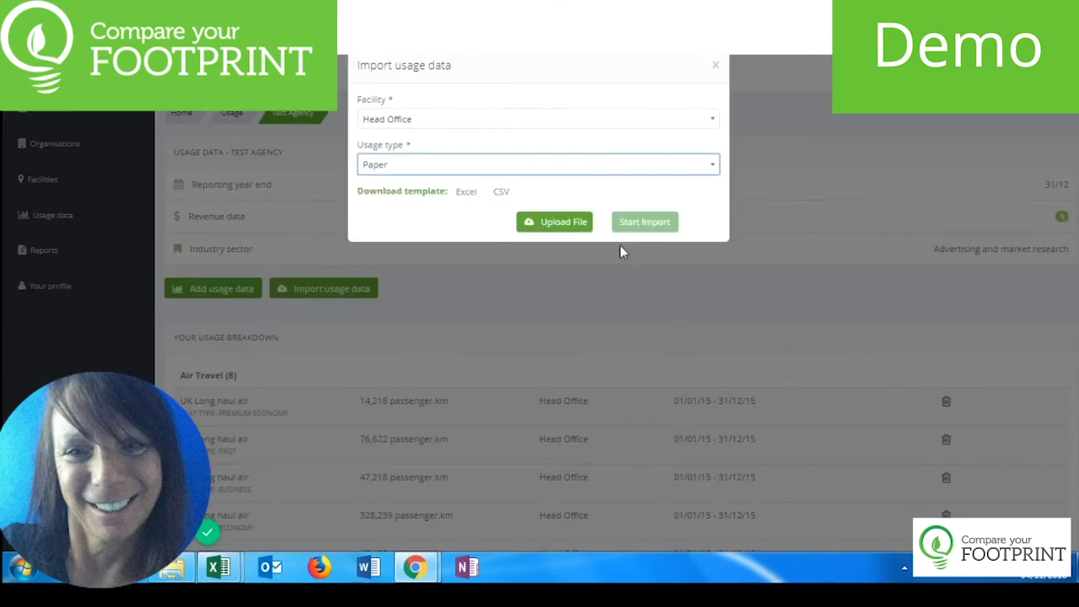
pyautogui.click(467, 195)
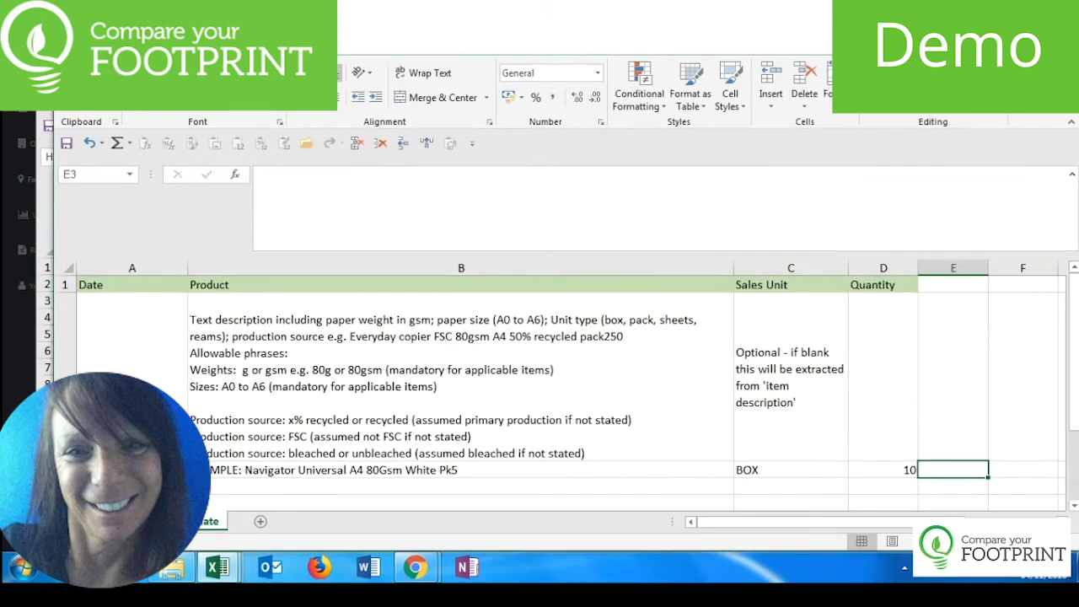
pyautogui.moveTo(354, 32); pyautogui.dragTo(335, 0)
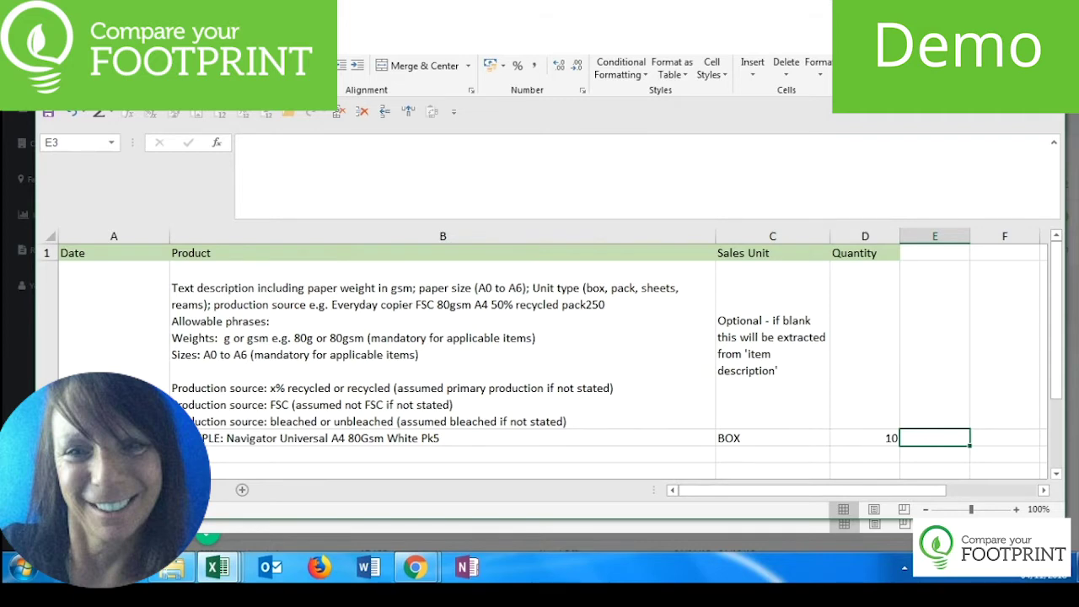
# - Examine the paper template's guidance and example rows for the Date, Product, Sales Unit and Quantity columns
pyautogui.click(117, 413)
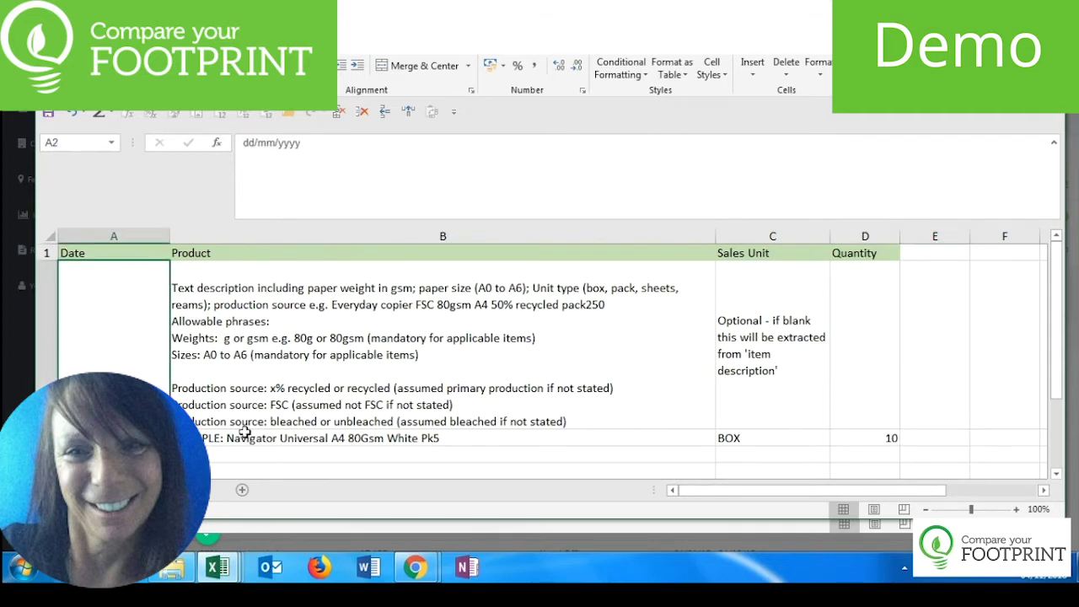
pyautogui.press('Down')
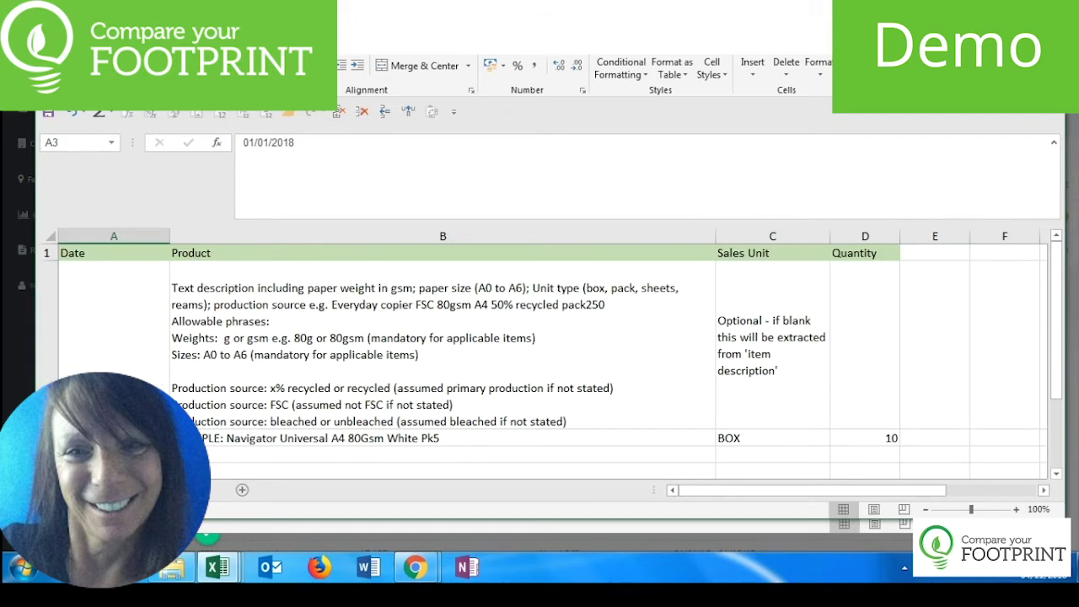
pyautogui.click(182, 394)
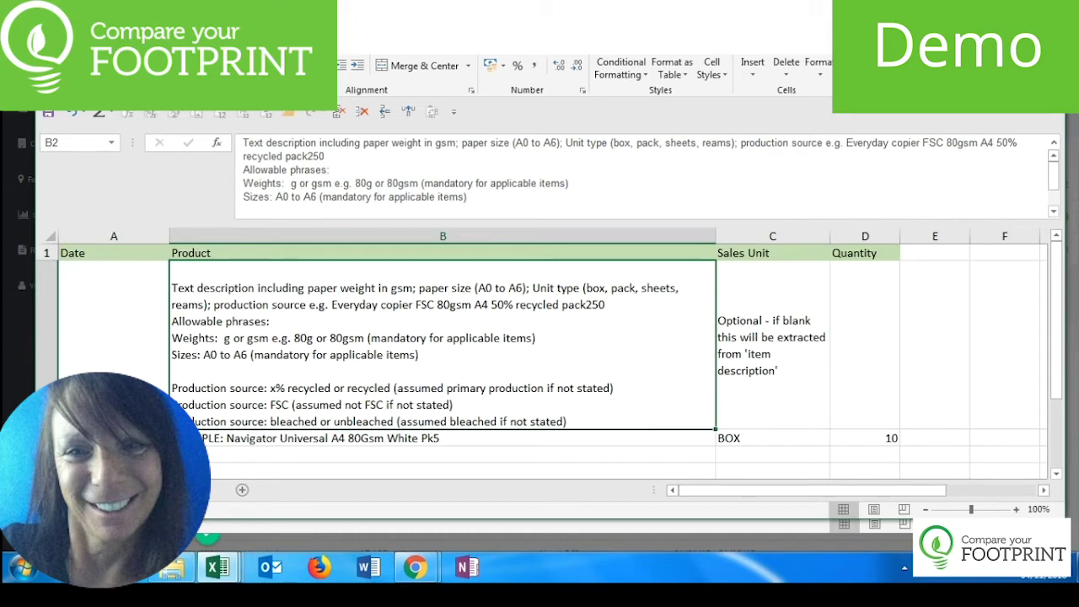
pyautogui.click(194, 439)
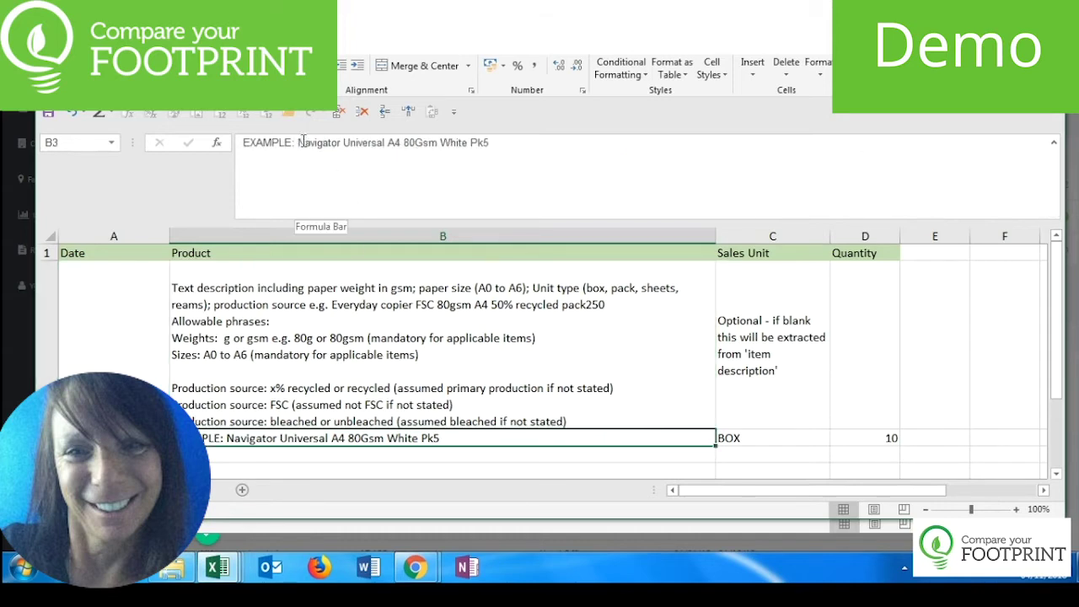
pyautogui.moveTo(300, 142); pyautogui.dragTo(404, 144)
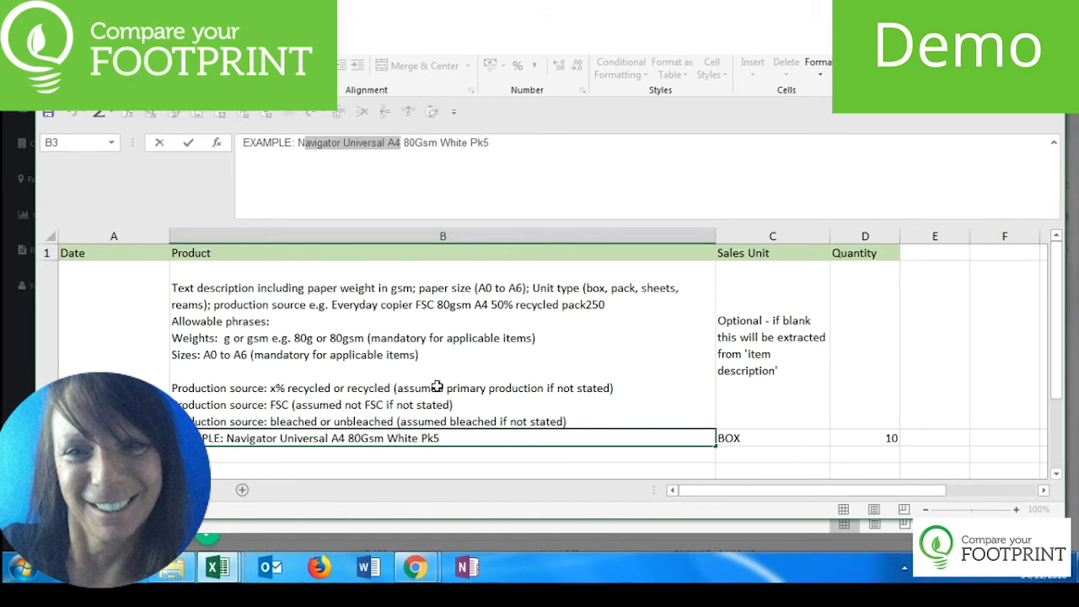
pyautogui.click(739, 436)
pyautogui.press('Up')
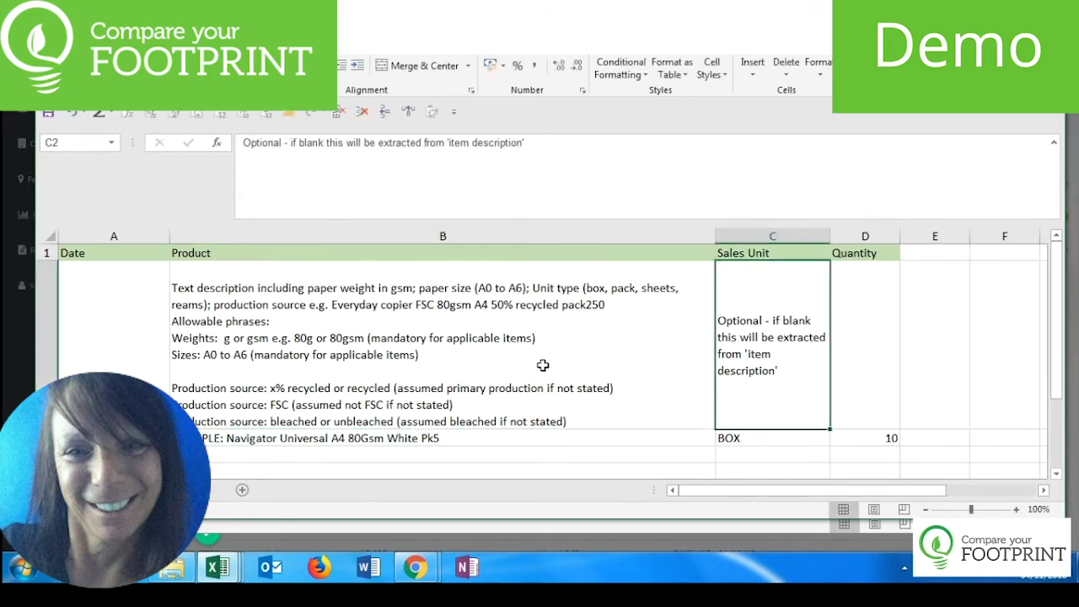
pyautogui.press('Down')
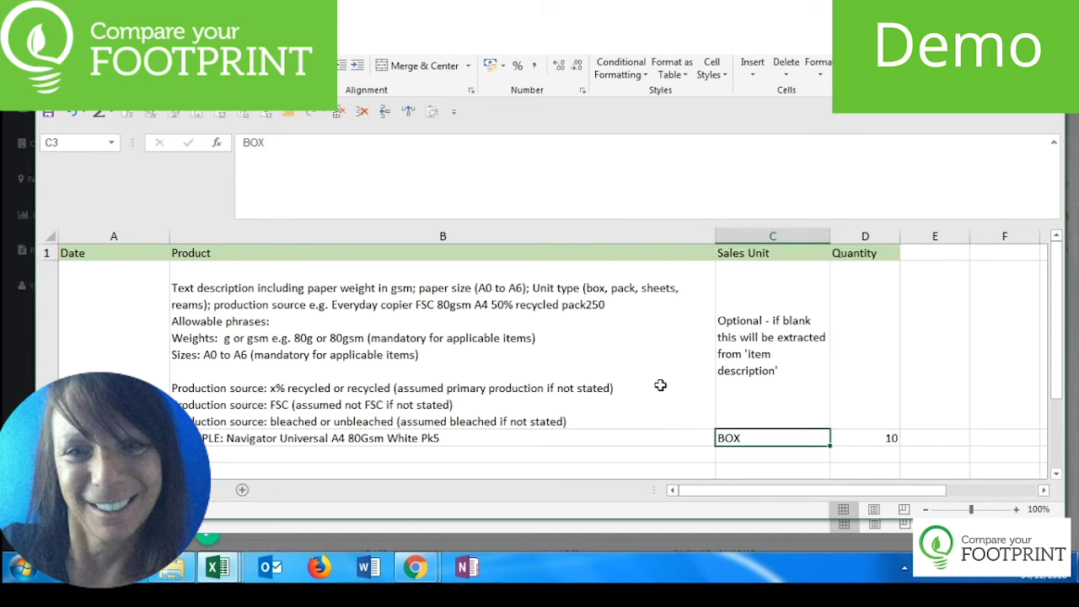
pyautogui.click(552, 437)
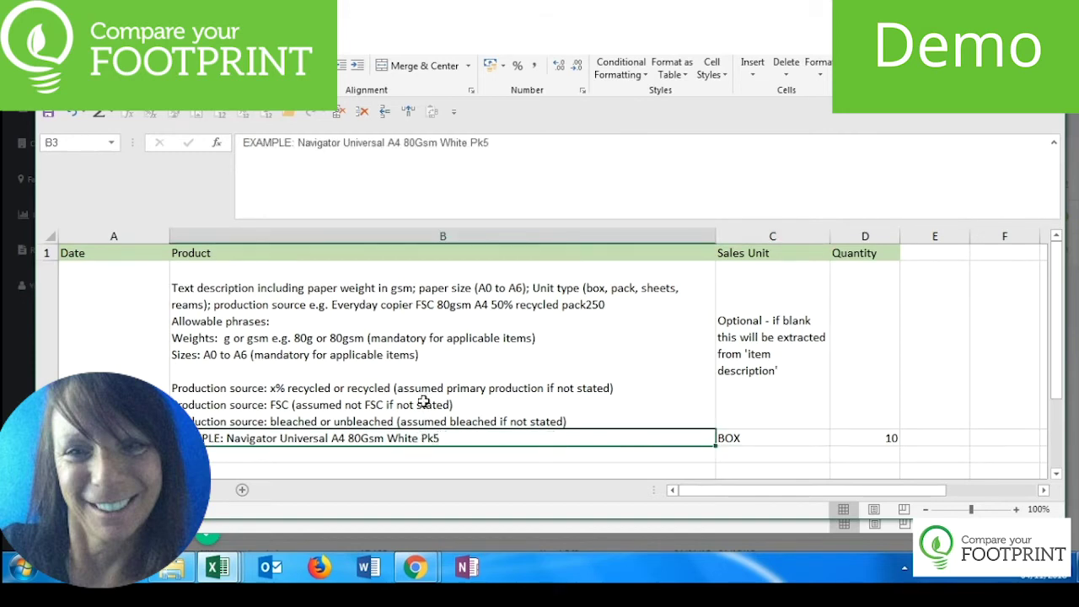
pyautogui.press('Right')
pyautogui.press('Right')
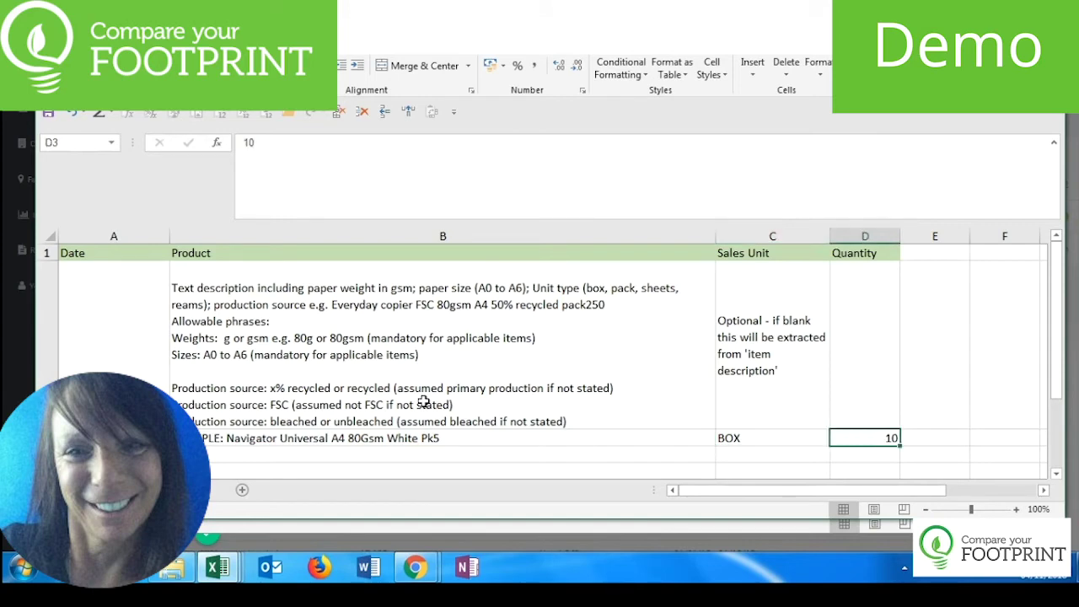
pyautogui.press('Left')
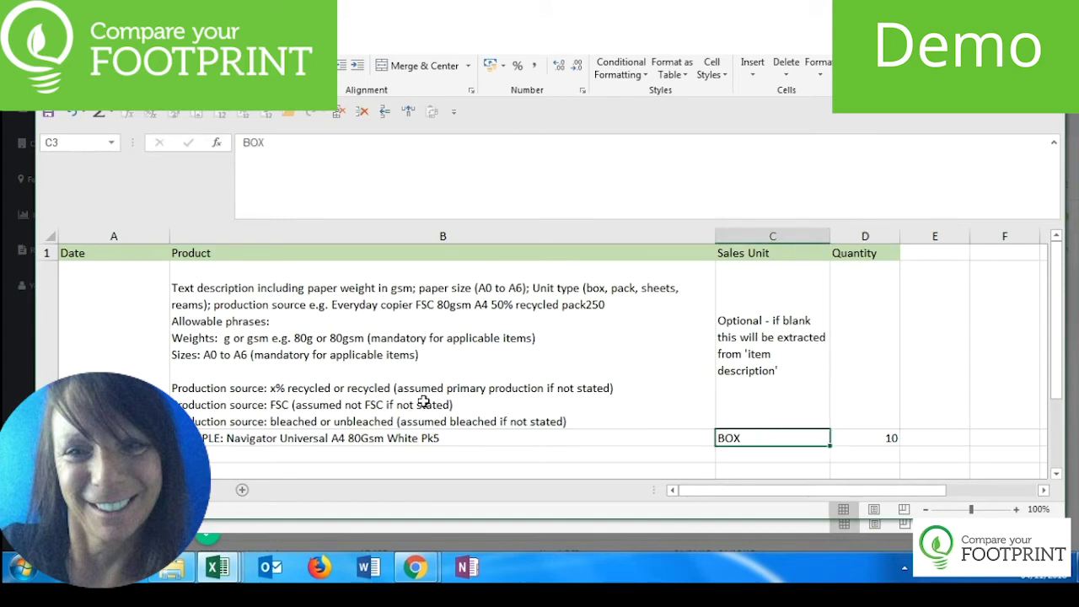
pyautogui.press('Right')
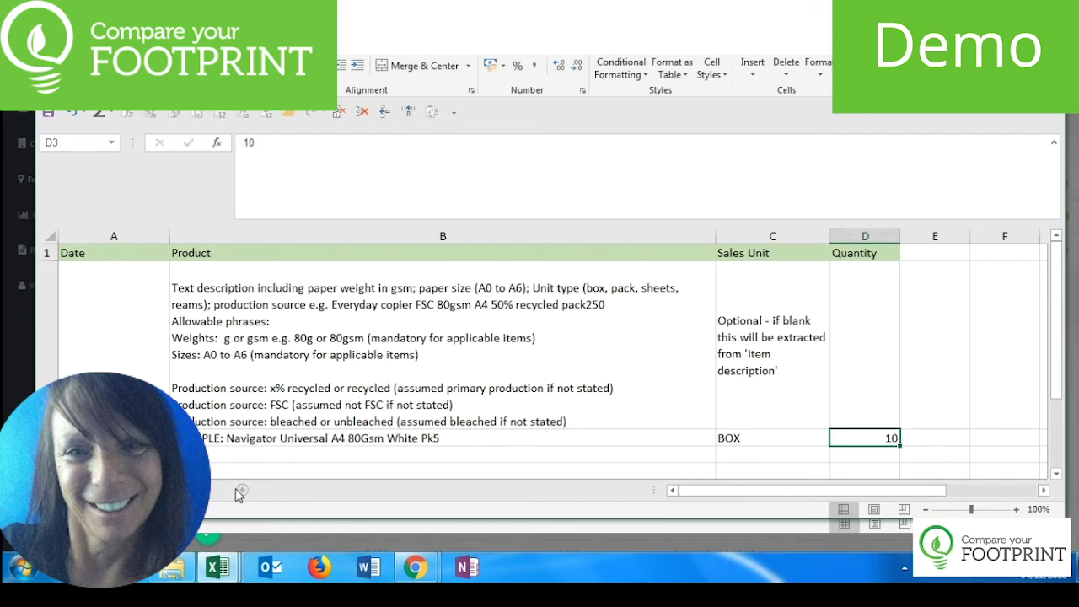
# - Open the FY 2016-17 Stationery workbook from the Downloads folder and go to cell A1 of its sheet
pyautogui.click(173, 571)
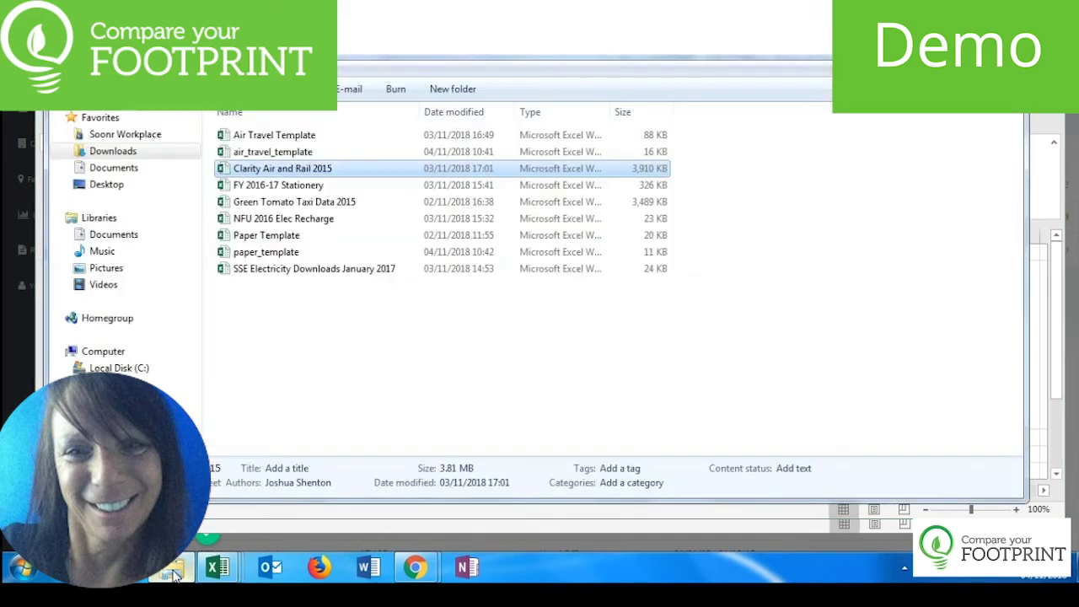
pyautogui.doubleClick(272, 187)
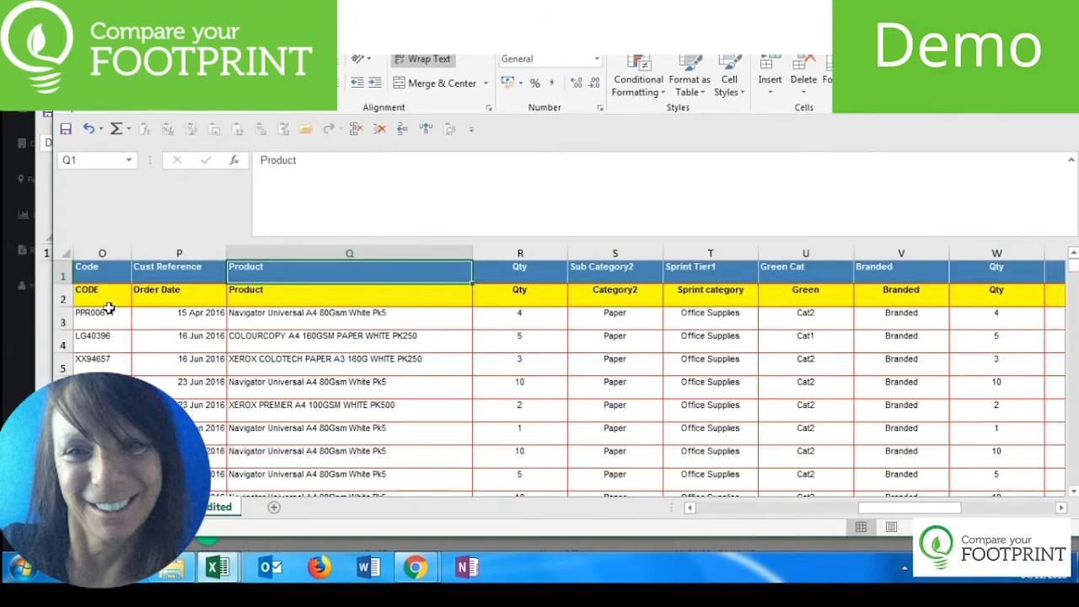
pyautogui.click(107, 297)
pyautogui.press('Left')
pyautogui.press('Left')
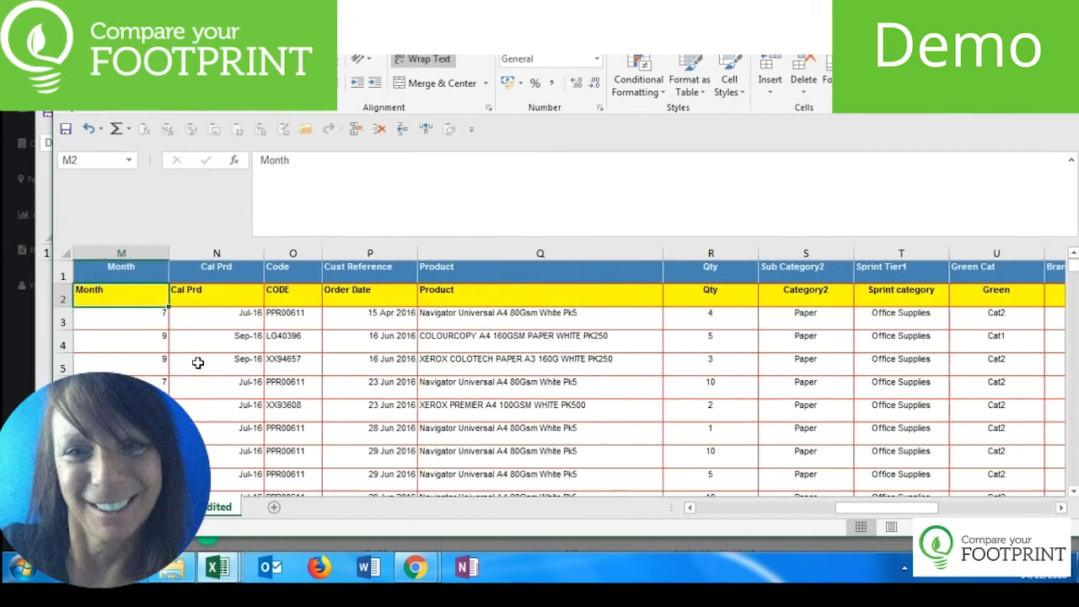
pyautogui.press('Left')
pyautogui.hotkey('ctrl', 'Home')
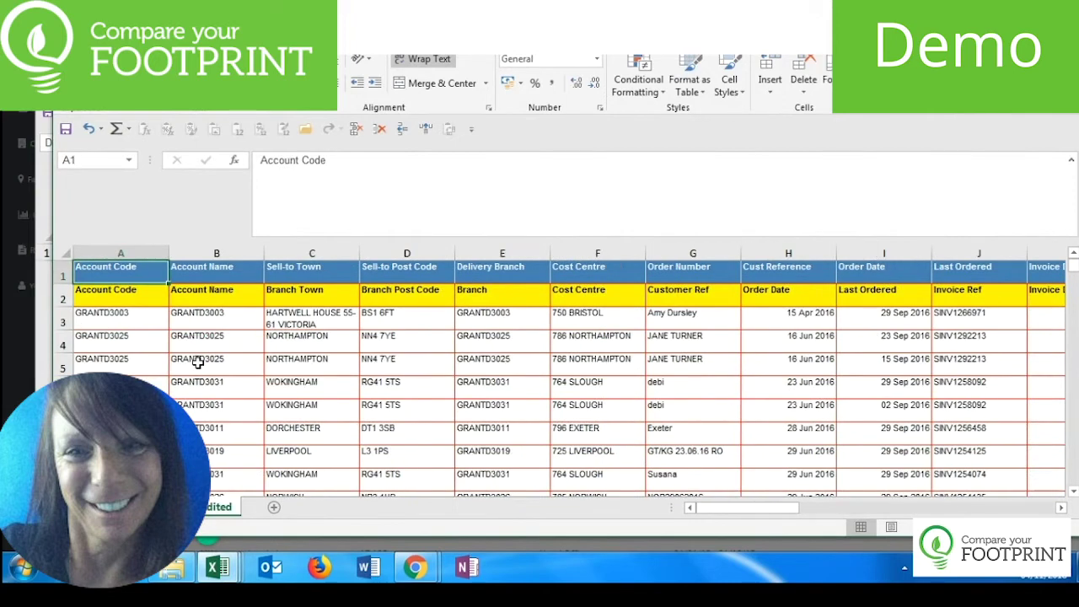
# - Examine the stationery sheet's row 2 headings and first data row, from Account Name across to Year, for a suitable date column
pyautogui.press('Down')
pyautogui.press('Right')
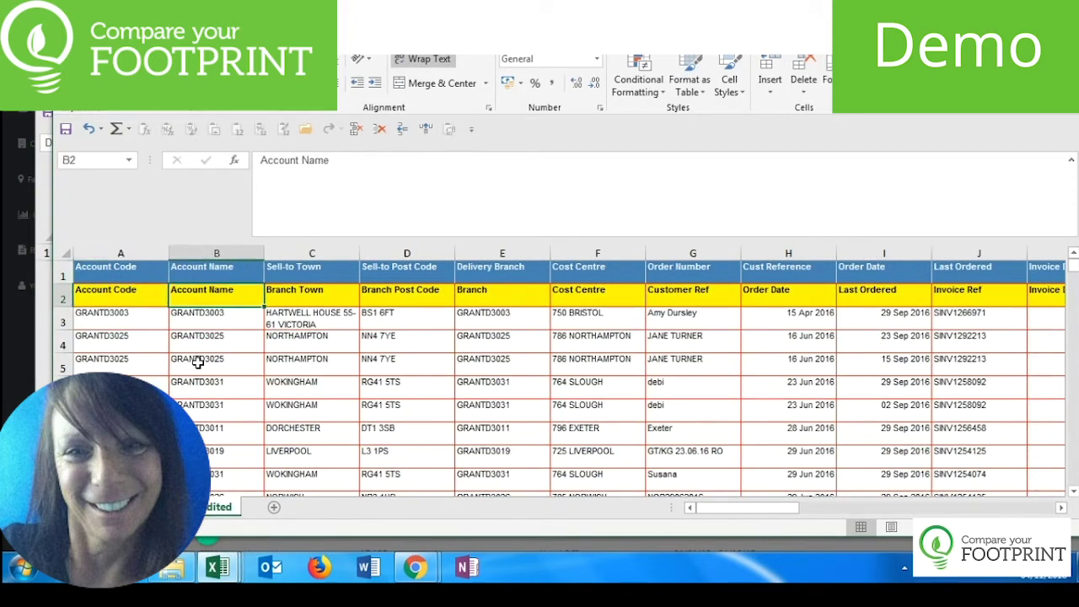
pyautogui.press('Right')
pyautogui.press('Right')
pyautogui.press('Right')
pyautogui.press('Right')
pyautogui.press('Right')
pyautogui.press('Right')
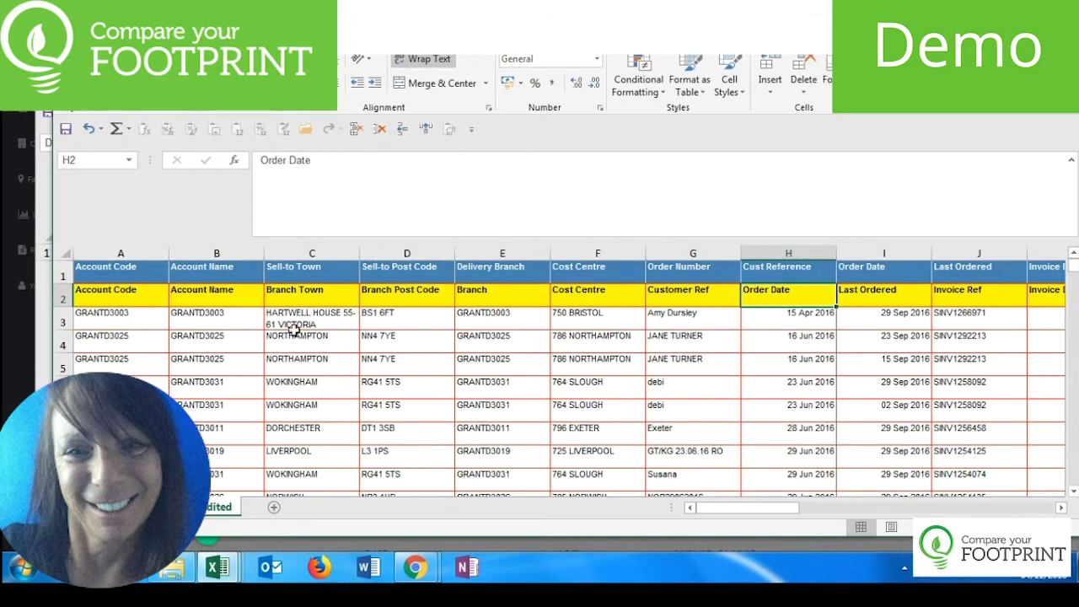
pyautogui.press('Right')
pyautogui.press('Right')
pyautogui.press('Right')
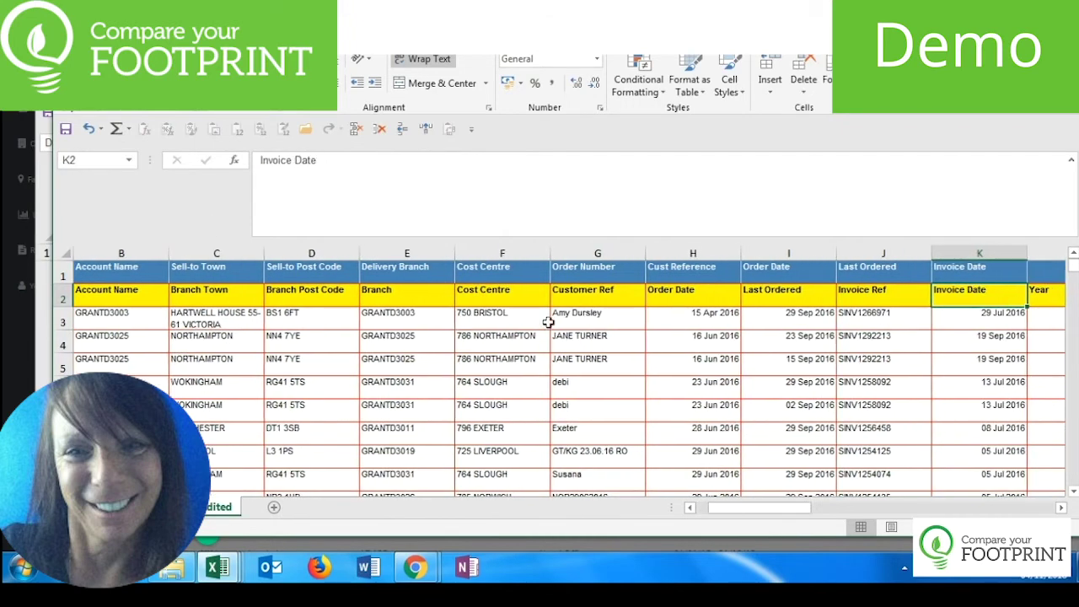
pyautogui.click(721, 315)
pyautogui.press('Right')
pyautogui.press('Right')
pyautogui.press('Right')
pyautogui.press('Right')
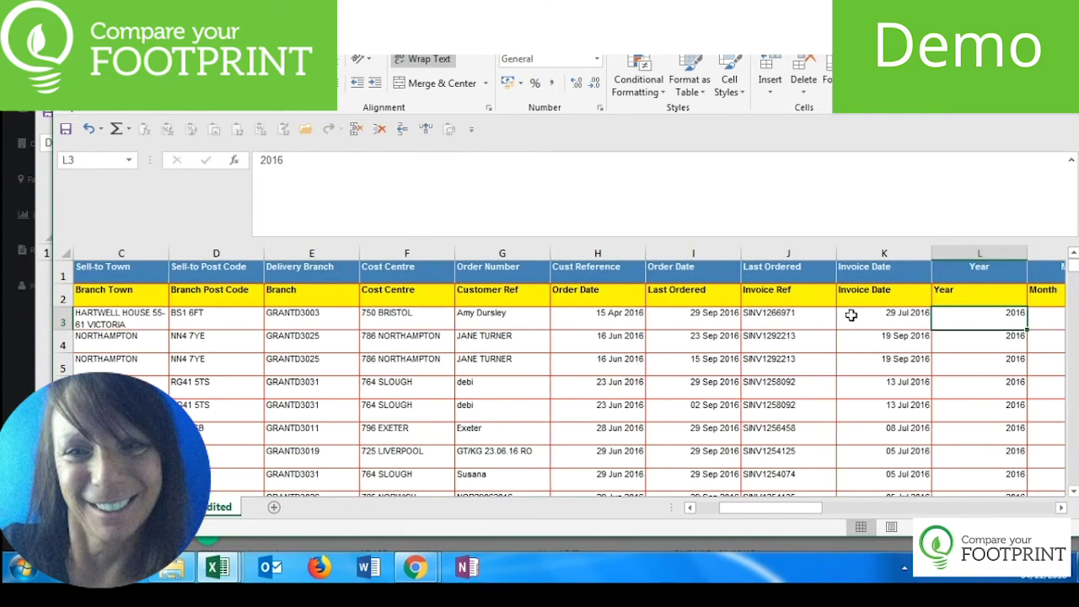
# - Select the Order Date entries from H3 down to check the column's contents, and return to cell A1
pyautogui.click(600, 321)
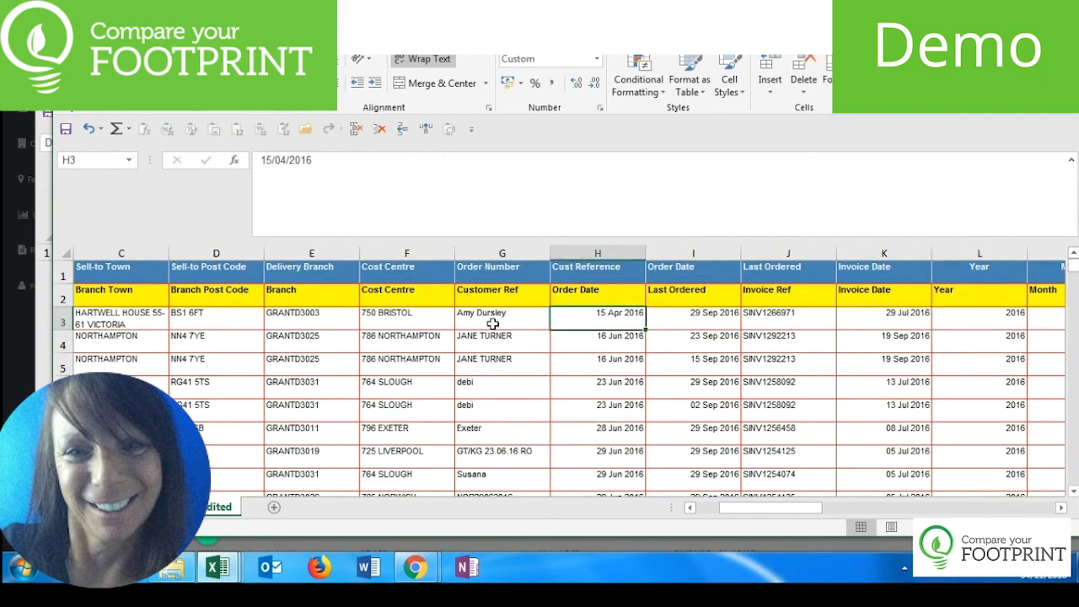
pyautogui.hotkey('ctrl', 'shift', 'Down')
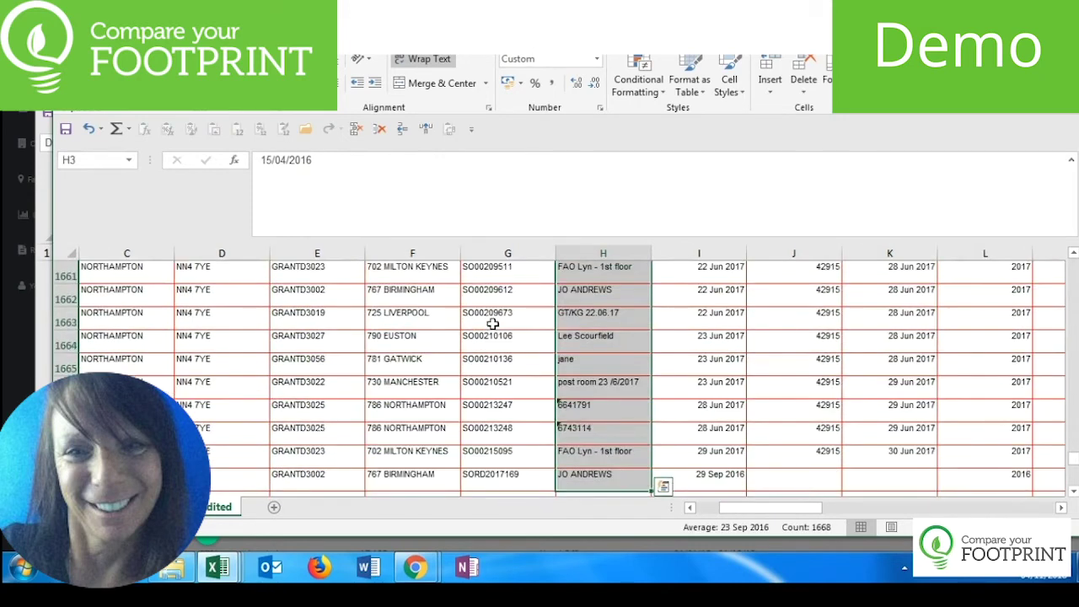
pyautogui.scroll(13, 634, 371)
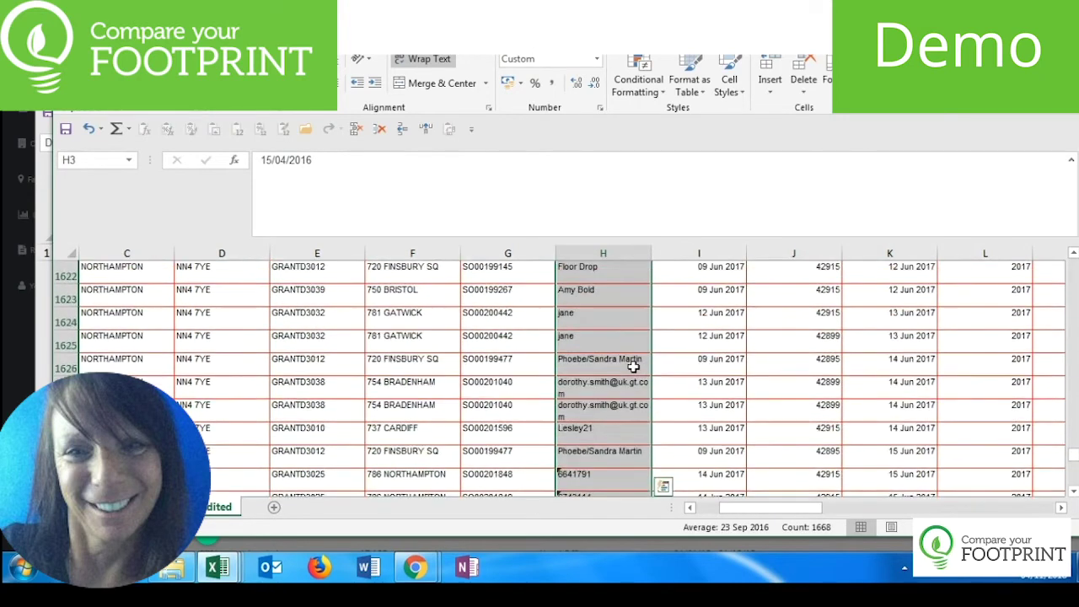
pyautogui.hotkey('ctrl', 'Home')
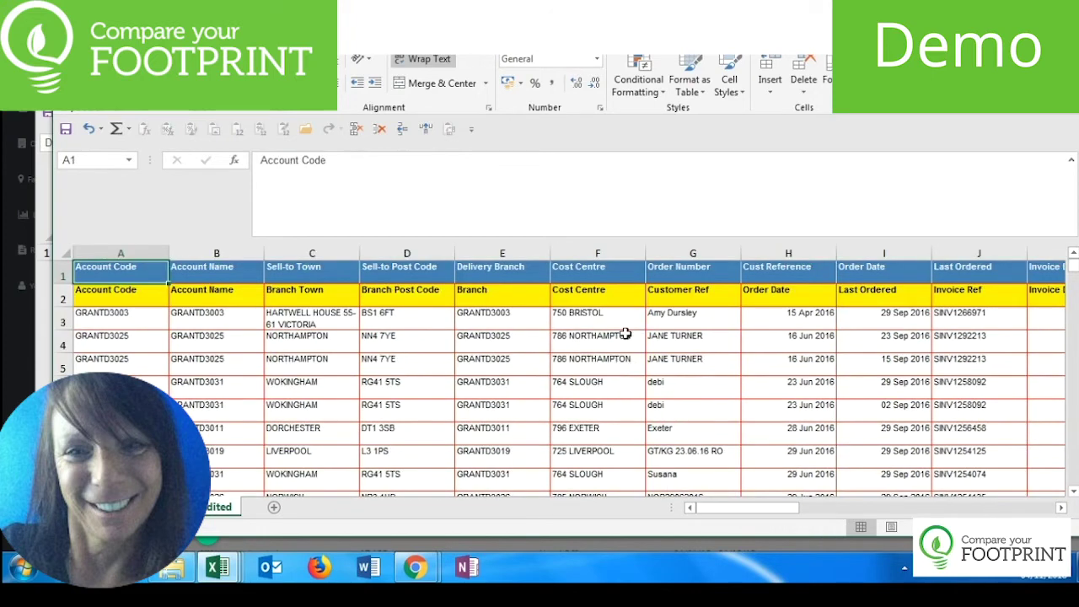
# - Check the stationery sheet's first data row against its headings, from Branch across to Last Ordered
pyautogui.click(506, 300)
pyautogui.press('Down')
pyautogui.press('Right')
pyautogui.press('Right')
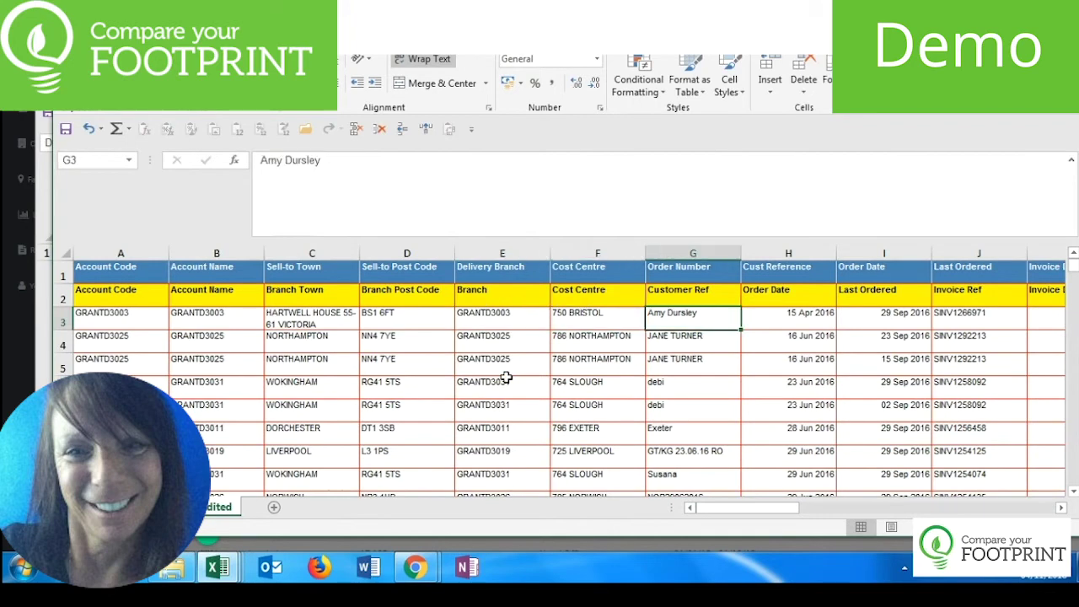
pyautogui.press('Right')
pyautogui.press('Right')
pyautogui.hotkey('shift', 'Down')
pyautogui.press('Up')
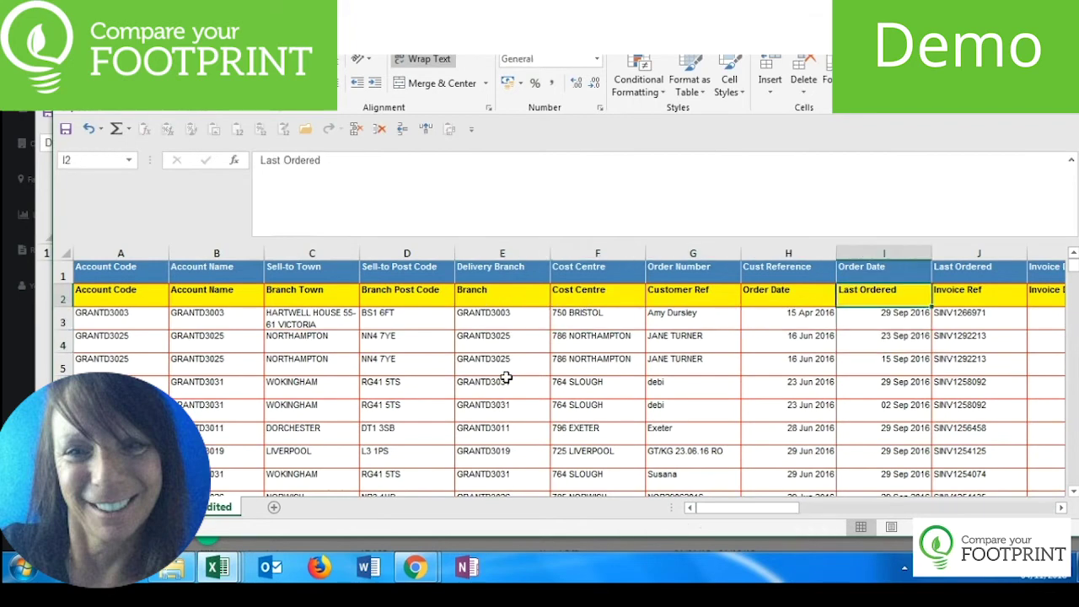
# - Copy the stationery sheet's Order Date entries from H3 down into the paper template's Date column, starting at A3
pyautogui.moveTo(776, 313)
pyautogui.mouseDown()
pyautogui.moveTo(792, 354)
pyautogui.moveTo(782, 324)
pyautogui.mouseUp()
pyautogui.hotkey('ctrl', 'c')
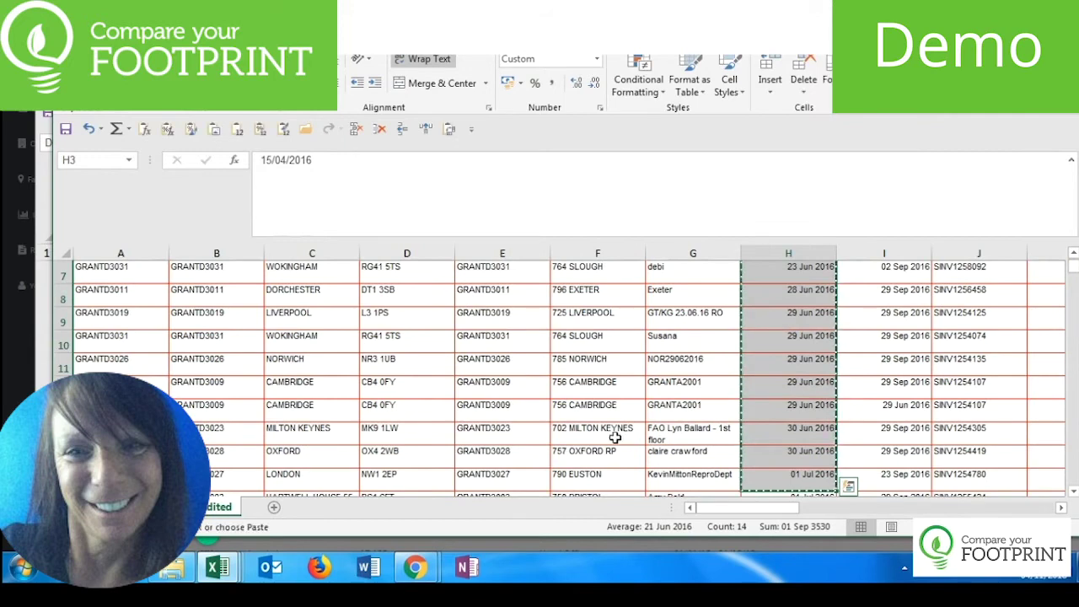
pyautogui.moveTo(213, 570)
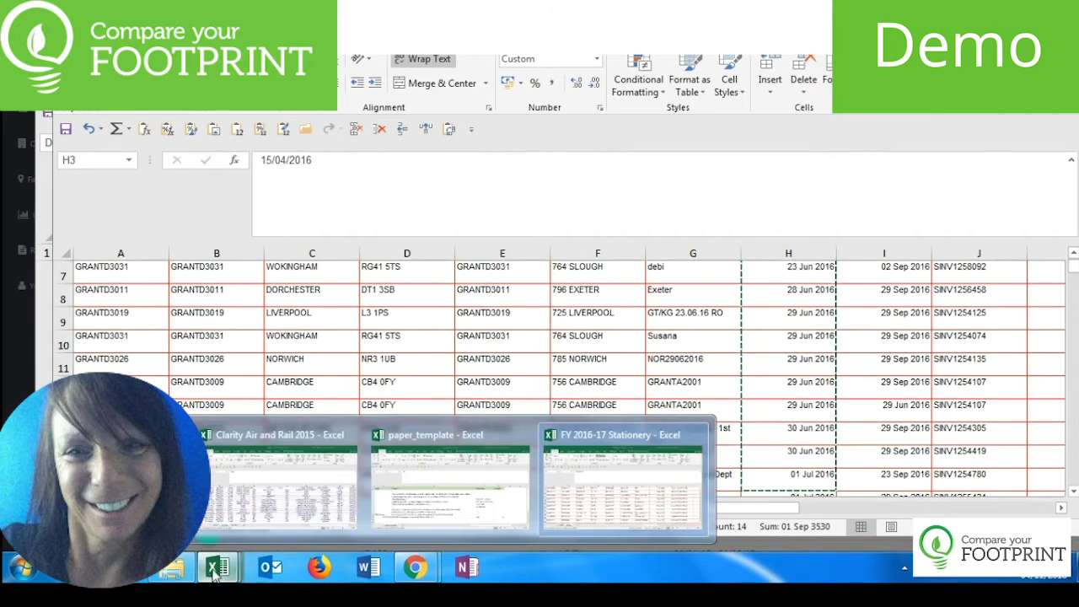
pyautogui.click(430, 489)
pyautogui.scroll(-2, 295, 379)
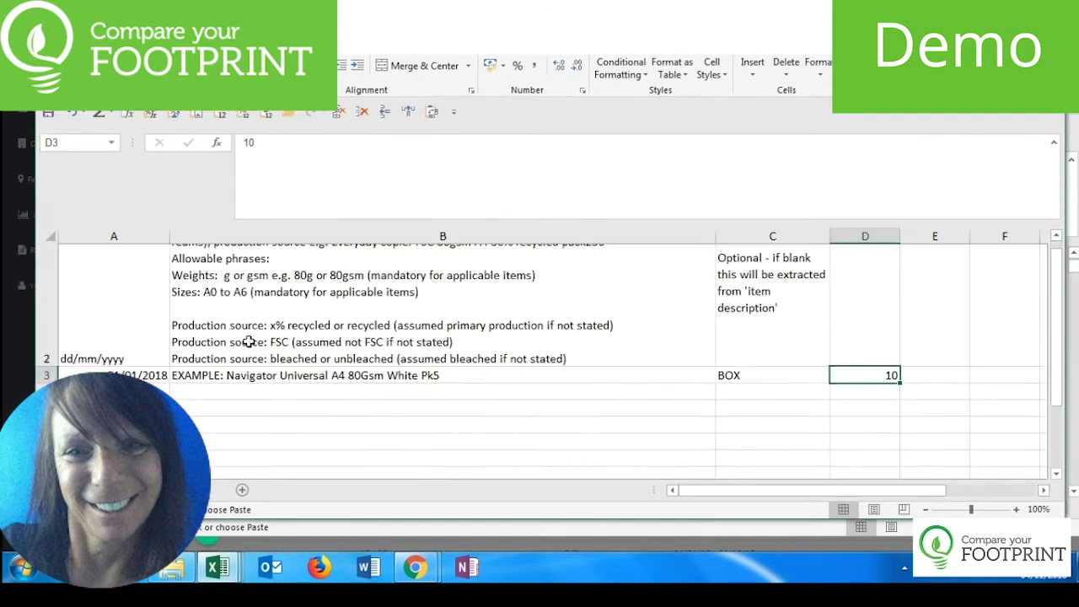
pyautogui.scroll(2, 236, 345)
pyautogui.press('Home')
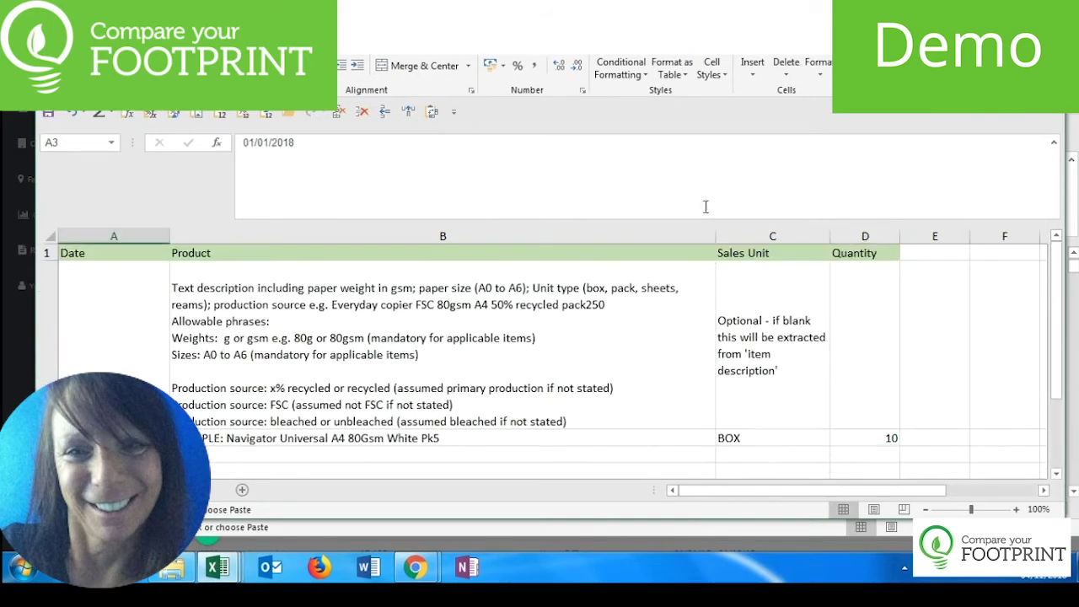
pyautogui.hotkey('ctrl', 'v')
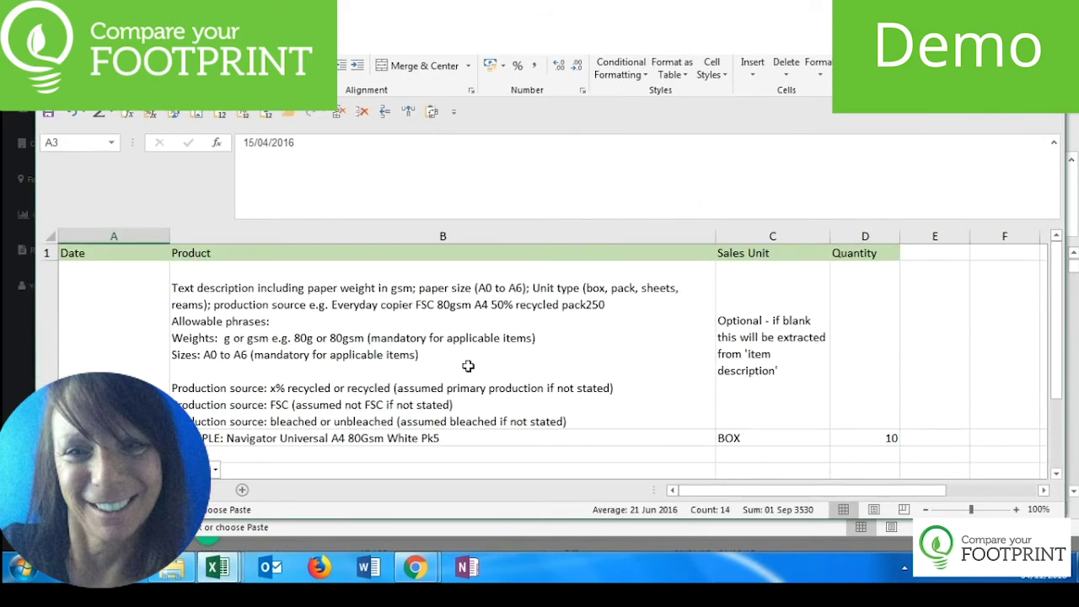
# - Check the paper template's Product example in B3, and look along row 3 of the Stationery workbook past Last Ordered for matching data
pyautogui.click(304, 437)
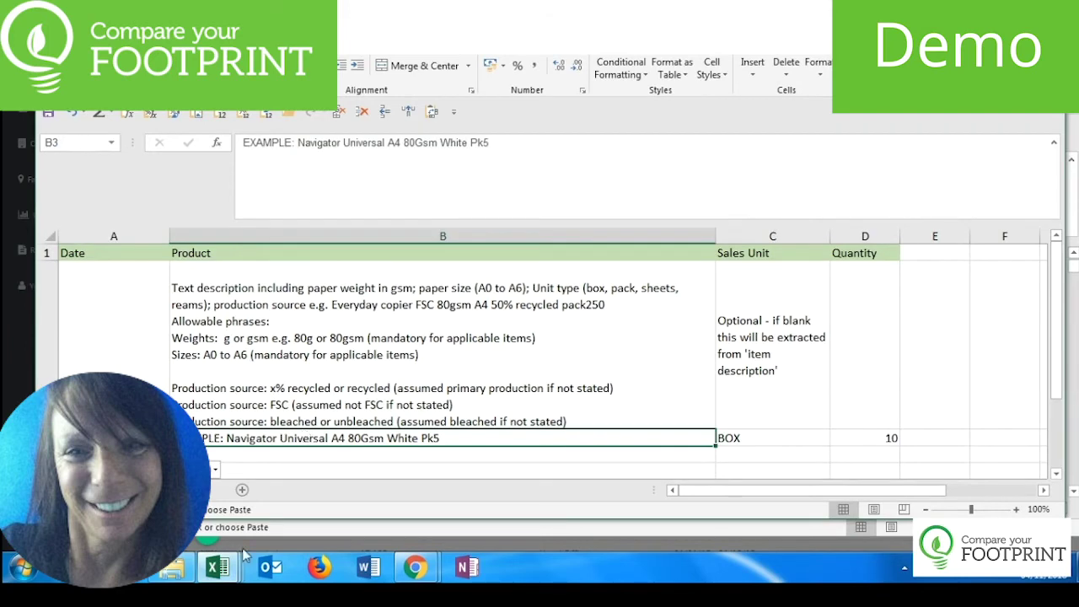
pyautogui.moveTo(213, 572)
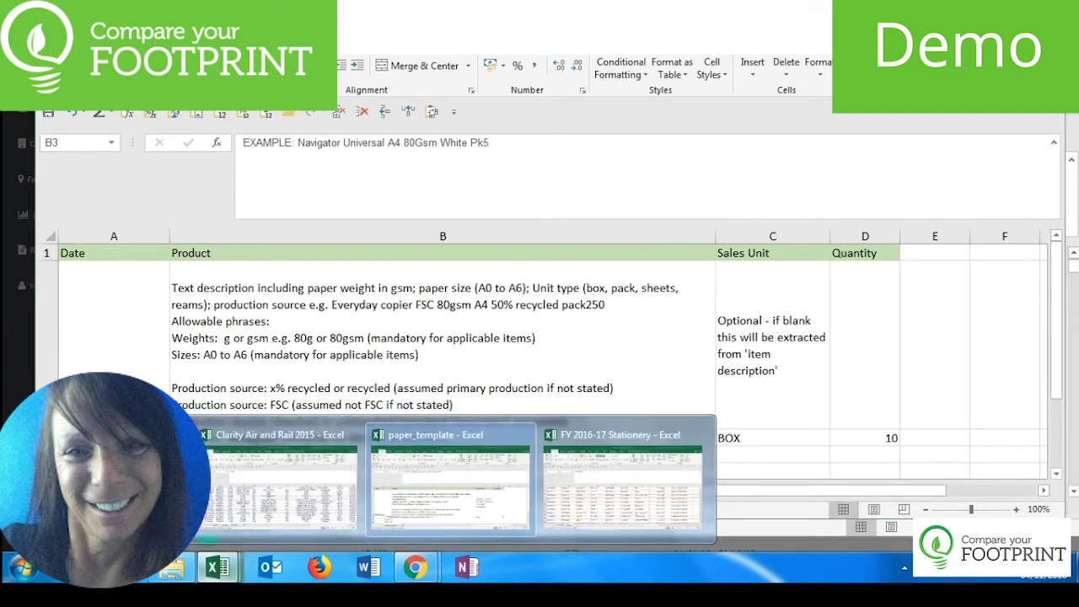
pyautogui.click(593, 478)
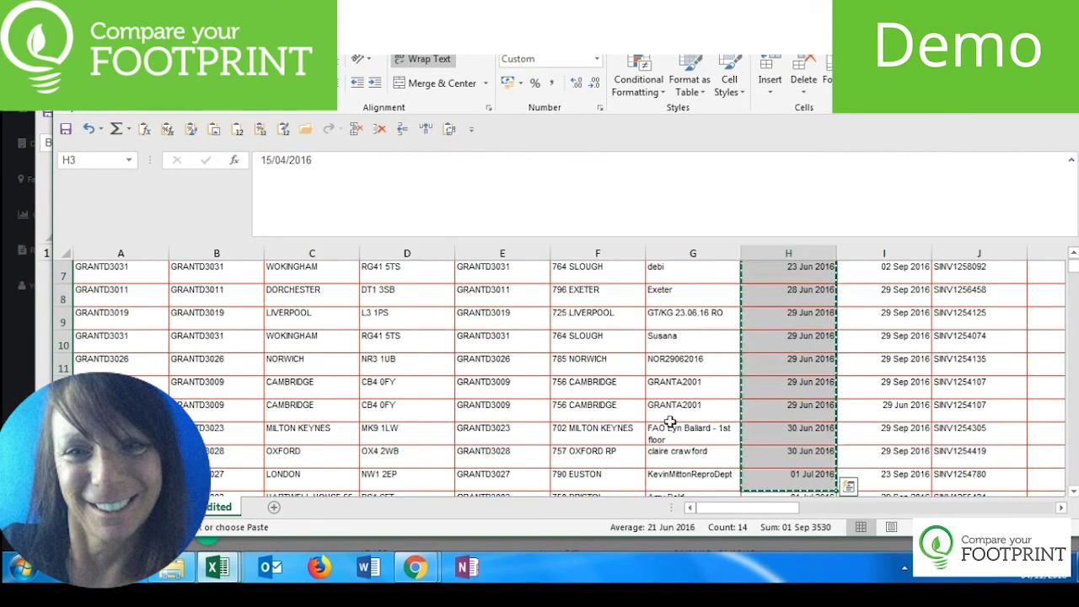
pyautogui.scroll(2, 872, 354)
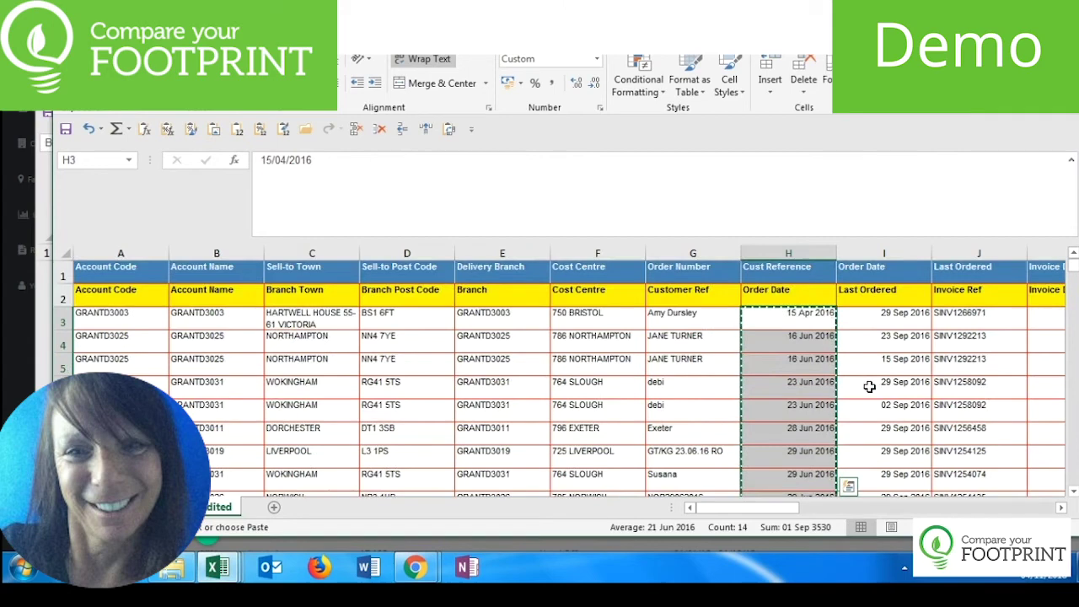
pyautogui.click(874, 312)
pyautogui.press('Right')
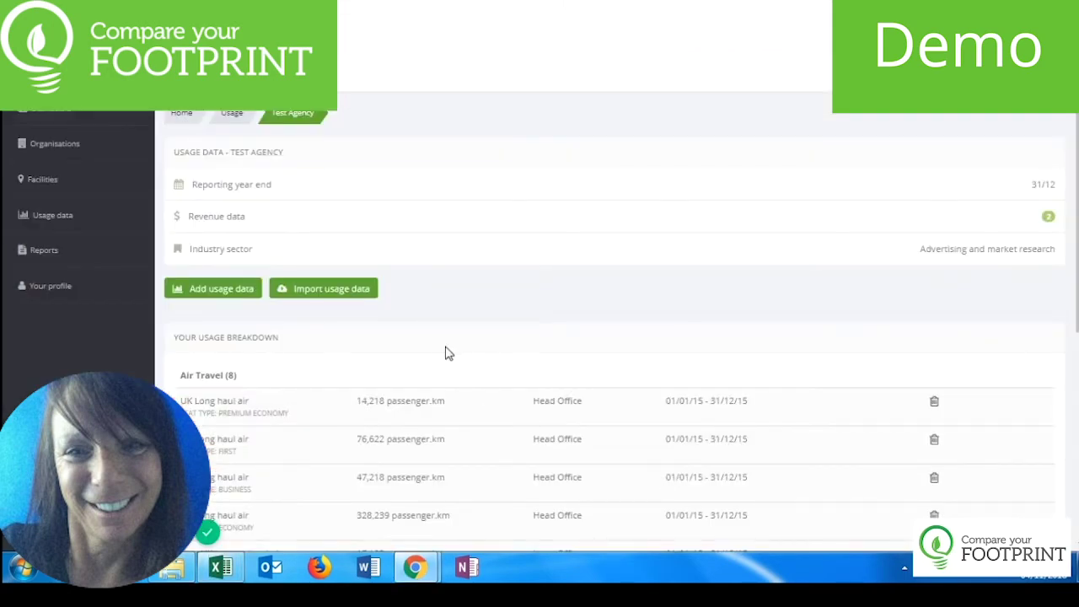
# - Start a usage data import for Head Office with usage type Rail Travel and download its Excel template
pyautogui.click(333, 288)
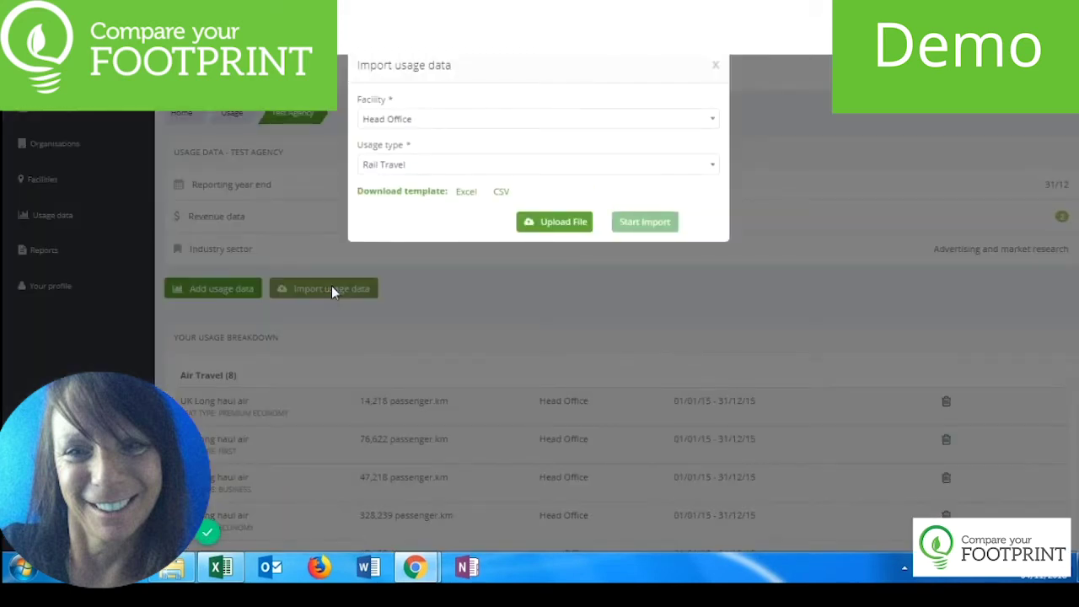
pyautogui.click(694, 167)
pyautogui.click(615, 267)
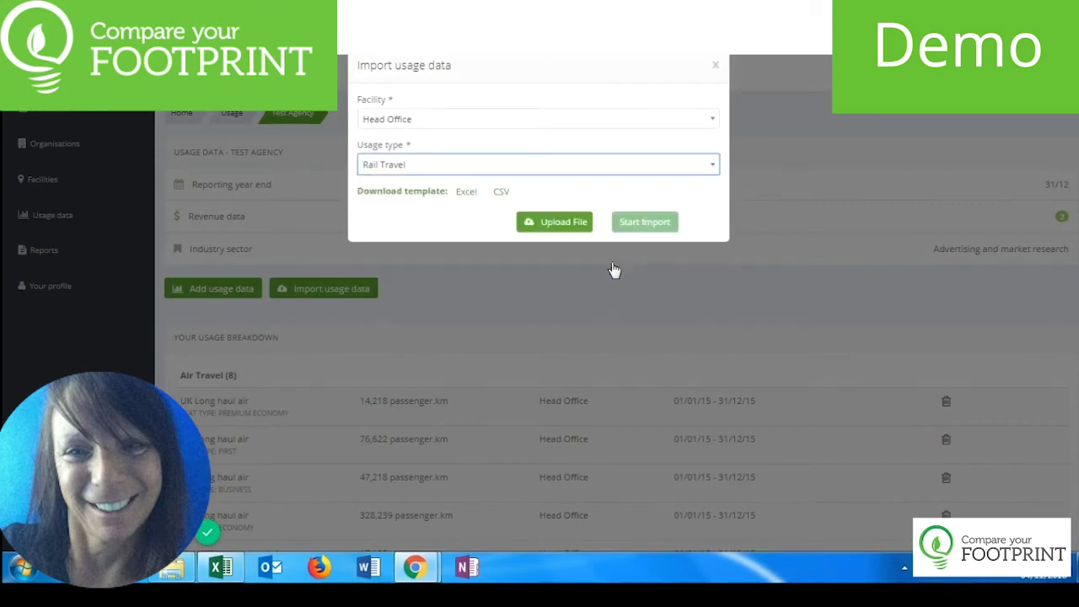
pyautogui.click(466, 196)
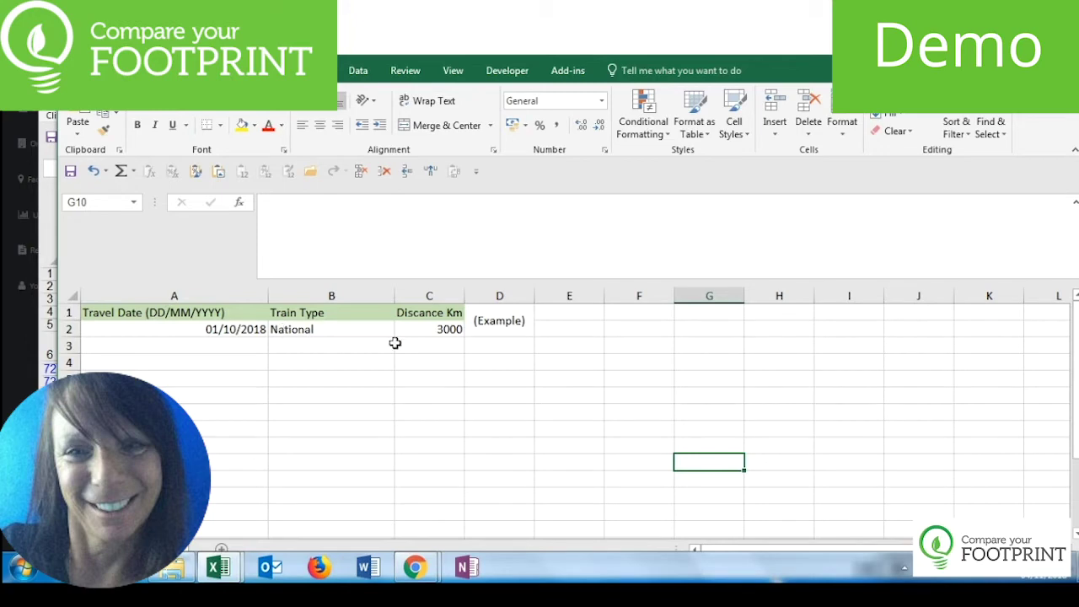
# - Clear the rail template's example note in D1 and the example distance, train type and travel date in row 2
pyautogui.click(479, 322)
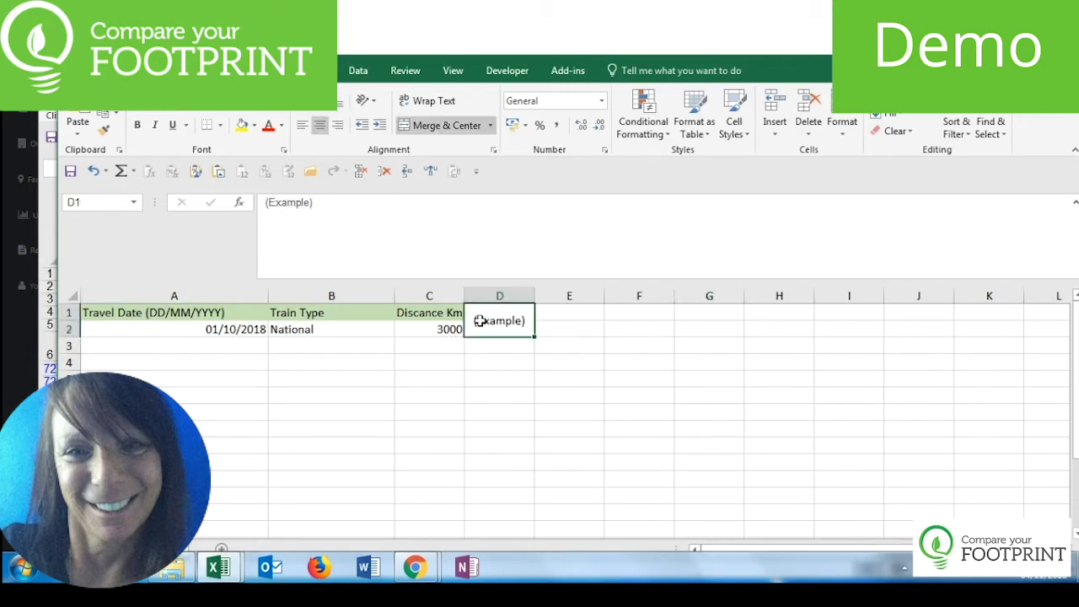
pyautogui.press('Delete')
pyautogui.click(429, 326)
pyautogui.press('Delete')
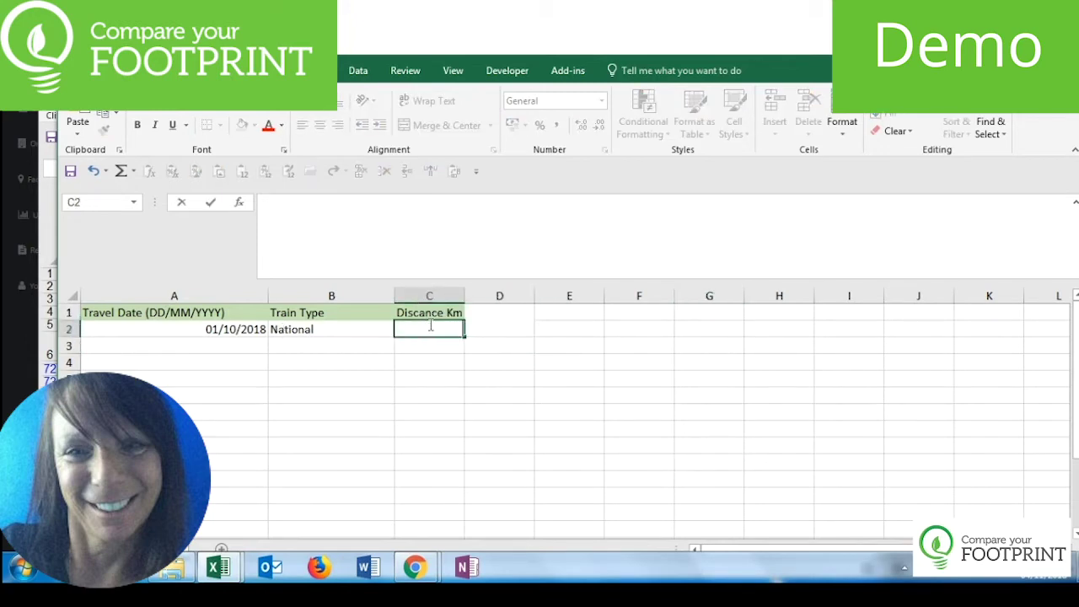
pyautogui.click(338, 330)
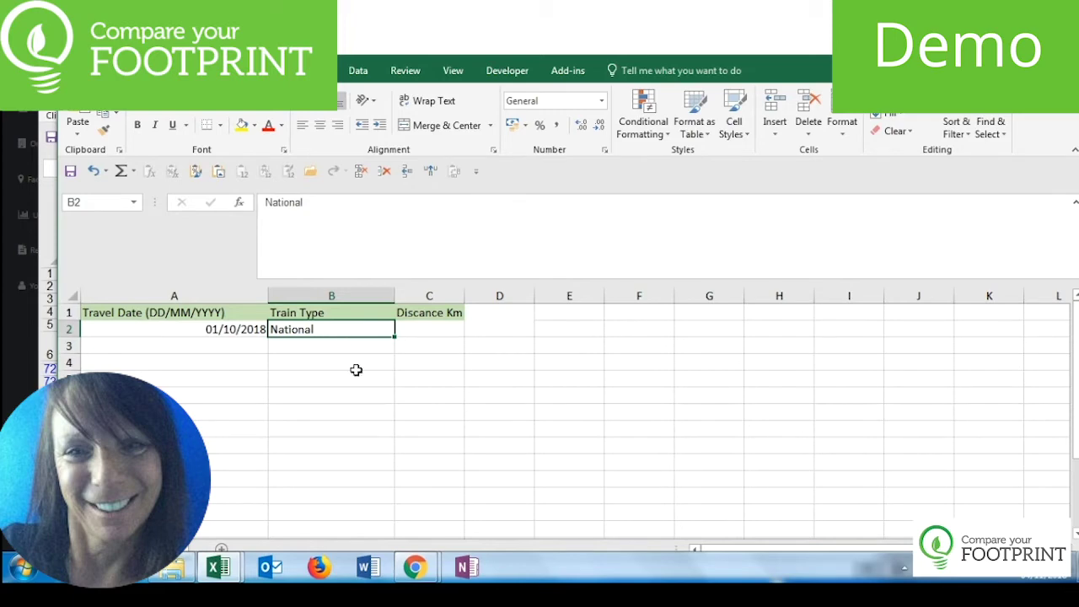
pyautogui.press('Delete')
pyautogui.press('Left')
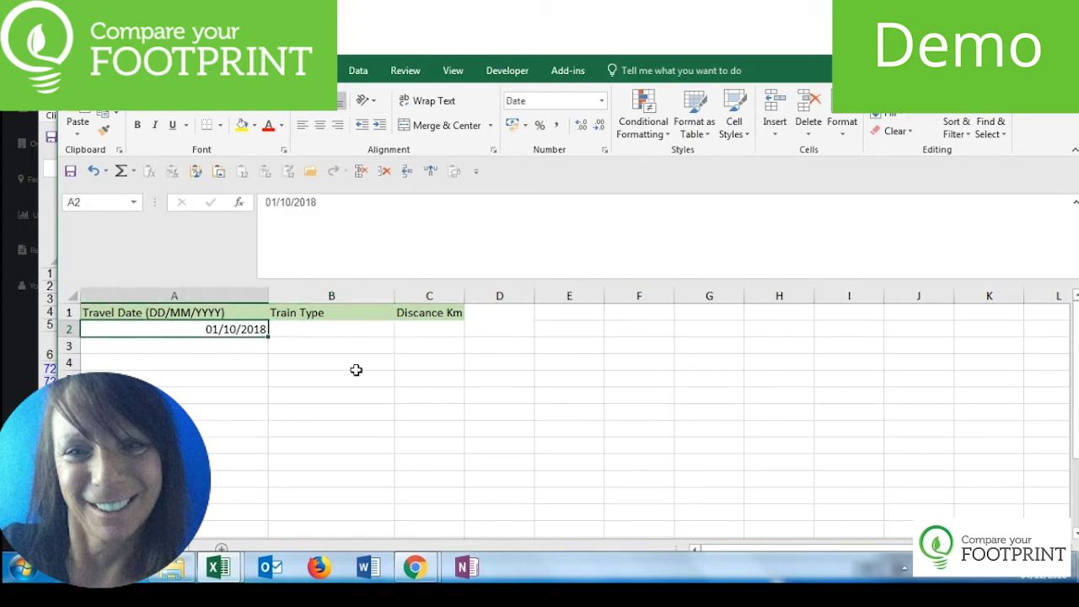
pyautogui.press('Delete')
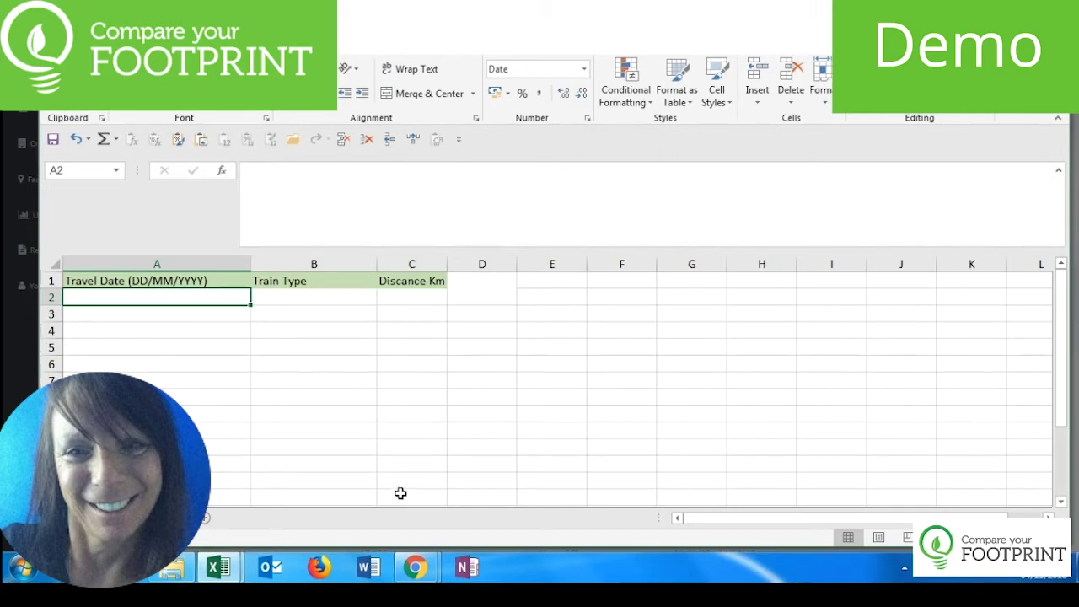
# - Switch to the Clarity workbook's Rail Data sheet and apply the Travel Type filter with International and National ticked
pyautogui.click(173, 568)
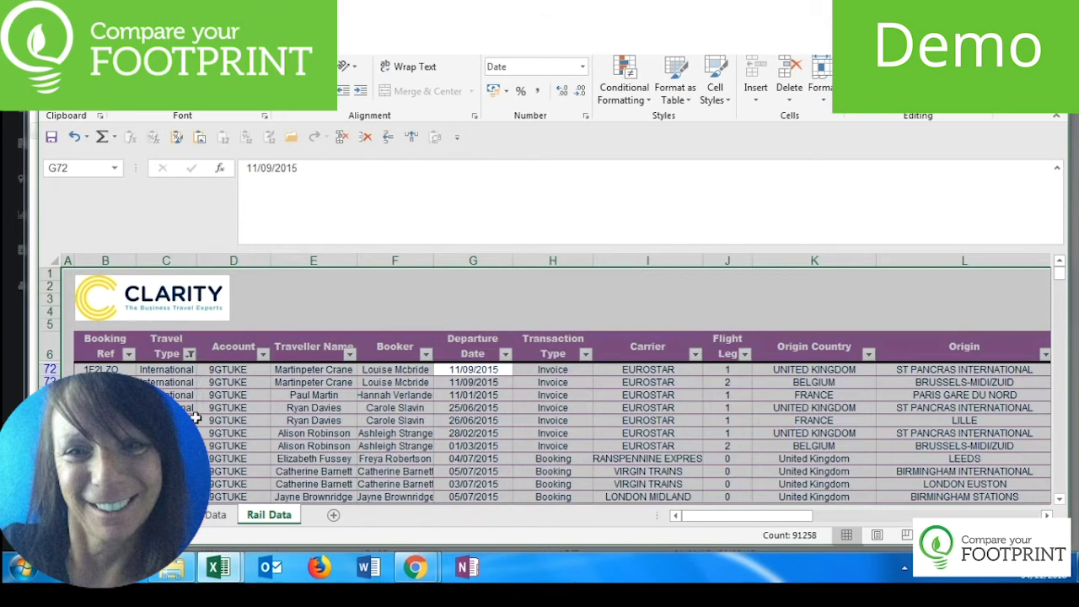
pyautogui.click(160, 372)
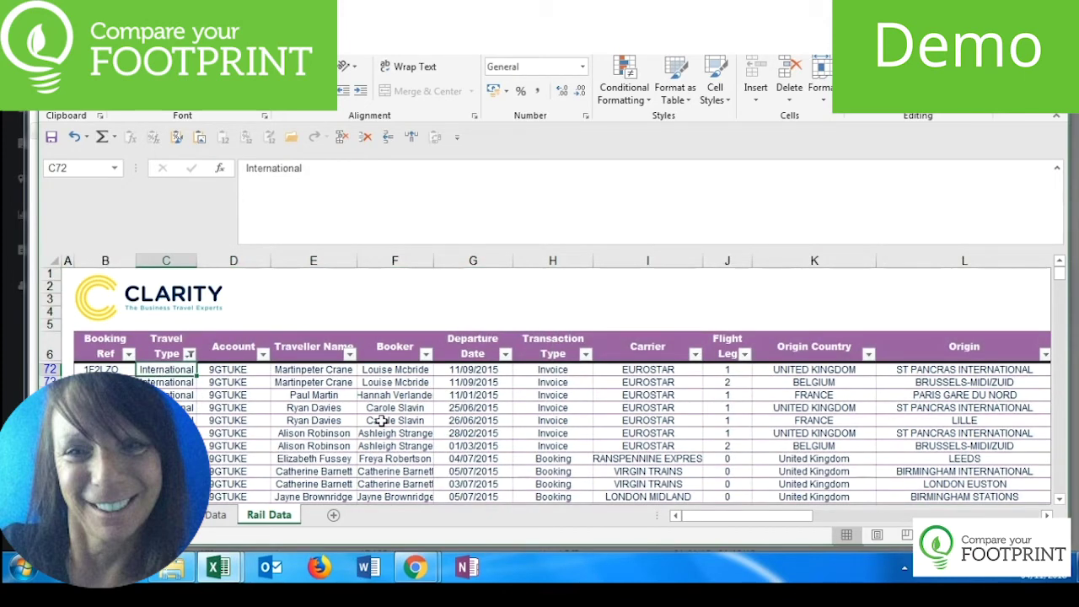
pyautogui.click(189, 354)
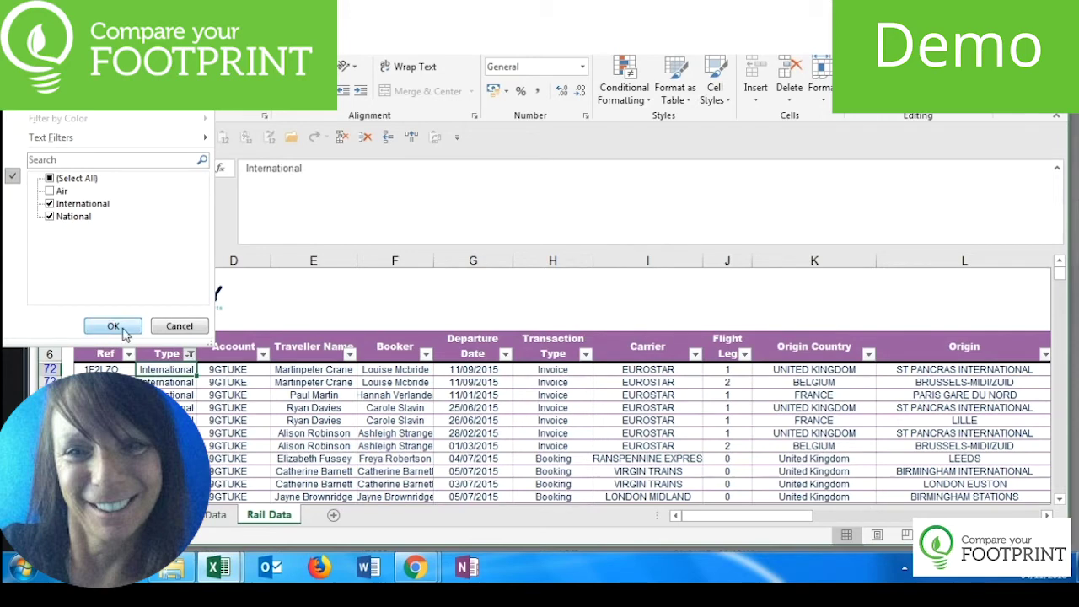
pyautogui.click(113, 327)
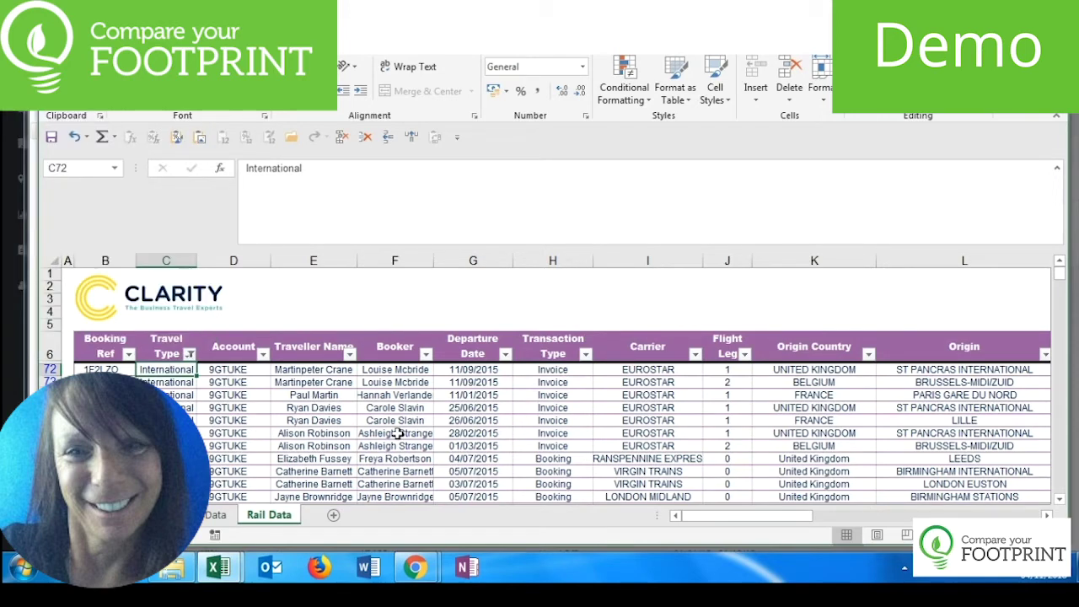
# - Examine the Rail Data columns from Travel Type across to Origin for data matching the rail template
pyautogui.press('Right')
pyautogui.press('Right')
pyautogui.press('Right')
pyautogui.press('Right')
pyautogui.press('Right')
pyautogui.press('Right')
pyautogui.press('Right')
pyautogui.press('Right')
pyautogui.press('Right')
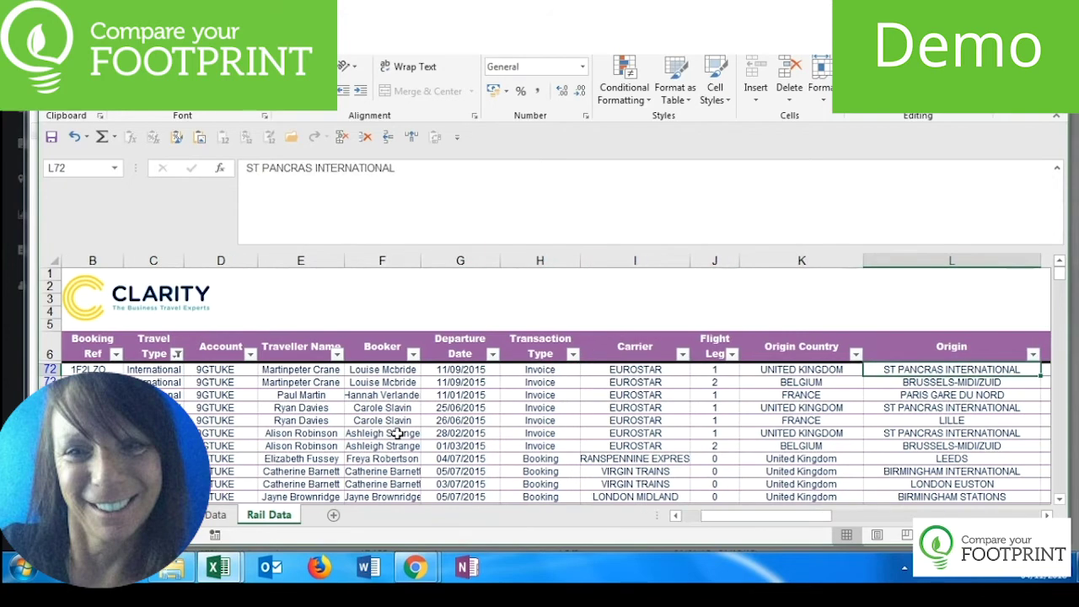
# - Copy the filtered Departure Date entries from G72 down into the rail template's Travel Date column, starting at A2
pyautogui.click(444, 348)
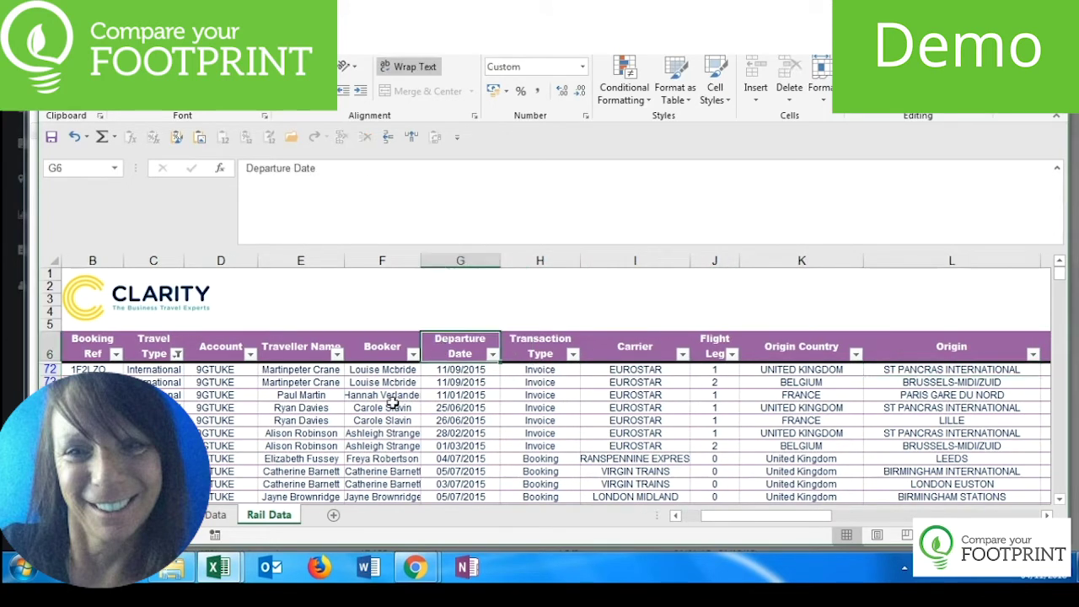
pyautogui.press('Down')
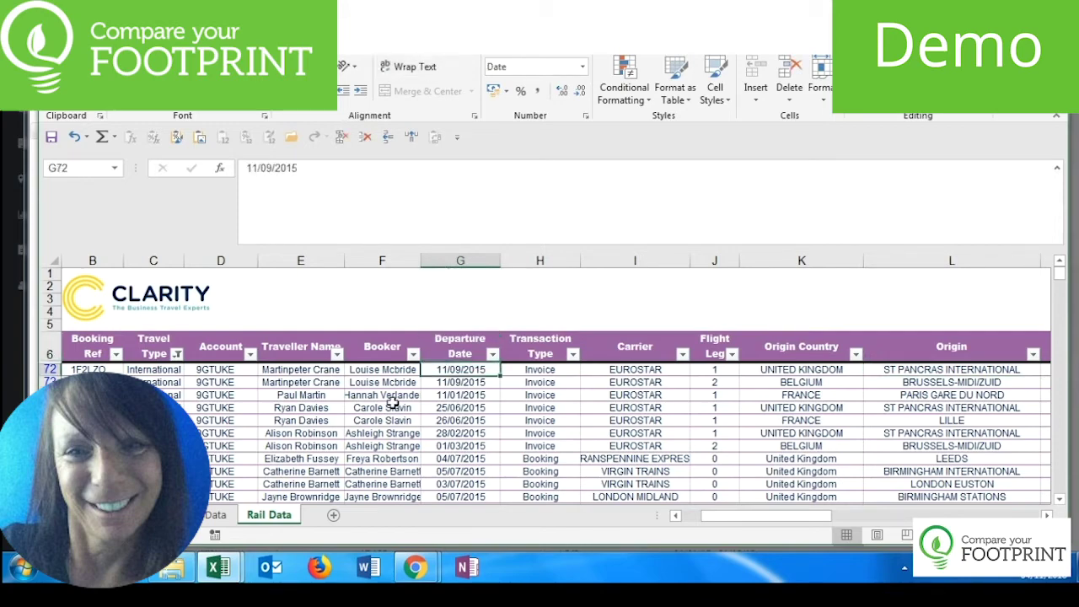
pyautogui.hotkey('ctrl', 'shift', 'Down')
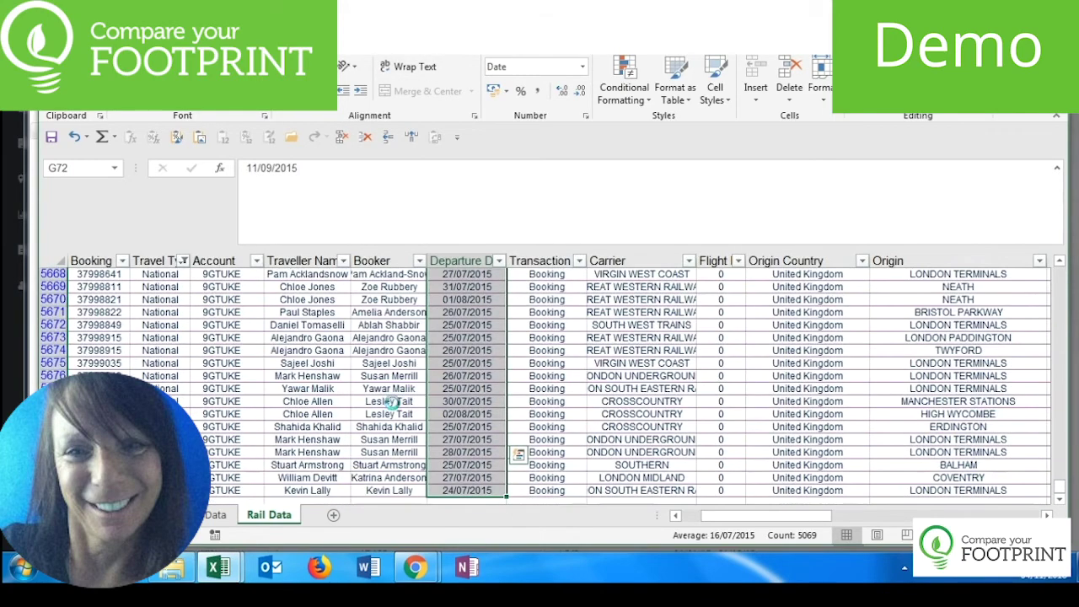
pyautogui.hotkey('ctrl', 'c')
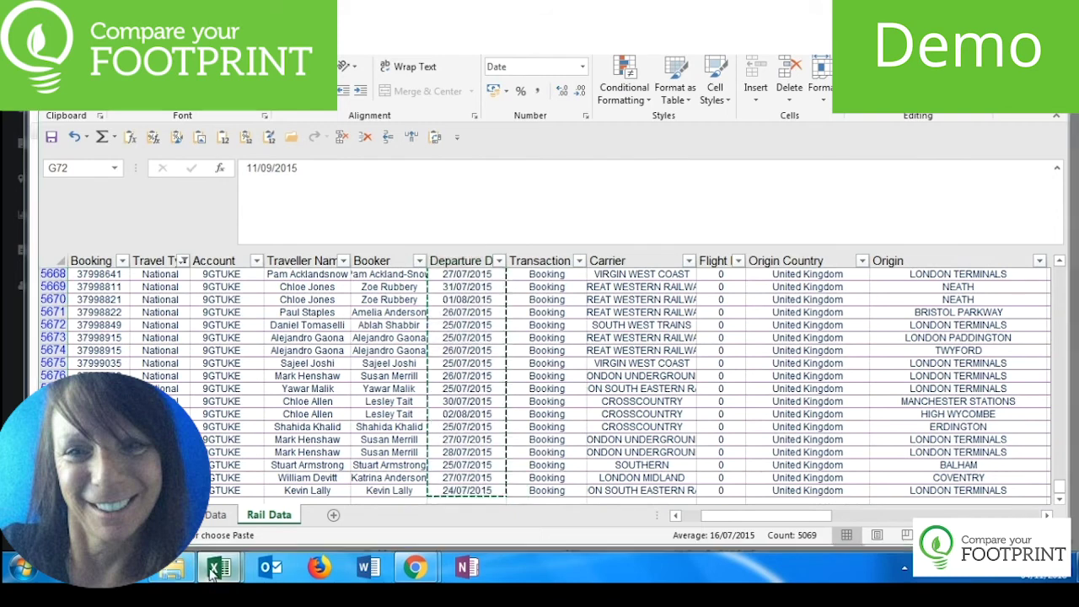
pyautogui.moveTo(213, 572)
pyautogui.click(306, 469)
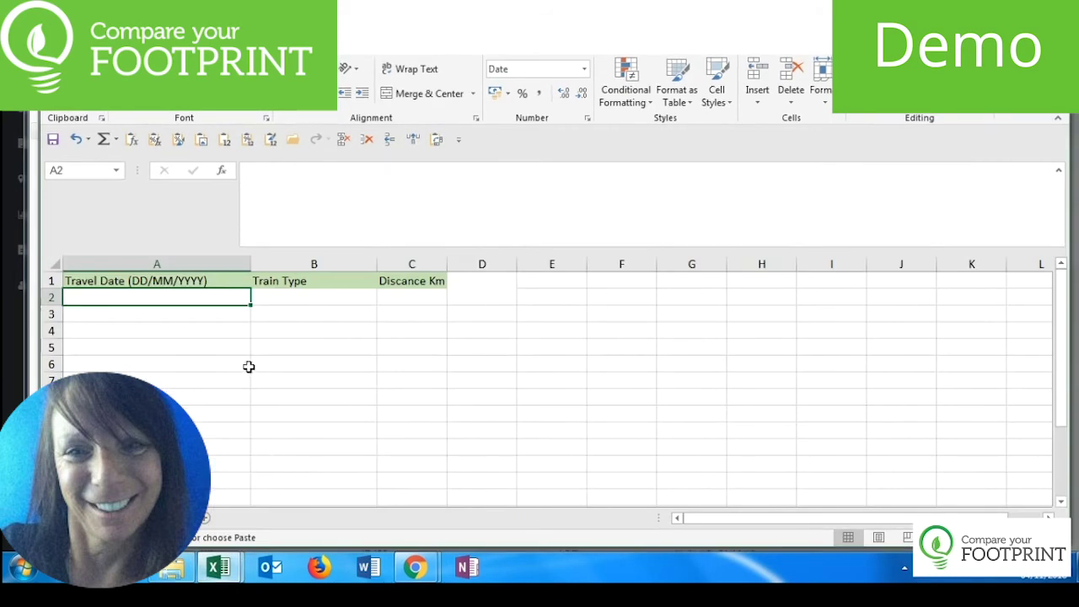
pyautogui.hotkey('ctrl', 'v')
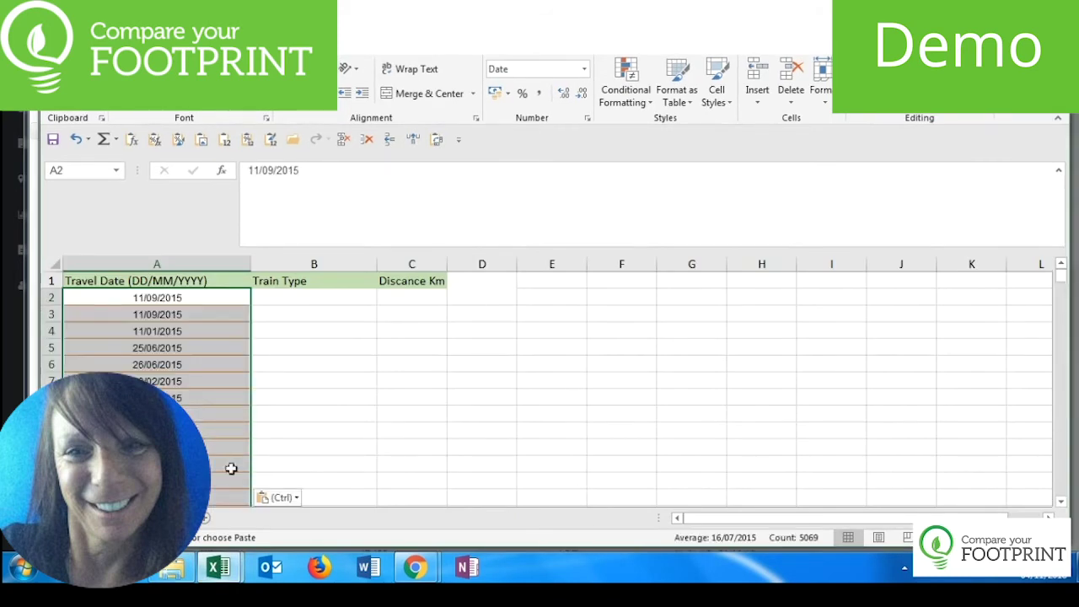
# - Copy the filtered Travel Type entries from C72 down in the Clarity workbook into the rail template's Train Type column, starting at B2
pyautogui.click(218, 567)
pyautogui.click(204, 472)
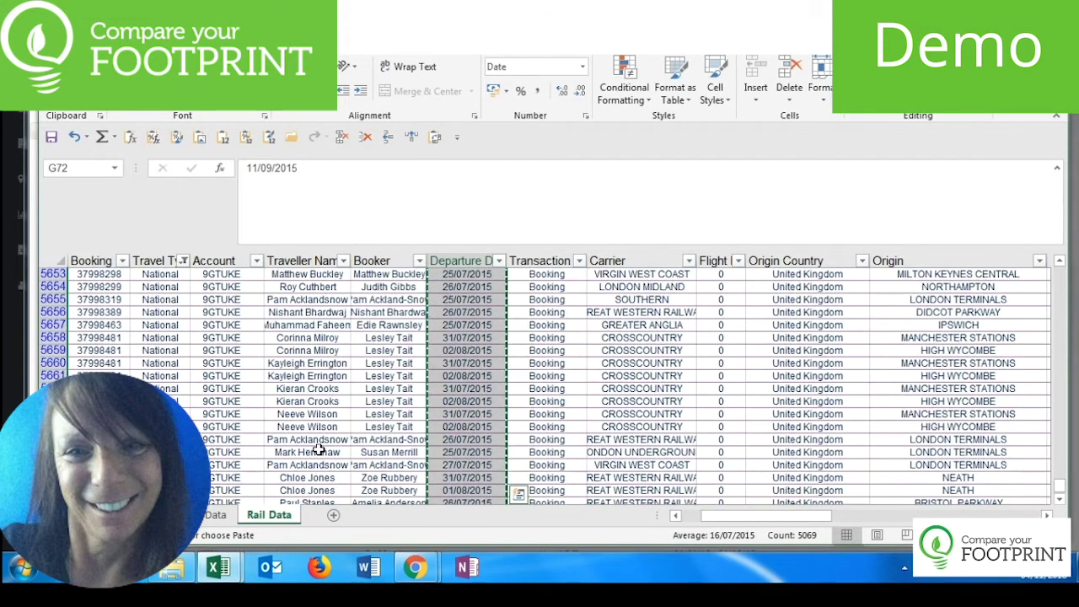
pyautogui.hotkey('ctrl', 'Home')
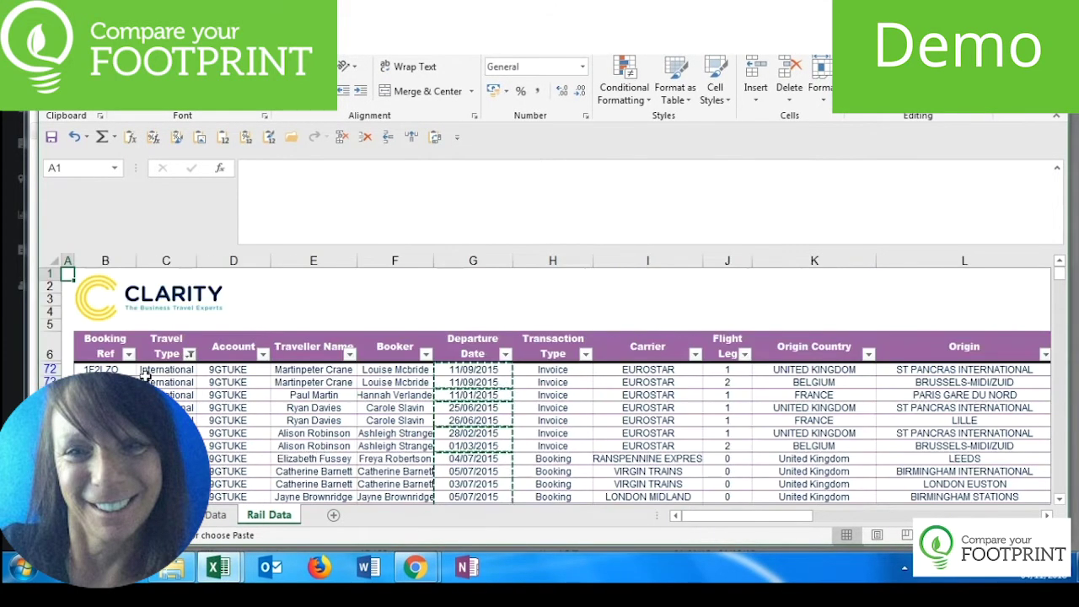
pyautogui.click(145, 371)
pyautogui.hotkey('ctrl', 'shift', 'Down')
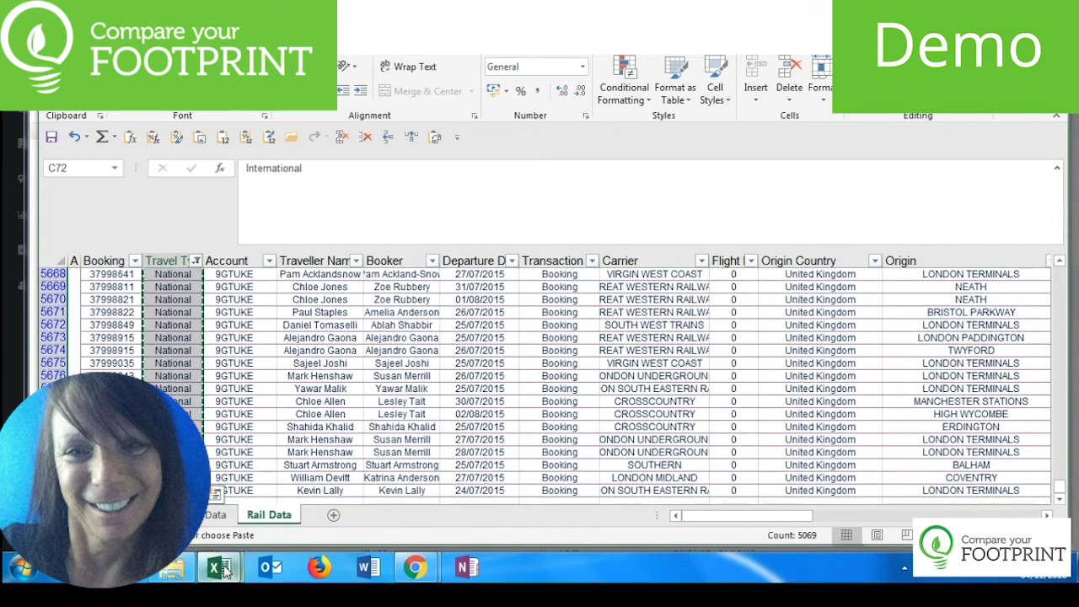
pyautogui.click(300, 453)
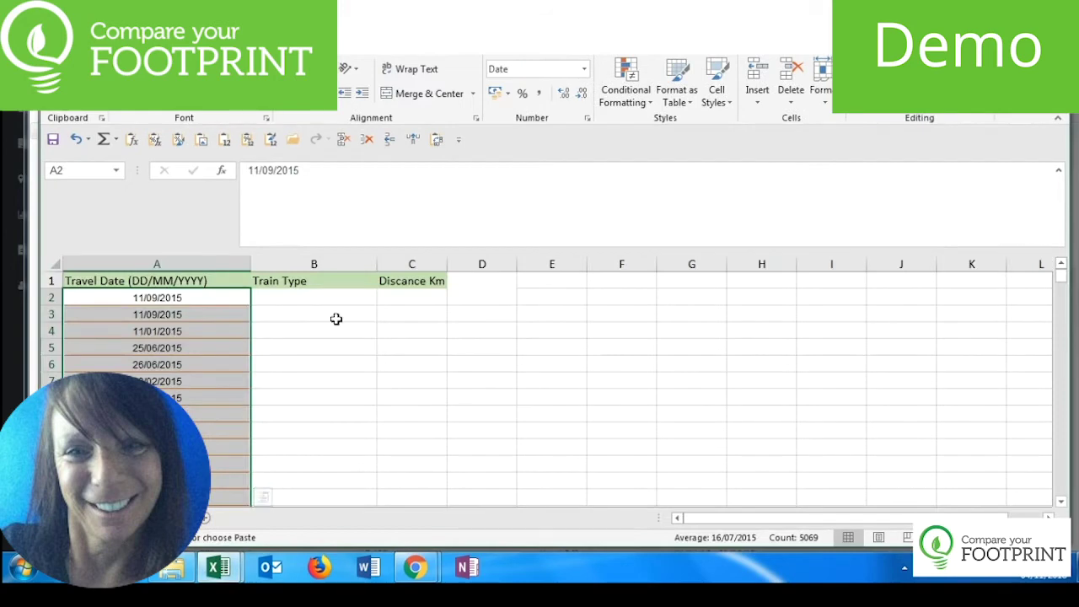
pyautogui.click(304, 291)
pyautogui.hotkey('ctrl', 'v')
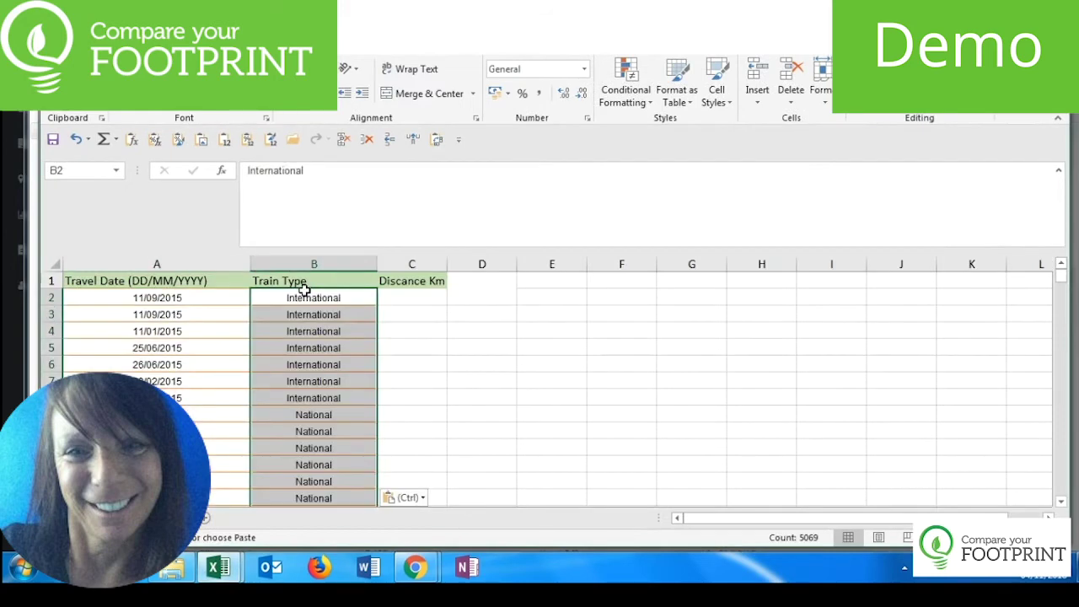
# - Copy the filtered Km entries from Q72 down in the Clarity workbook into the rail template's distance column from C2, and save the template
pyautogui.click(389, 300)
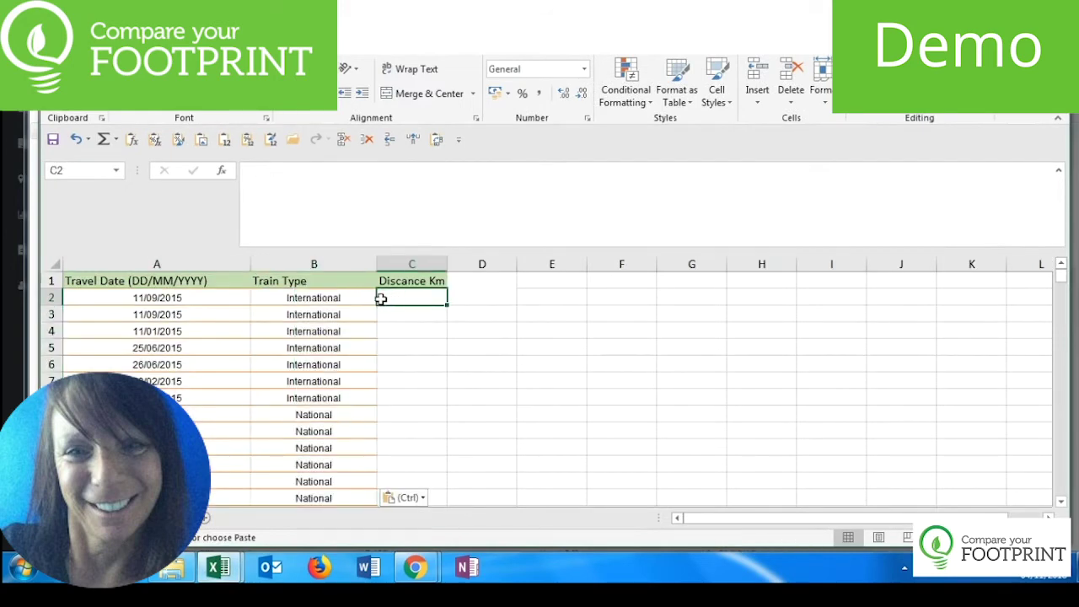
pyautogui.moveTo(216, 571)
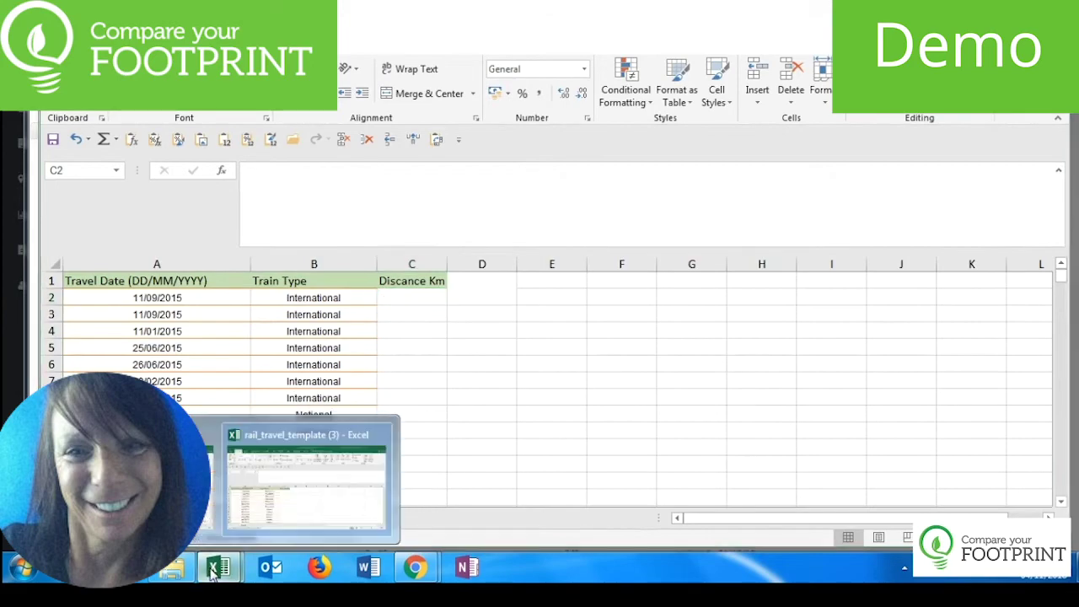
pyautogui.click(208, 460)
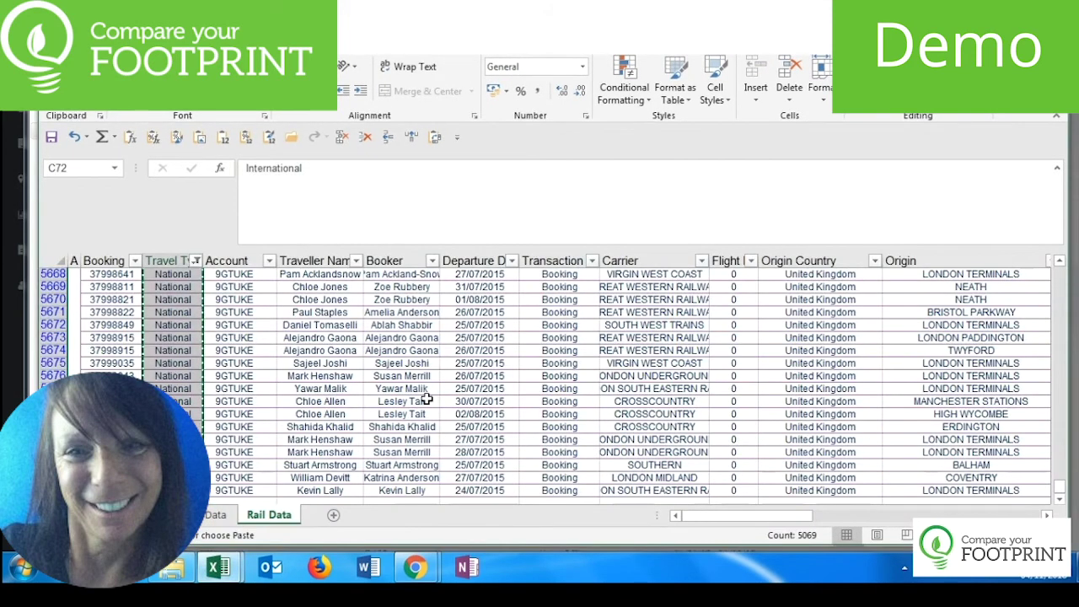
pyautogui.hotkey('ctrl', 'Home')
pyautogui.click(212, 346)
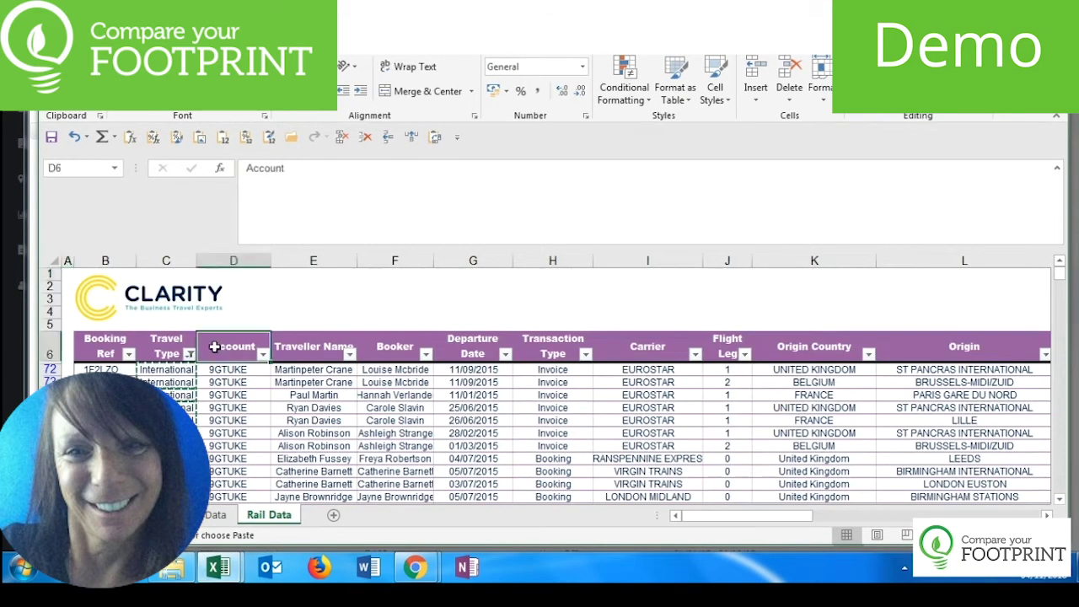
pyautogui.press('Right')
pyautogui.press('Right')
pyautogui.press('Right')
pyautogui.press('Right')
pyautogui.press('Right')
pyautogui.press('Right')
pyautogui.press('Right')
pyautogui.press('Right')
pyautogui.press('Right')
pyautogui.press('Right')
pyautogui.press('Right')
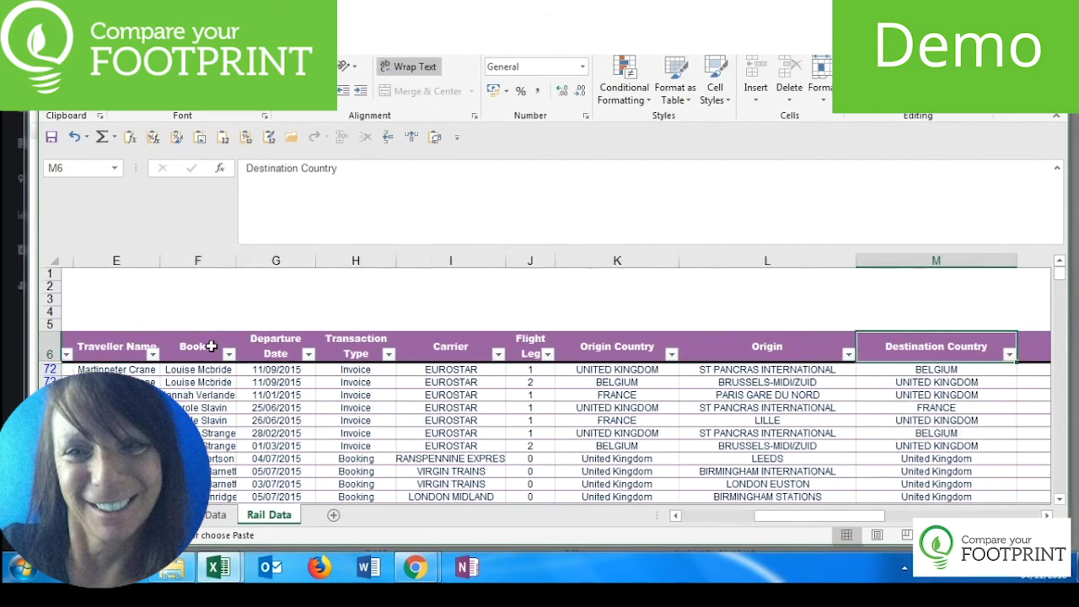
pyautogui.press('Right')
pyautogui.press('Right')
pyautogui.press('Right')
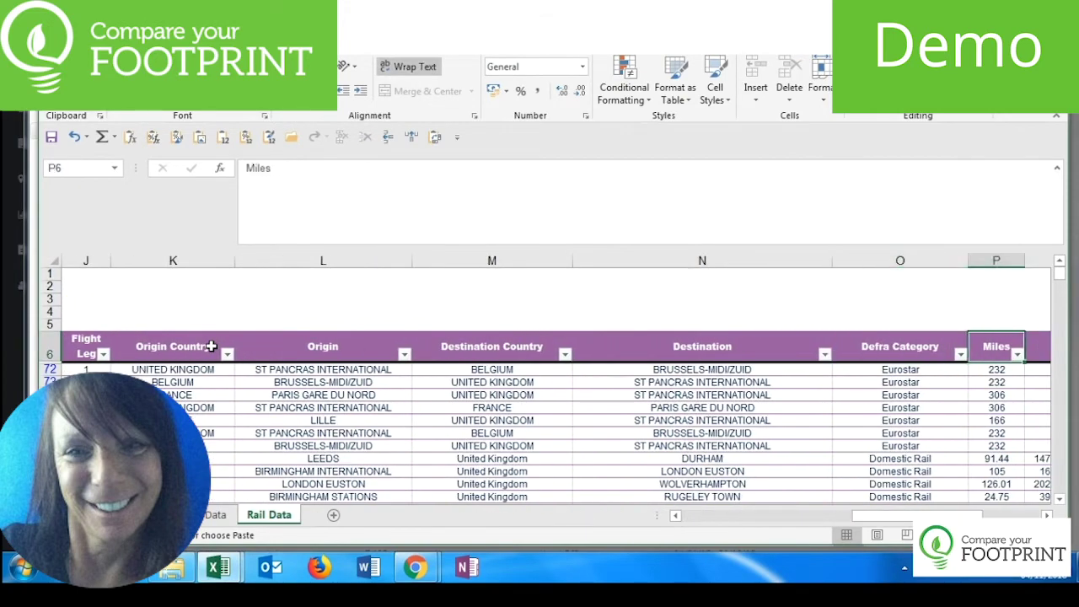
pyautogui.press('Left')
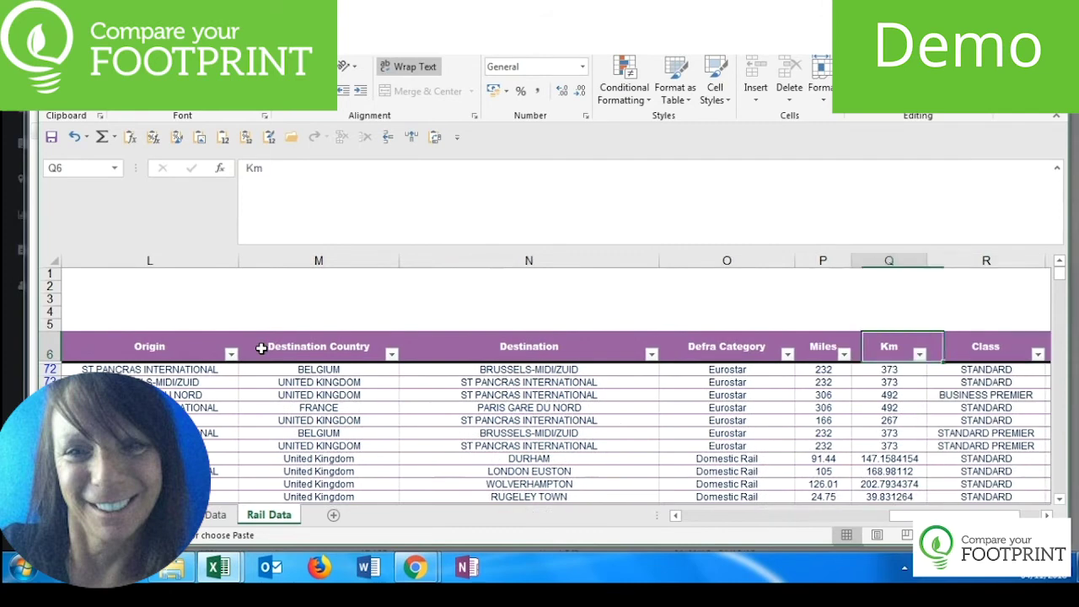
pyautogui.press('Down')
pyautogui.hotkey('ctrl', 'shift', 'Down')
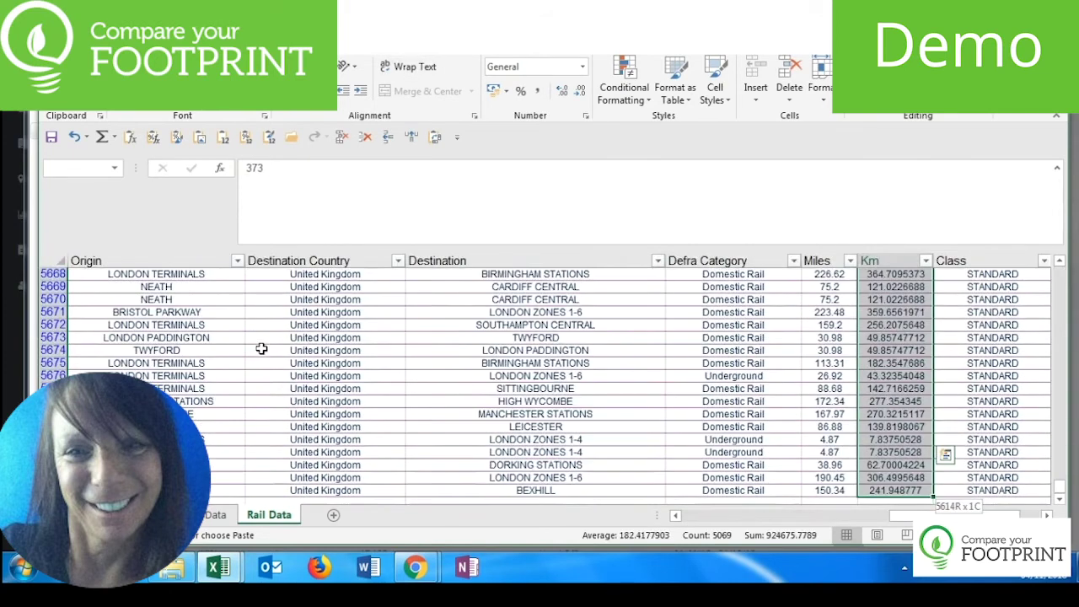
pyautogui.hotkey('ctrl', 'c')
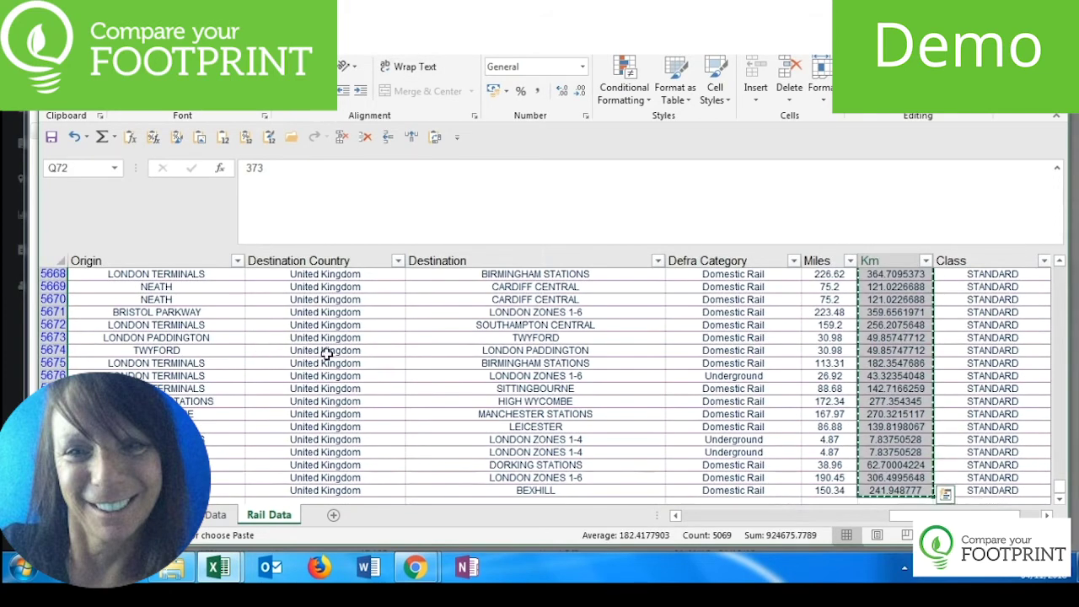
pyautogui.click(218, 567)
pyautogui.click(291, 510)
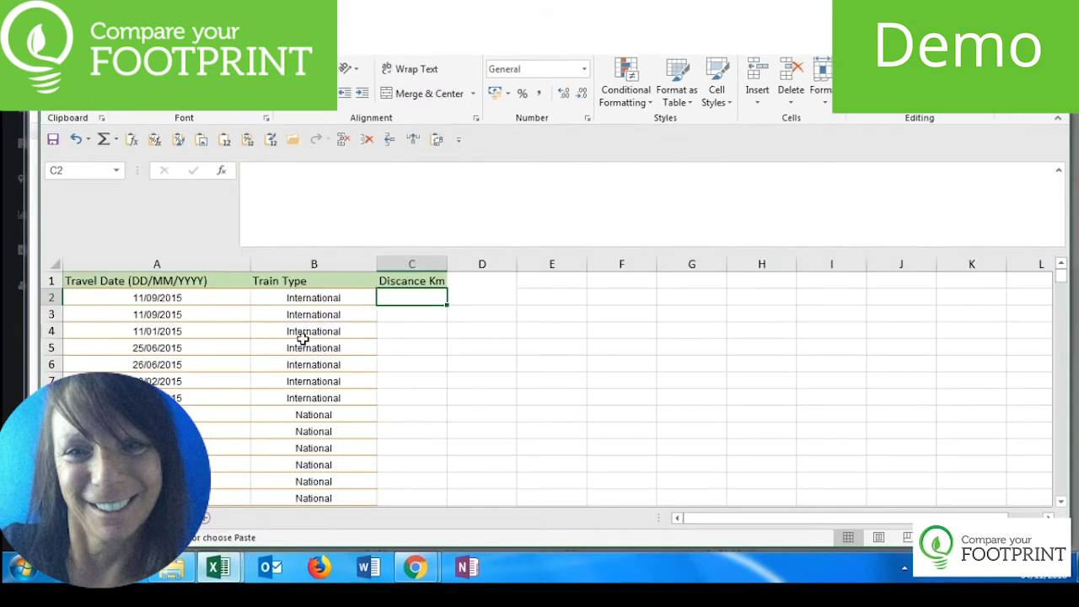
pyautogui.hotkey('ctrl', 'v')
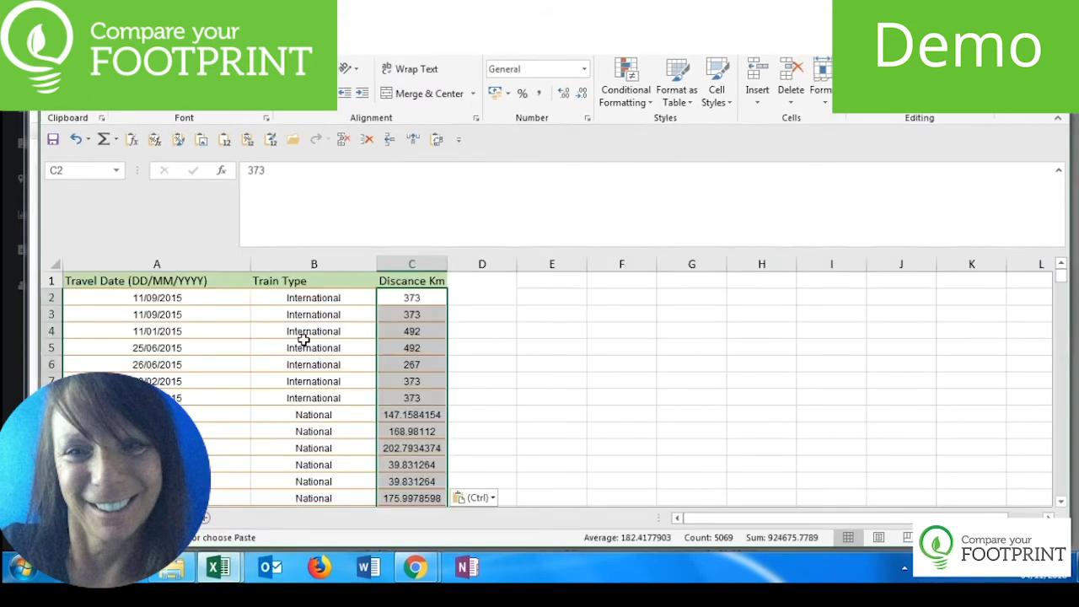
pyautogui.click(52, 140)
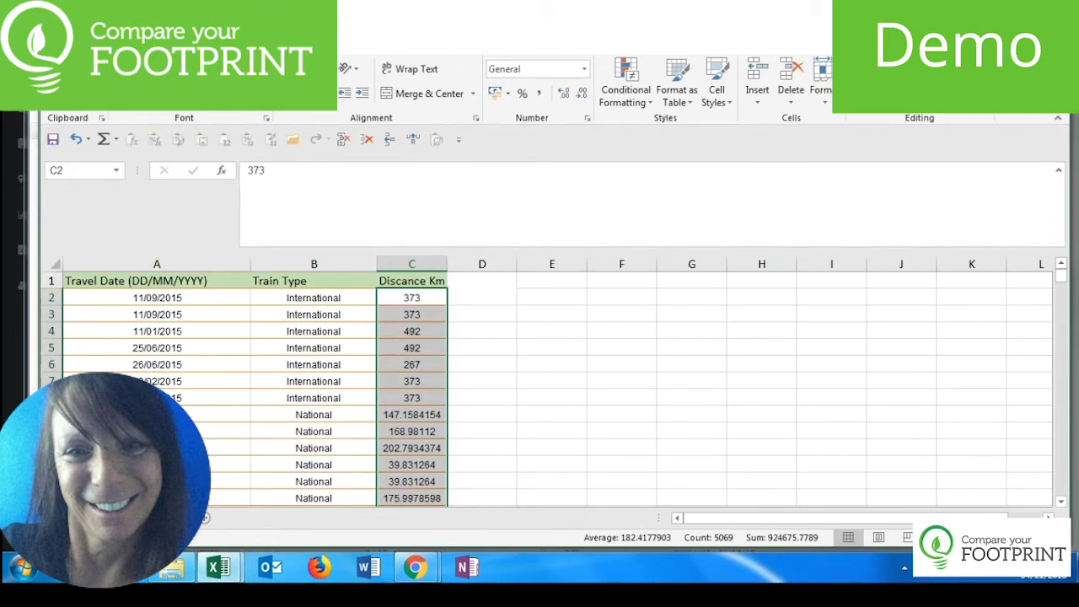
# - Switch to Chrome's Usage page, upload rail_travel_template (3) for Head Office's Rail Travel and start the import
pyautogui.click(415, 567)
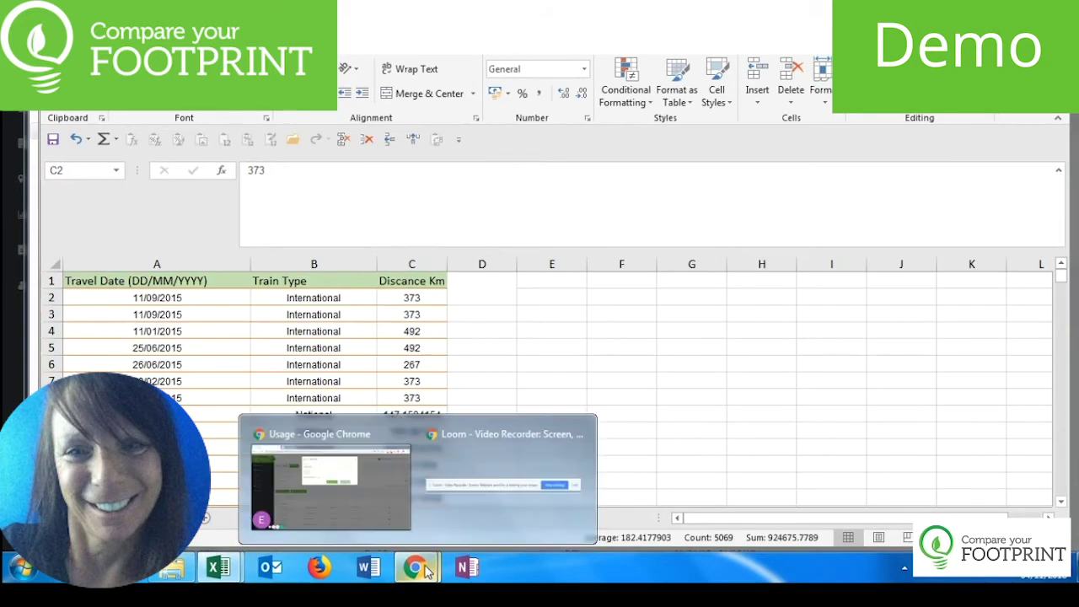
pyautogui.click(356, 495)
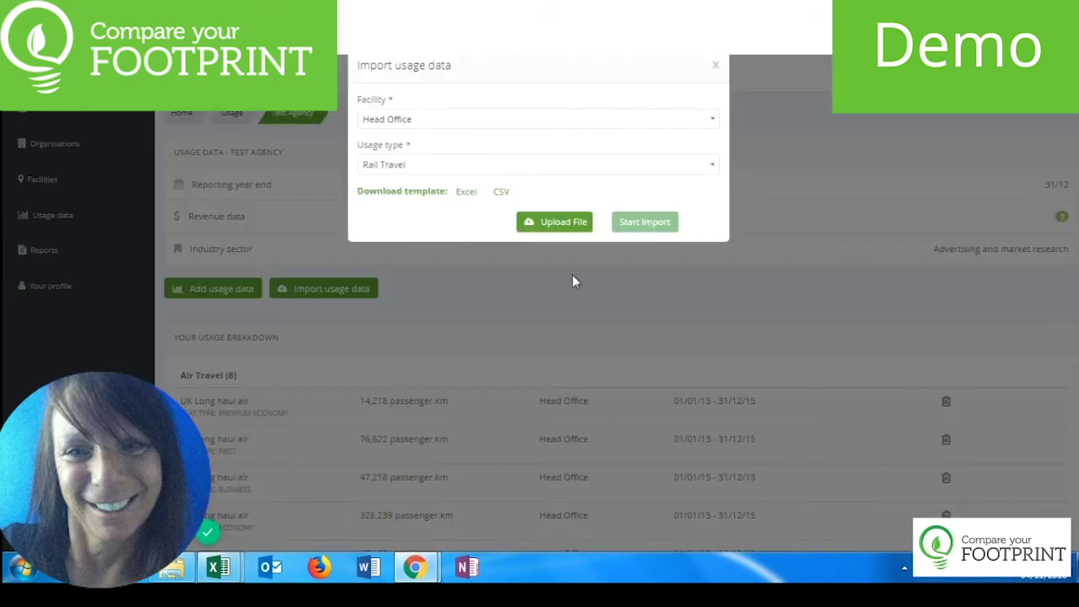
pyautogui.click(556, 223)
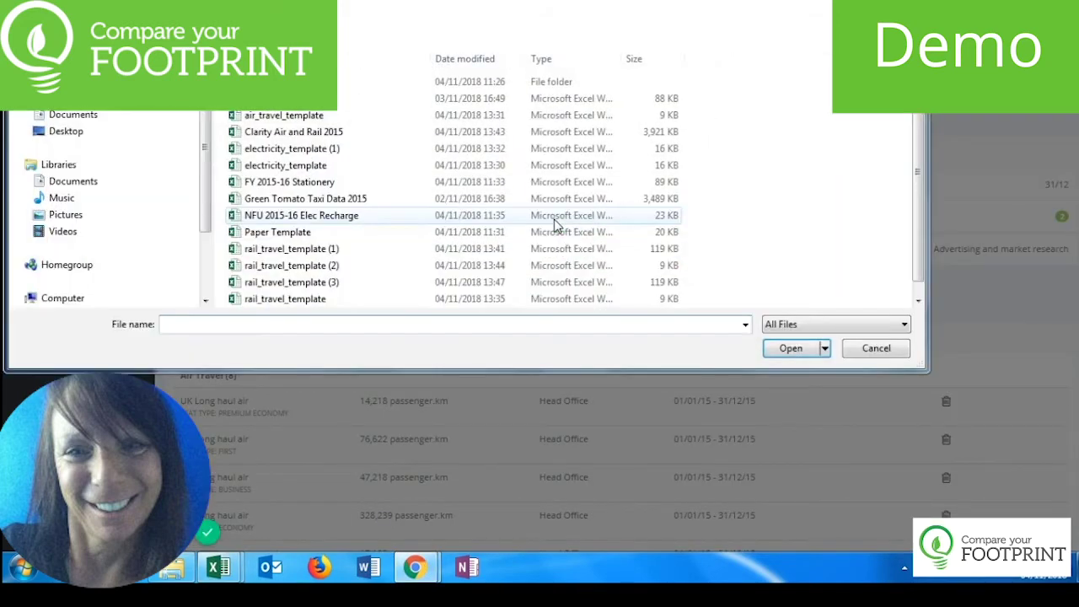
pyautogui.click(311, 281)
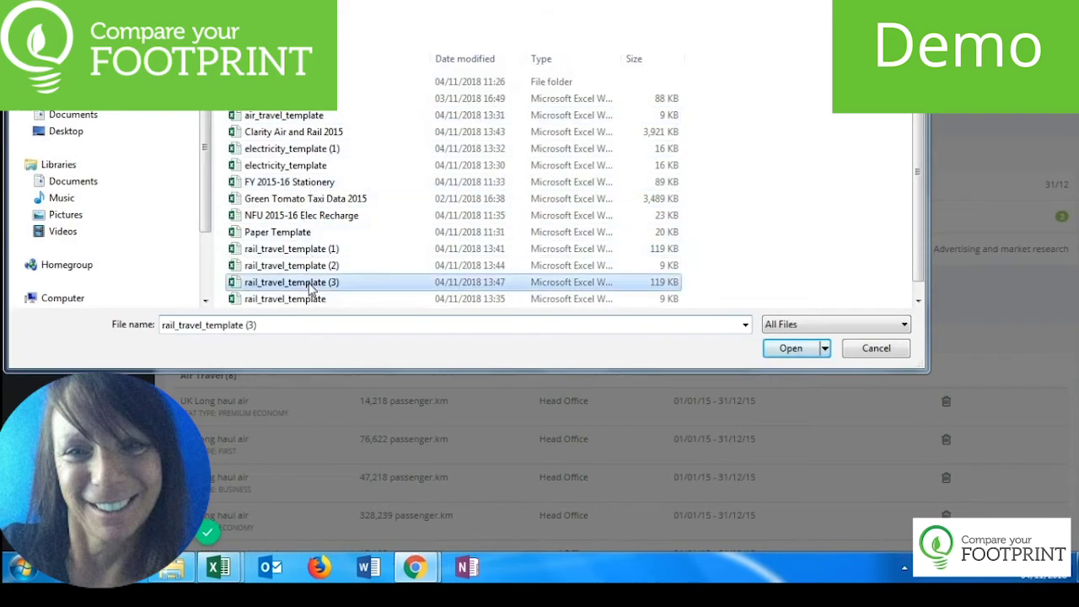
pyautogui.click(785, 347)
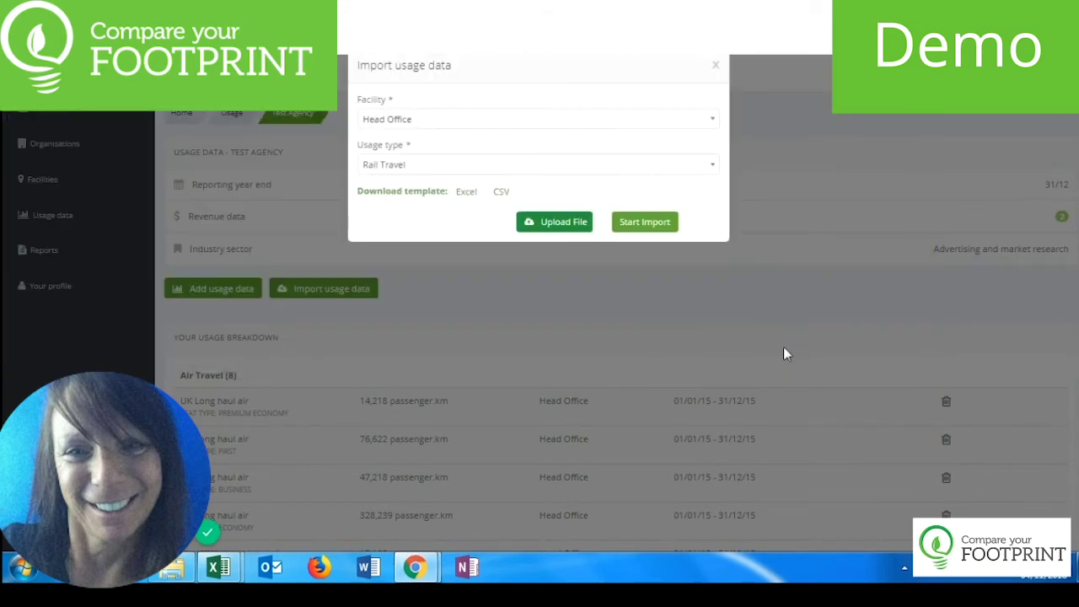
pyautogui.click(654, 226)
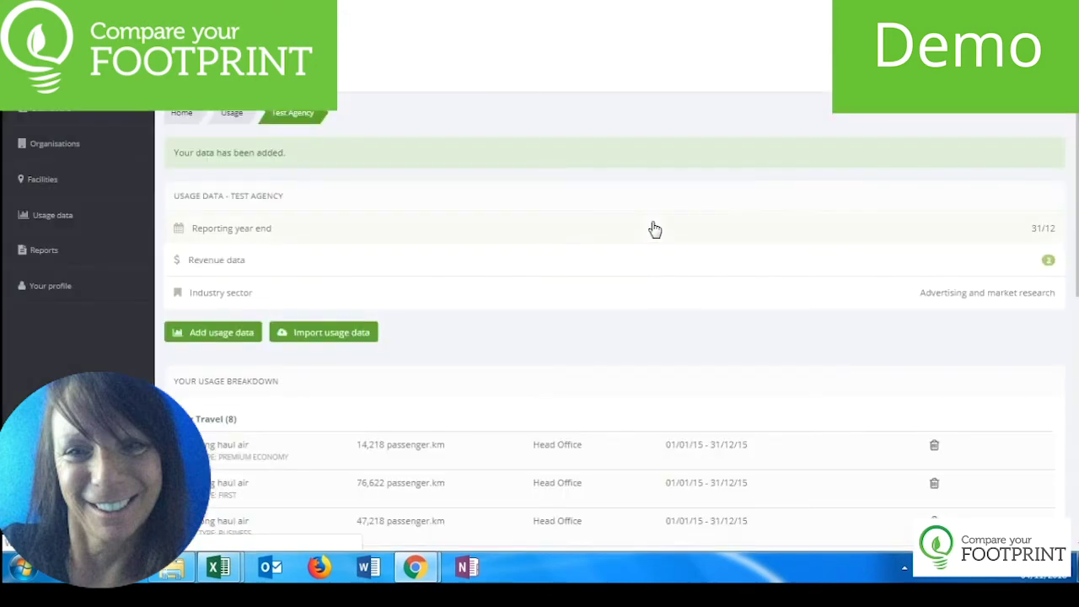
# - Review Test Agency's usage breakdown down to the Rail Travel entries
pyautogui.scroll(-5, 588, 359)
pyautogui.scroll(-3, 591, 361)
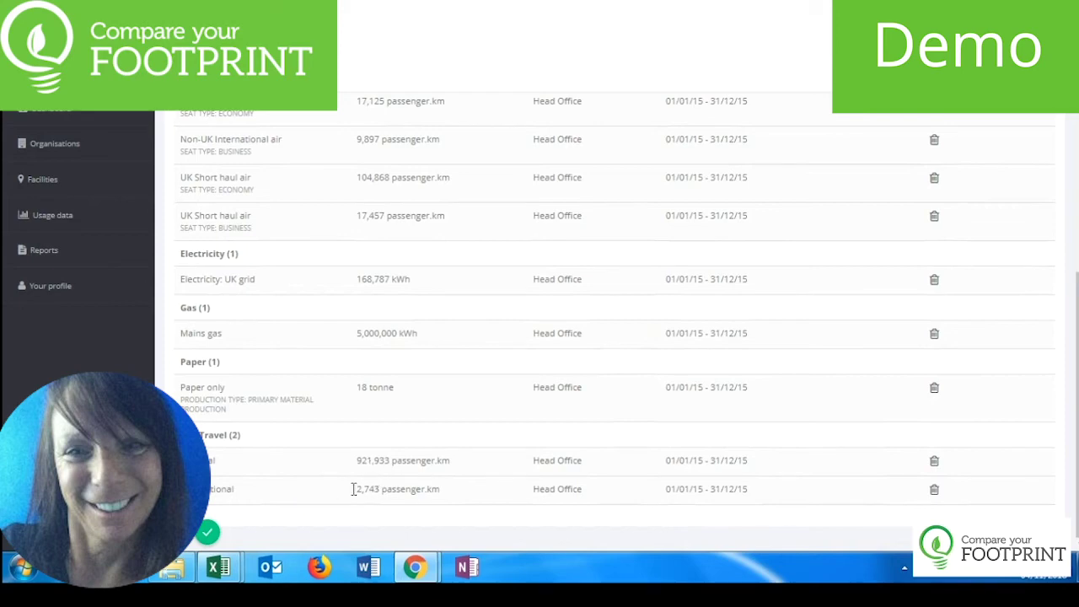
pyautogui.scroll(5, 324, 492)
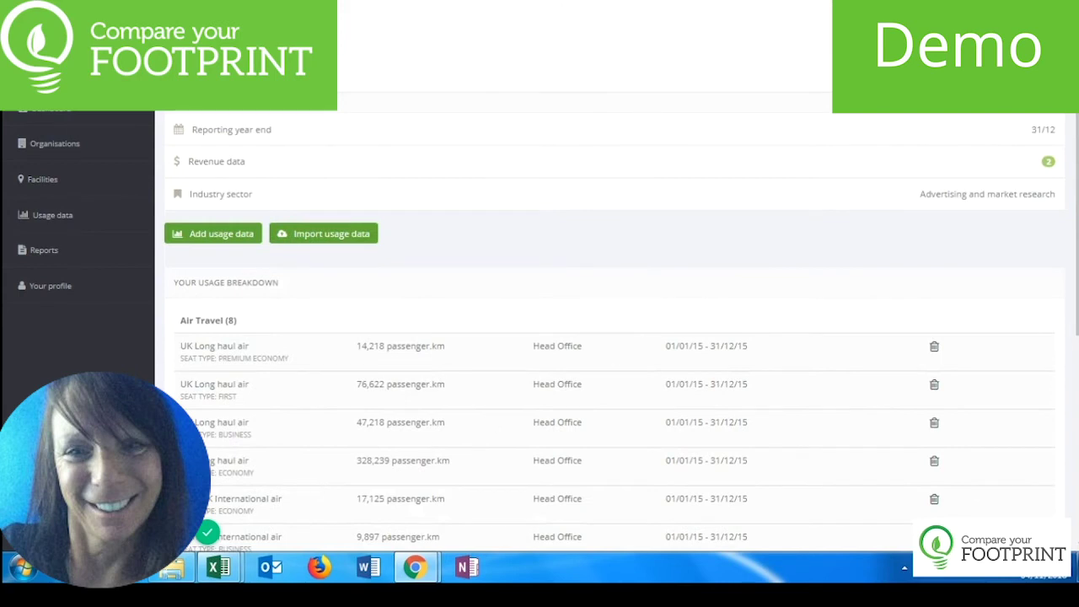
pyautogui.scroll(1, 333, 379)
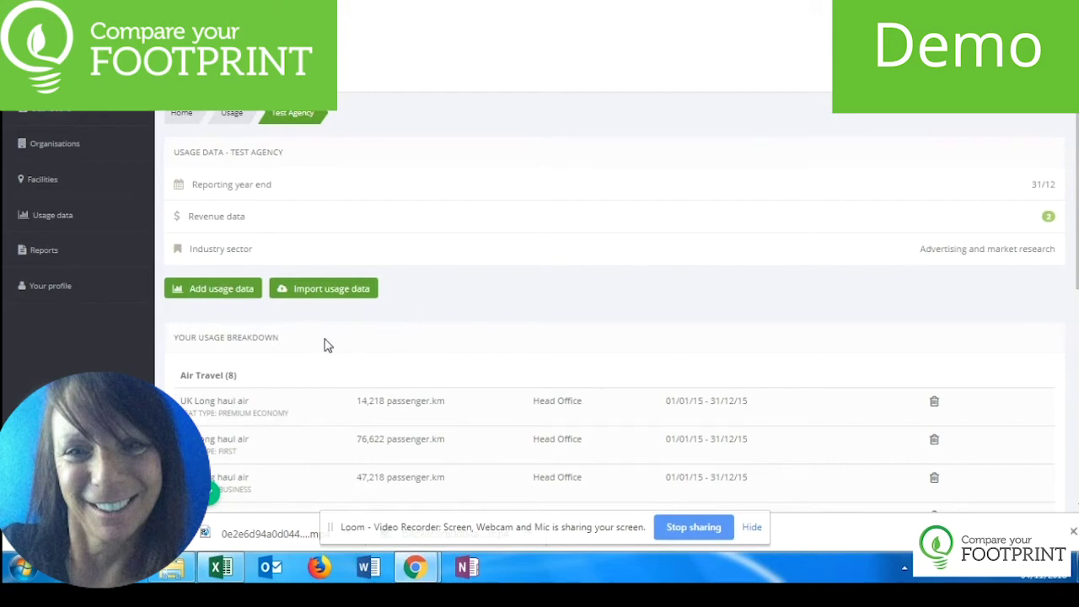
# - Start a new usage data import for Head Office with usage type Electricity and download its Excel template
pyautogui.click(327, 291)
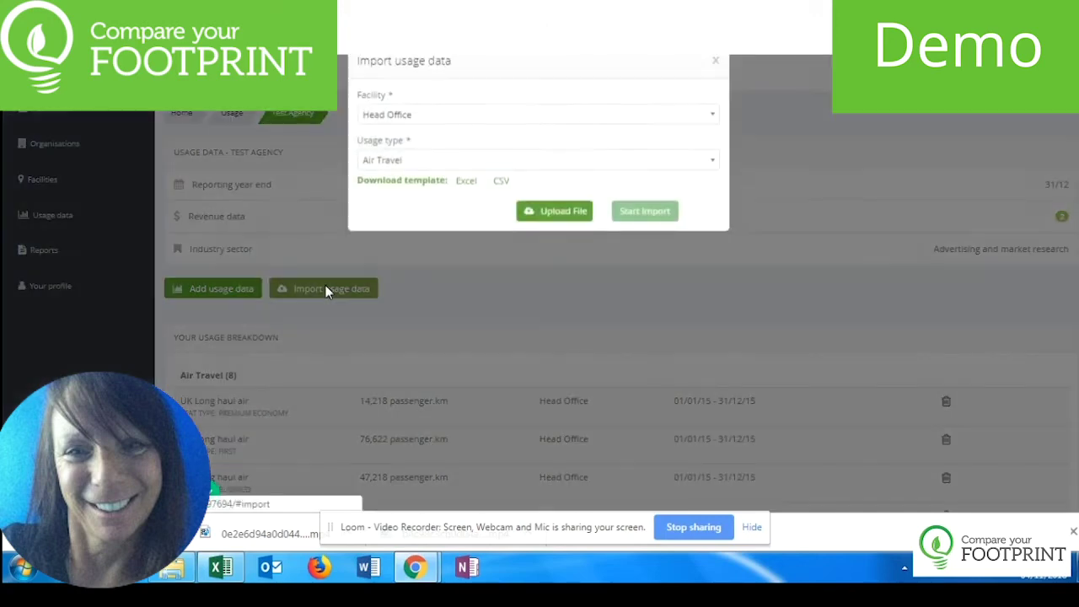
pyautogui.click(707, 171)
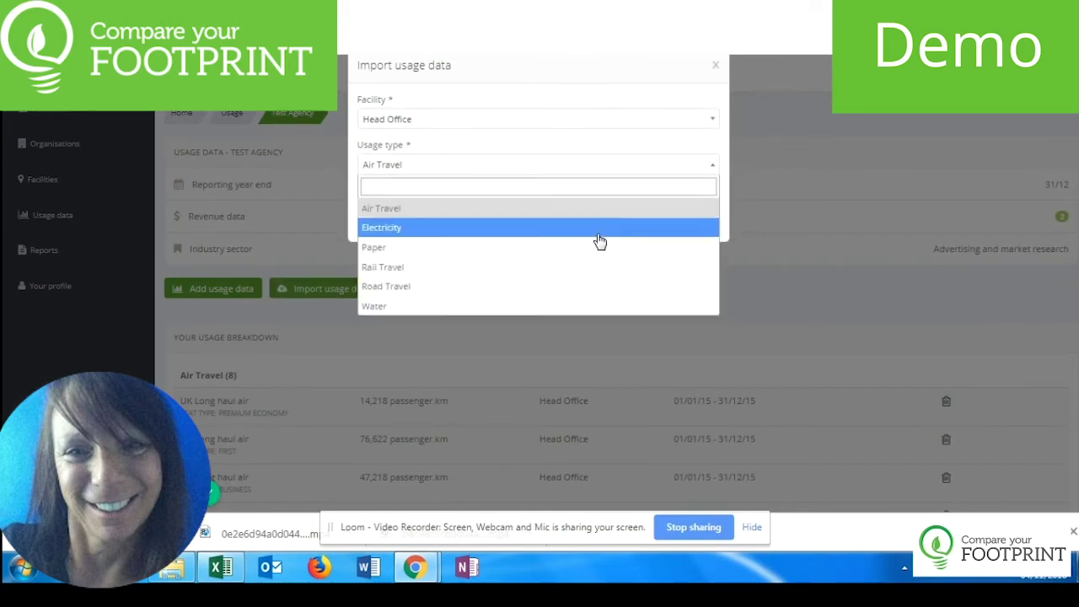
pyautogui.click(599, 228)
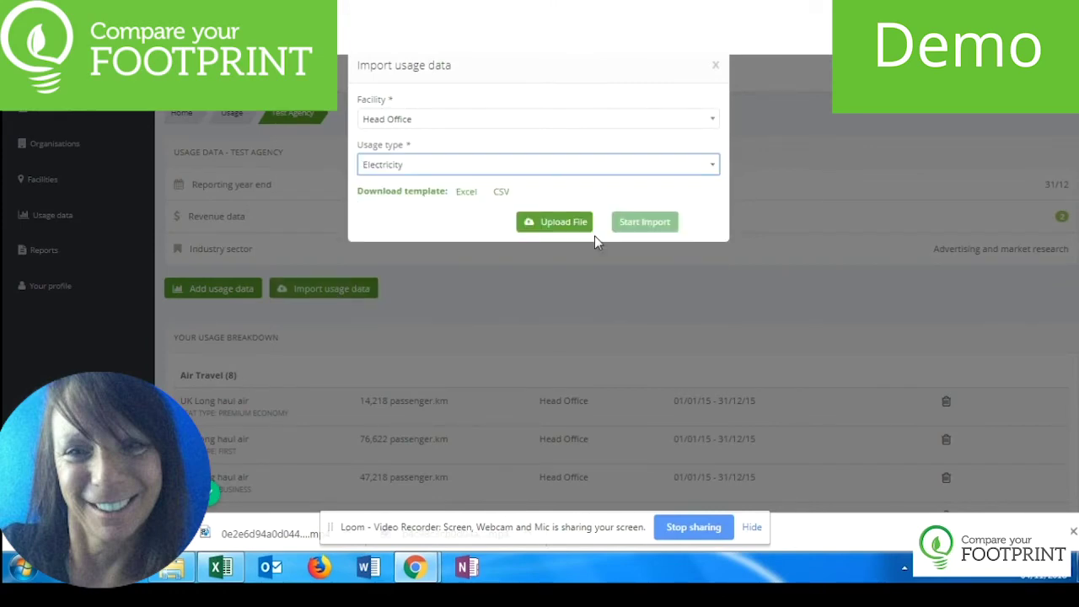
pyautogui.click(467, 193)
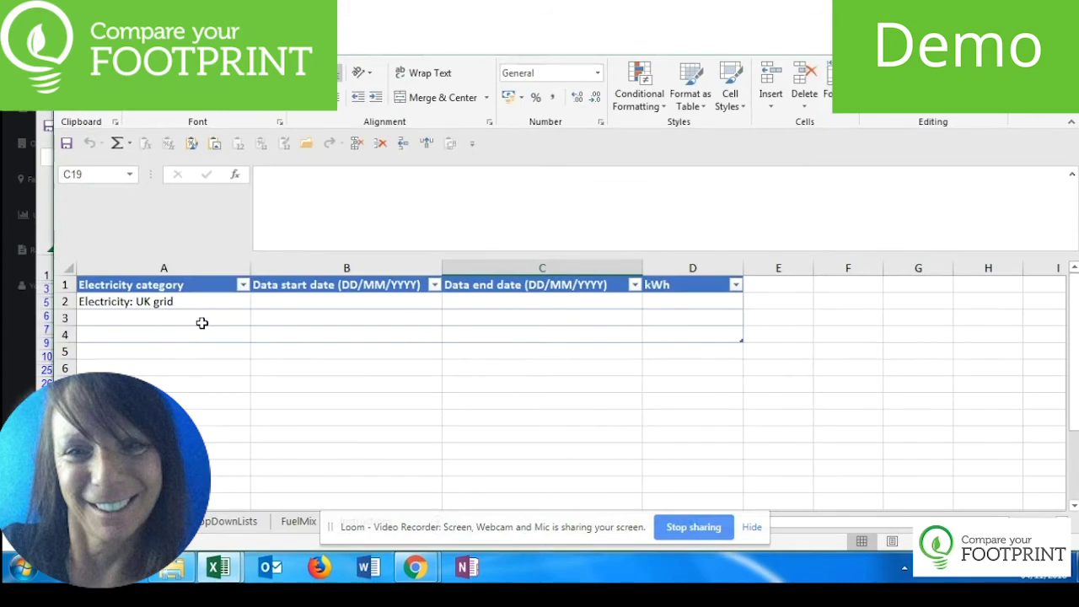
# - In the electricity template, choose Electricity: Portugal as the category in A2 and select the data start date cell B2
pyautogui.click(124, 303)
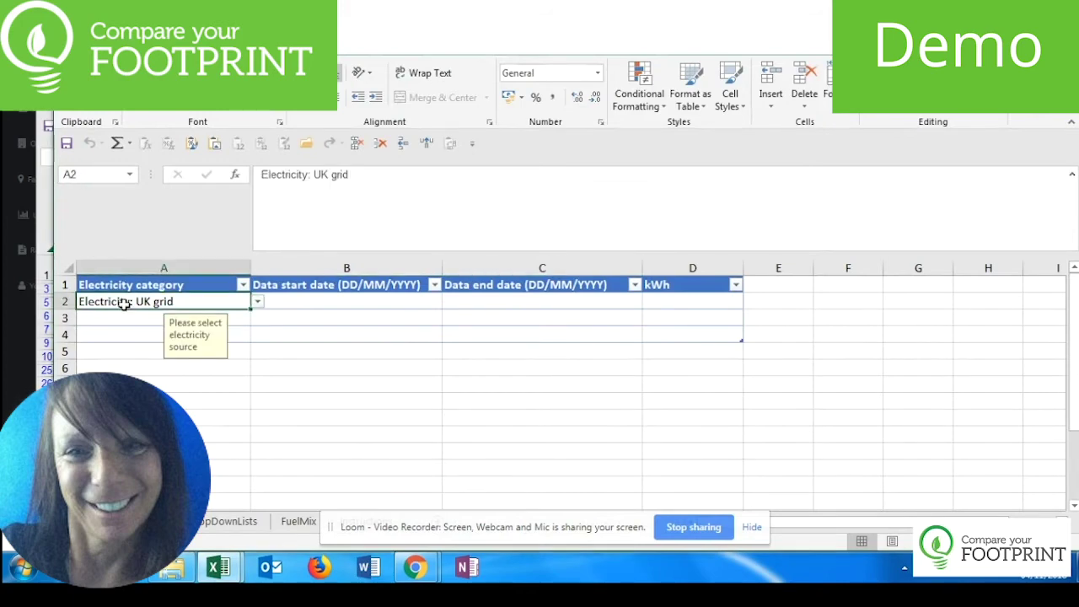
pyautogui.click(257, 302)
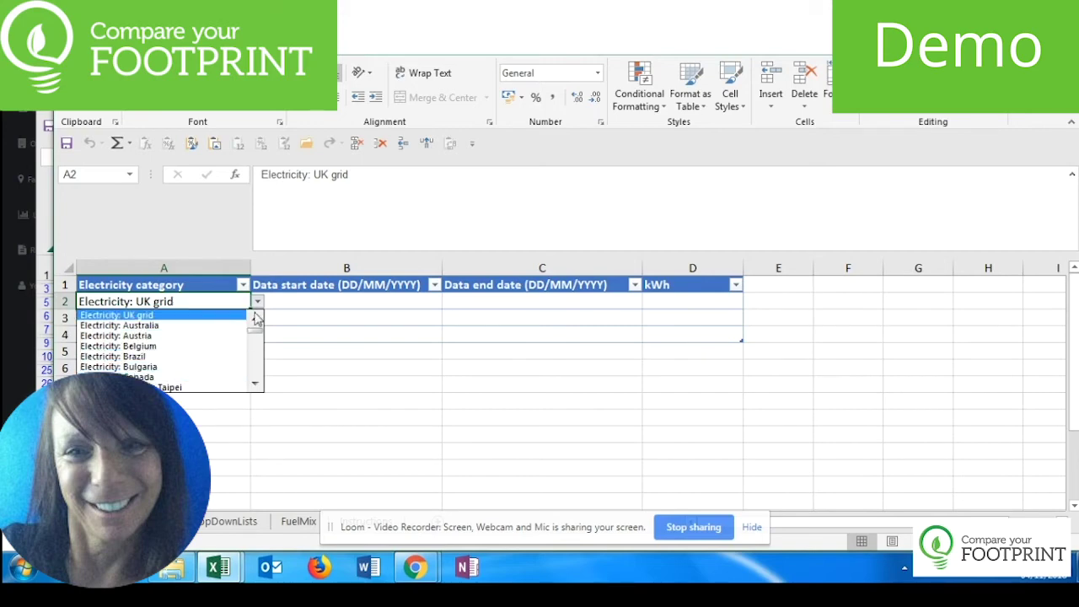
pyautogui.moveTo(257, 334); pyautogui.dragTo(258, 363)
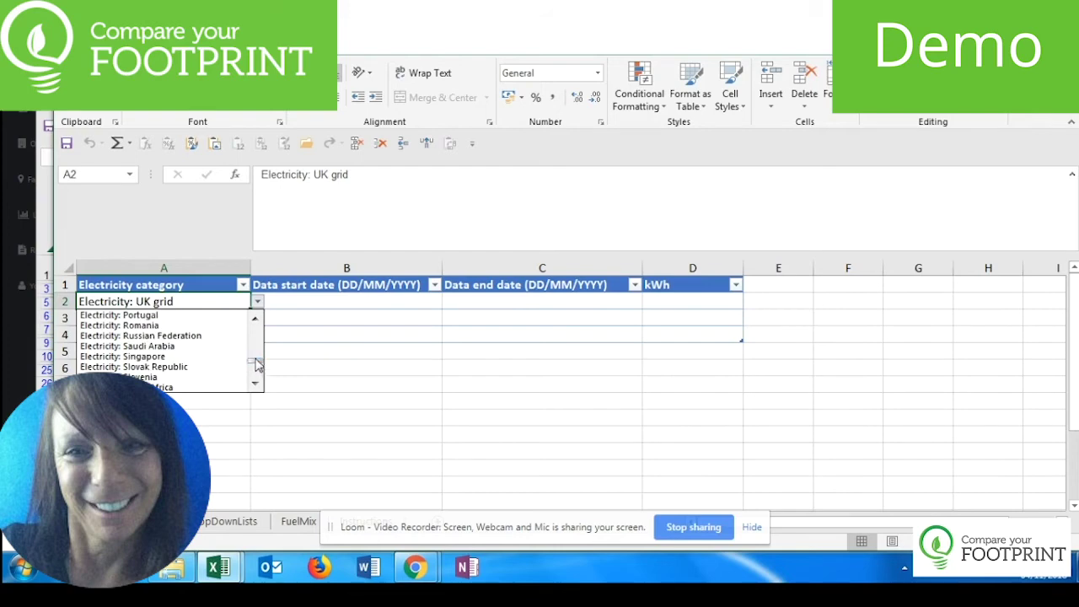
pyautogui.click(134, 314)
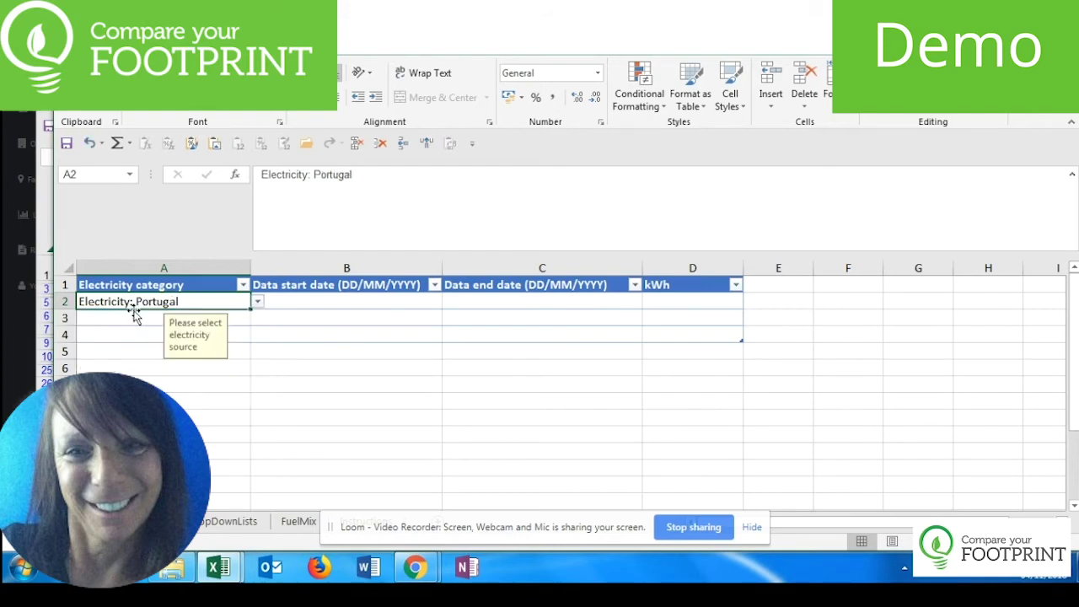
pyautogui.click(289, 302)
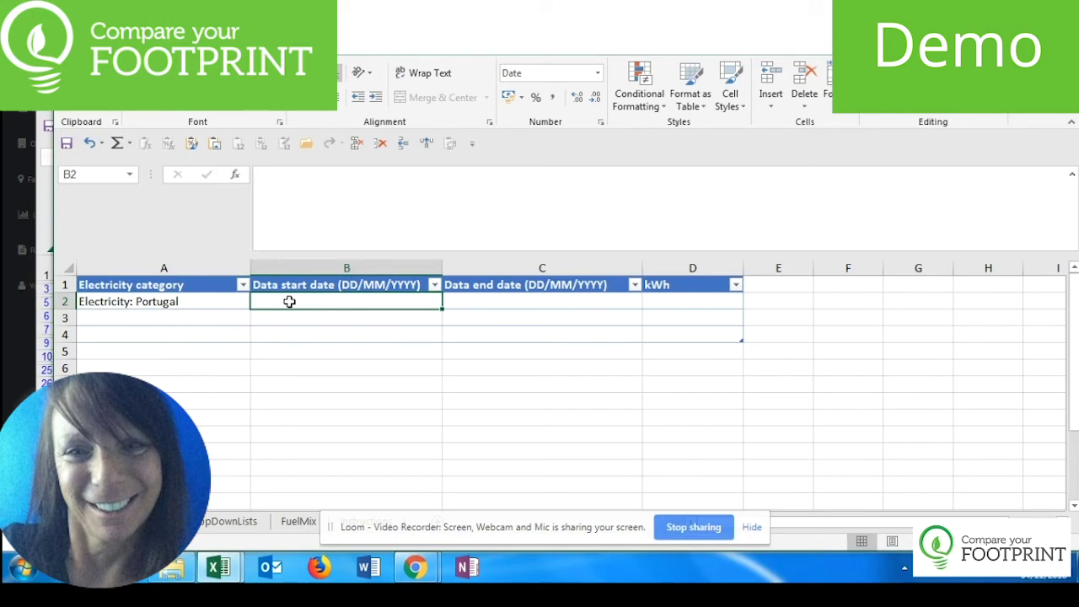
# - Enter 01/01/2015 as the data start date and 31/10/2015 as the end date for the Electricity: Portugal row
pyautogui.write('01/0')
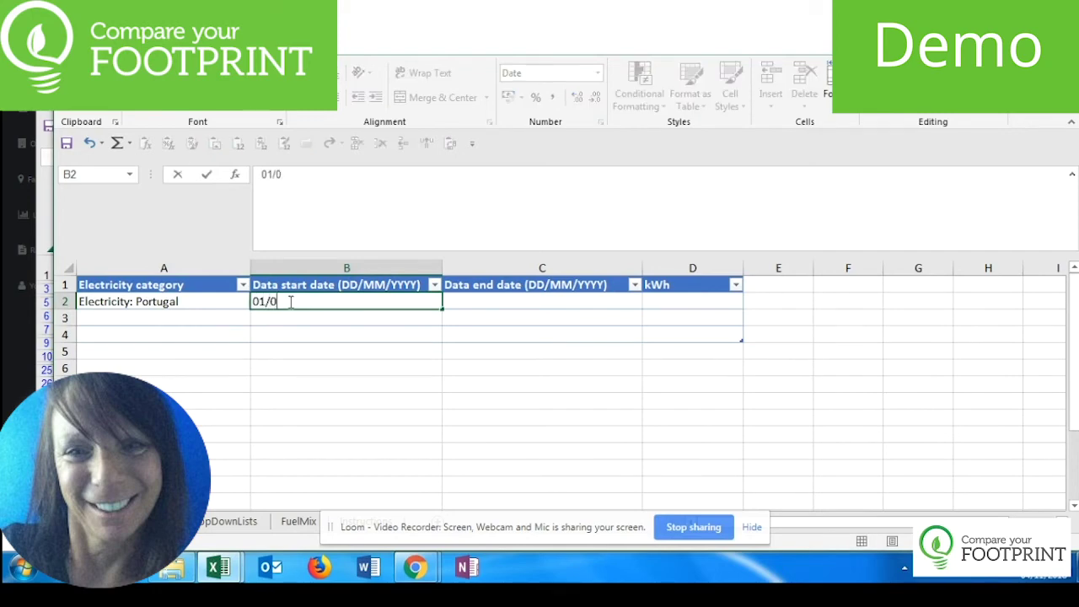
pyautogui.write('1/2015')
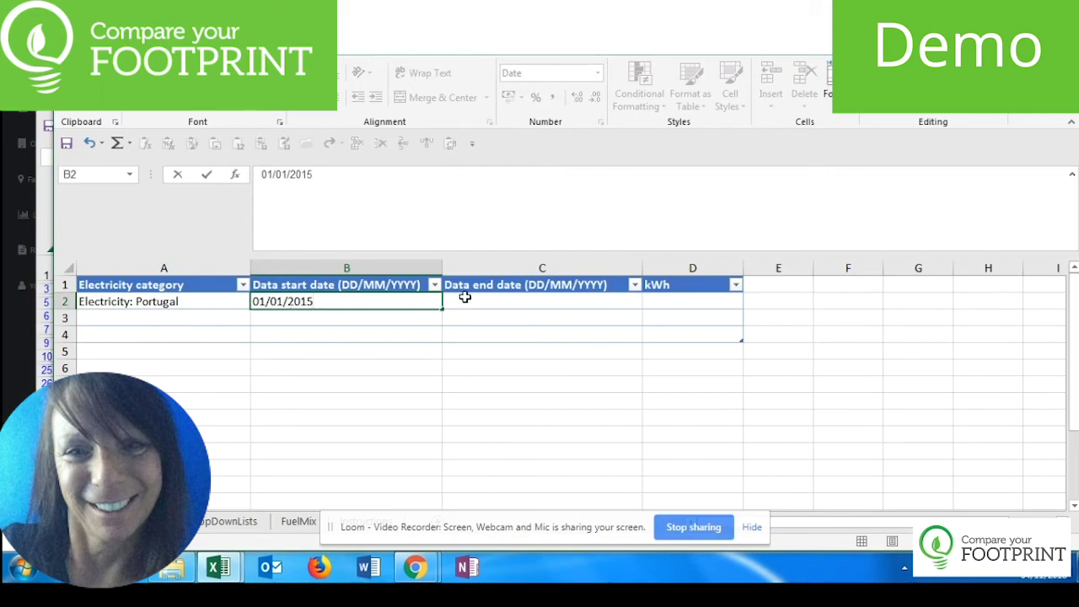
pyautogui.click(463, 297)
pyautogui.write('31/10/')
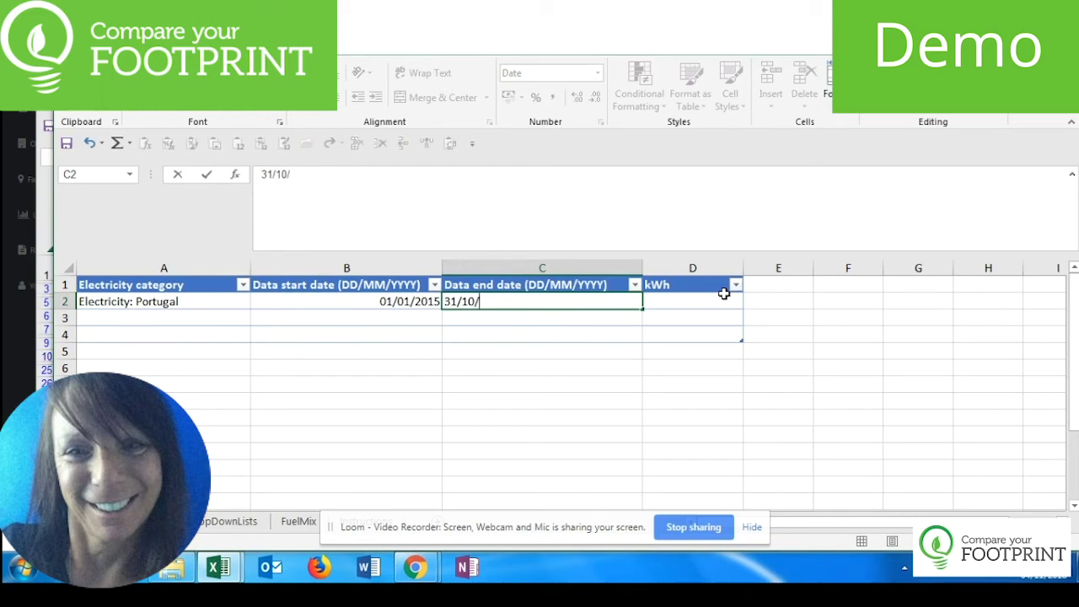
pyautogui.write('2015')
# - Enter 500000 as the kWh for the Electricity: Portugal row and save the electricity template
pyautogui.click(680, 300)
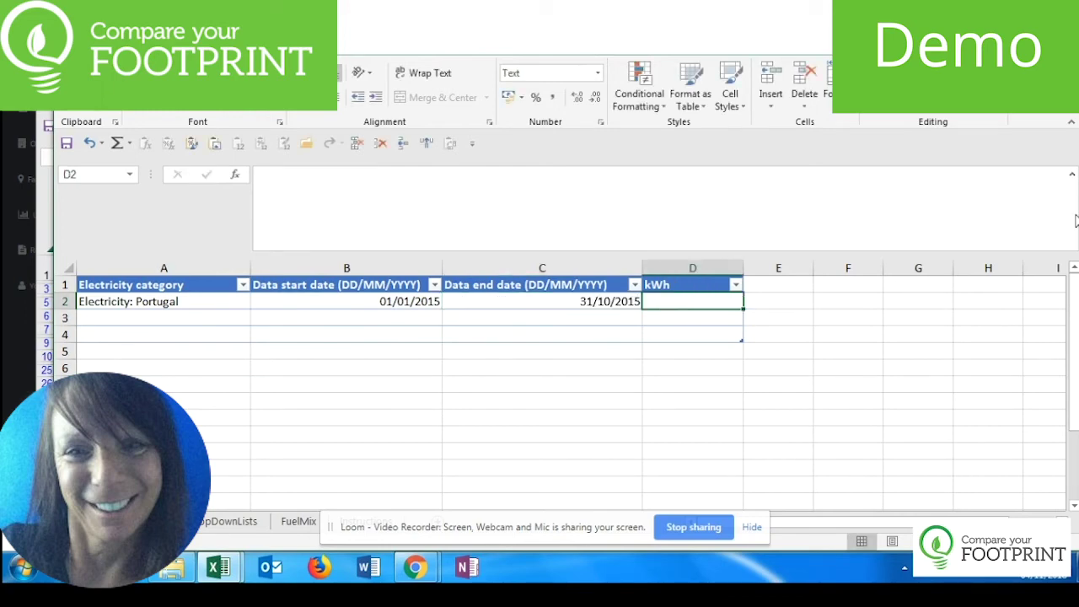
pyautogui.write('5')
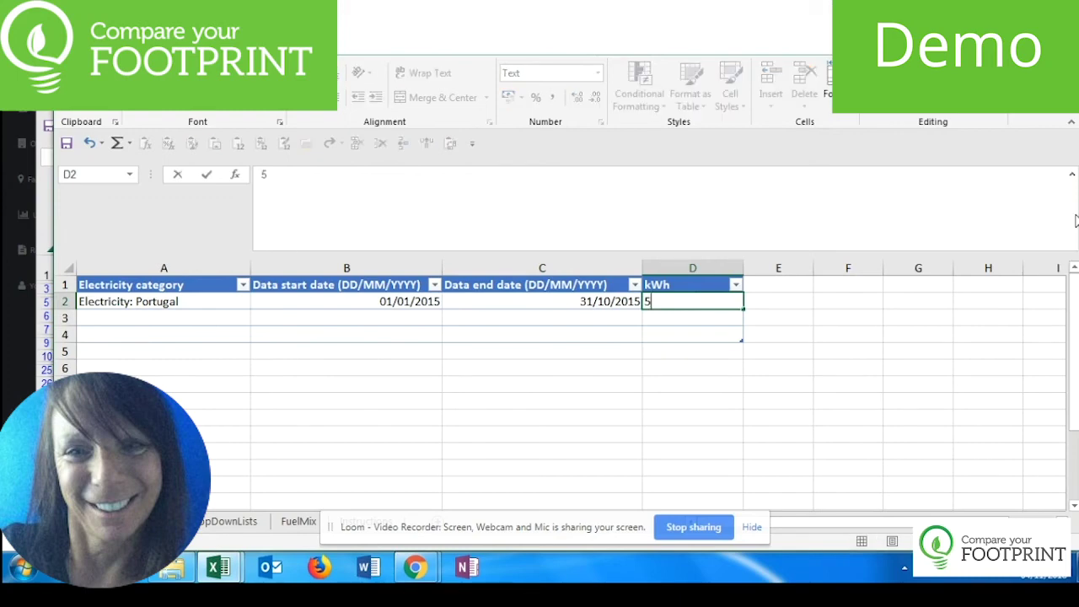
pyautogui.write('00000')
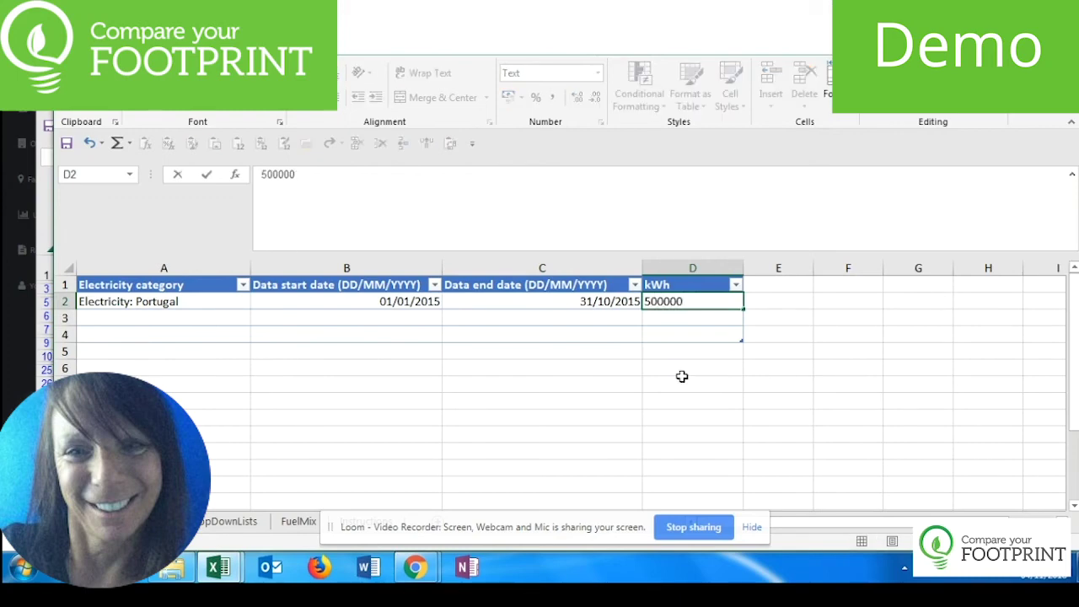
pyautogui.click(663, 403)
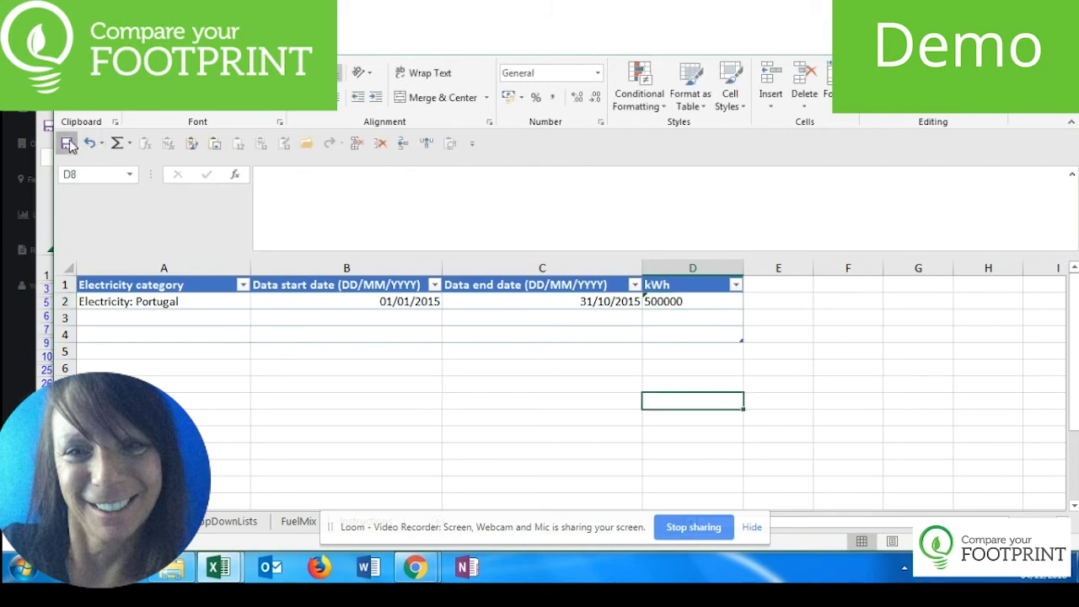
# - Switch to Chrome's Usage page, upload electricity_template for Head Office's Electricity usage and start the import
pyautogui.moveTo(410, 580)
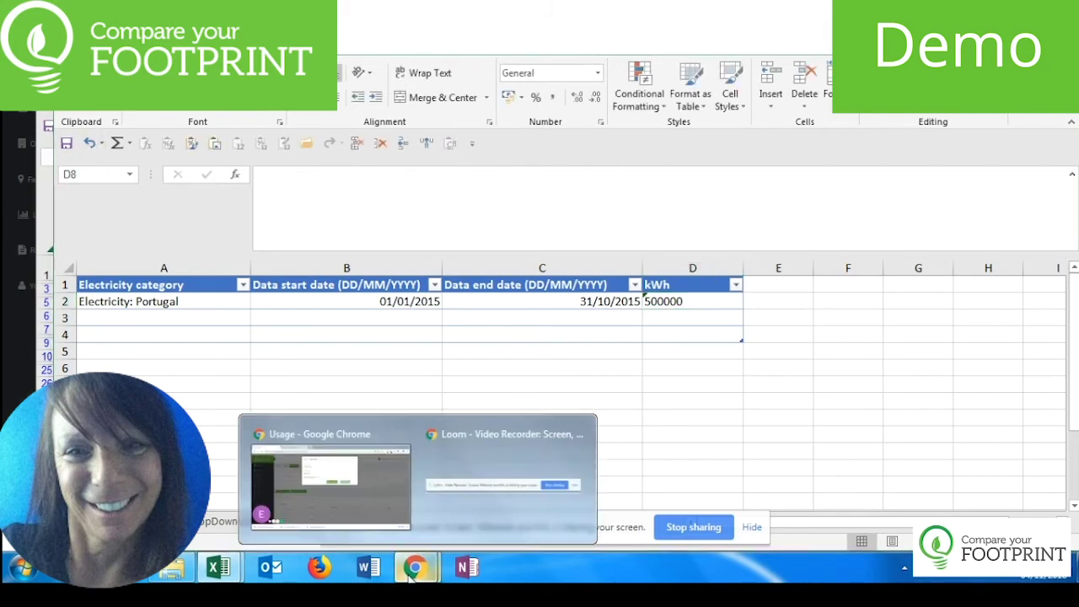
pyautogui.click(341, 509)
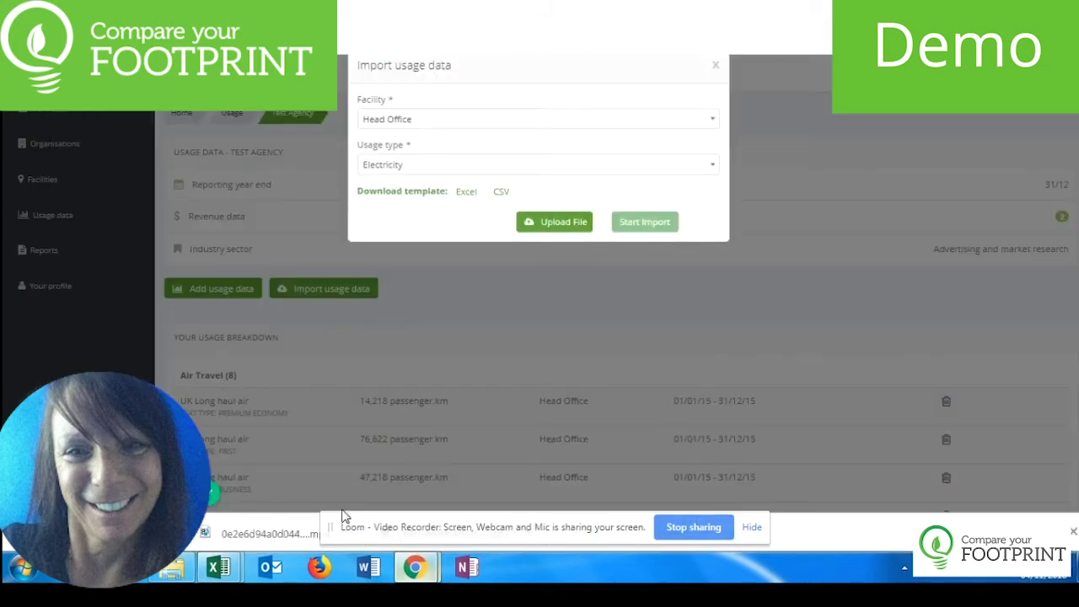
pyautogui.click(546, 224)
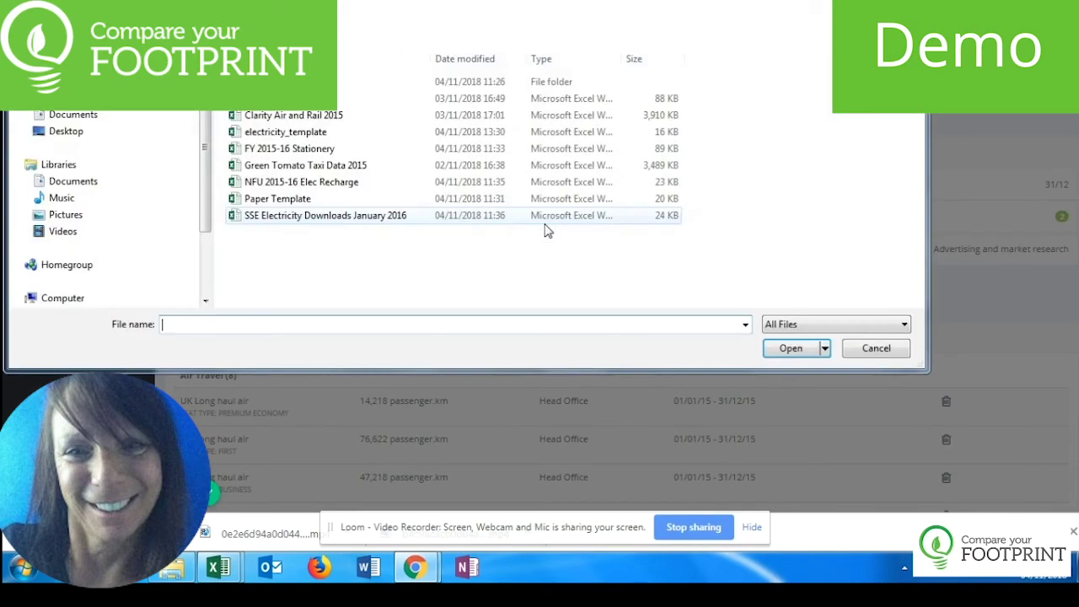
pyautogui.click(336, 134)
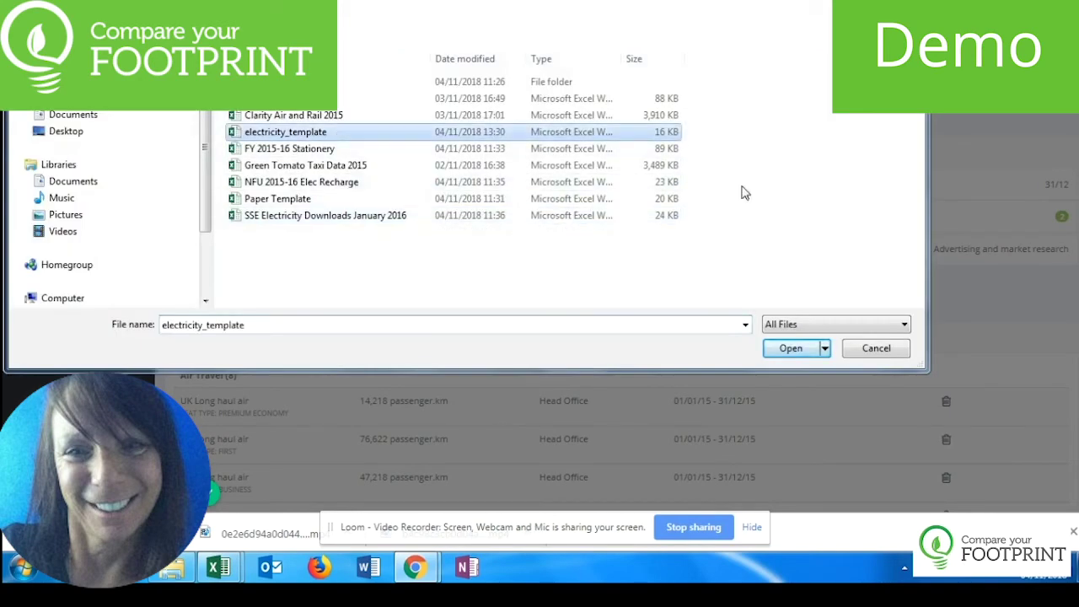
pyautogui.click(791, 348)
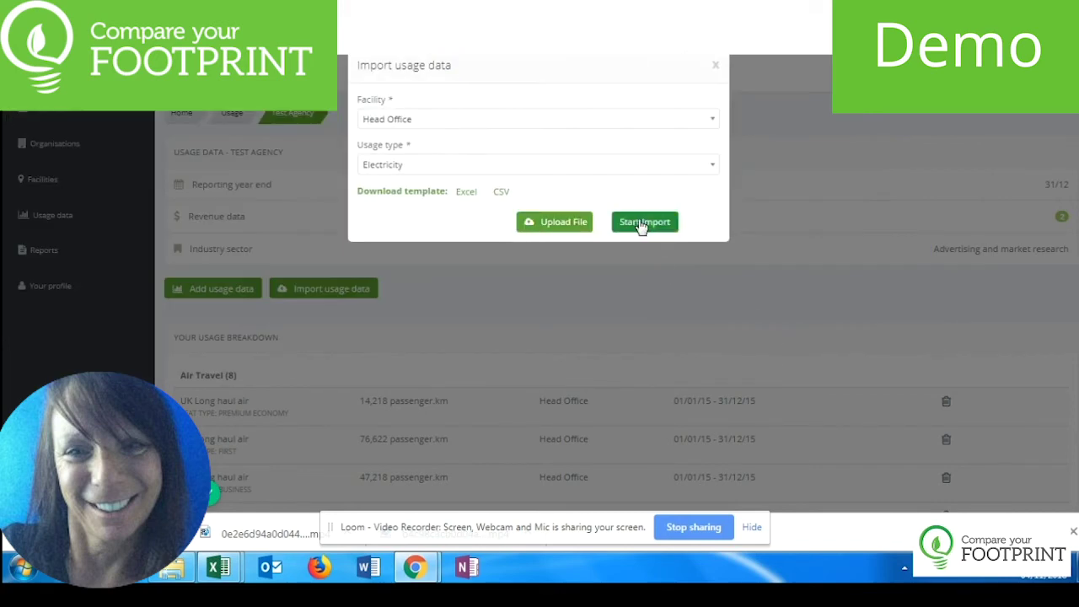
pyautogui.click(642, 227)
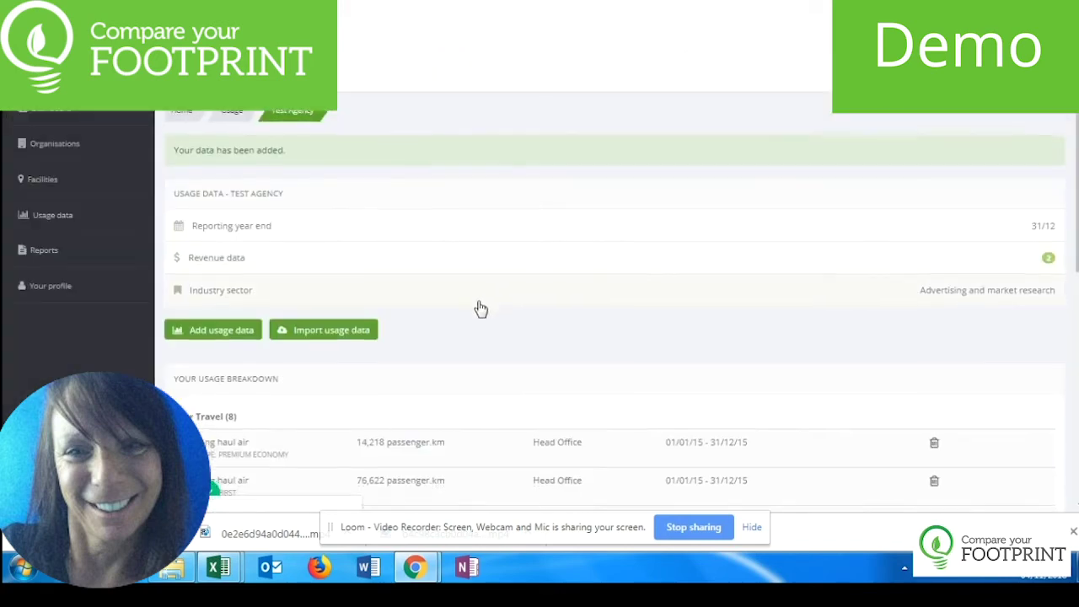
# - Delete both Electricity: Portugal entries, 500,000 kWh and 1,555,555 kWh, from Test Agency's usage breakdown
pyautogui.scroll(-5, 481, 310)
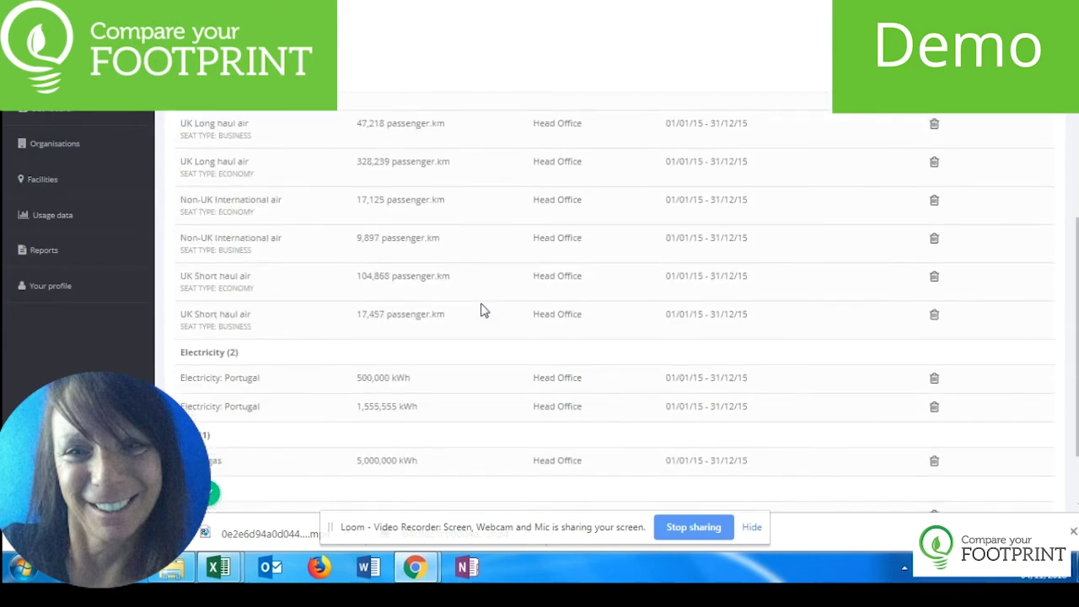
pyautogui.scroll(-2, 480, 310)
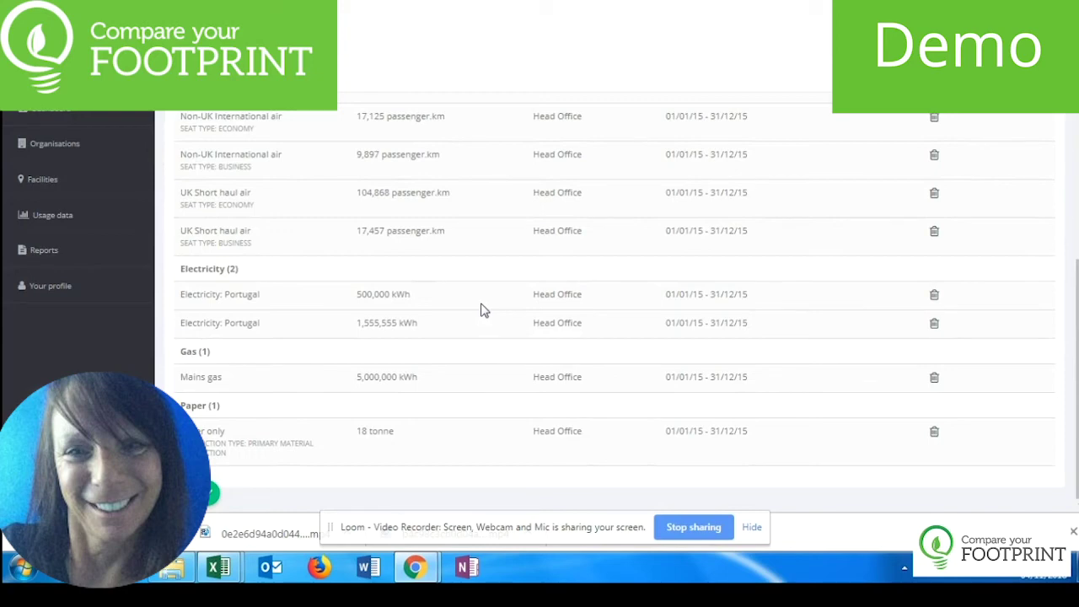
pyautogui.click(934, 295)
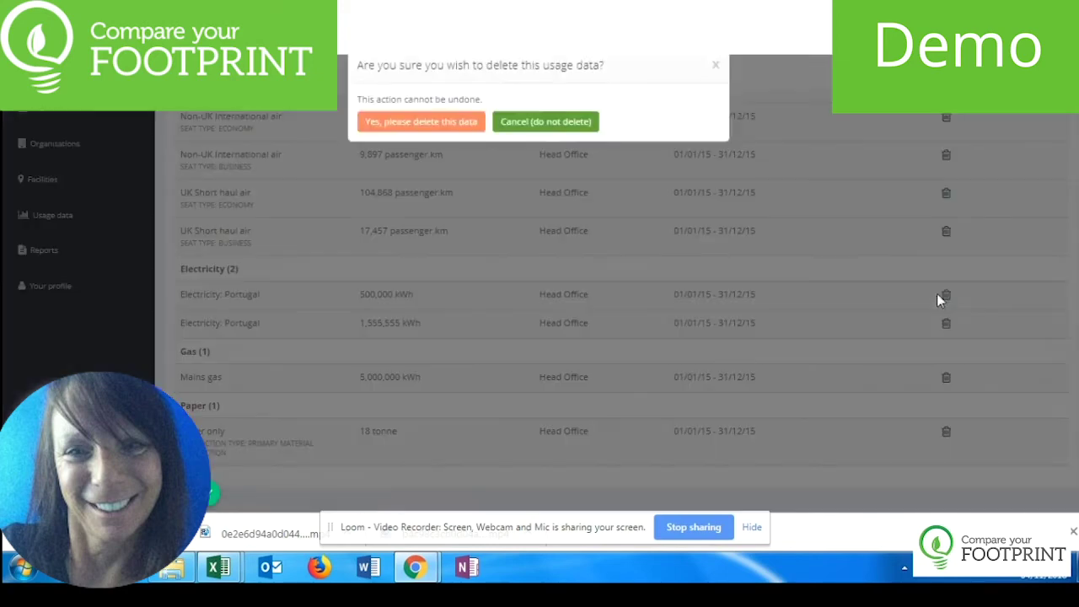
pyautogui.click(421, 122)
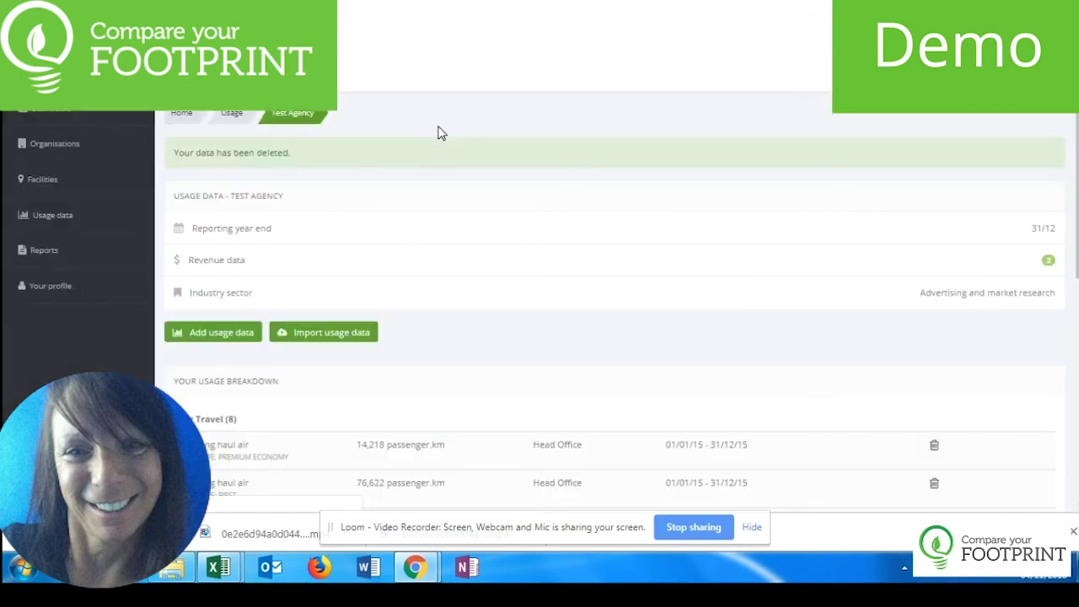
pyautogui.scroll(-5, 771, 317)
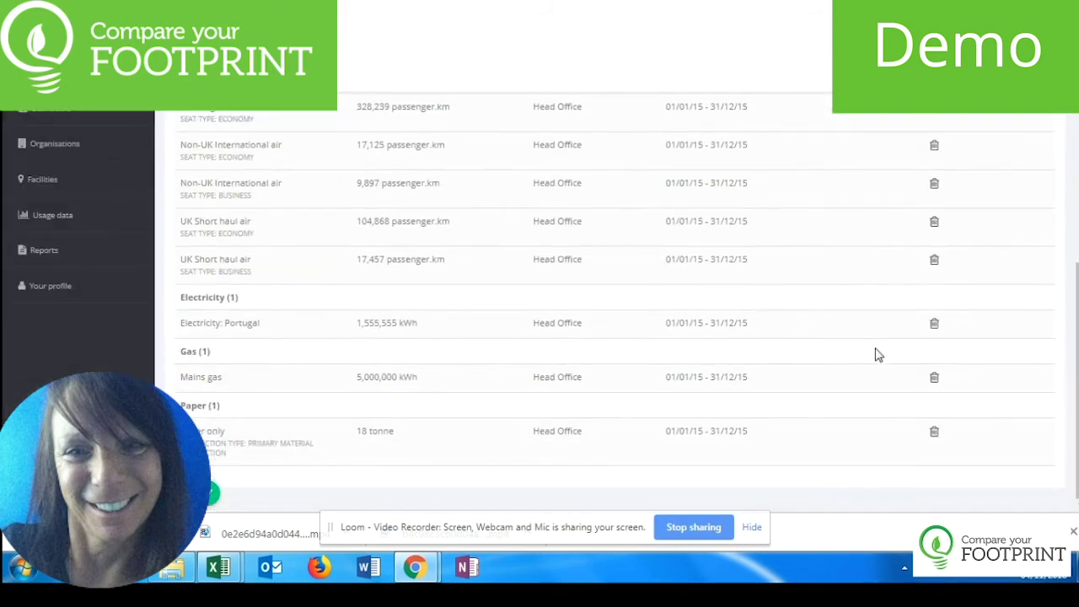
pyautogui.click(935, 329)
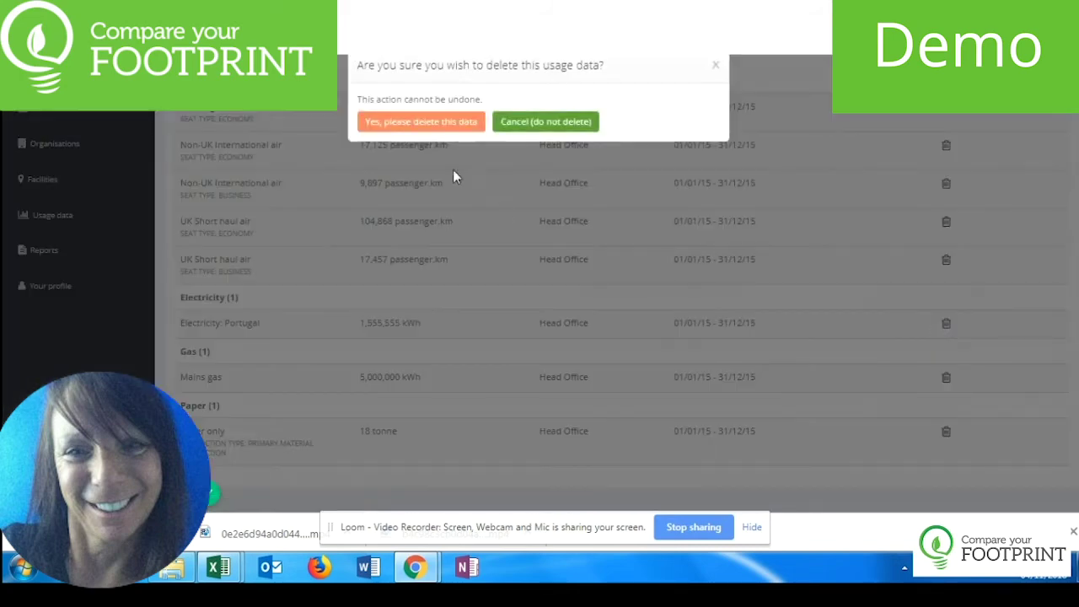
pyautogui.click(410, 124)
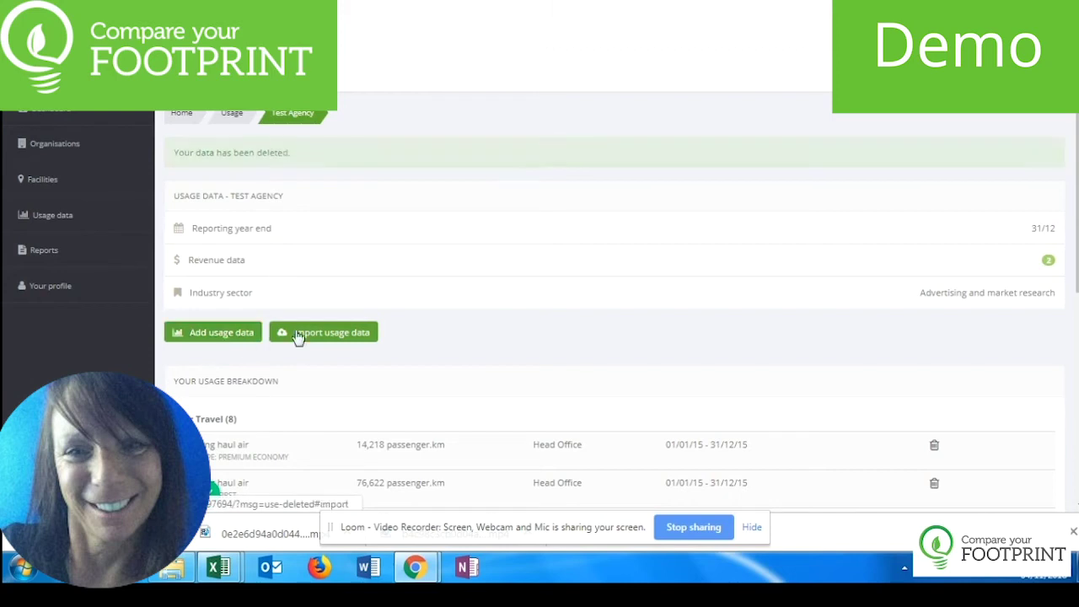
# - Start a new usage data import for Test Agency's Head Office
pyautogui.click(330, 288)
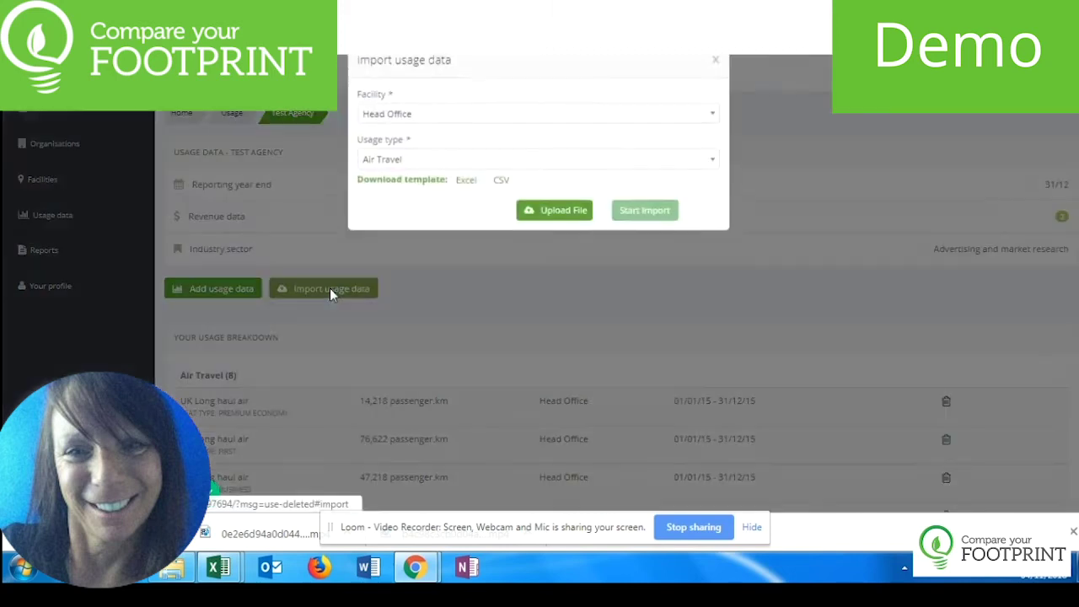
pyautogui.click(465, 186)
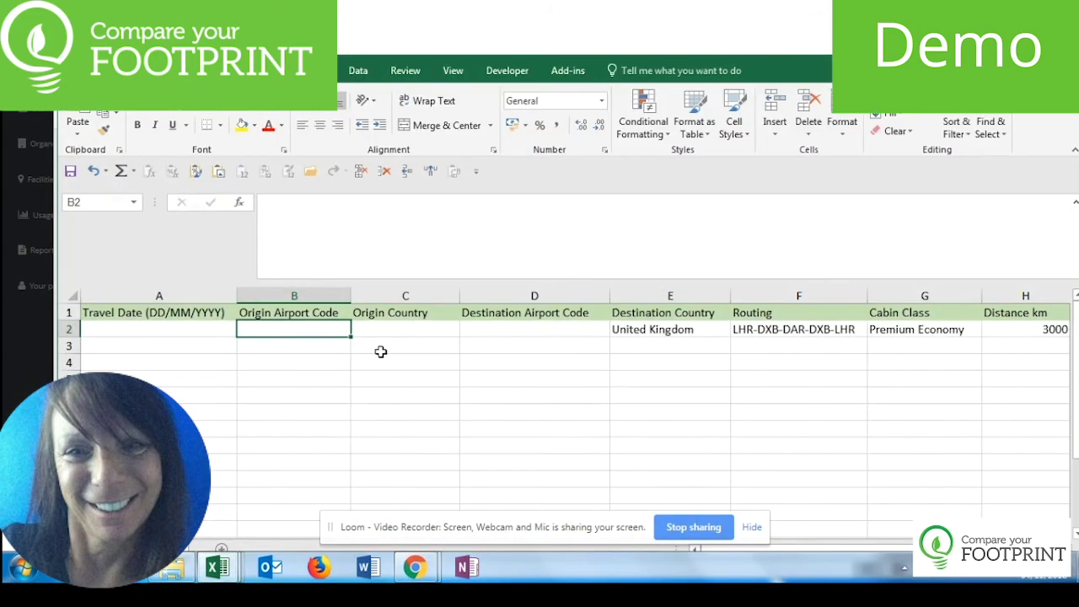
pyautogui.moveTo(446, 58); pyautogui.dragTo(419, 24)
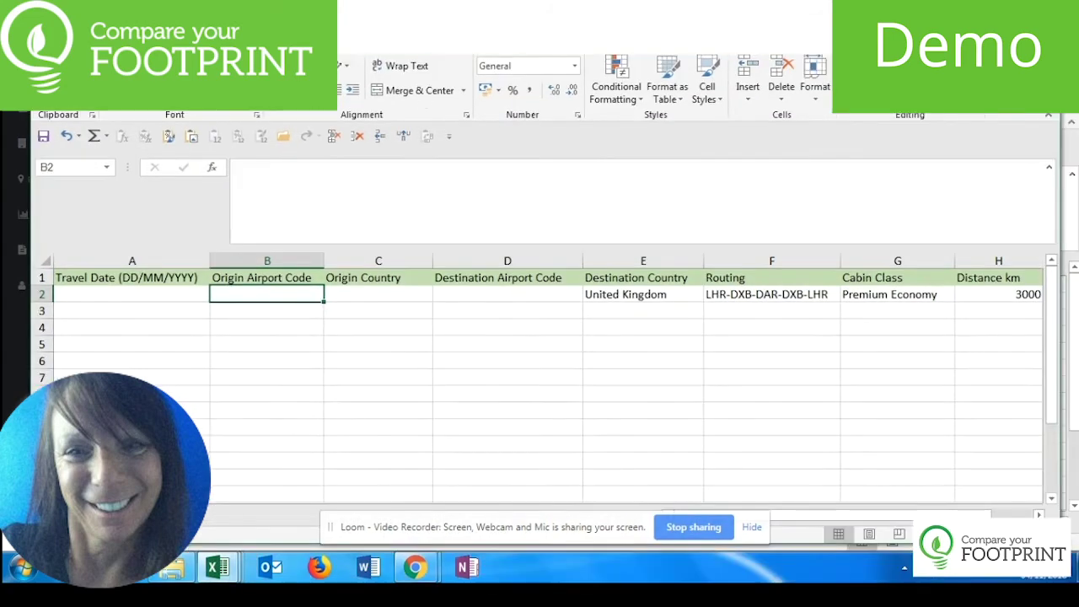
pyautogui.moveTo(412, 575)
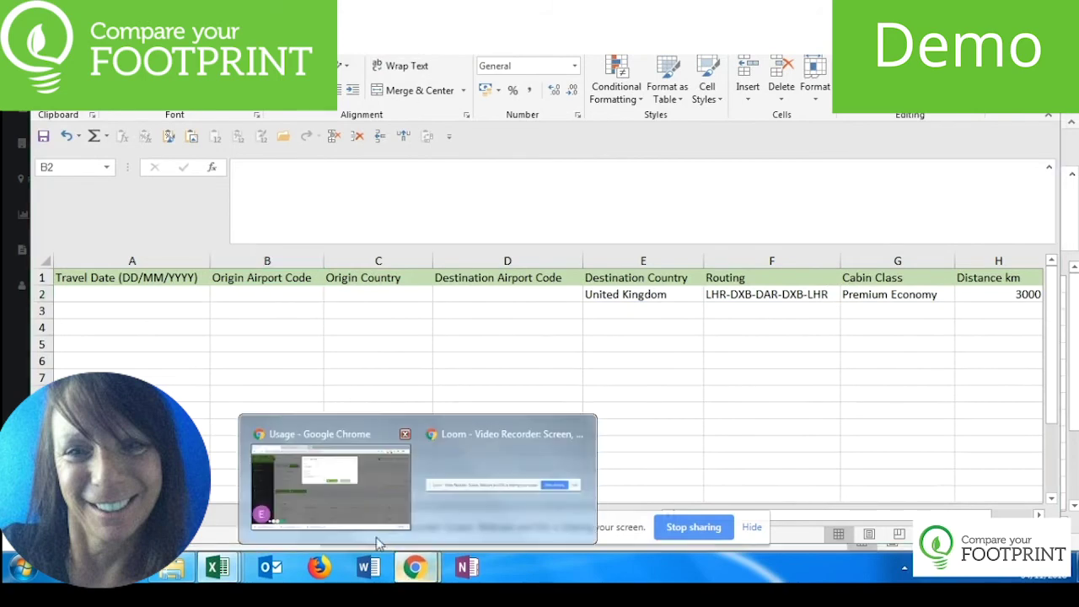
pyautogui.click(356, 516)
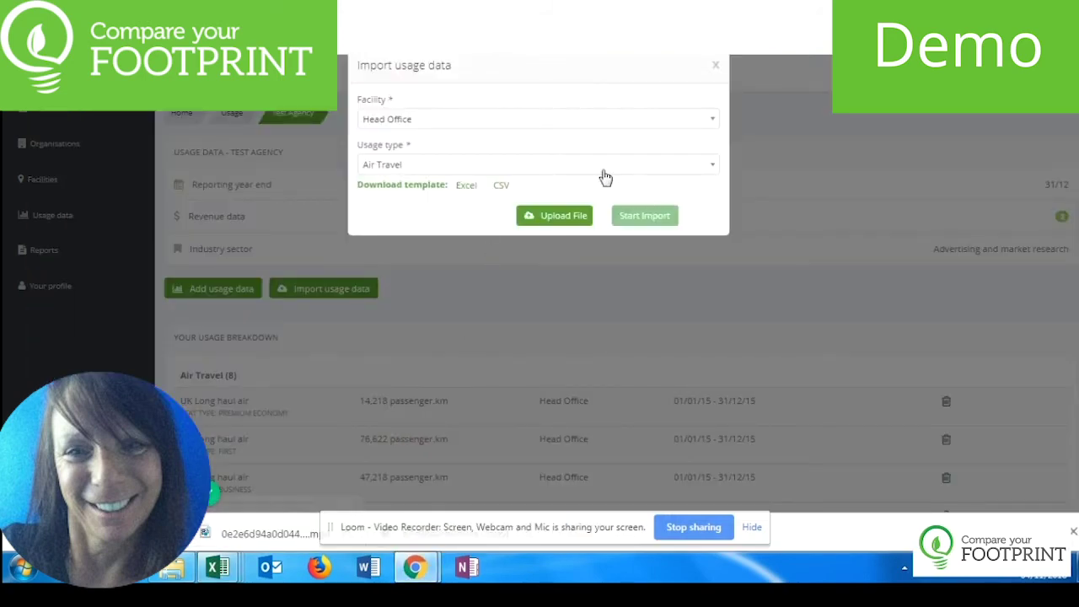
# - Set the import's usage type to Electricity, then download and open its Excel template
pyautogui.click(664, 172)
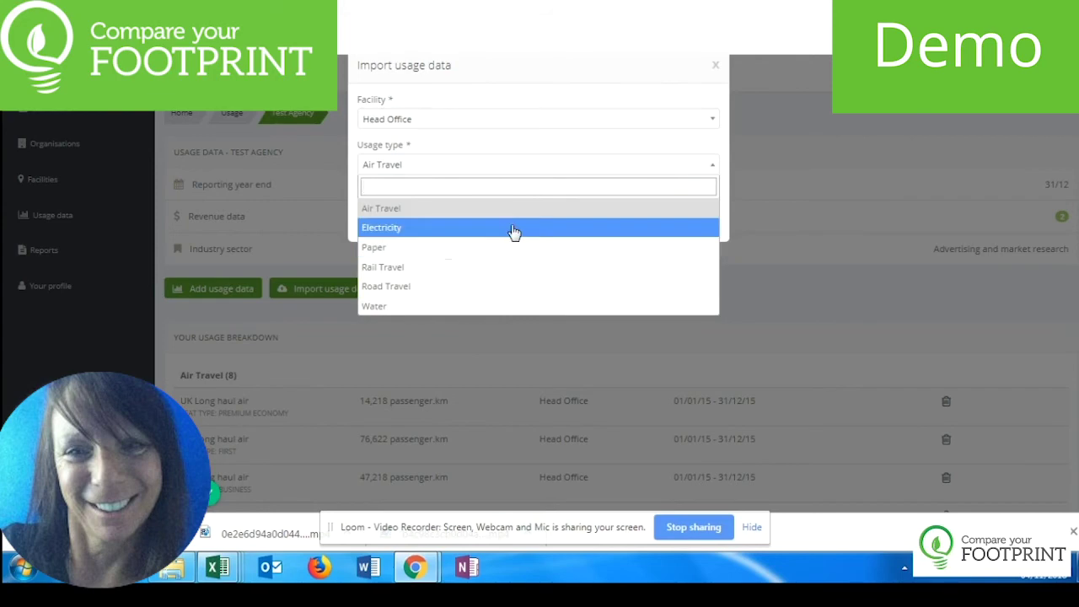
pyautogui.click(514, 229)
pyautogui.click(465, 193)
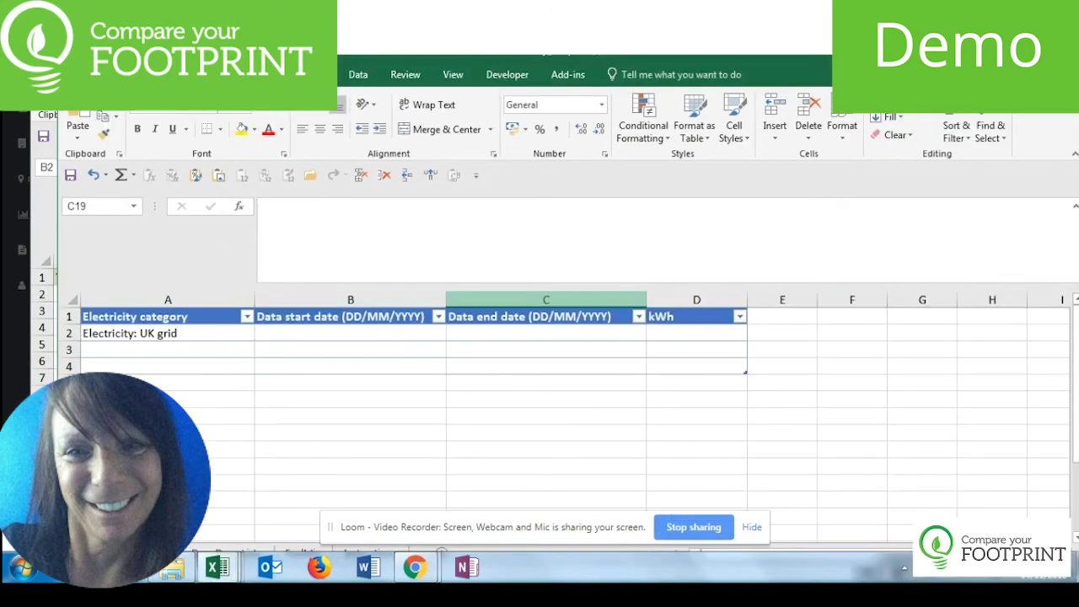
pyautogui.moveTo(464, 51); pyautogui.dragTo(443, 8)
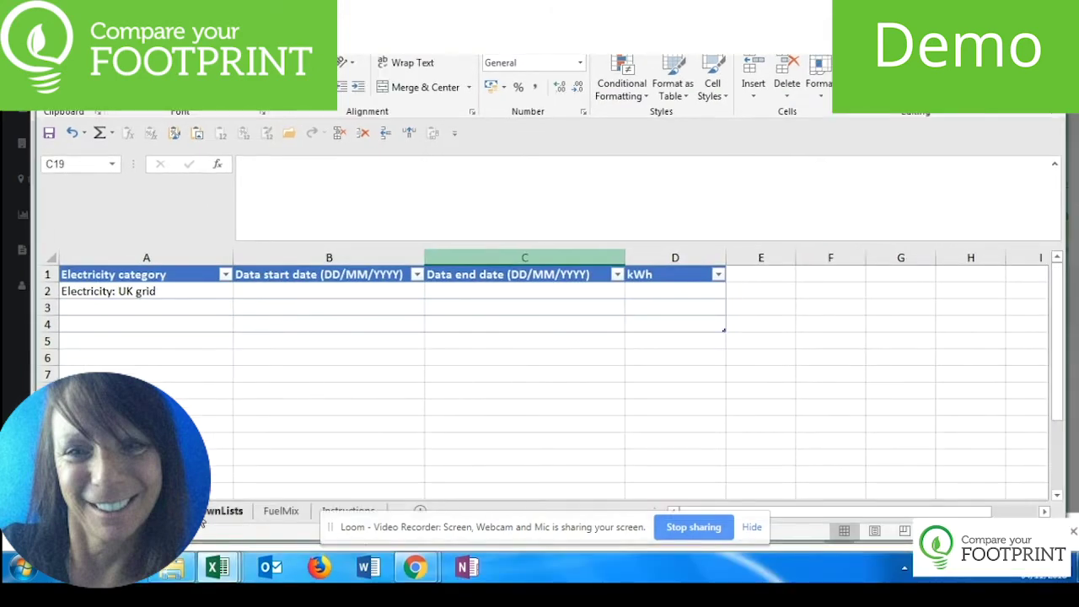
# - Open the SSE Electricity Downloads January 2016 workbook from the Downloads folder and clear its full-sheet selection
pyautogui.click(174, 570)
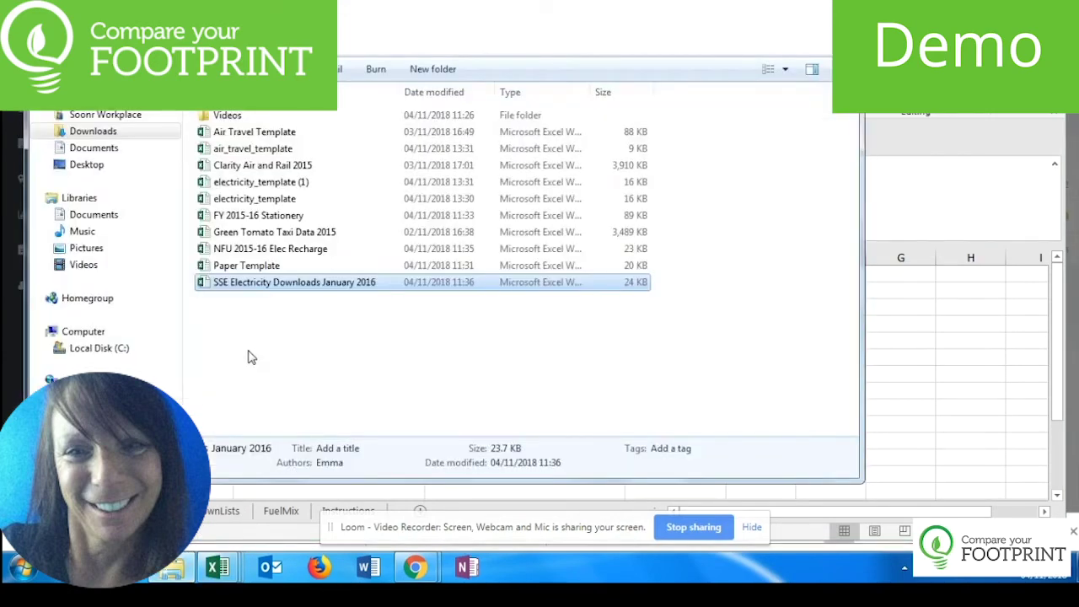
pyautogui.doubleClick(237, 286)
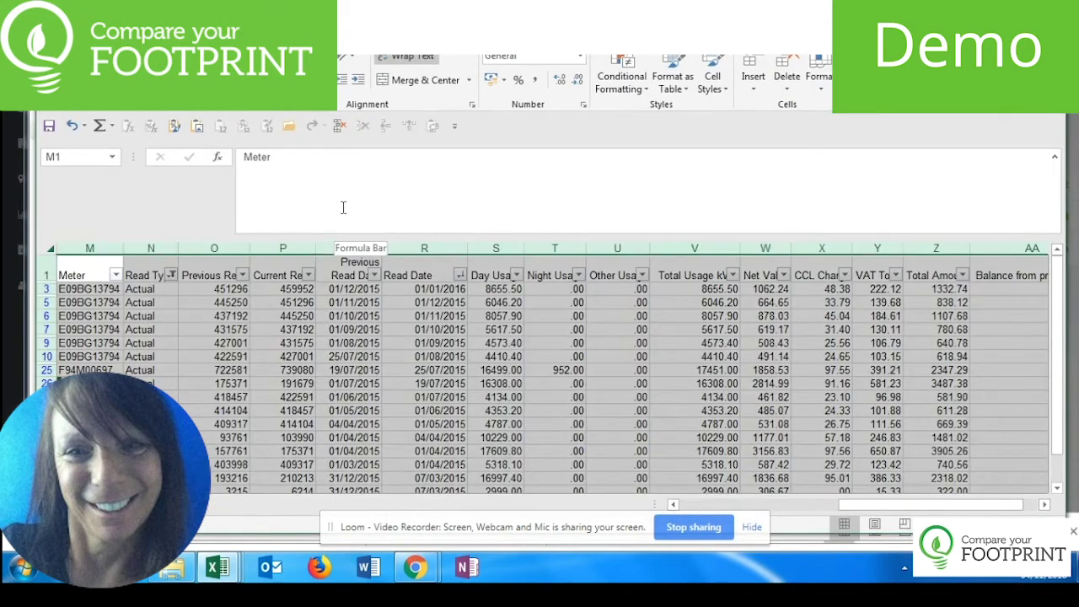
pyautogui.click(77, 315)
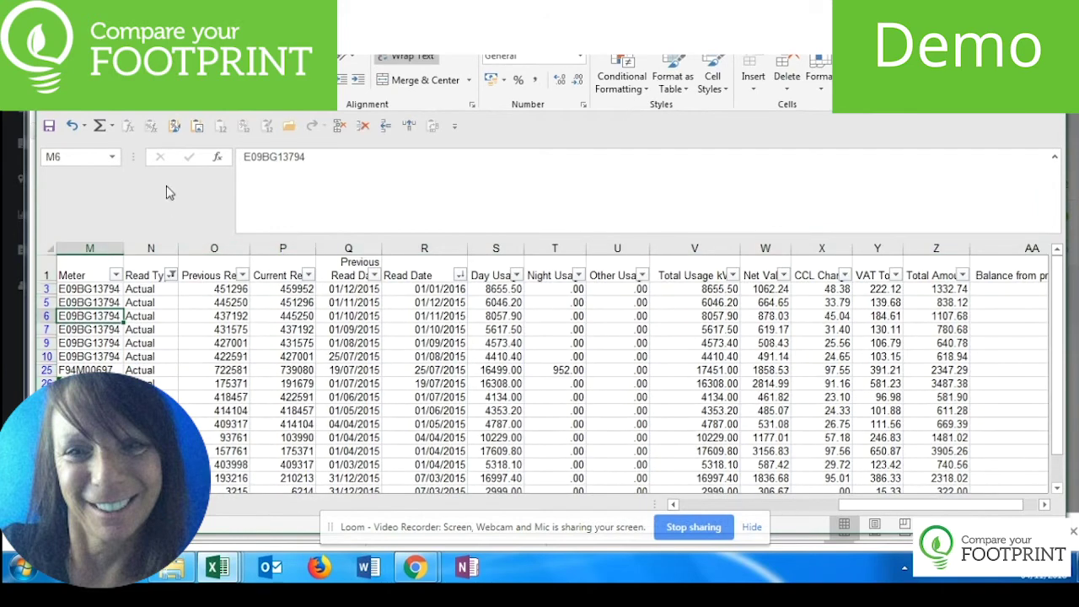
pyautogui.moveTo(522, 20)
pyautogui.mouseDown()
pyautogui.moveTo(514, 4)
pyautogui.moveTo(522, 10)
pyautogui.mouseUp()
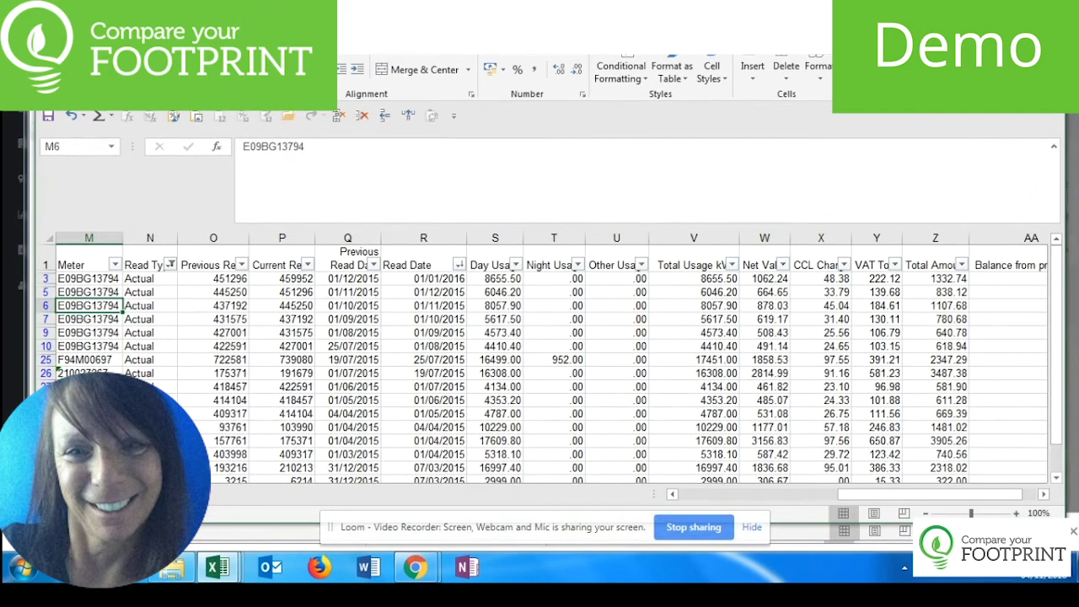
# - Examine the Meter, Read Type, reading and Previous Read Date columns across the SSE electricity rows
pyautogui.click(84, 280)
pyautogui.press('Down')
pyautogui.press('Down')
pyautogui.press('Down')
pyautogui.press('Down')
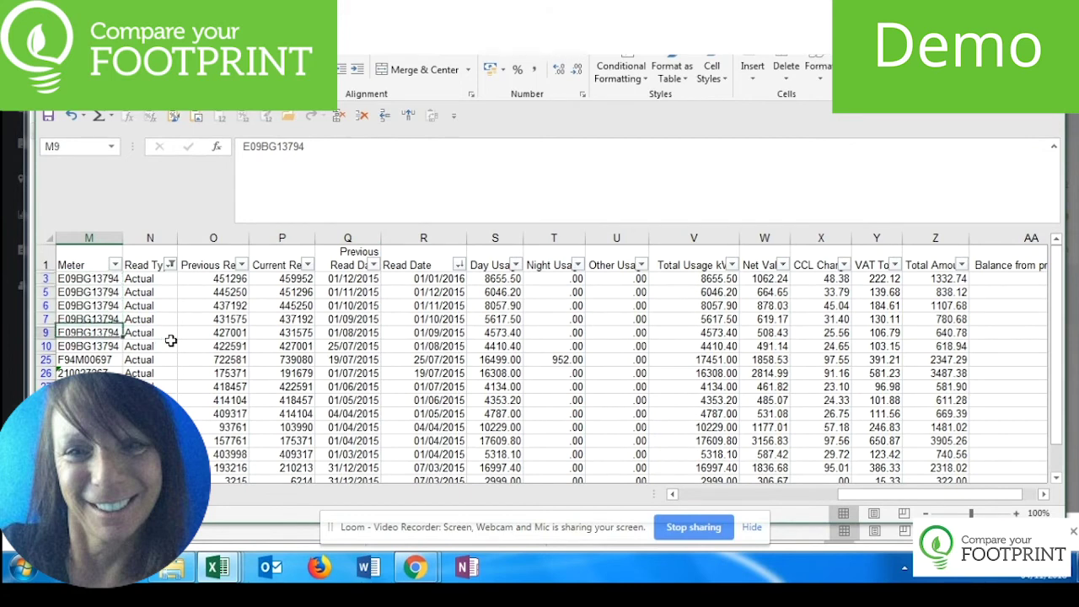
pyautogui.press('Up')
pyautogui.press('Up')
pyautogui.press('Up')
pyautogui.press('Up')
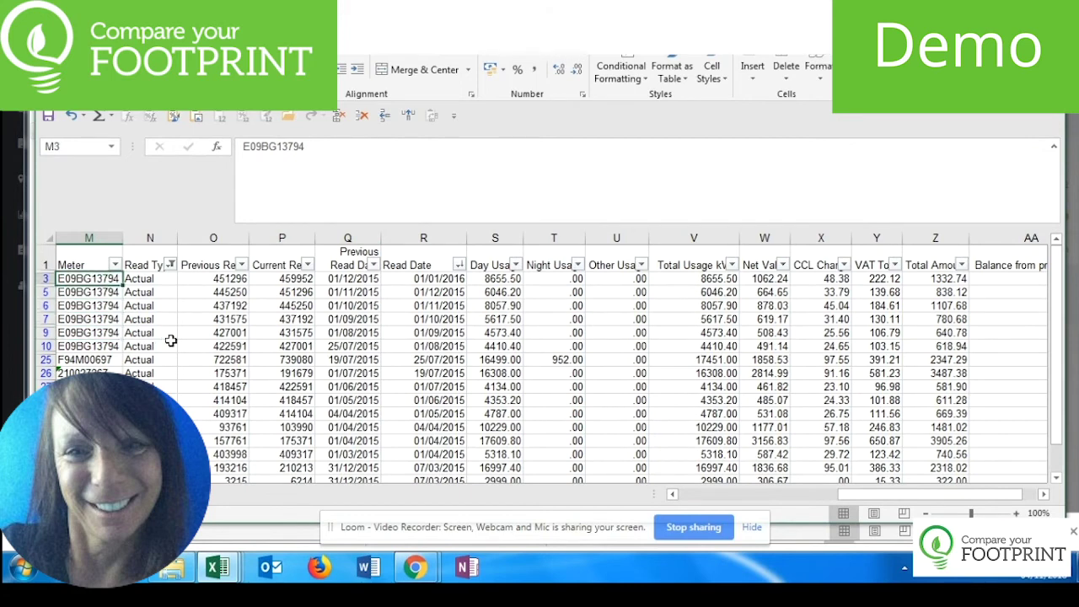
pyautogui.press('Right')
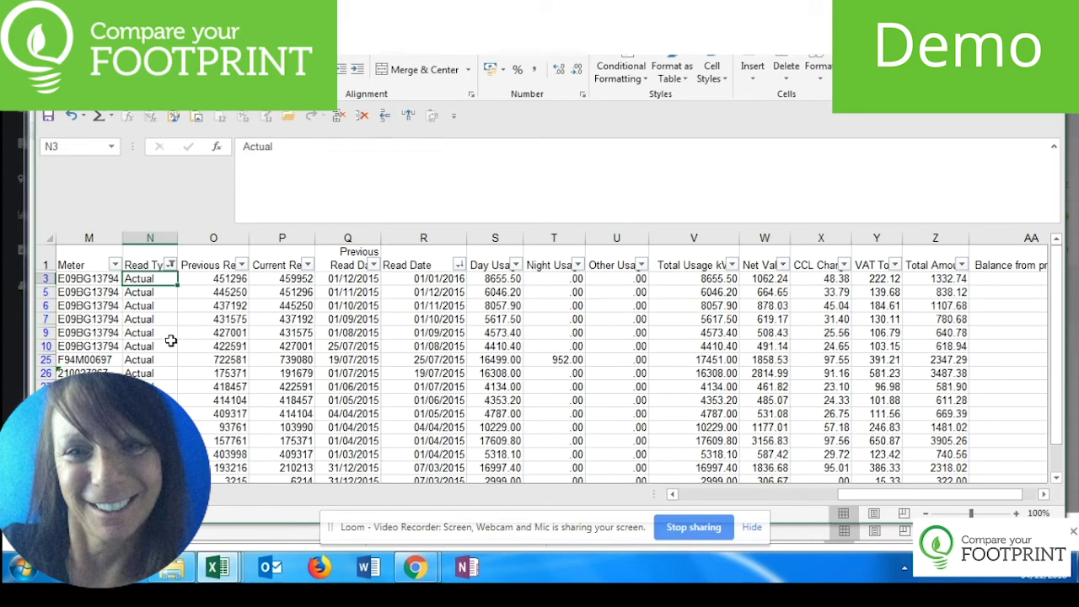
pyautogui.press('Right')
pyautogui.press('Right')
pyautogui.press('Right')
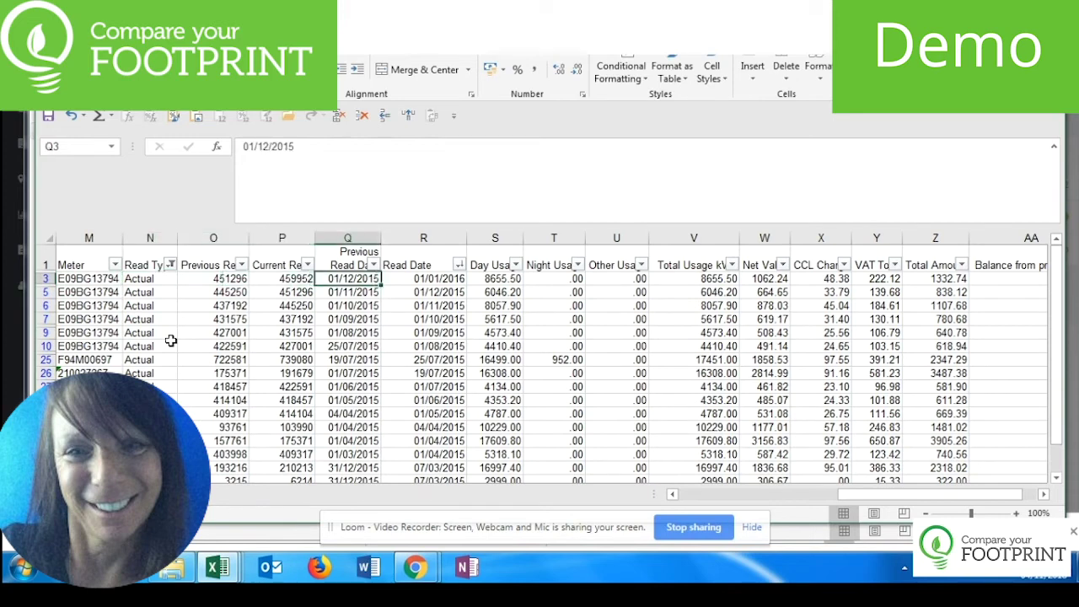
# - Examine the read date columns and the Day, Night, Other and Total Usage kWh columns in the SSE data
pyautogui.click(326, 255)
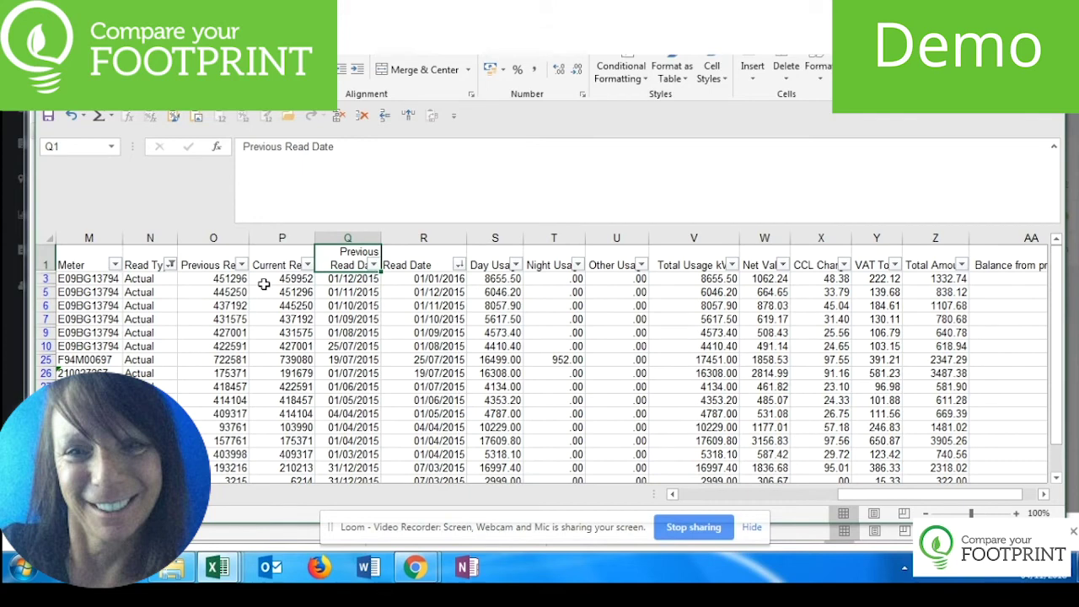
pyautogui.press('Right')
pyautogui.press('Down')
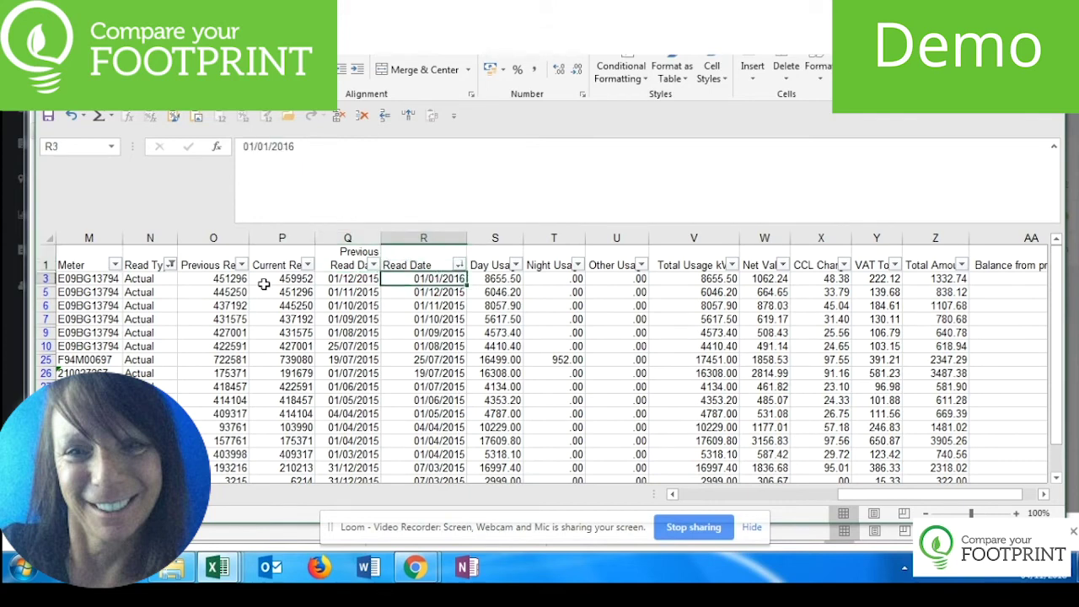
pyautogui.press('Left')
pyautogui.press('Right')
pyautogui.press('Up')
pyautogui.press('Right')
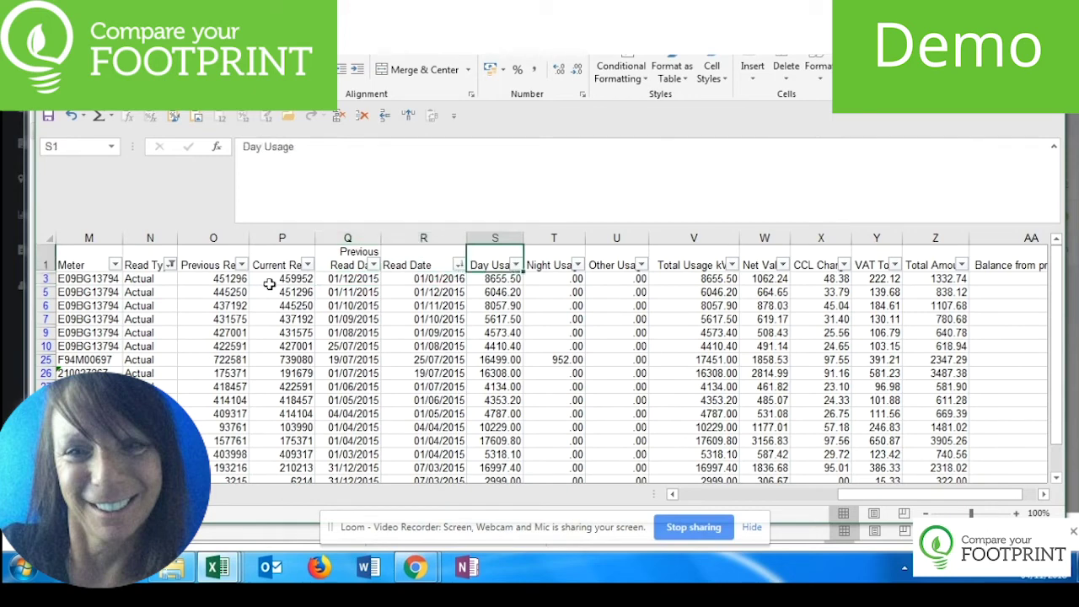
pyautogui.press('Right')
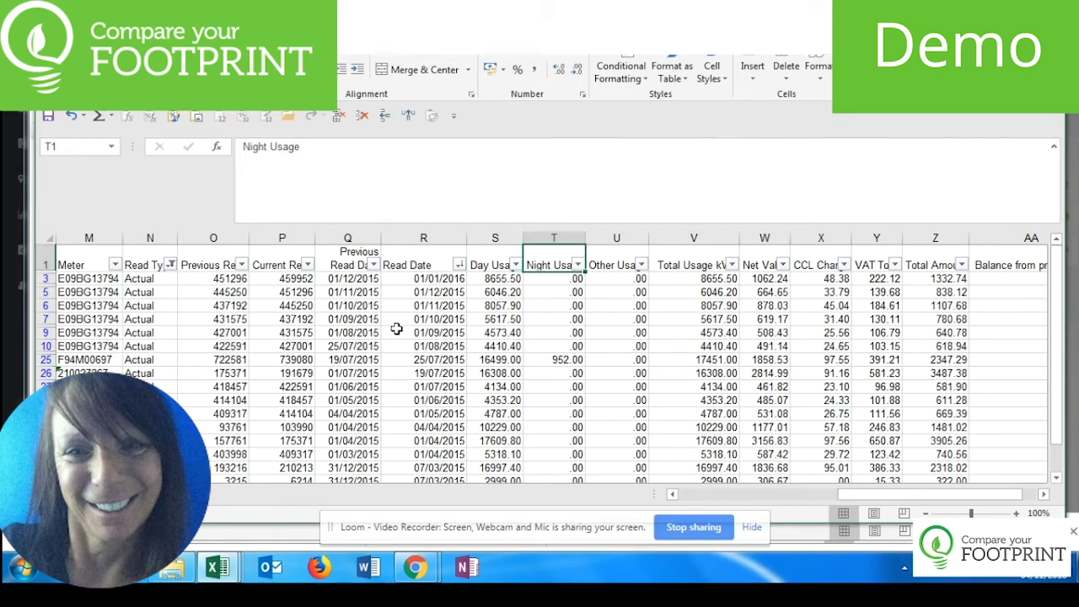
pyautogui.press('Right')
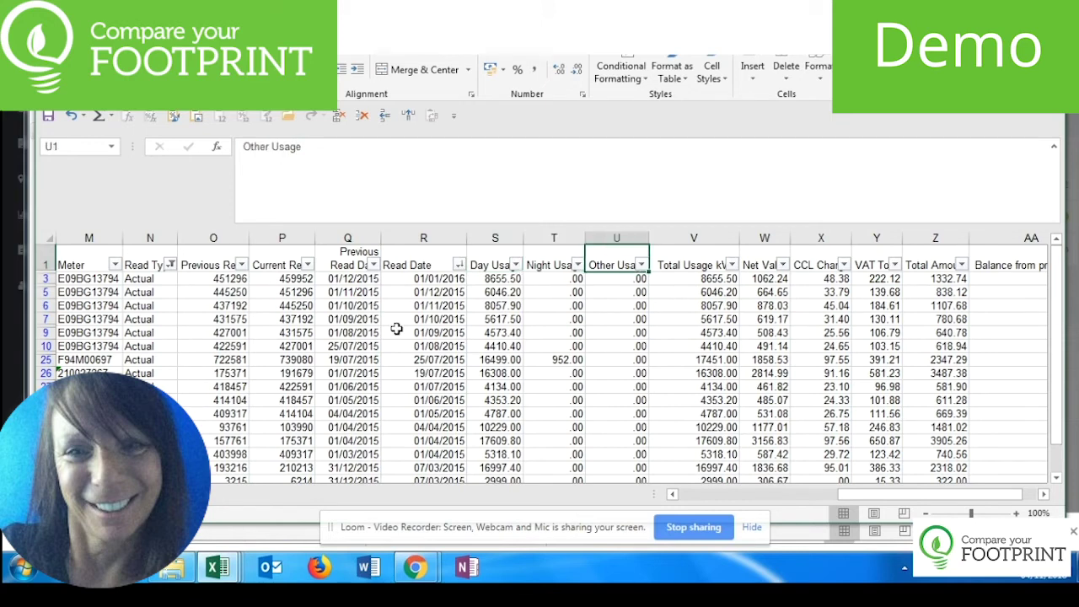
pyautogui.press('Right')
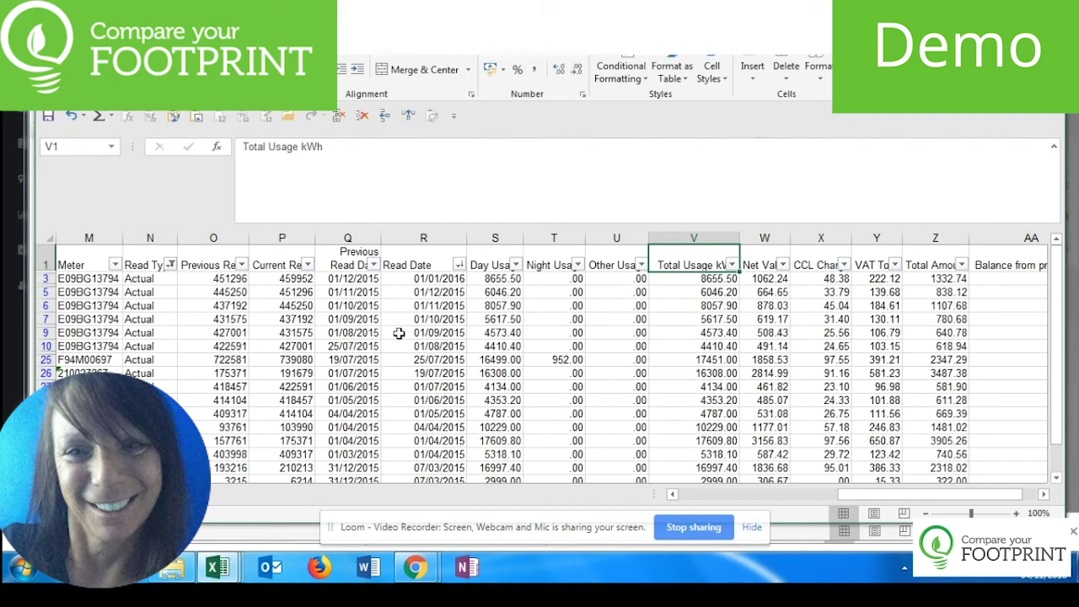
# - Copy the Previous Read Date, Read Date and Total Usage kWh values for all filtered rows from row 3 down
pyautogui.click(350, 280)
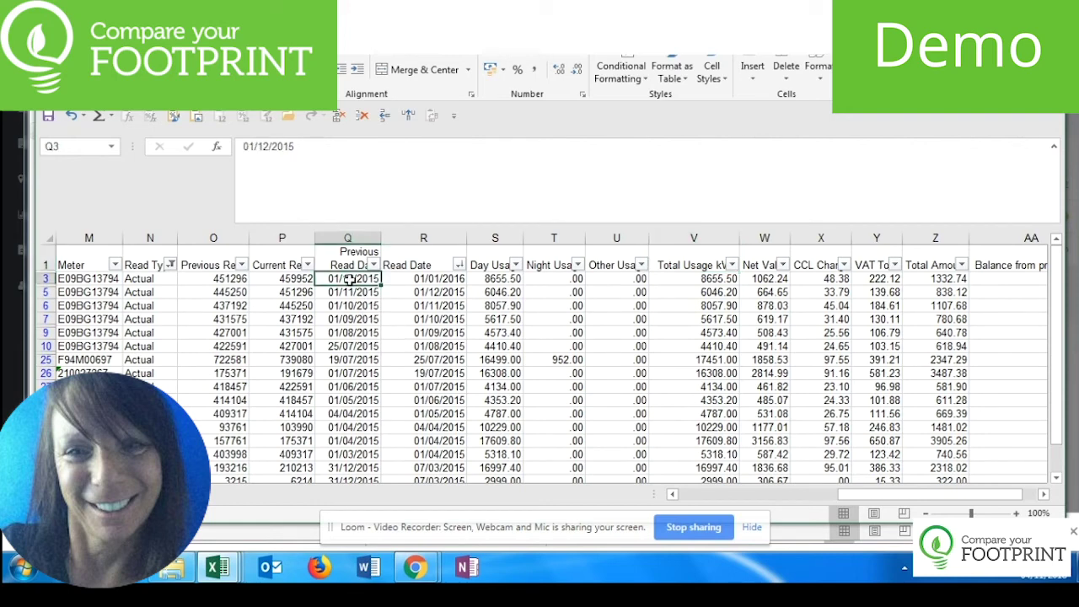
pyautogui.hotkey('ctrl', 'shift', 'Right')
pyautogui.click(283, 280)
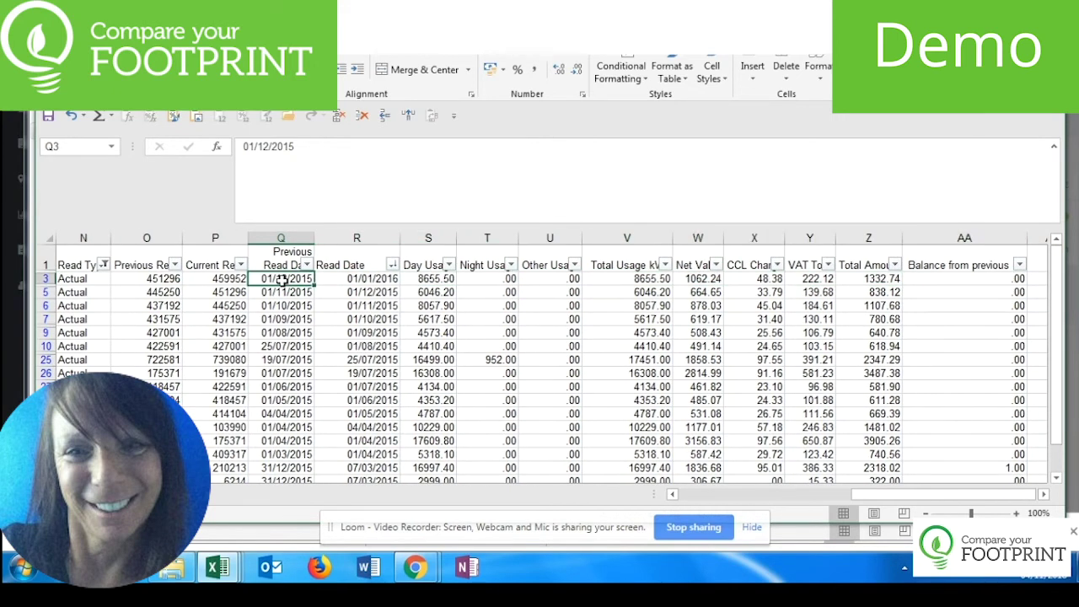
pyautogui.hotkey('shift', 'Right')
pyautogui.hotkey('ctrl', 'shift', 'Down')
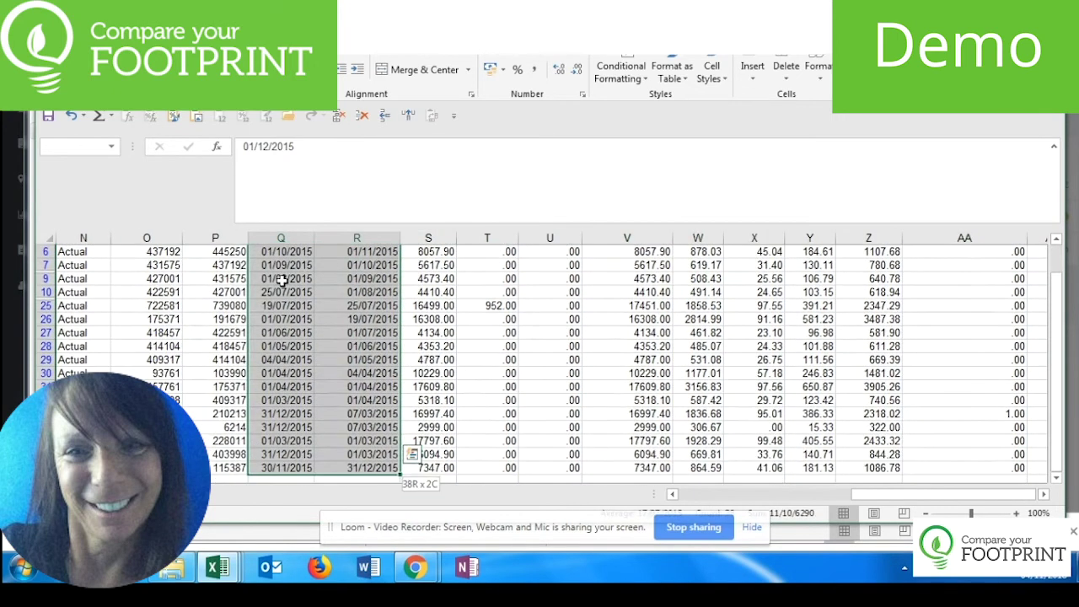
pyautogui.scroll(1, 615, 337)
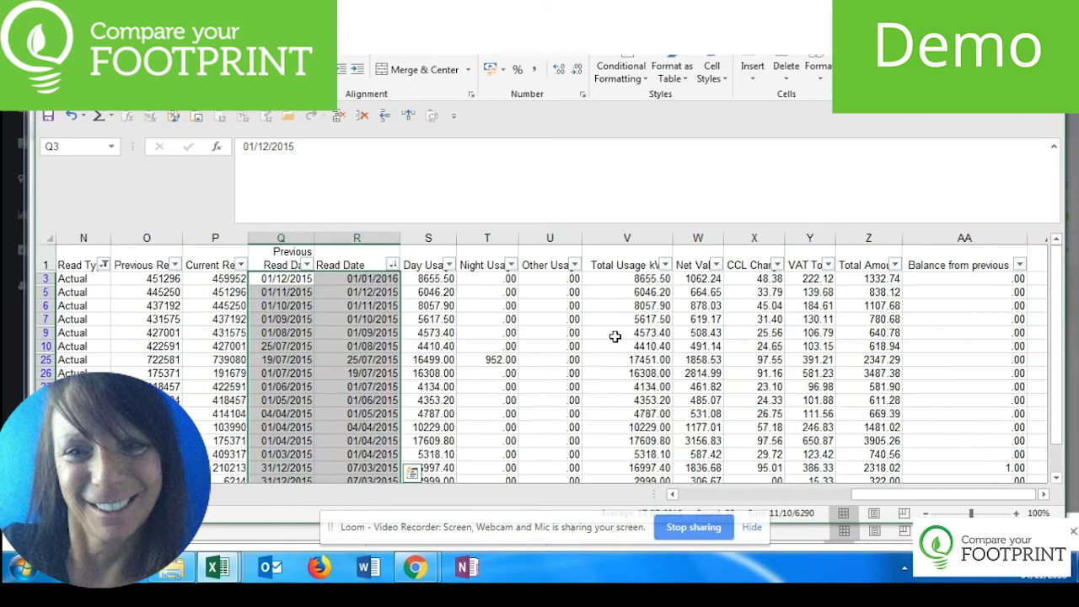
pyautogui.moveTo(610, 279); pyautogui.dragTo(621, 452)
pyautogui.hotkey('ctrl', 'c')
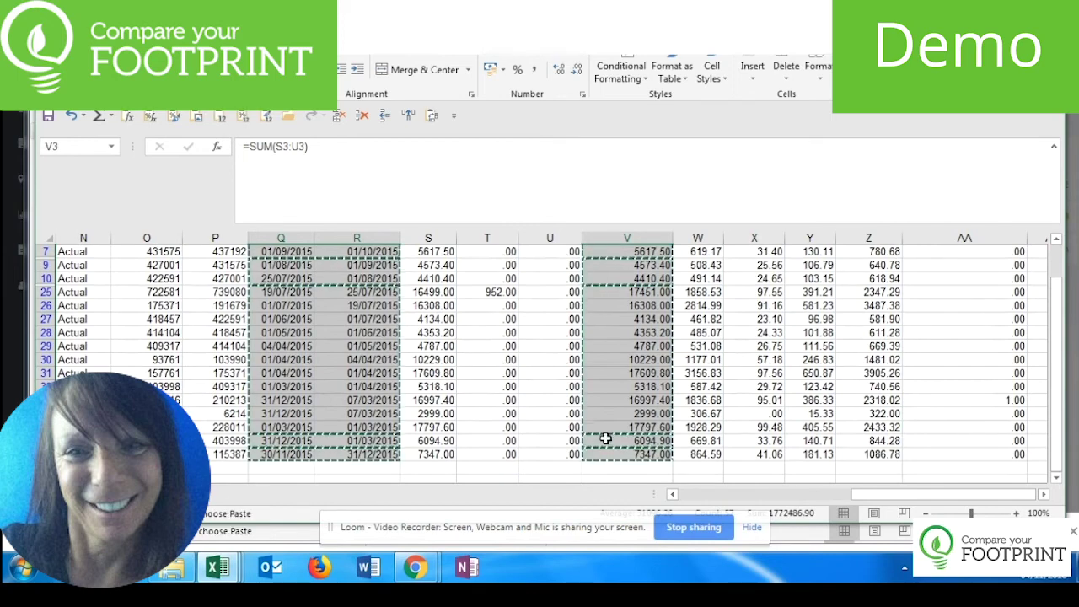
# - Paste the copied dates and kWh into electricity_template (1) from B2, then fill Electricity: UK grid down the category column
pyautogui.click(213, 569)
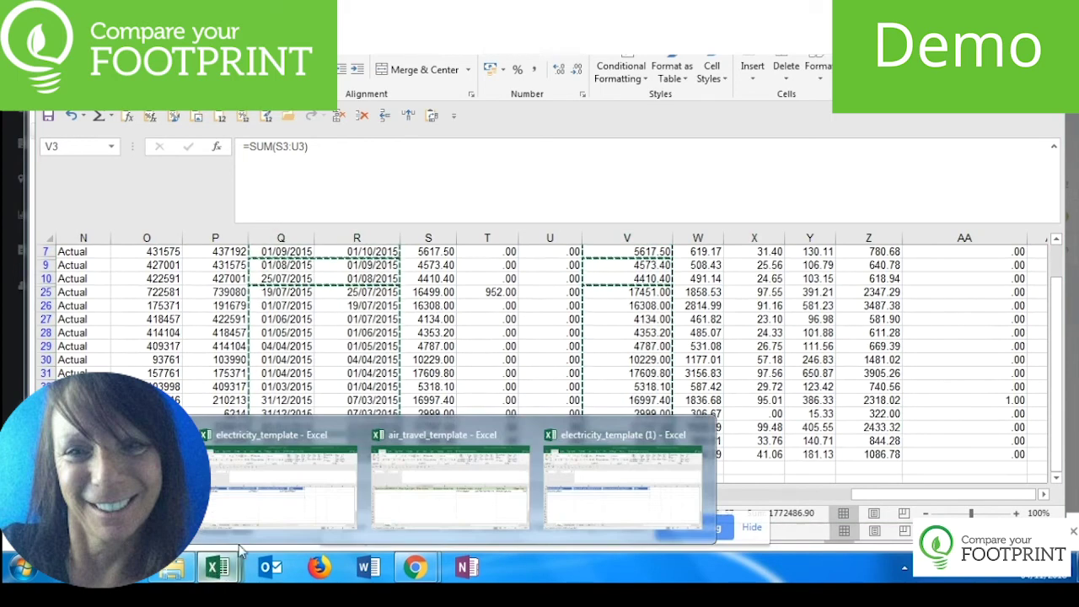
pyautogui.click(610, 486)
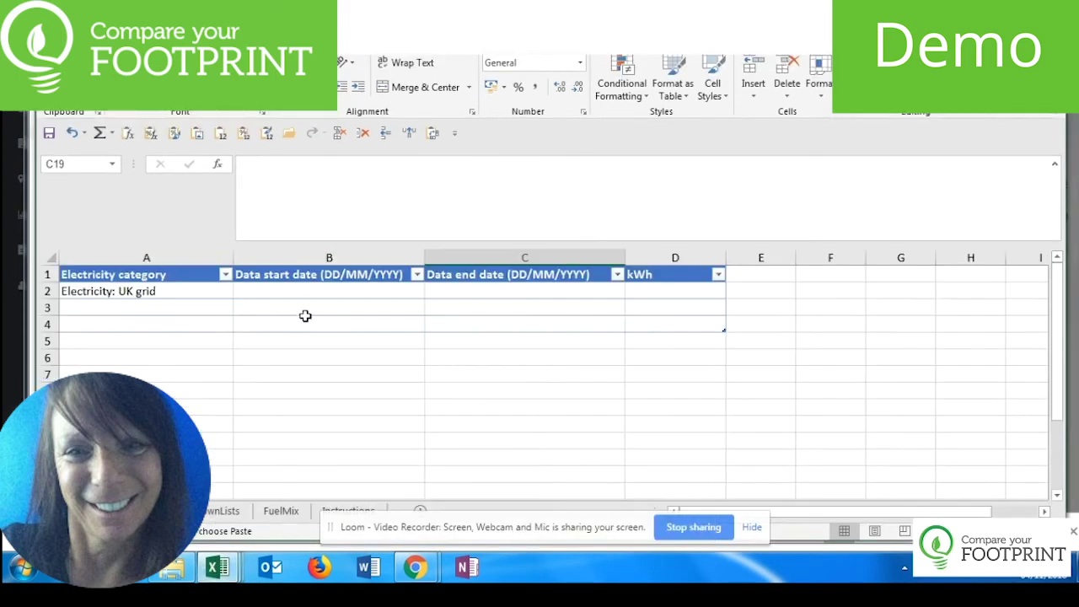
pyautogui.click(289, 292)
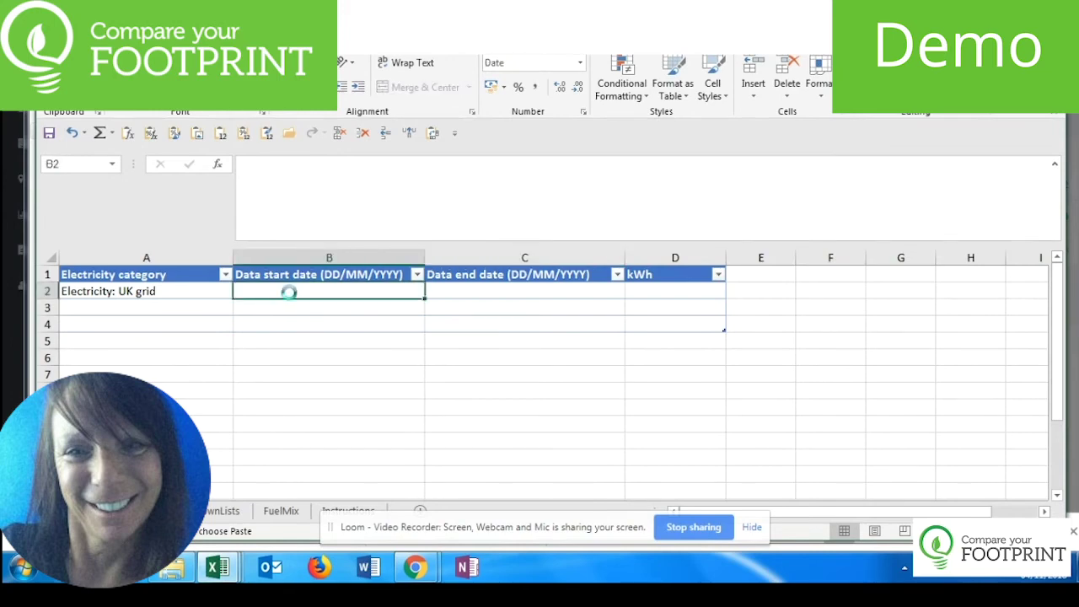
pyautogui.hotkey('ctrl', 'v')
pyautogui.click(124, 293)
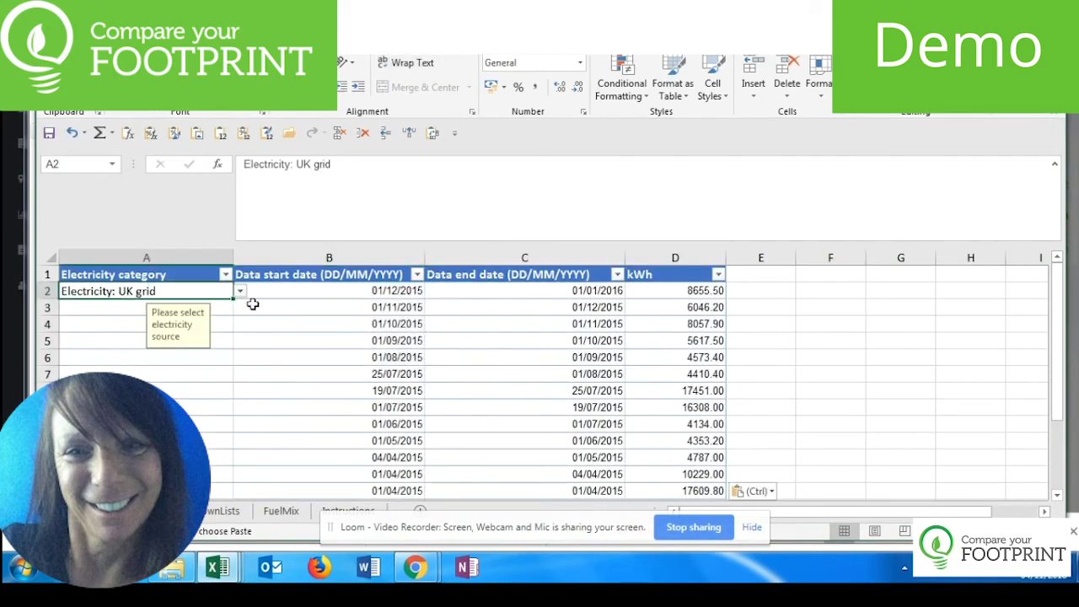
pyautogui.doubleClick(233, 300)
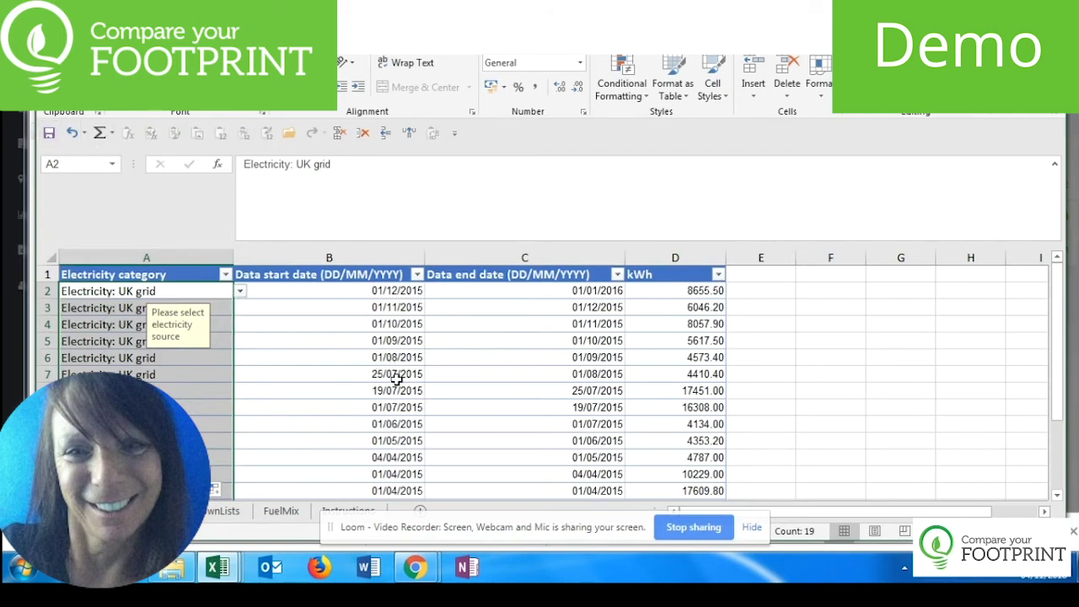
# - Switch to the Compare Your Footprint browser window, upload electricity_template (1) and run the Head Office electricity import
pyautogui.moveTo(432, 573)
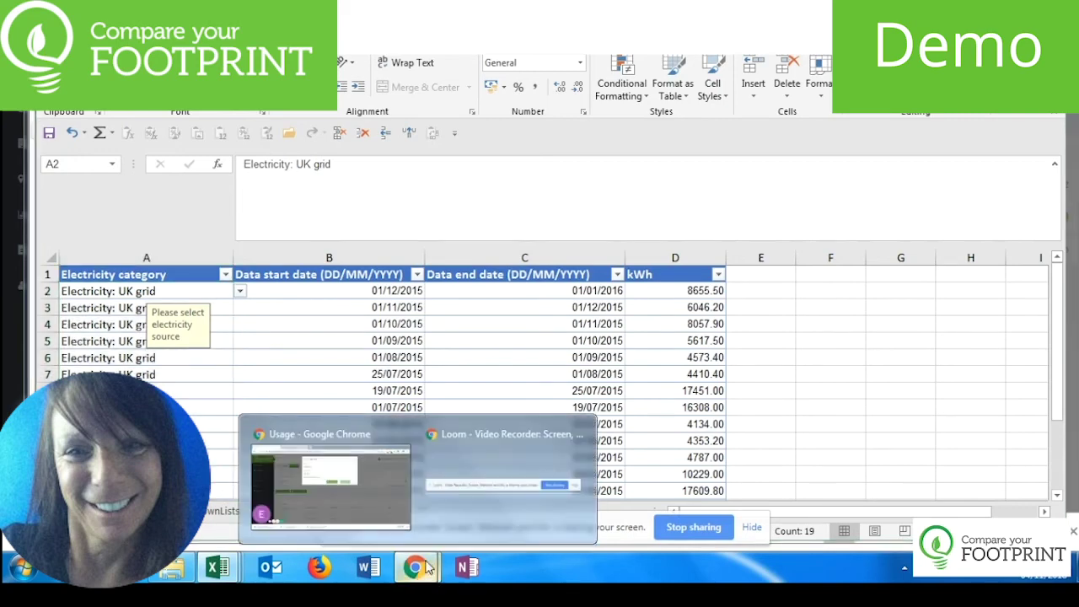
pyautogui.click(363, 501)
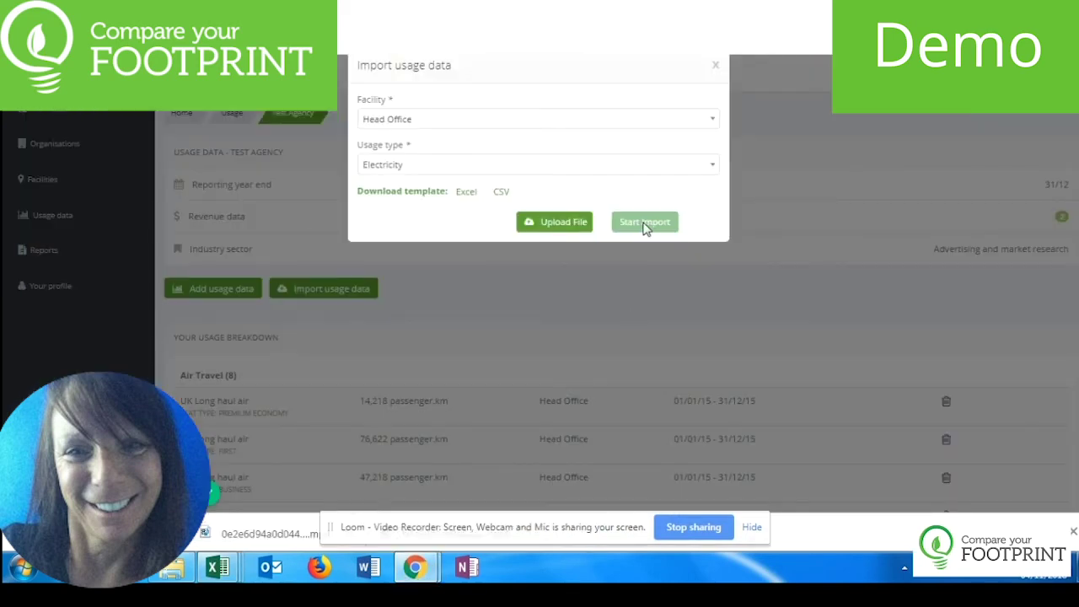
pyautogui.click(550, 224)
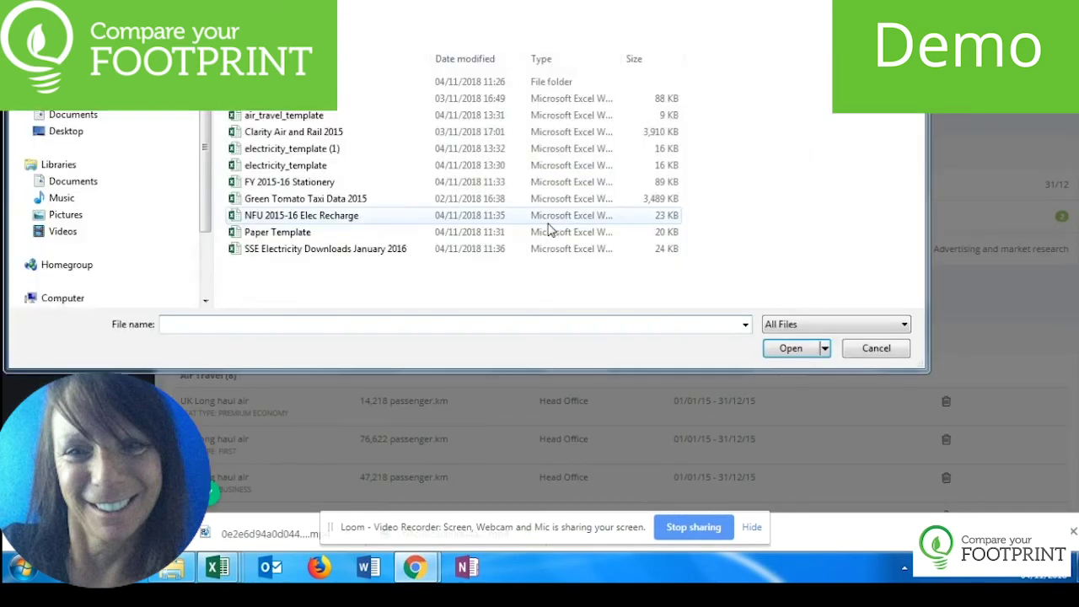
pyautogui.click(255, 152)
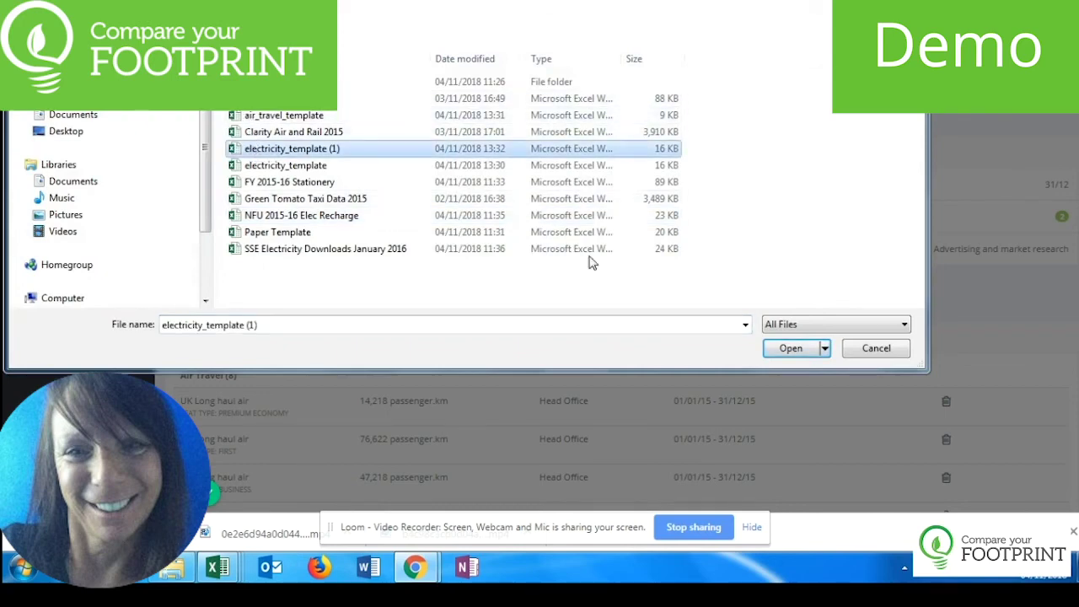
pyautogui.click(791, 348)
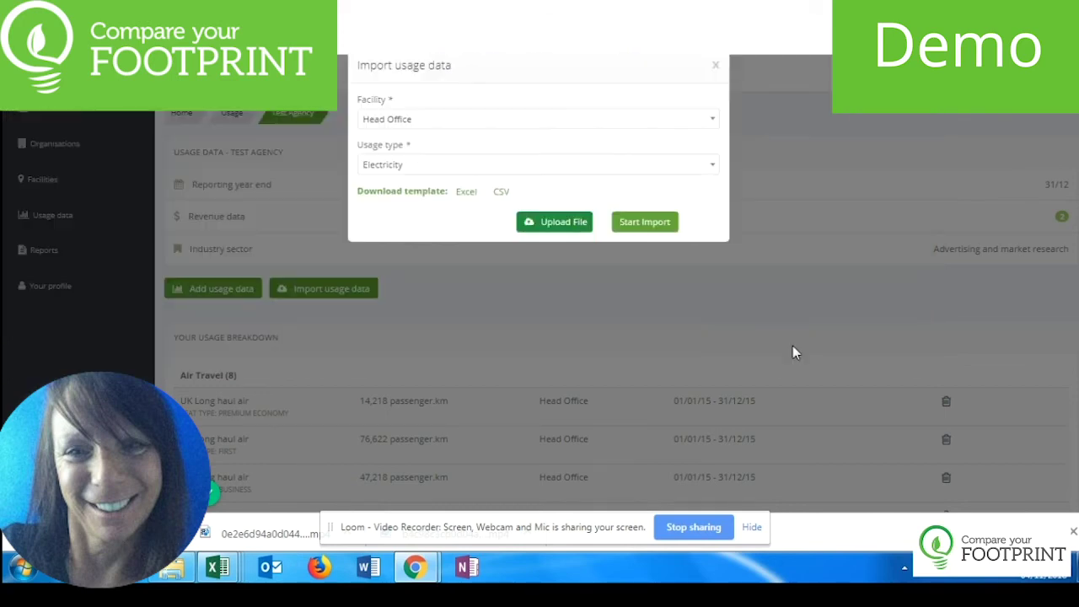
pyautogui.click(647, 224)
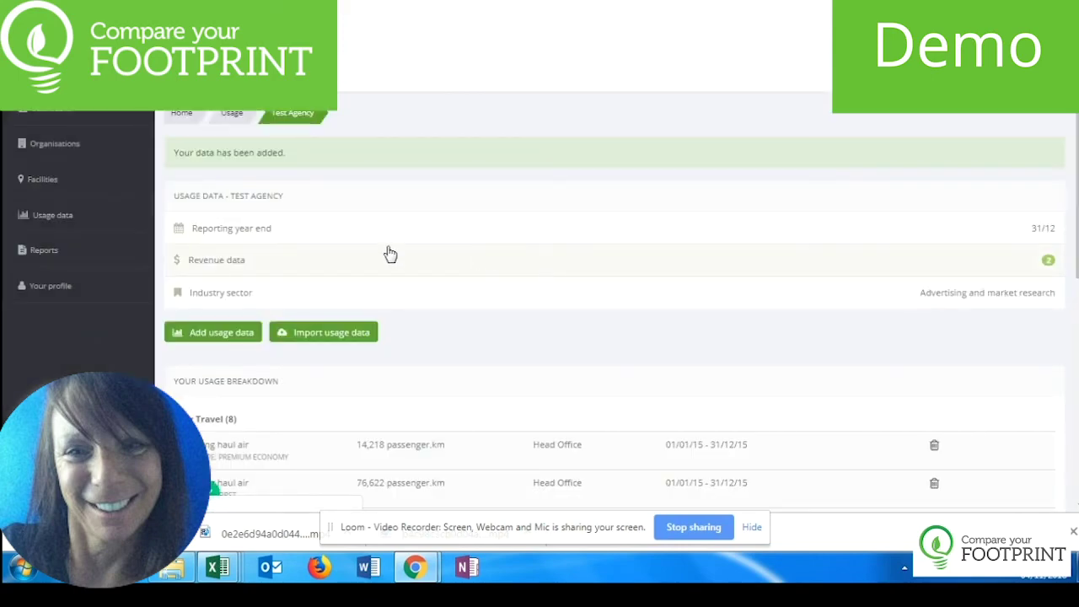
pyautogui.scroll(-5, 390, 253)
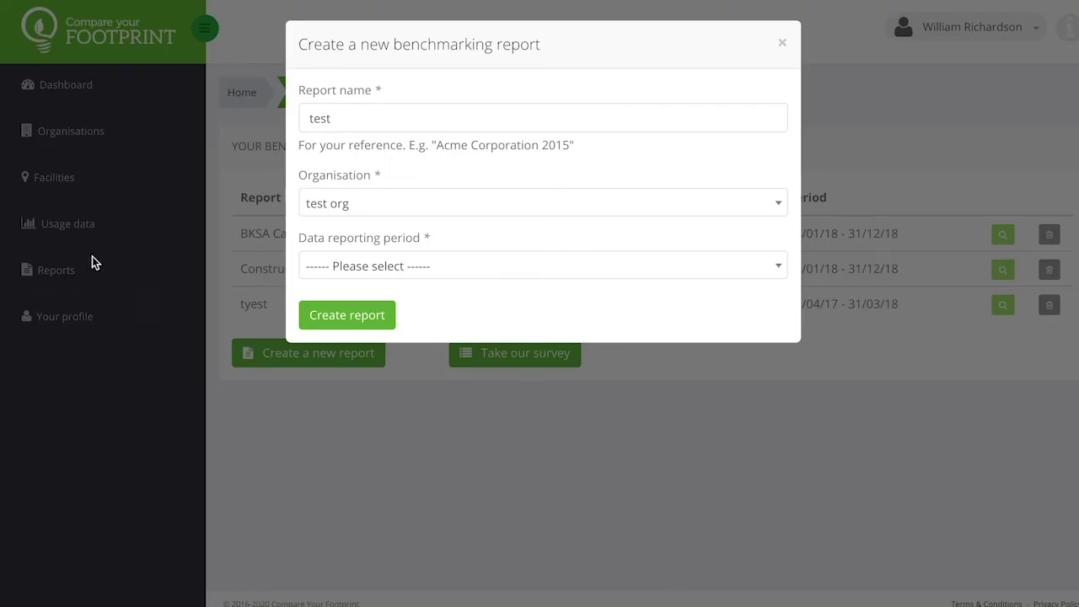
# - Review the report name, organisation choices and available data reporting periods in the new benchmarking report form
pyautogui.click(337, 118)
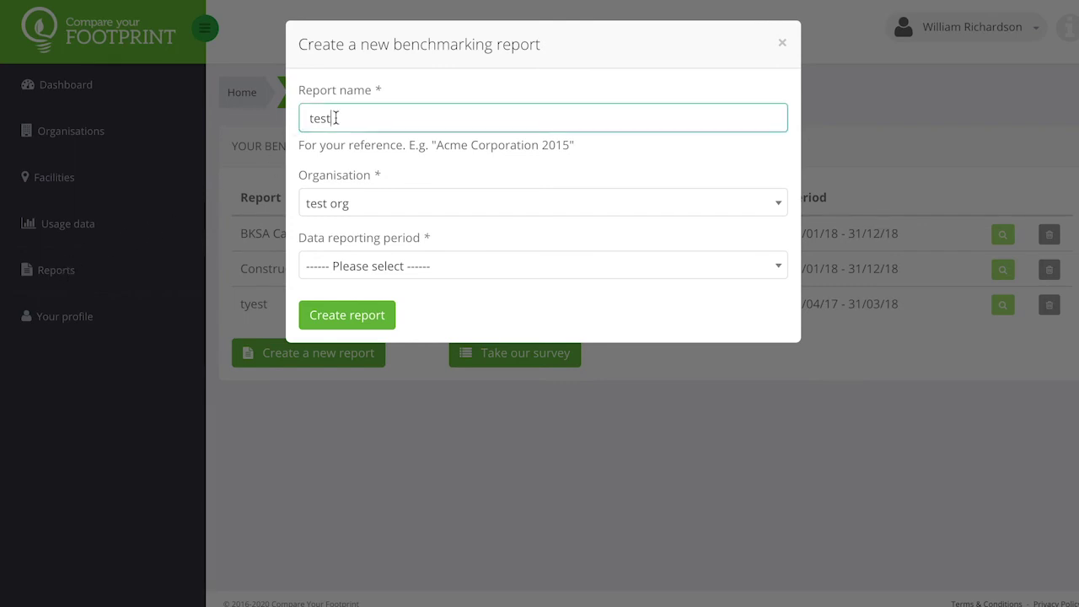
pyautogui.moveTo(350, 118); pyautogui.dragTo(316, 118)
pyautogui.click(340, 208)
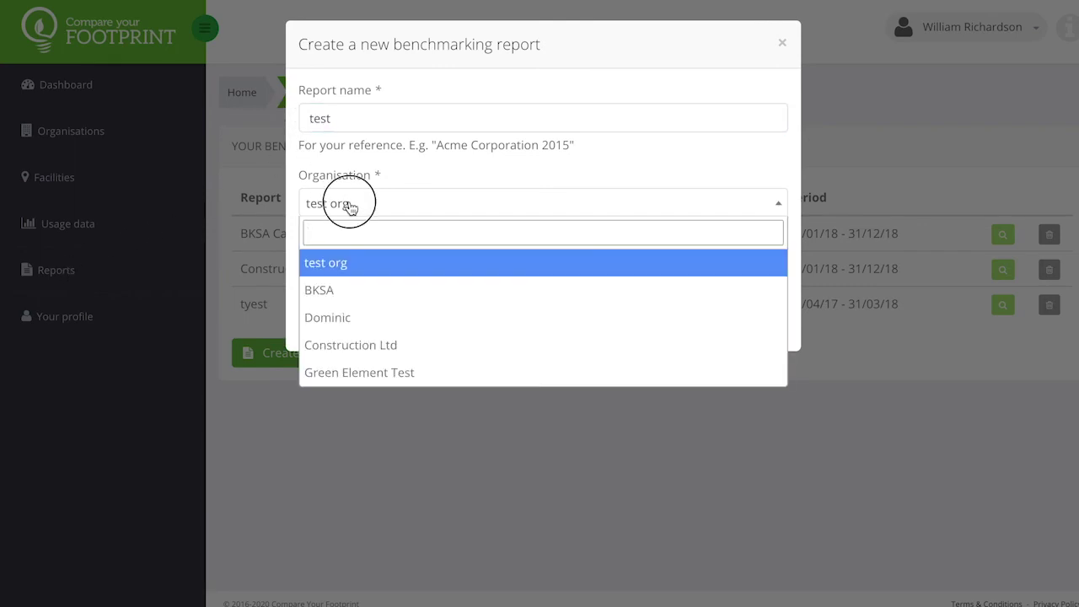
pyautogui.click(369, 269)
pyautogui.click(371, 274)
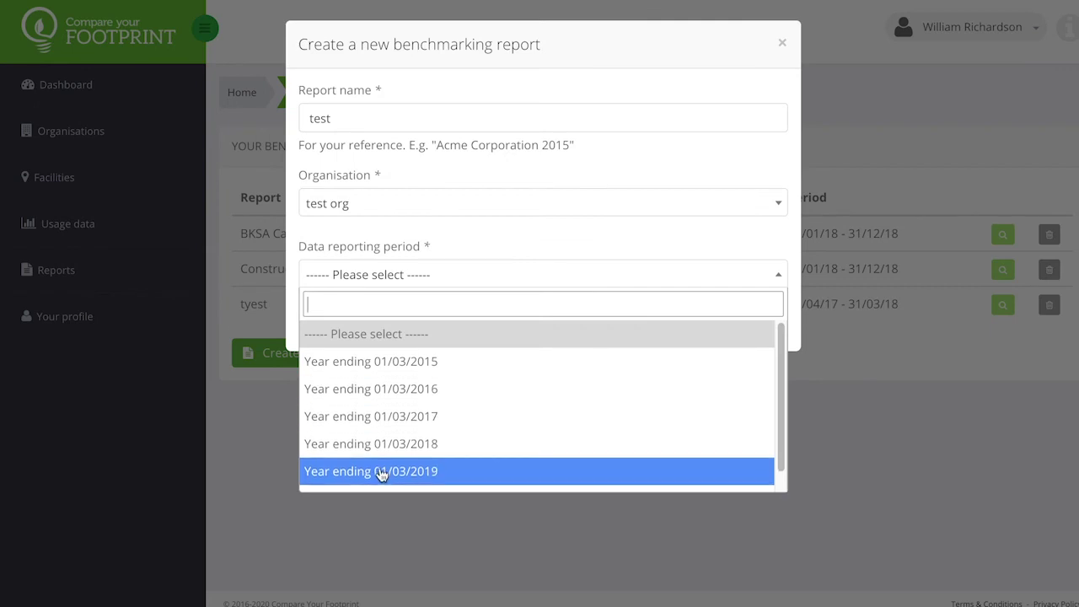
pyautogui.scroll(-1, 379, 474)
pyautogui.scroll(1, 404, 421)
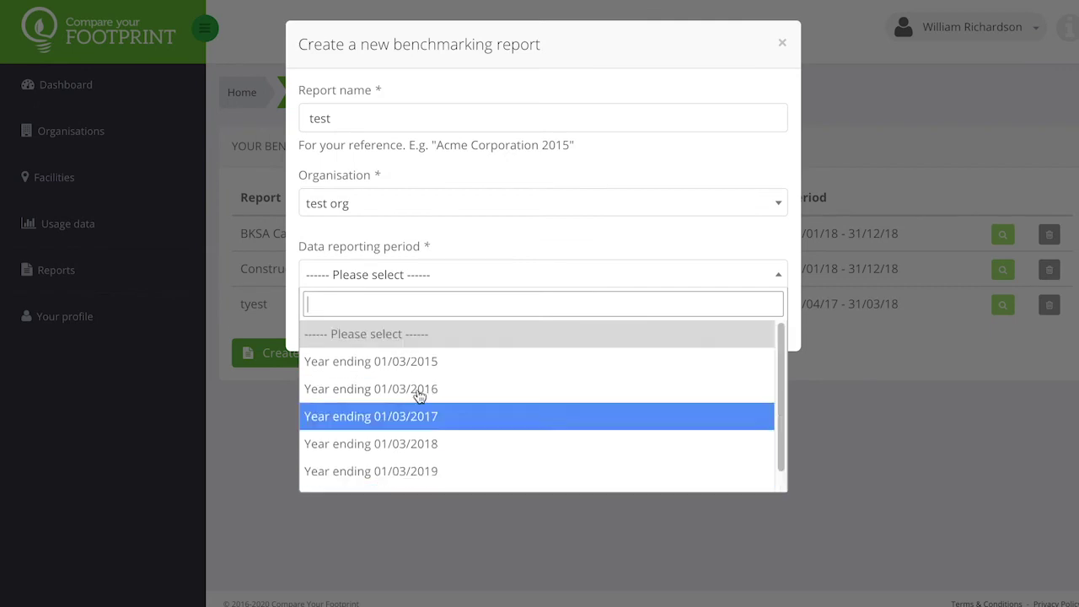
pyautogui.click(472, 240)
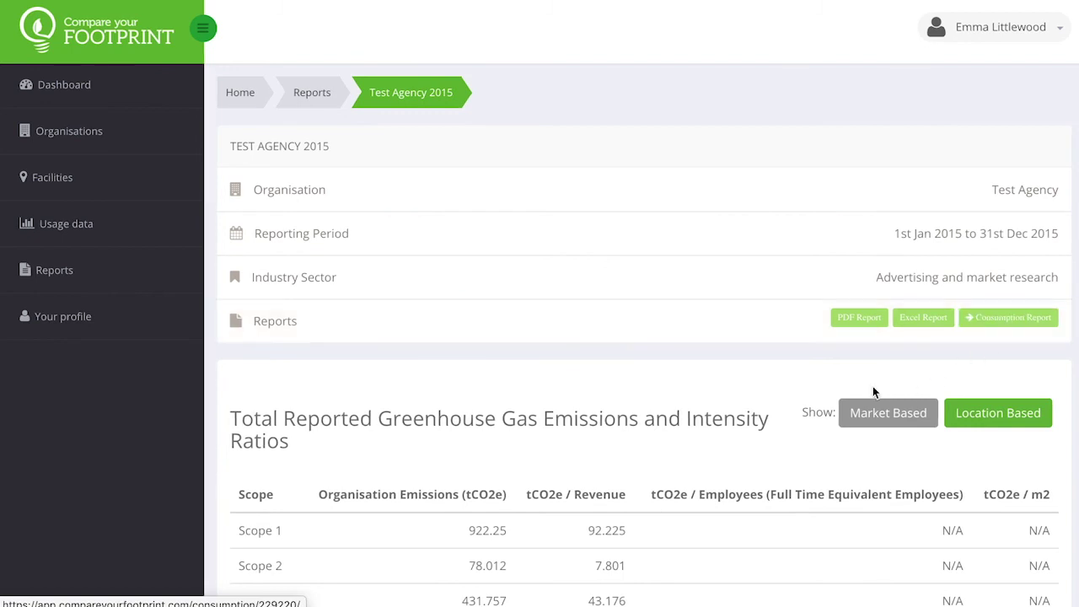
# - Show the Test Agency 2015 report's total greenhouse gas emissions and intensity ratios on a Market Based basis
pyautogui.scroll(-1, 691, 380)
pyautogui.scroll(-1, 688, 384)
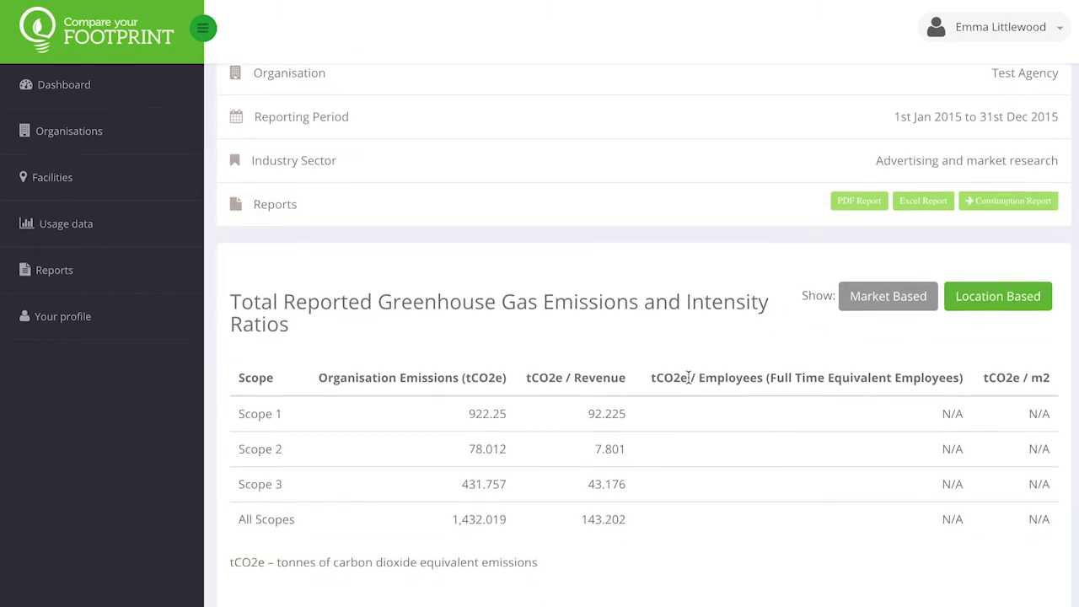
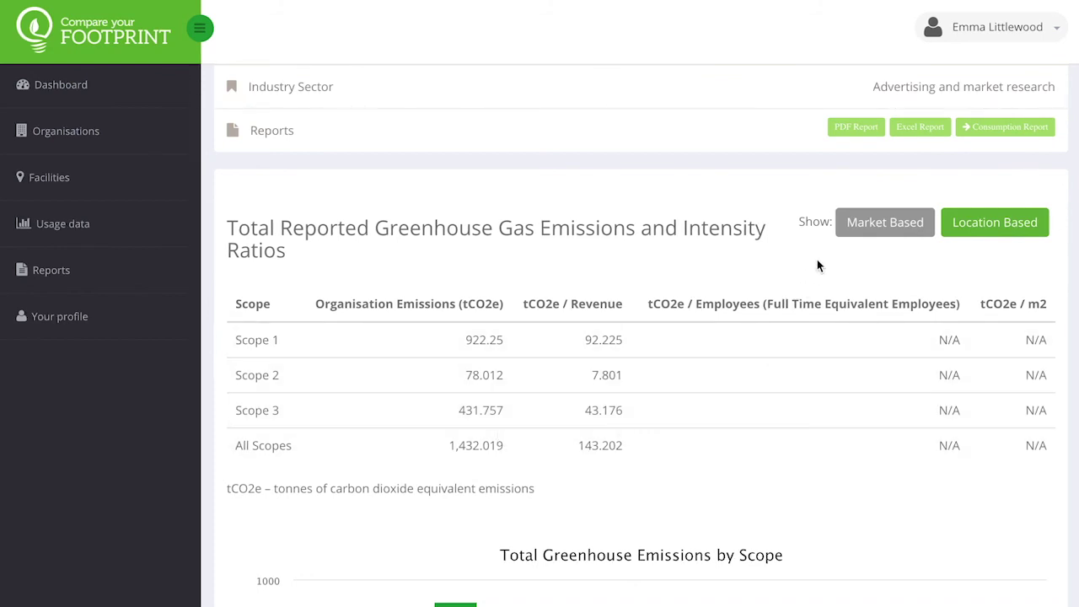
pyautogui.click(901, 228)
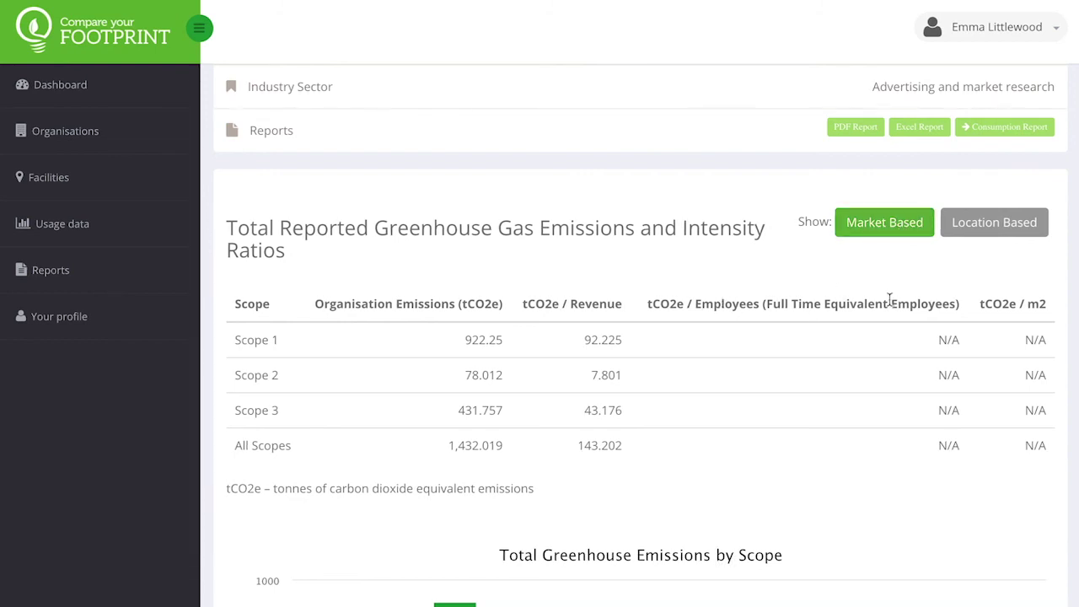
# - Compare the report's Location Based and Market Based emission totals, then examine the Total Greenhouse Emissions by Scope chart
pyautogui.click(1011, 223)
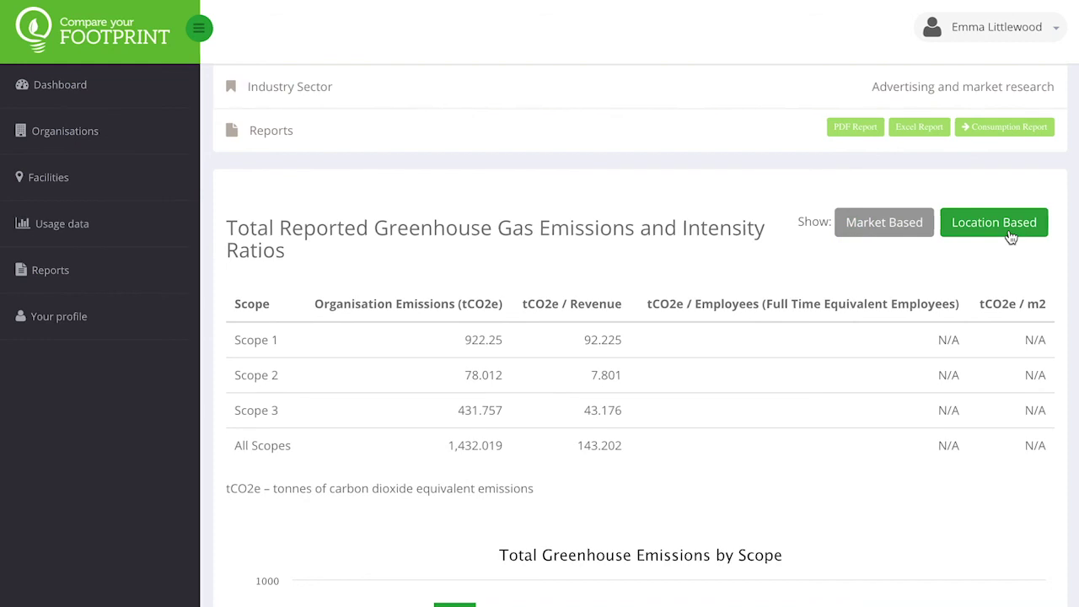
pyautogui.click(894, 235)
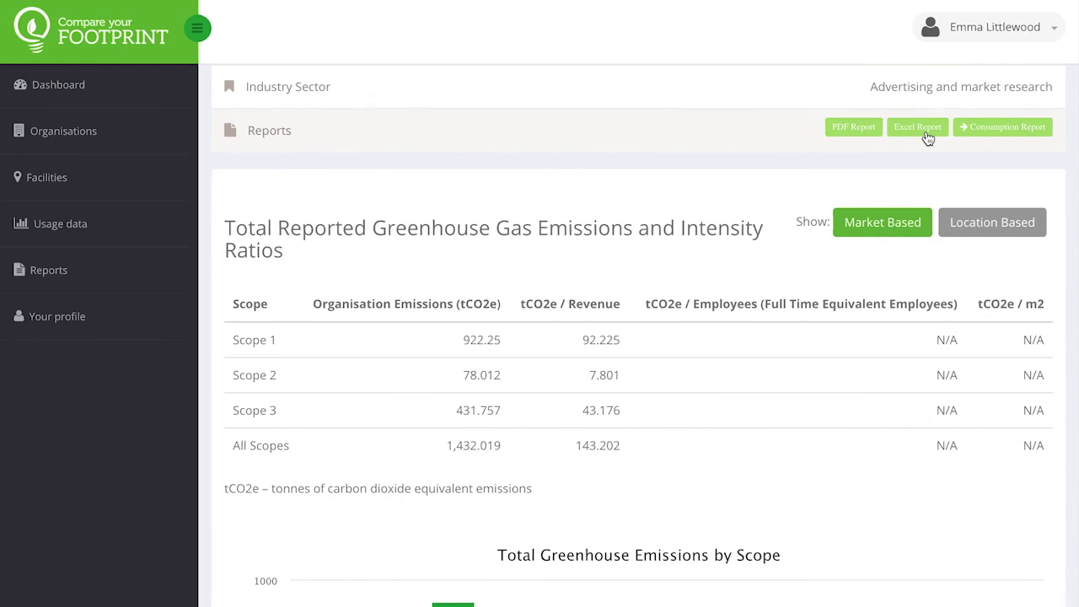
pyautogui.scroll(-1, 734, 314)
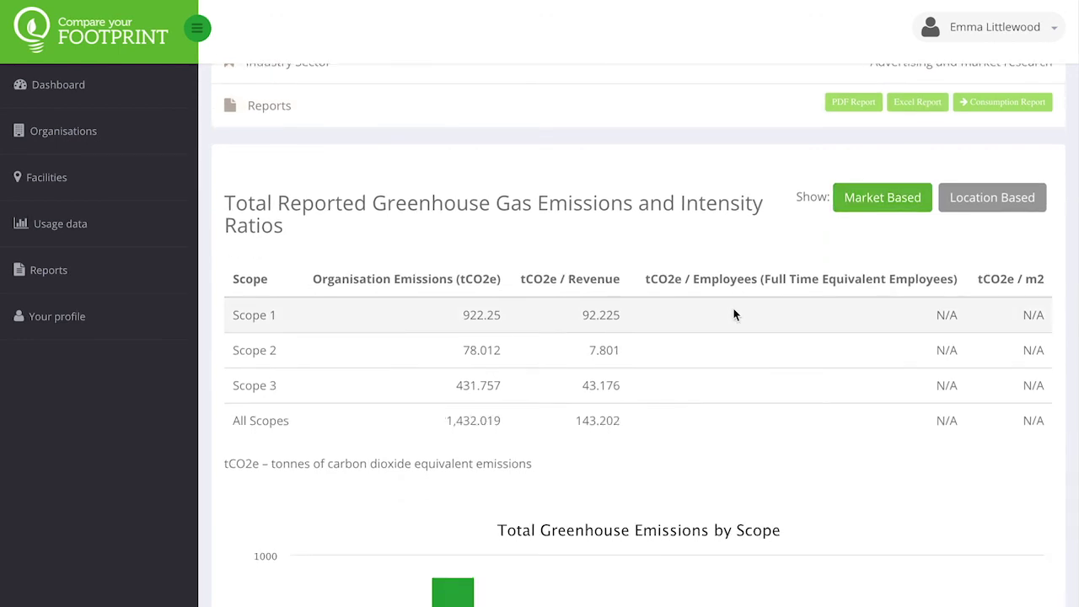
pyautogui.scroll(-1, 734, 315)
pyautogui.scroll(-2, 733, 314)
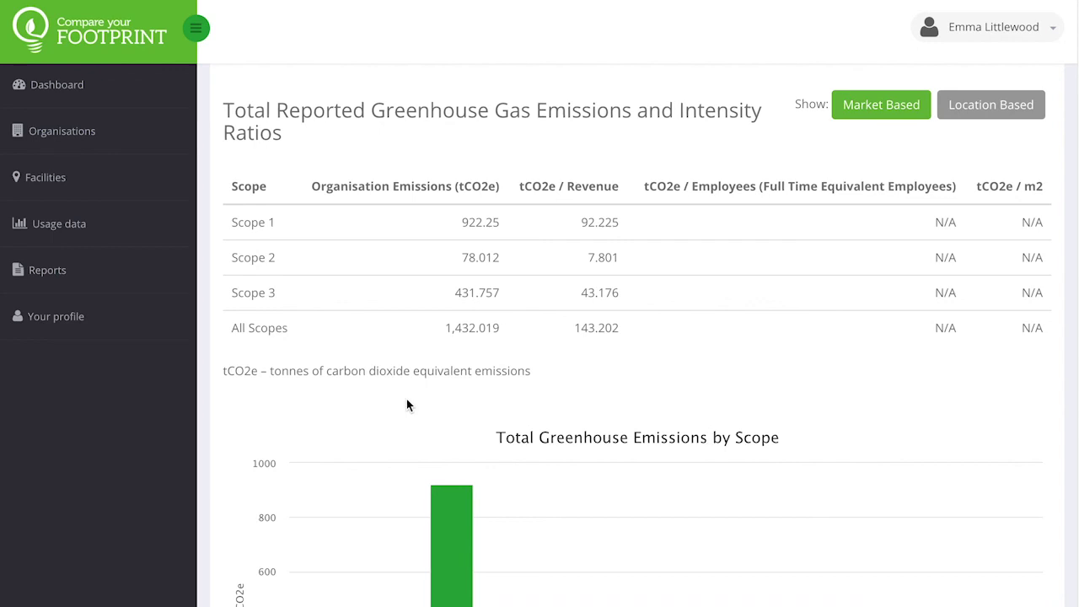
pyautogui.scroll(-3, 407, 406)
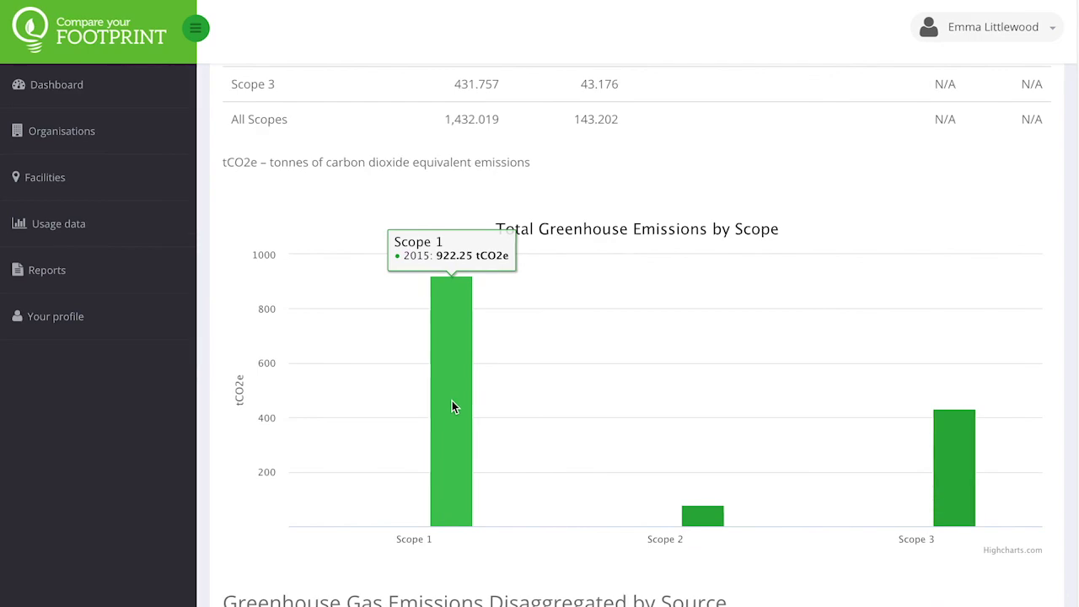
# - Review the greenhouse gas emissions disaggregated by source and the Gas share in the Emissions by Source pie chart
pyautogui.scroll(-3, 452, 407)
pyautogui.scroll(-1, 454, 407)
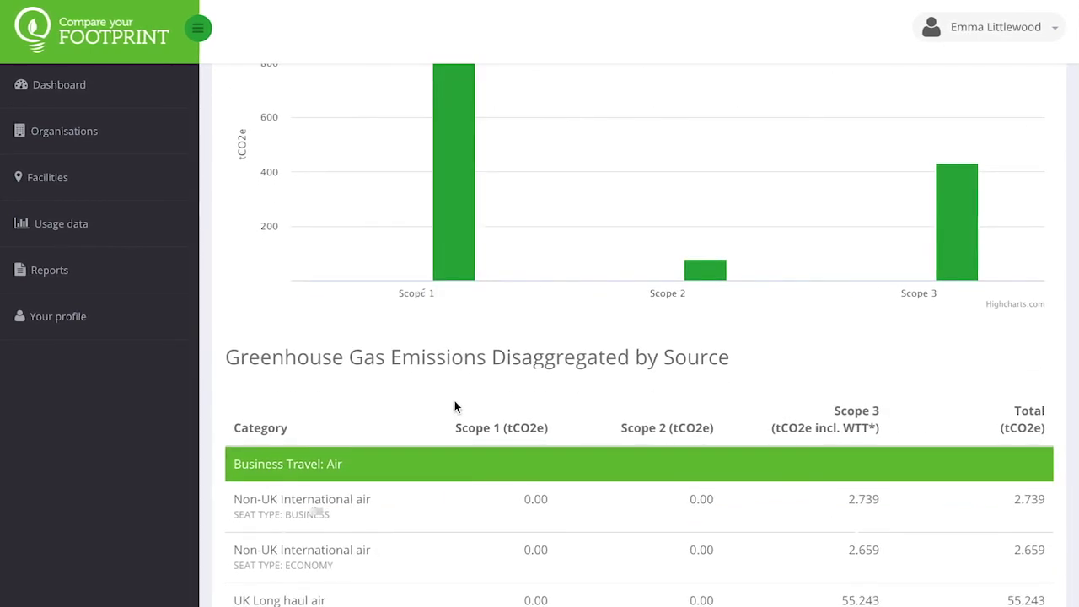
pyautogui.scroll(-3, 455, 407)
pyautogui.scroll(-1, 456, 408)
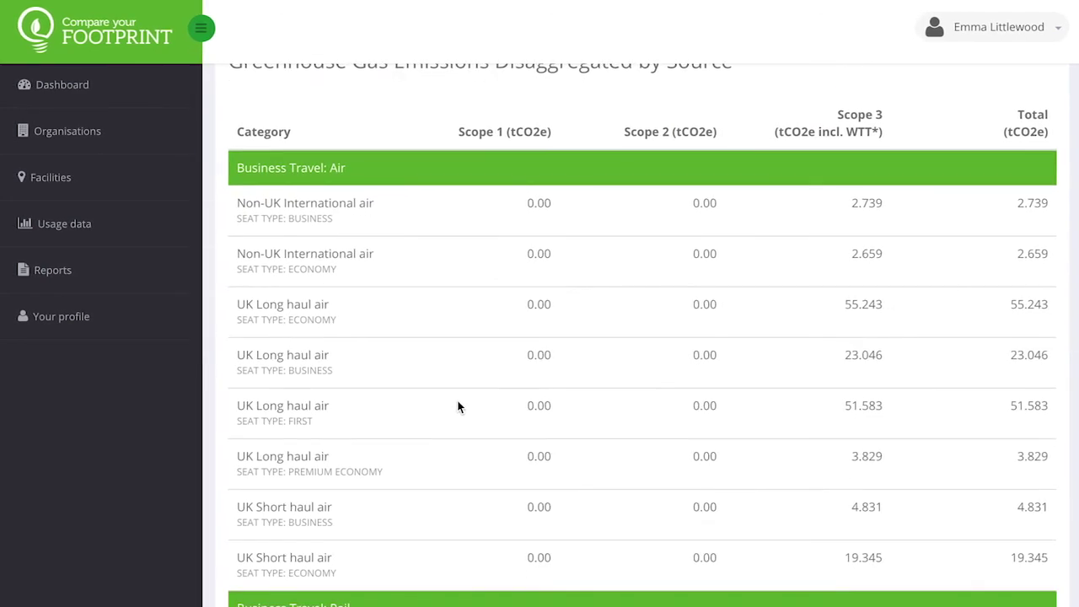
pyautogui.scroll(-1, 458, 407)
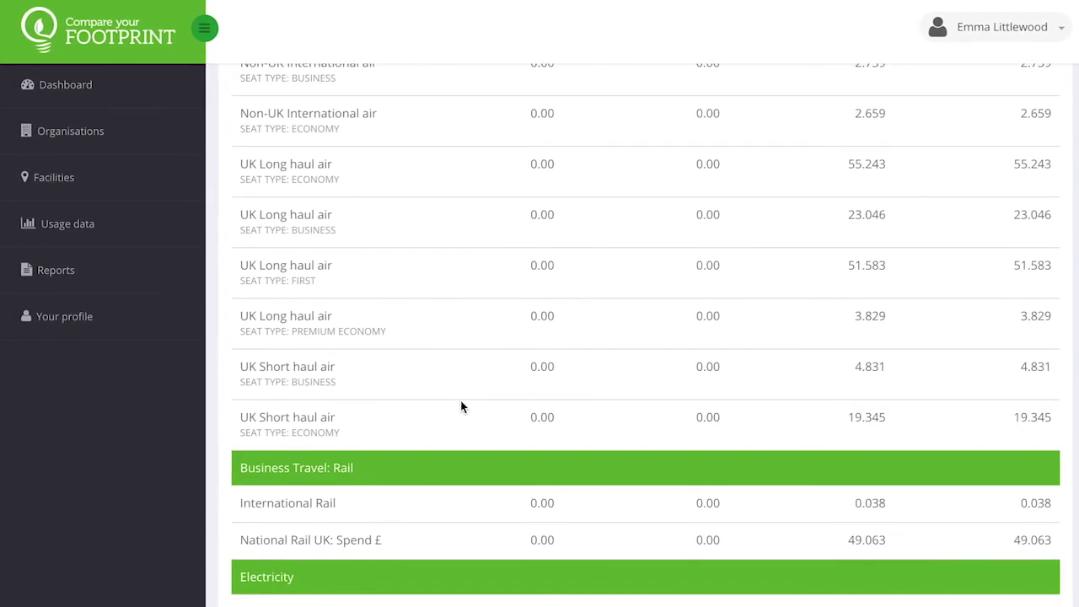
pyautogui.scroll(-5, 461, 407)
pyautogui.scroll(-4, 461, 407)
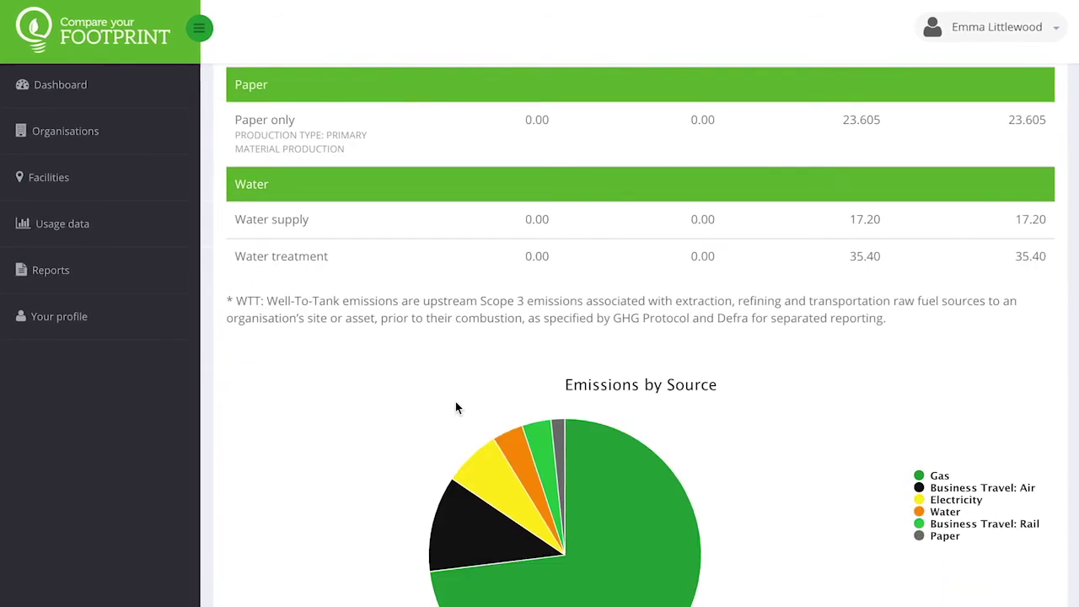
pyautogui.scroll(-3, 456, 401)
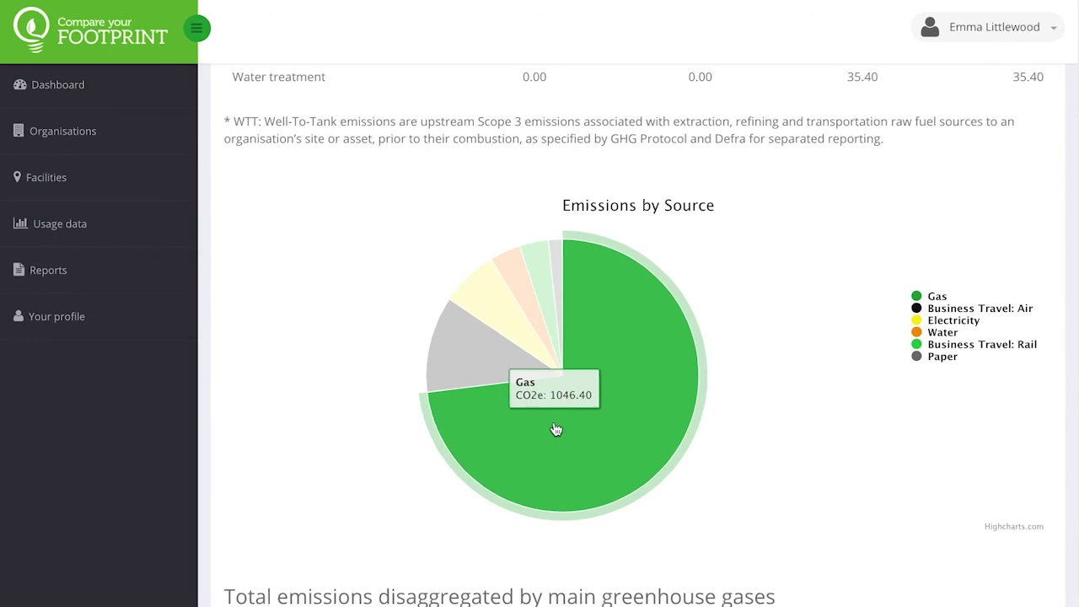
# - Examine the emissions by main greenhouse gas and Test Agency's emissions intensity against the industry benchmark and other organisations
pyautogui.scroll(-5, 556, 426)
pyautogui.scroll(-1, 557, 425)
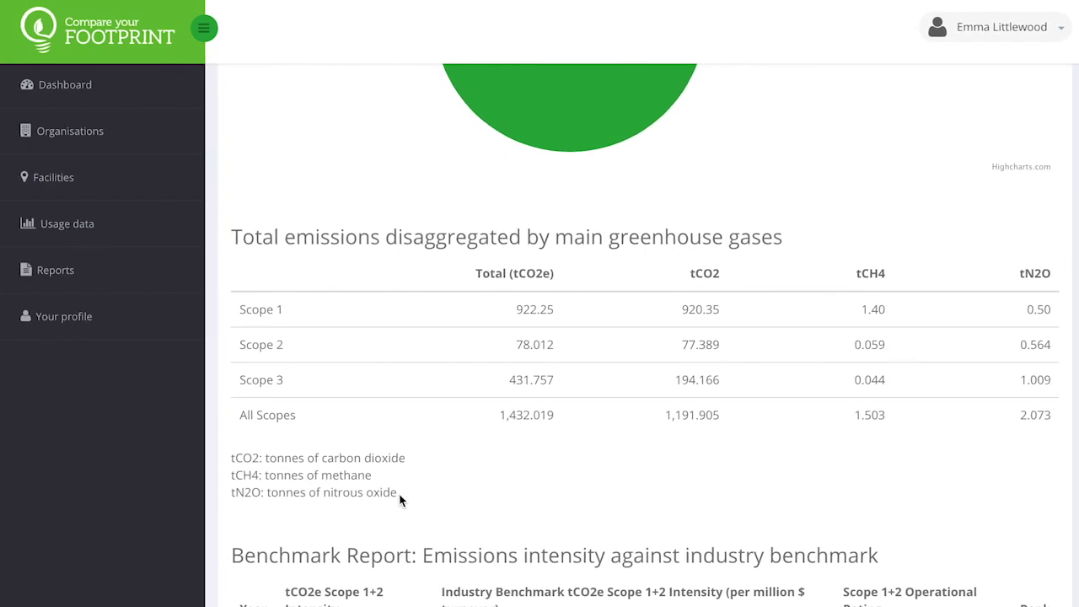
pyautogui.scroll(-2, 401, 499)
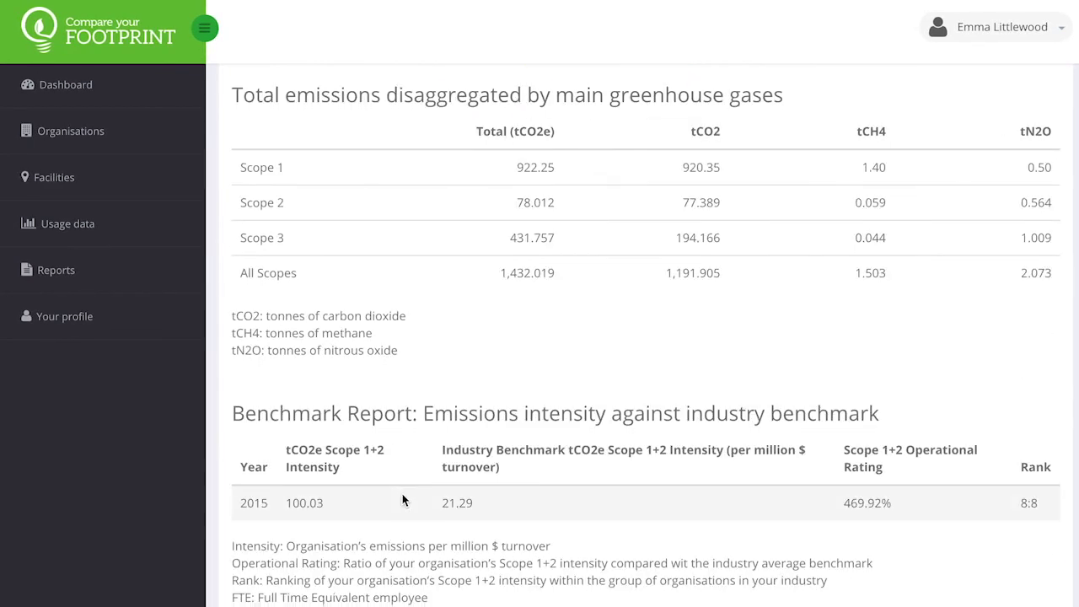
pyautogui.scroll(-4, 401, 500)
pyautogui.scroll(-1, 402, 499)
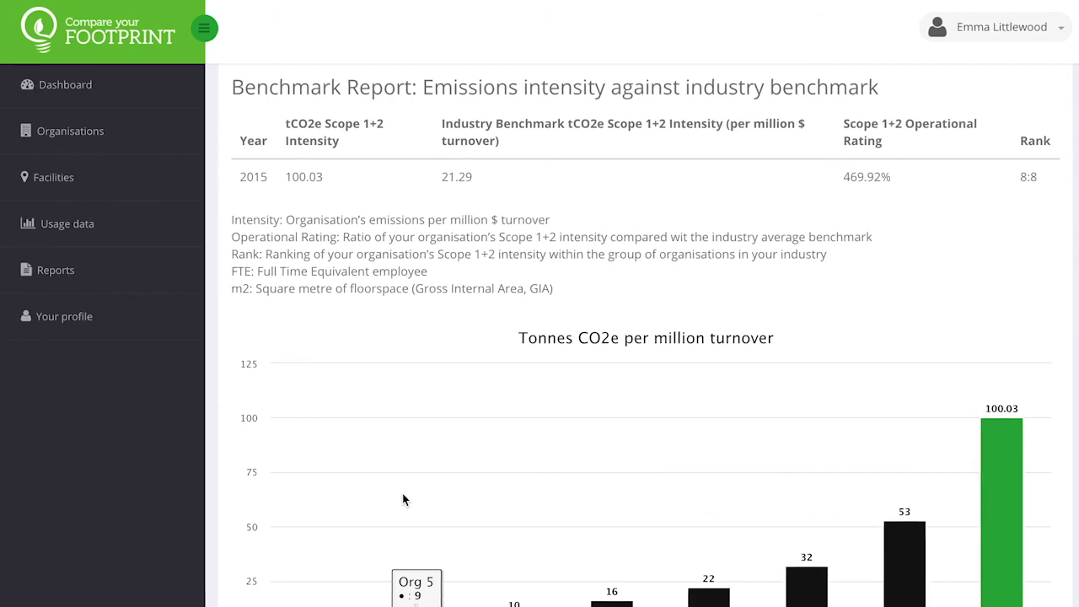
pyautogui.scroll(-2, 402, 499)
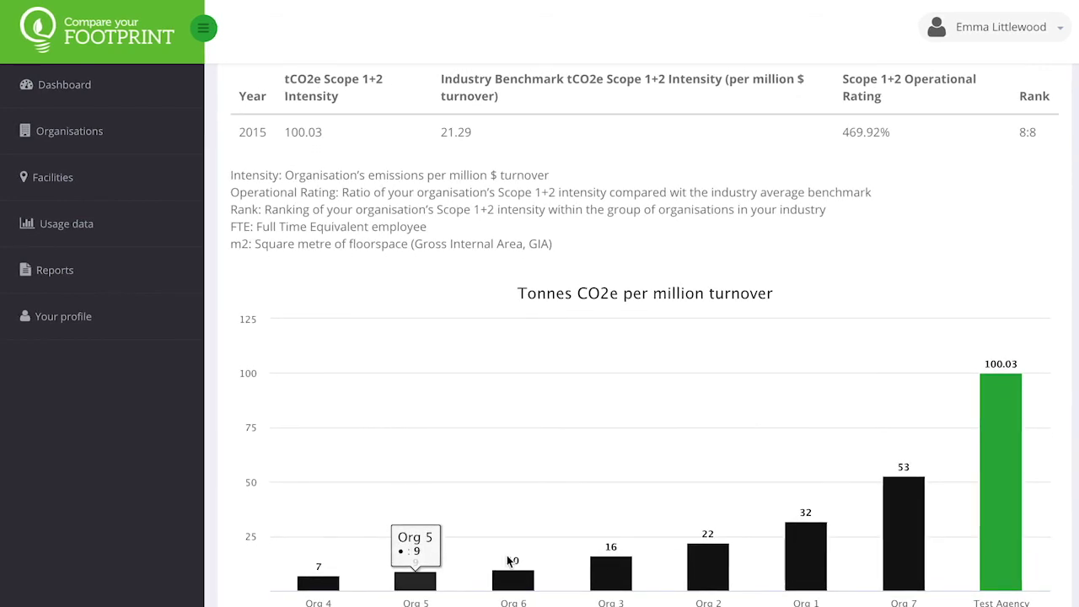
pyautogui.moveTo(986, 537)
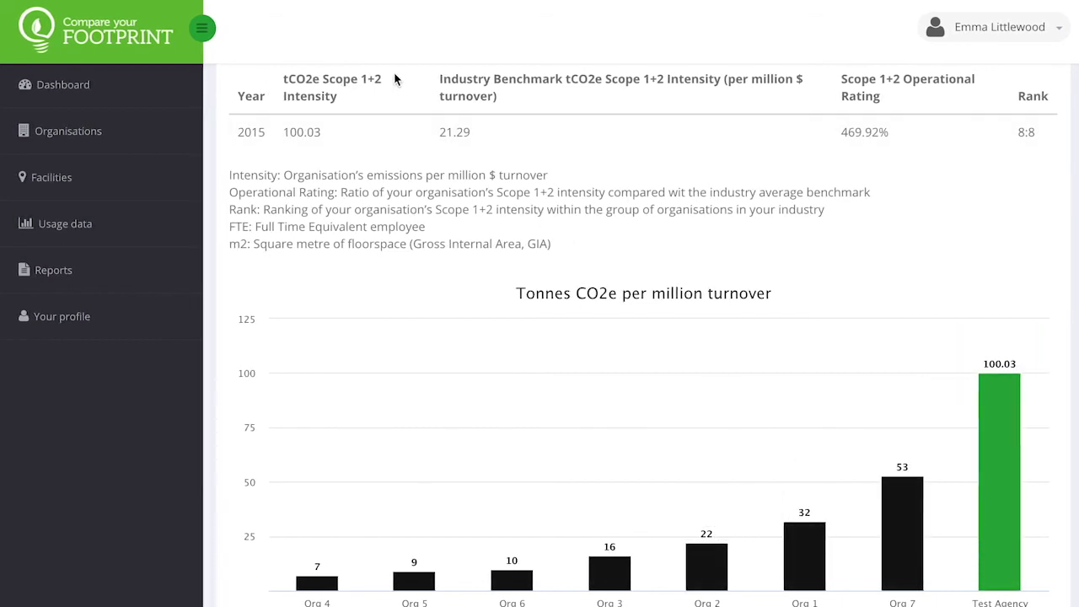
# - Open the Test Agency 2015 Consumption Report and review its consumption by source, Waste by Type and Electricity by Renewables sections
pyautogui.scroll(15, 478, 223)
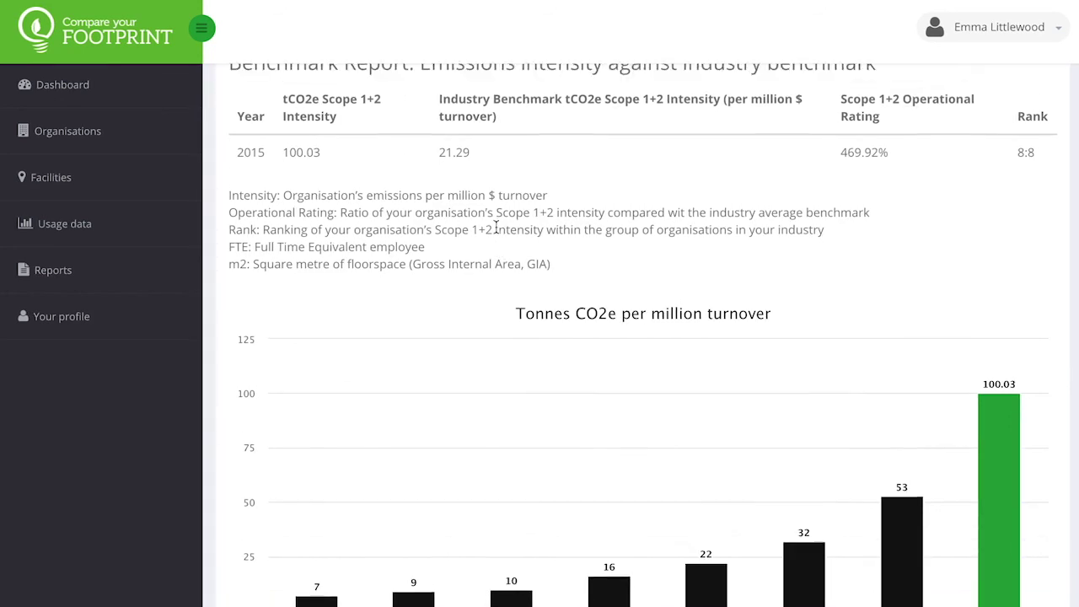
pyautogui.scroll(10, 506, 268)
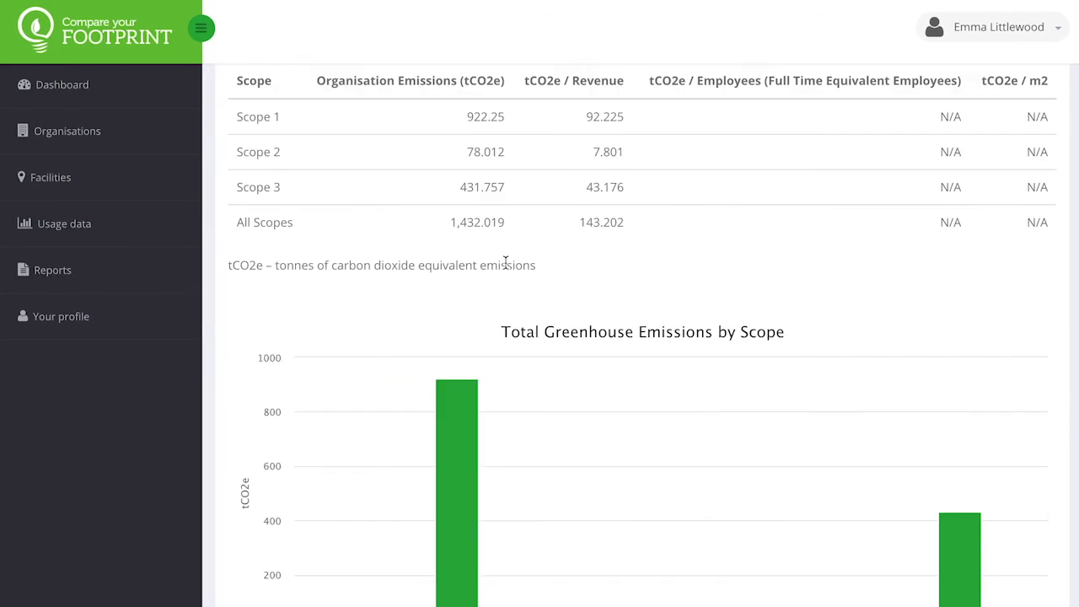
pyautogui.click(1025, 327)
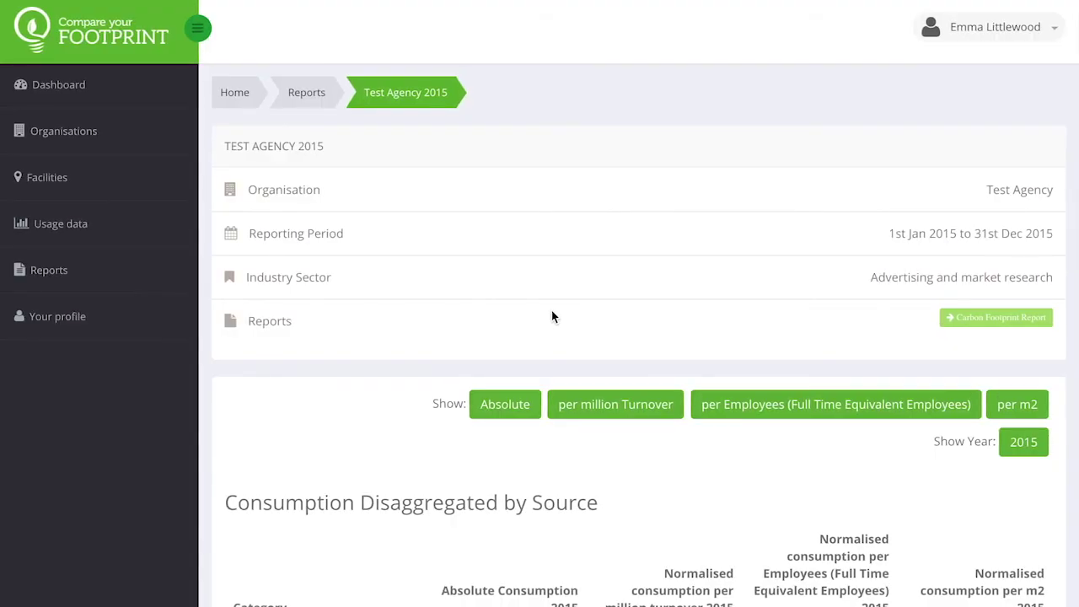
pyautogui.scroll(-5, 553, 312)
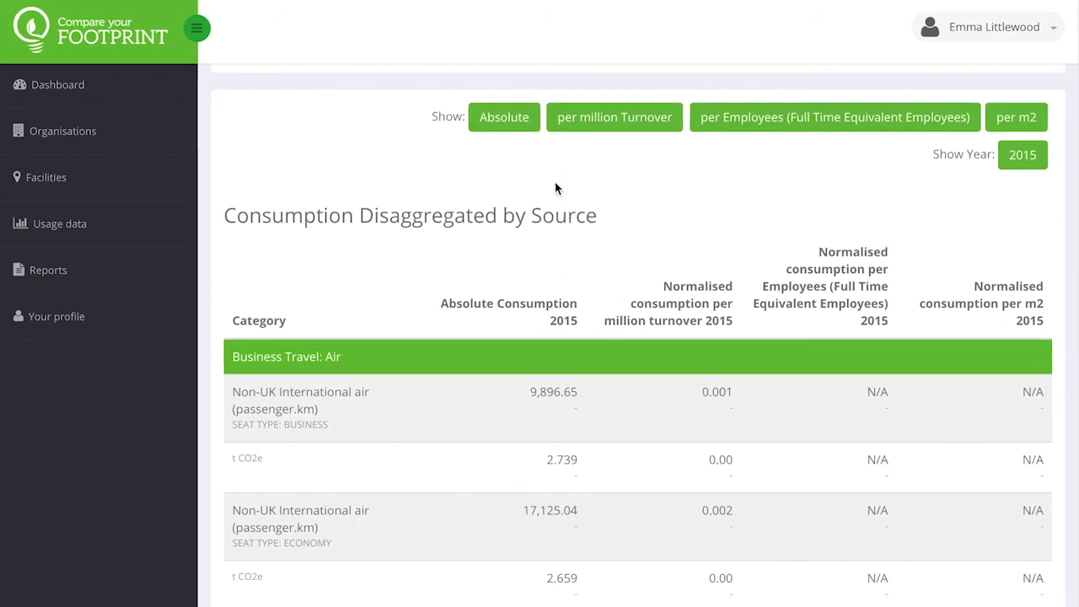
pyautogui.scroll(-1, 540, 281)
pyautogui.scroll(-1, 535, 280)
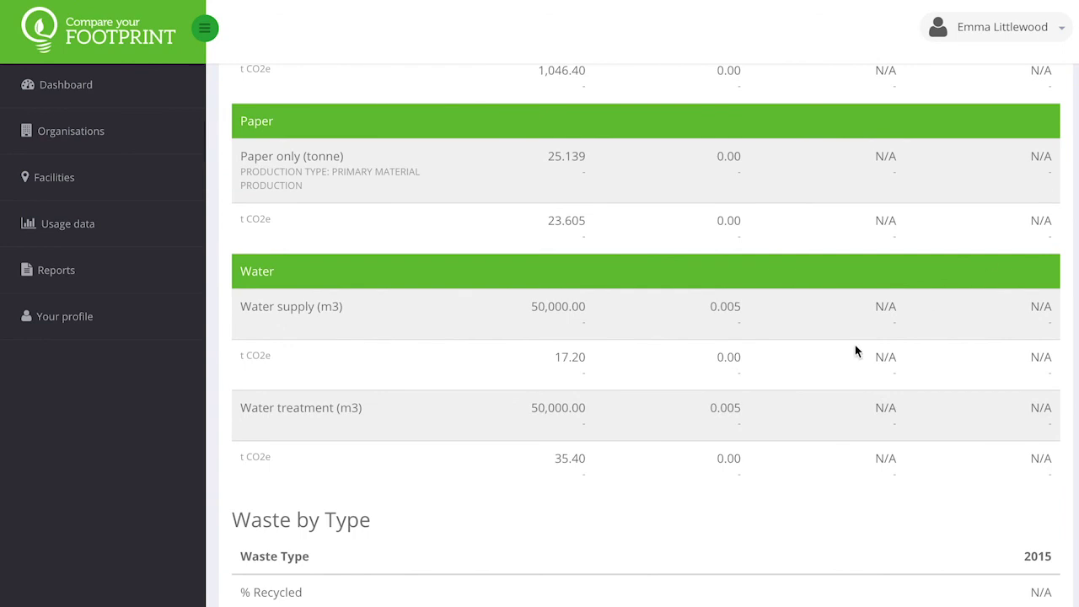
pyautogui.scroll(-3, 785, 369)
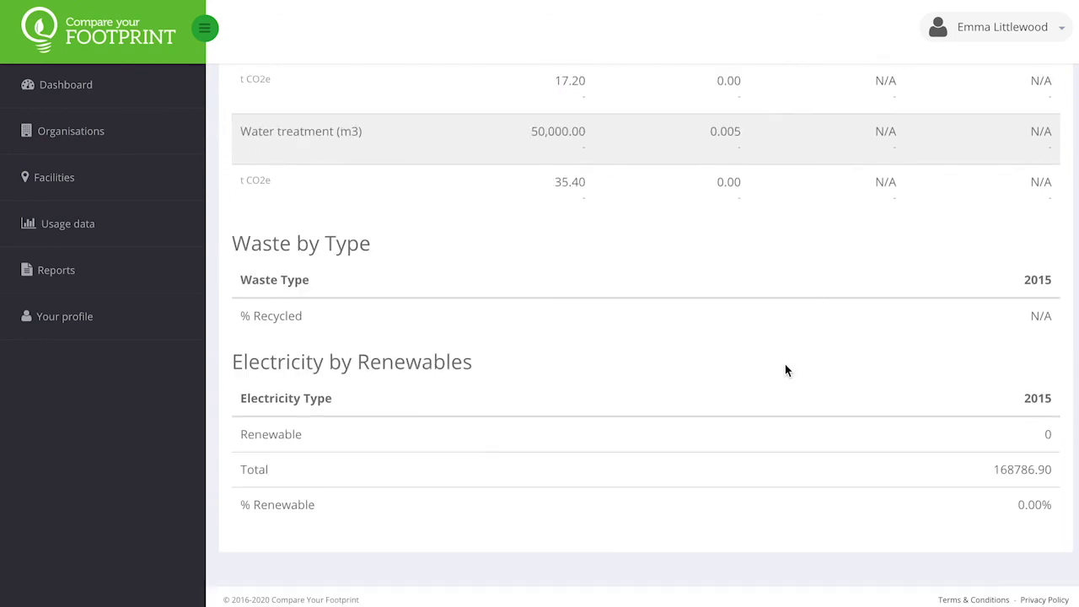